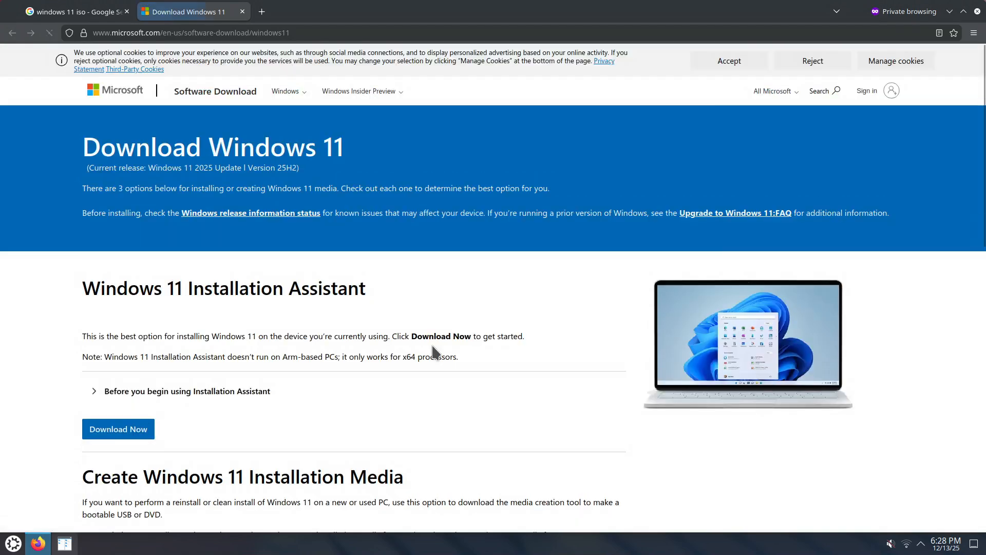
Accept the optional cookies and confirm Windows 11 (multi-edition ISO for x64 devices) as the disk image to download.
click(745, 61)
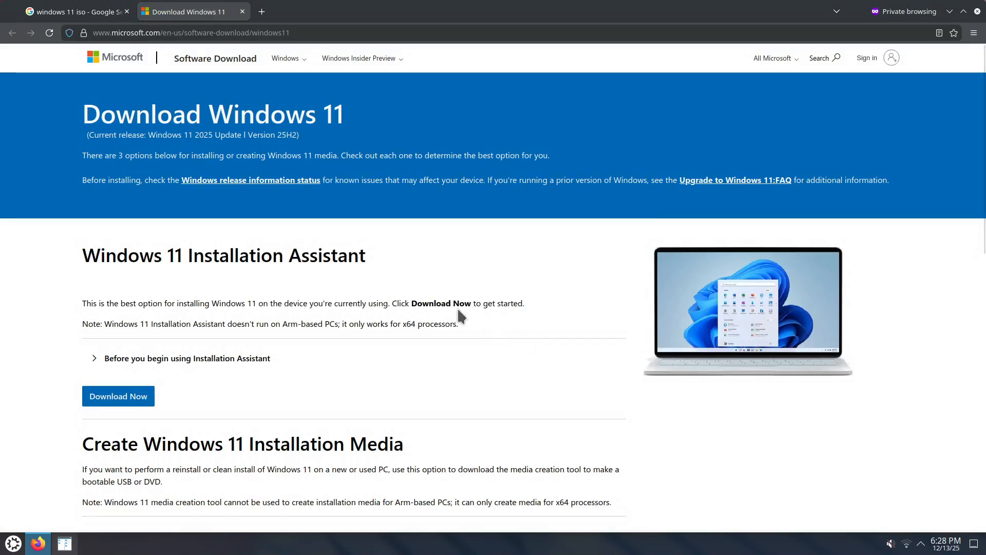
scroll(359, 389, down, 3)
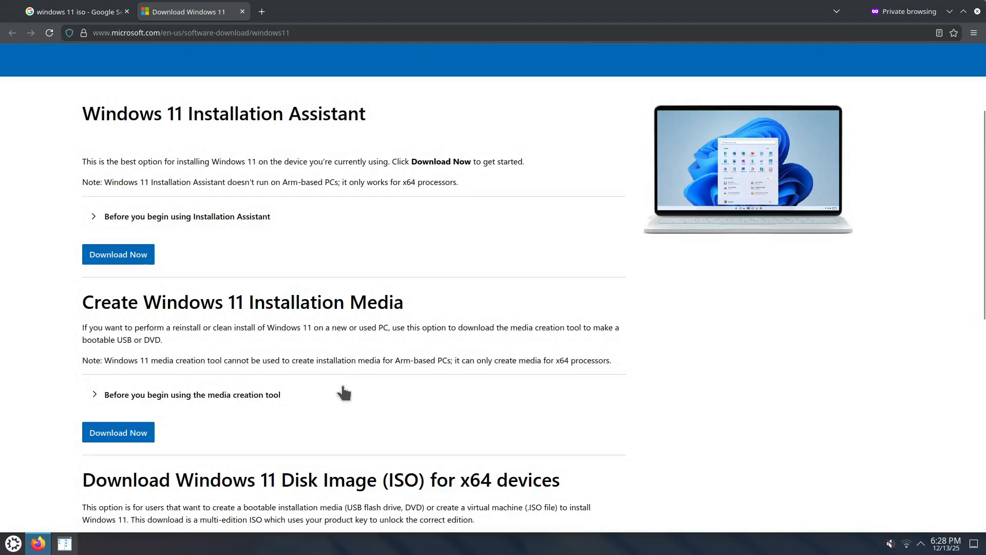
scroll(336, 392, down, 3)
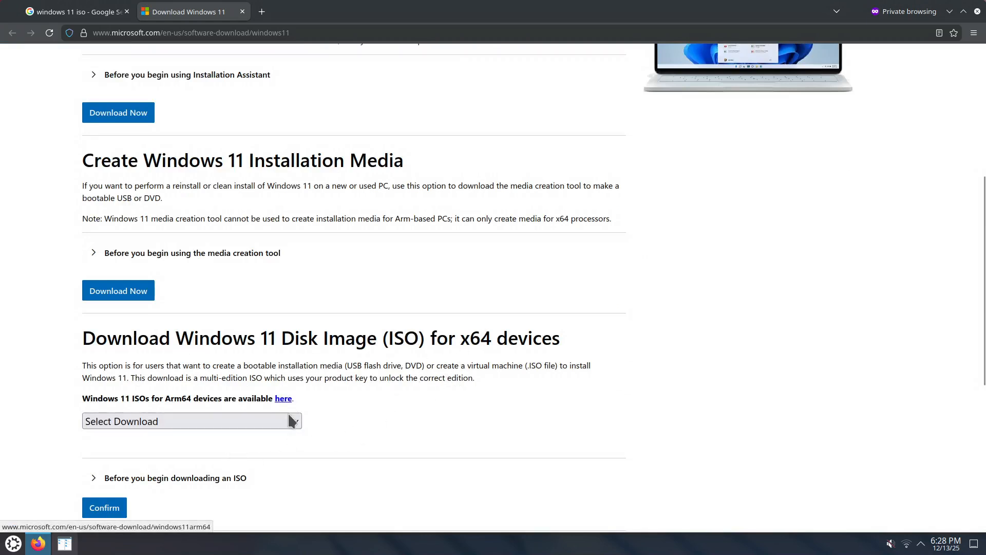
click(298, 425)
click(254, 461)
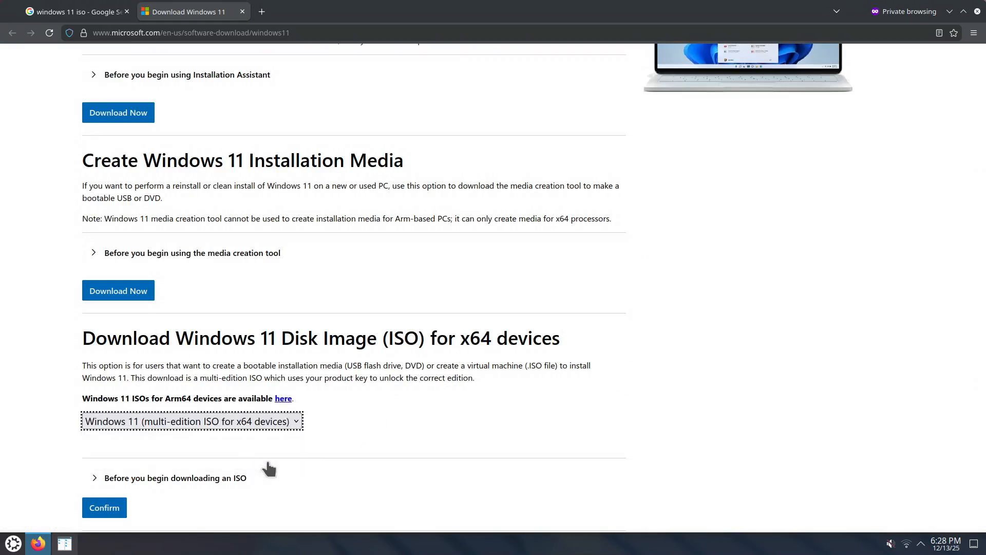
scroll(177, 469, down, 3)
click(100, 437)
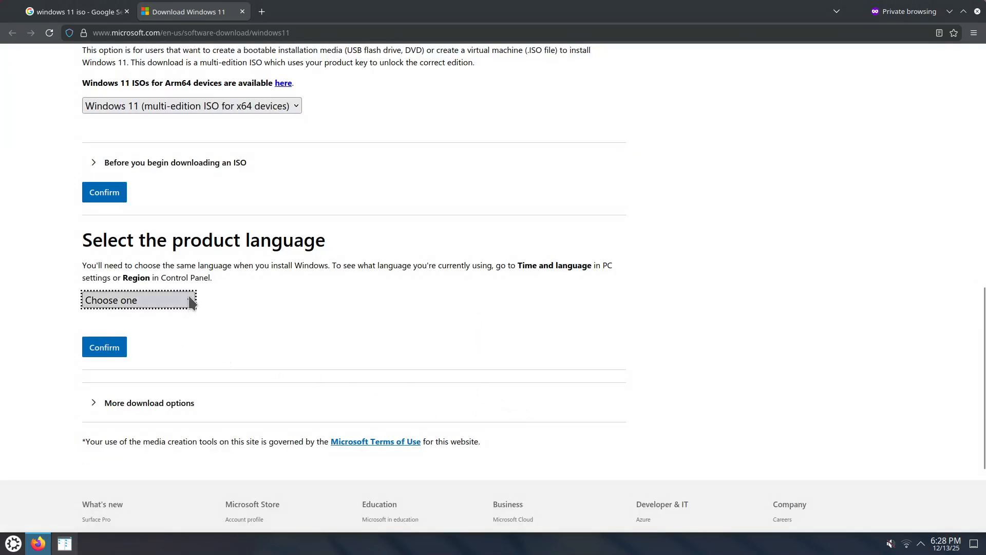
Choose English (United States) as the product language for the Windows 11 ISO and confirm it.
click(193, 307)
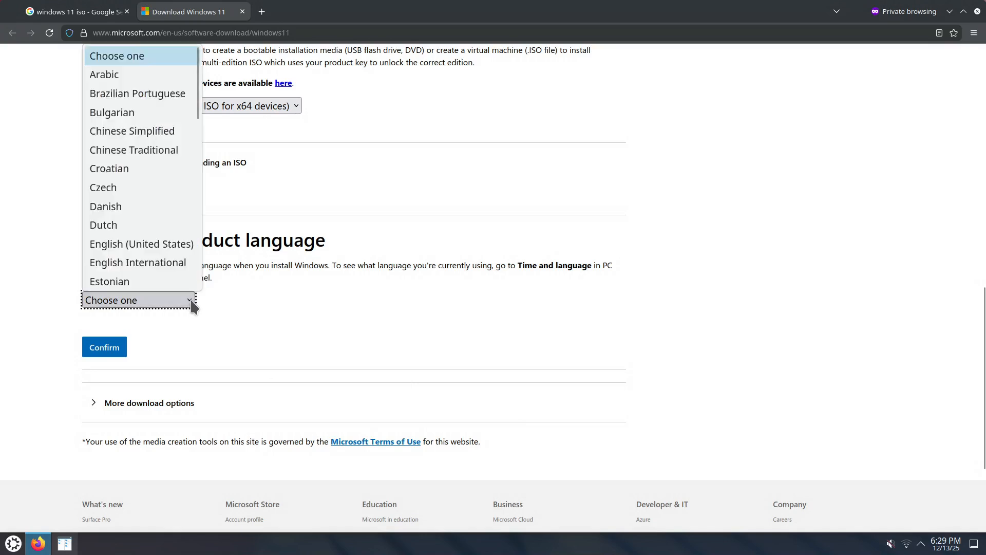
click(167, 242)
click(105, 347)
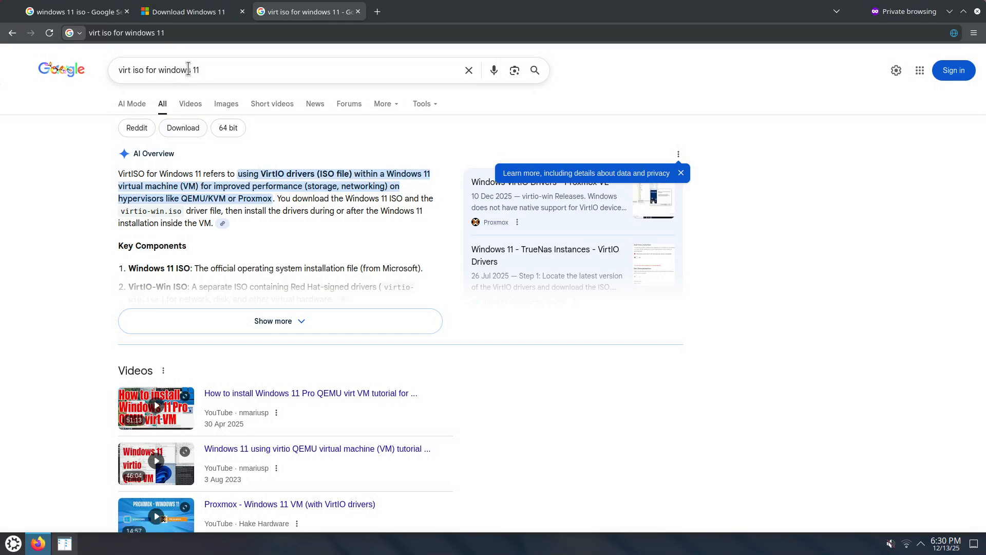
Find the Fedora People archive-virtio directory in the search results, open it in a new tab and switch to that tab.
scroll(627, 353, down, 10)
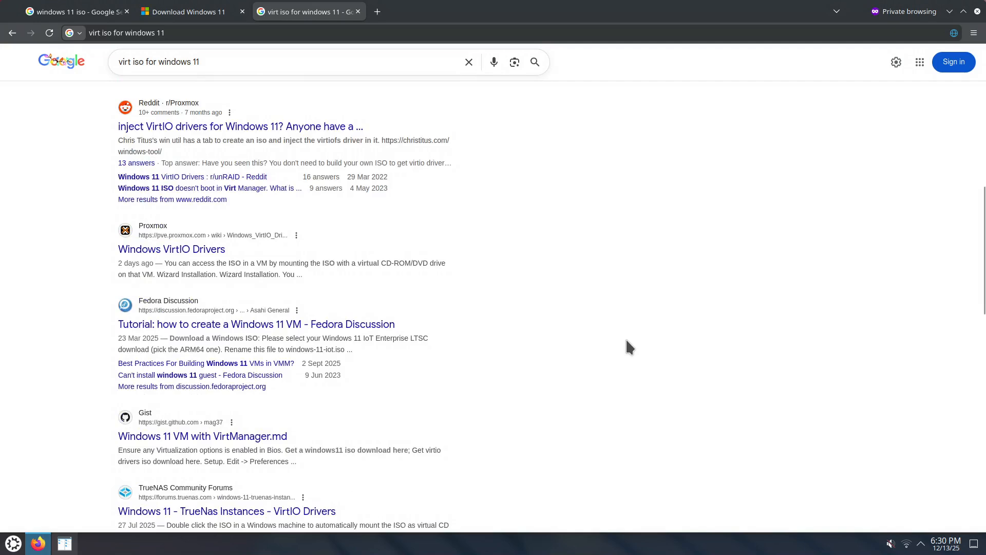
scroll(627, 344, down, 4)
scroll(563, 389, down, 3)
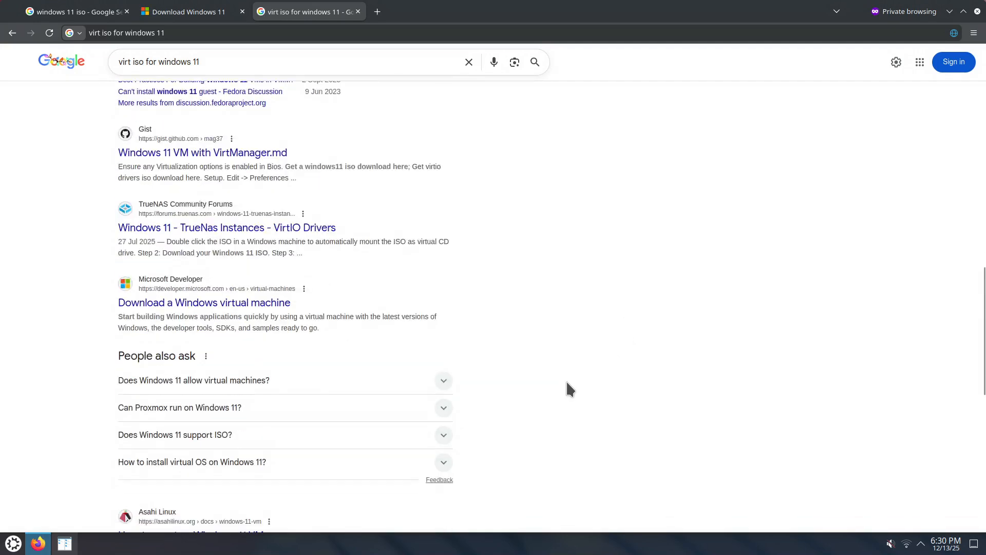
scroll(566, 377, down, 1)
scroll(569, 377, down, 5)
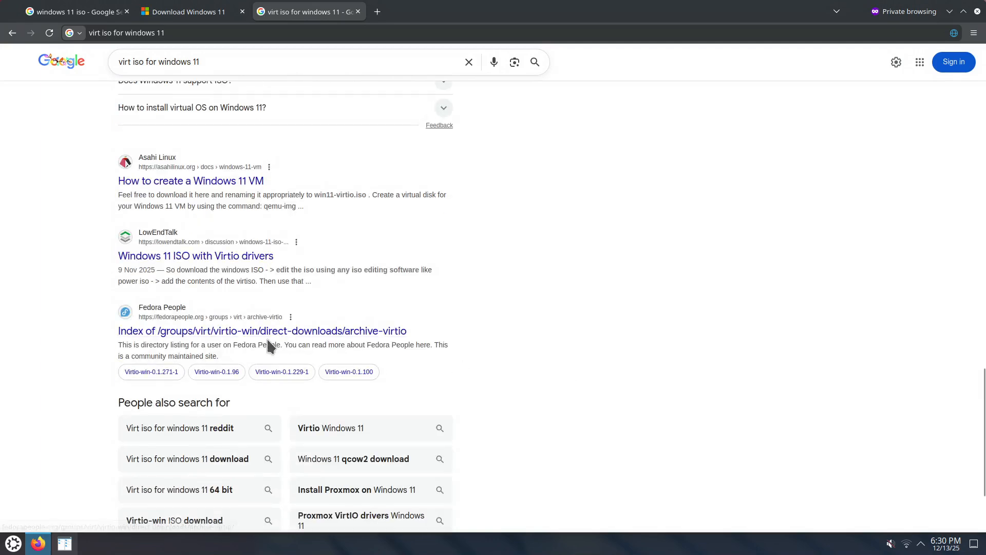
right_click(209, 338)
click(225, 342)
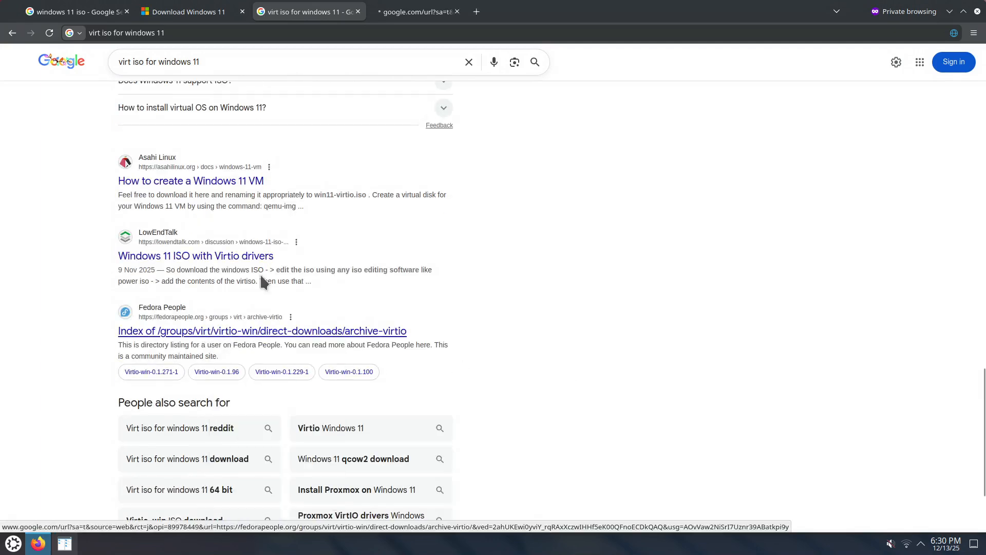
click(414, 15)
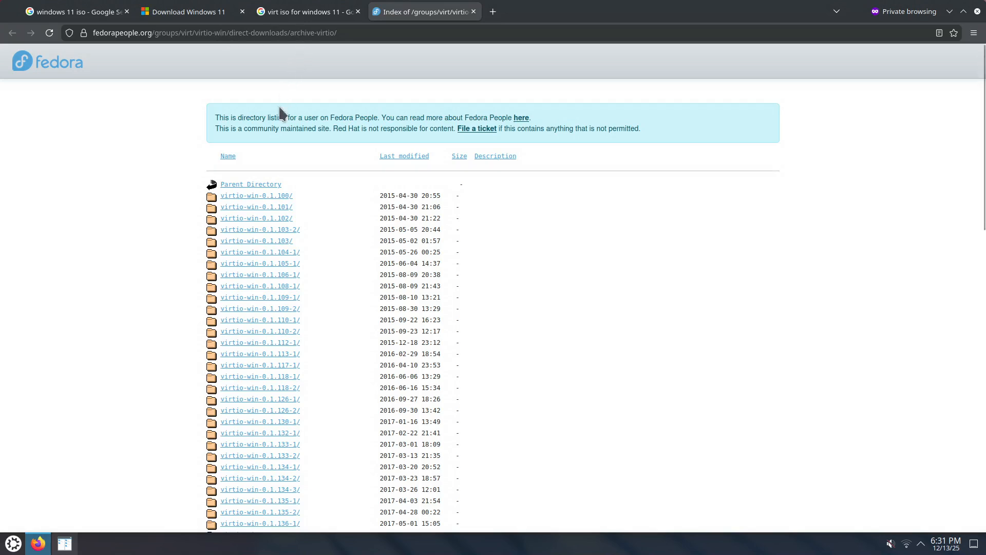
Browse the Fedora directories for the newest virtio-win release and save virtio-win-0.1.285.iso in the iso folder.
scroll(609, 308, down, 20)
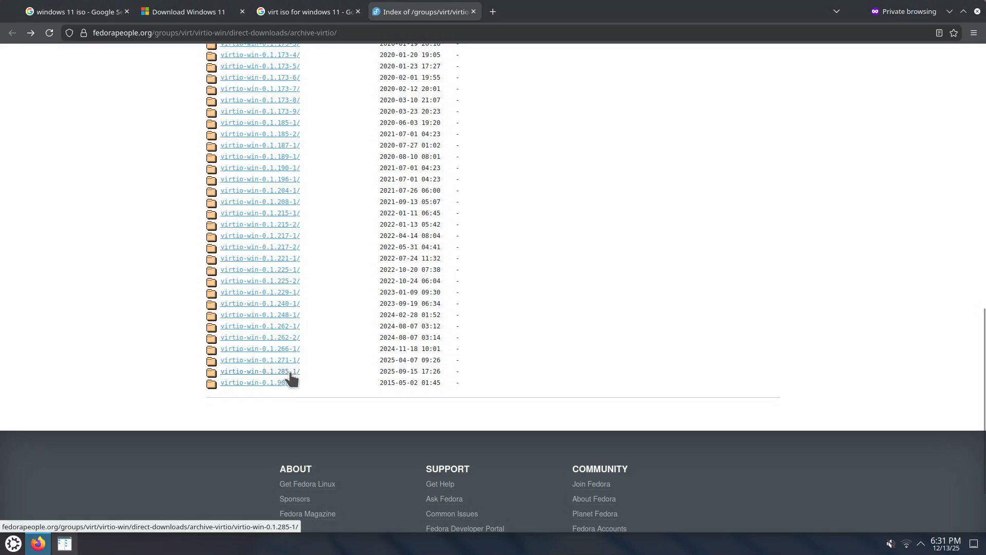
scroll(336, 280, up, 15)
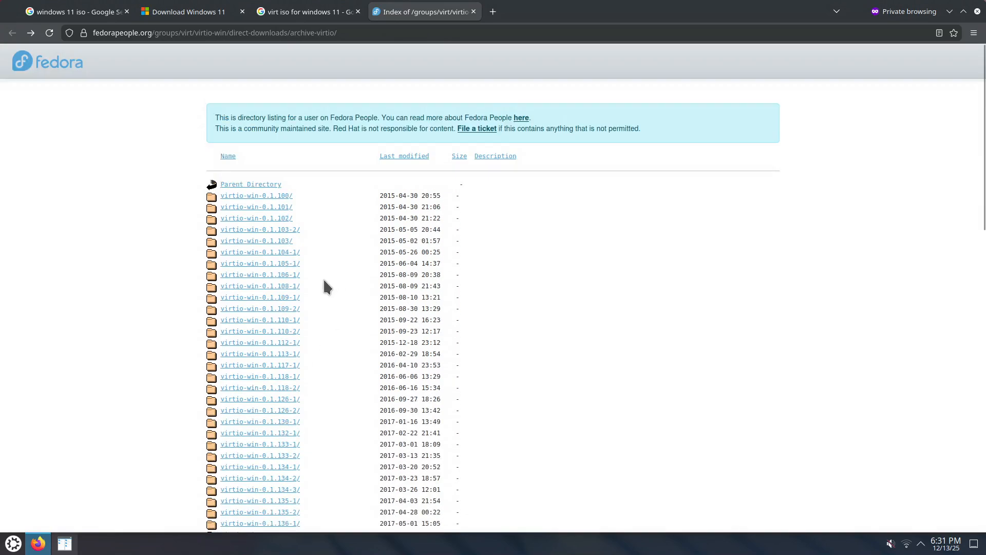
click(230, 185)
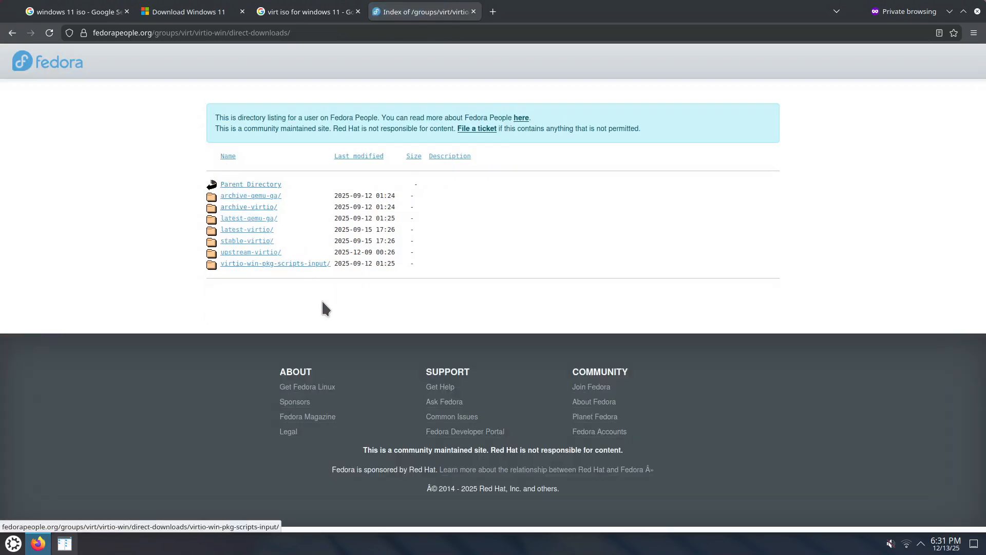
click(258, 230)
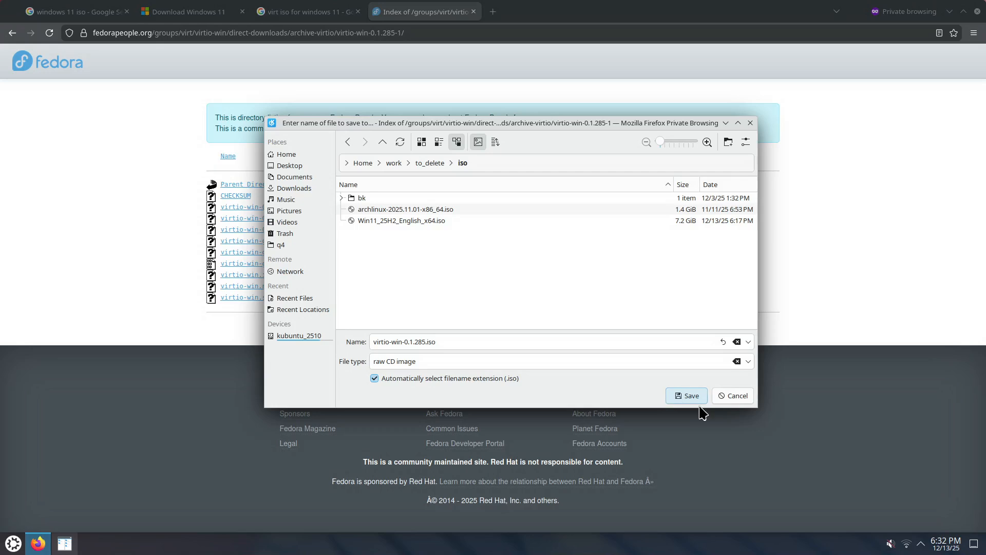
click(685, 400)
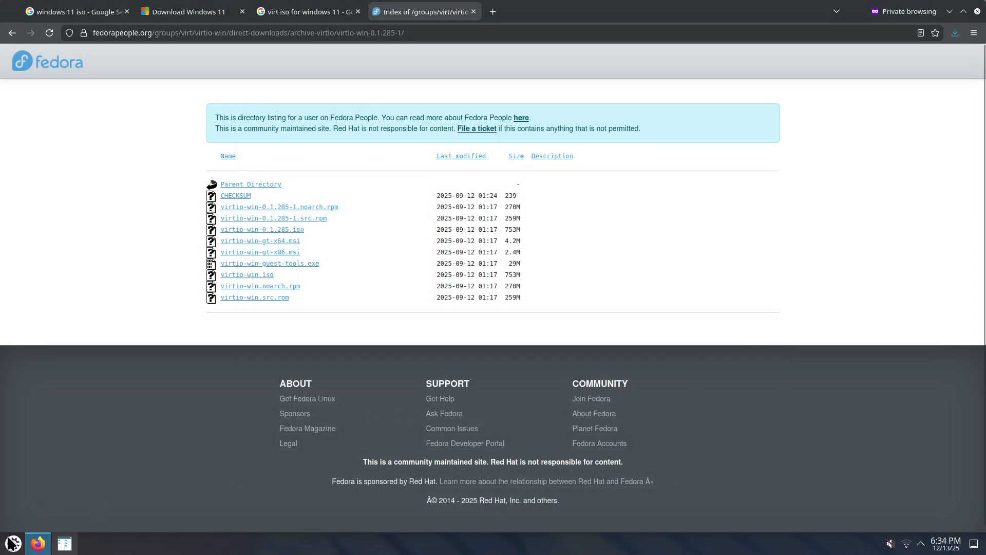
Launch Virtual Machine Manager by searching the installed applications for "virt".
click(13, 542)
text(v)
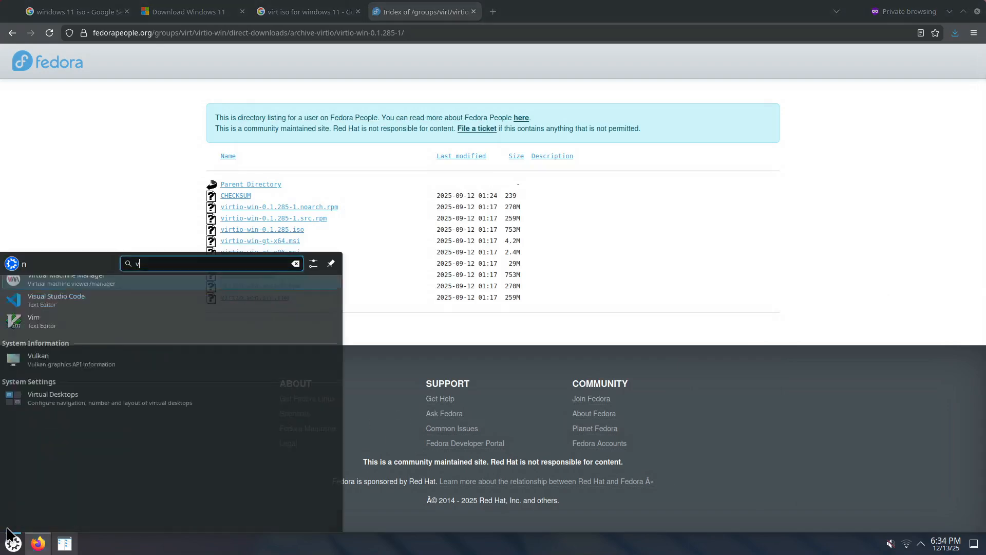
text(irt)
key(Return)
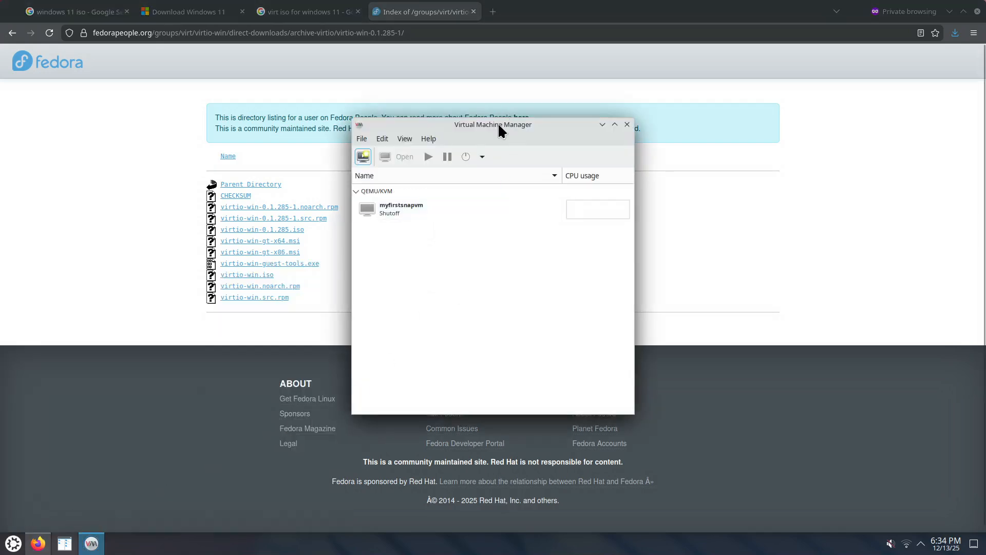
click(511, 212)
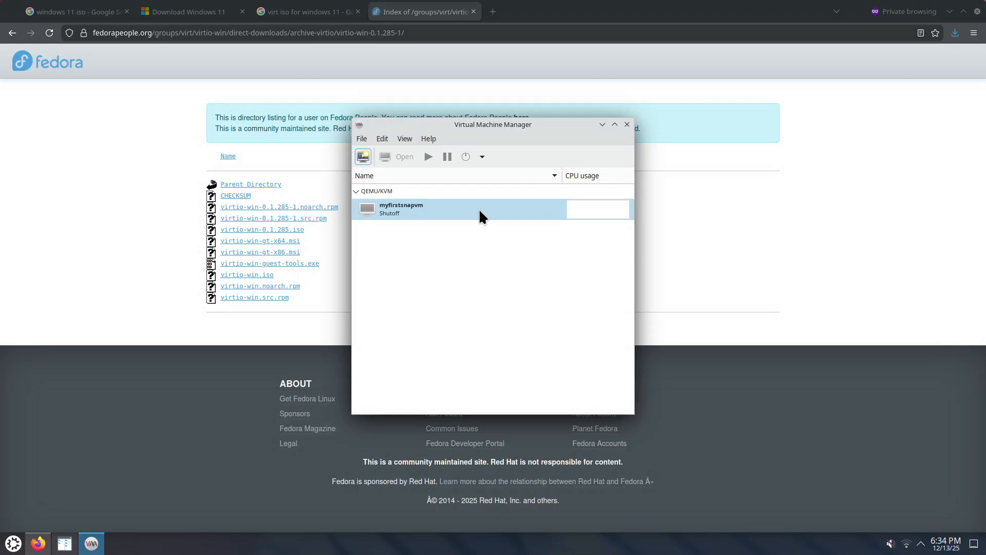
Start creating a new virtual machine that installs from local install media (ISO image or CDROM).
click(362, 138)
click(386, 167)
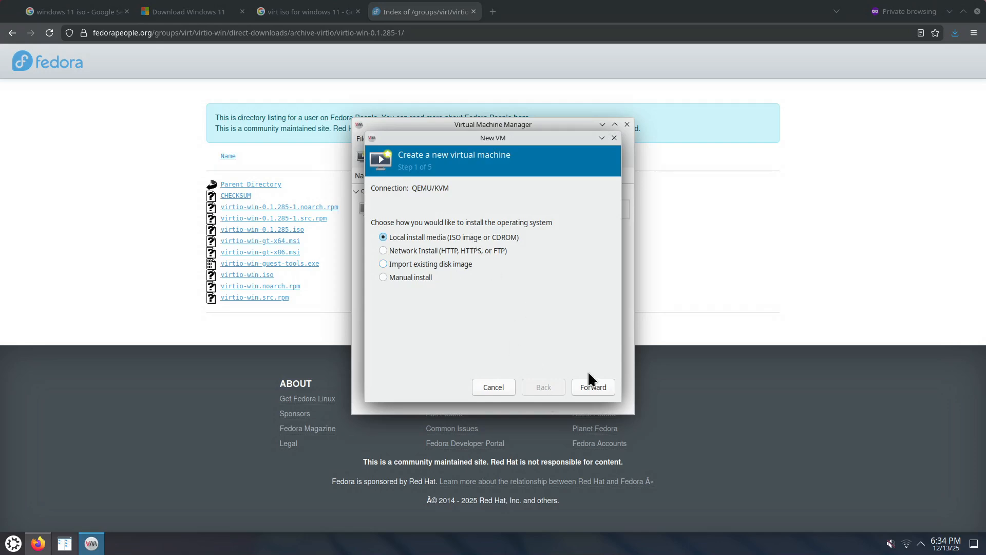
click(593, 388)
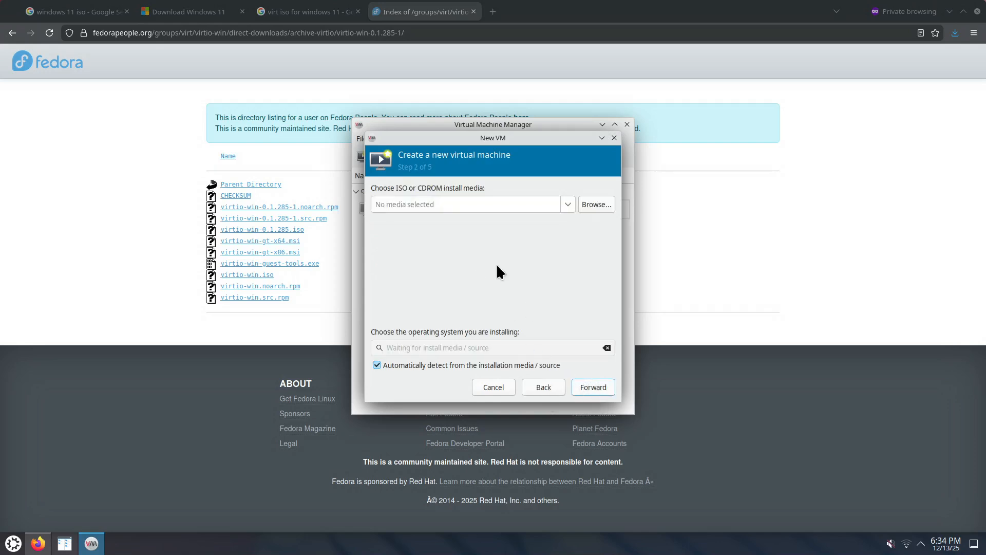
Select Win11_25H2_English_x64.iso from the to_delete_iso pool as the install media and continue to the memory and CPU settings.
click(596, 204)
click(341, 184)
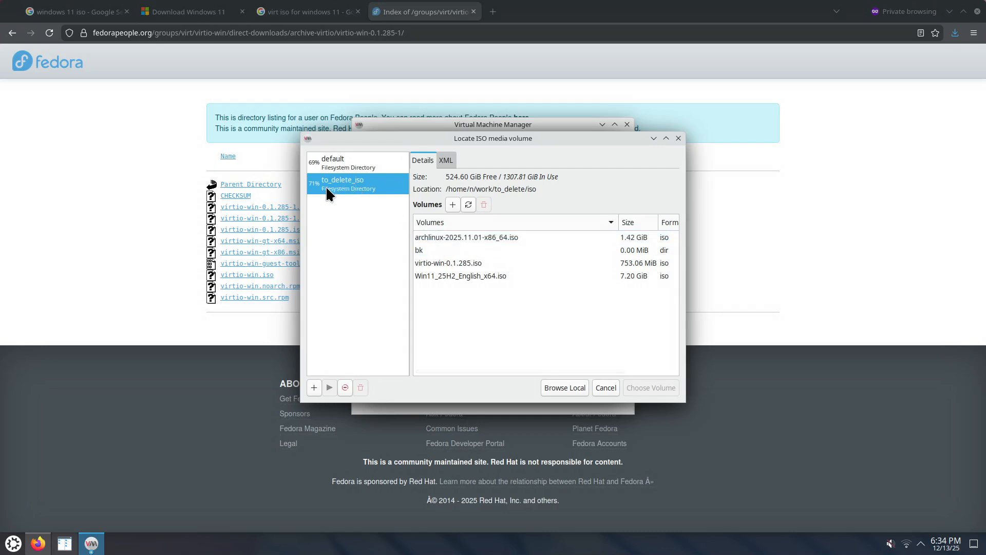
drag(493, 144, 486, 148)
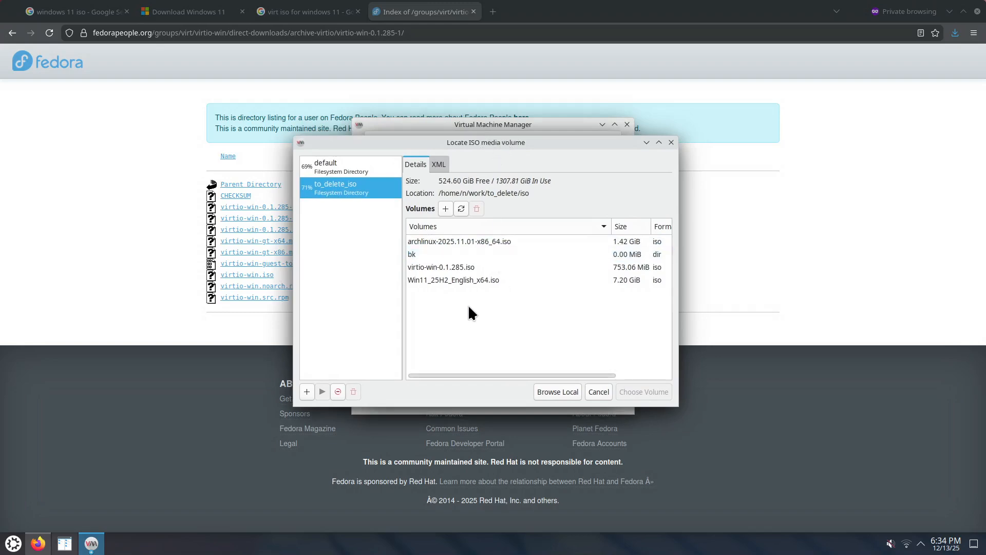
click(455, 281)
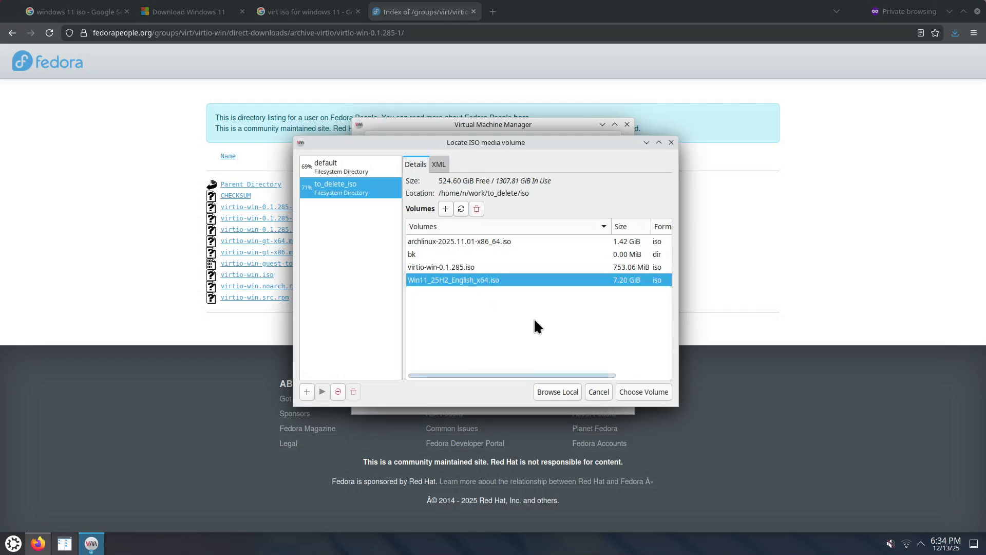
click(646, 393)
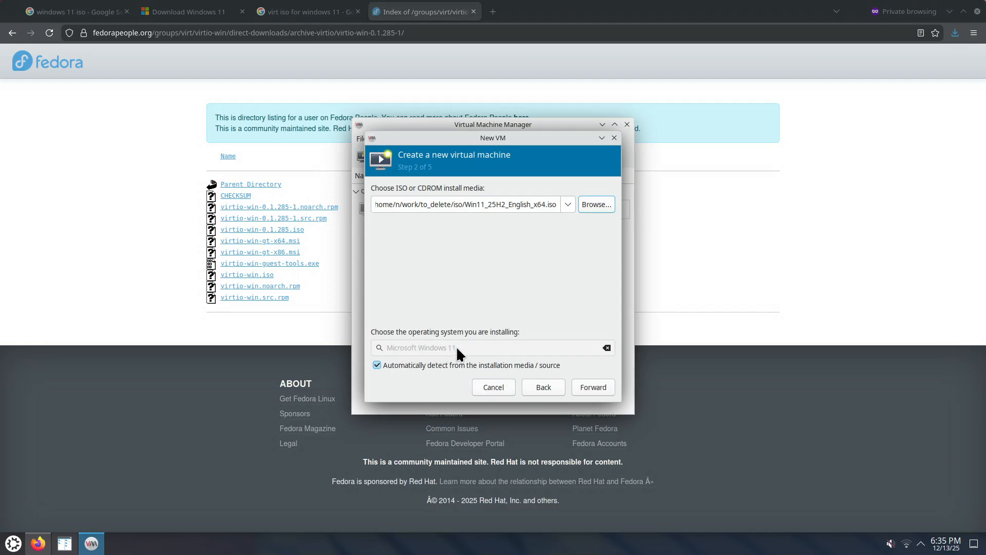
click(593, 388)
Give the new virtual machine 10240 MiB of memory and 8 CPUs and continue to the storage settings.
click(434, 206)
double_click(434, 206)
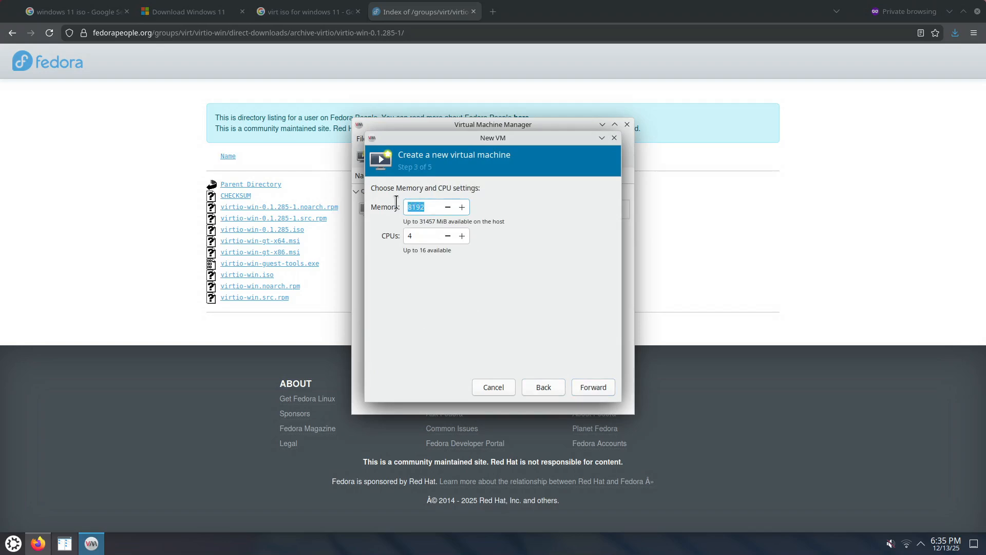
text(10240)
double_click(409, 236)
text(8)
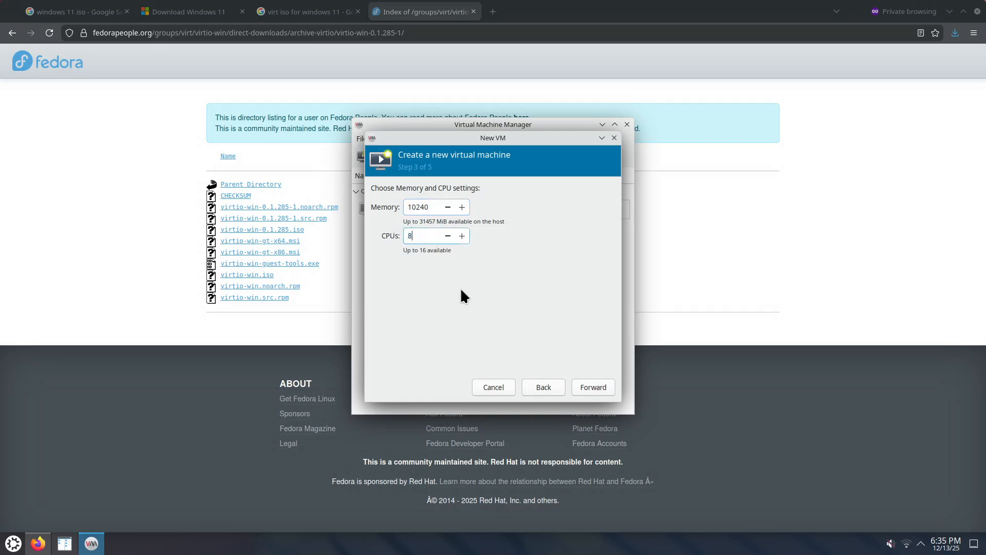
click(593, 388)
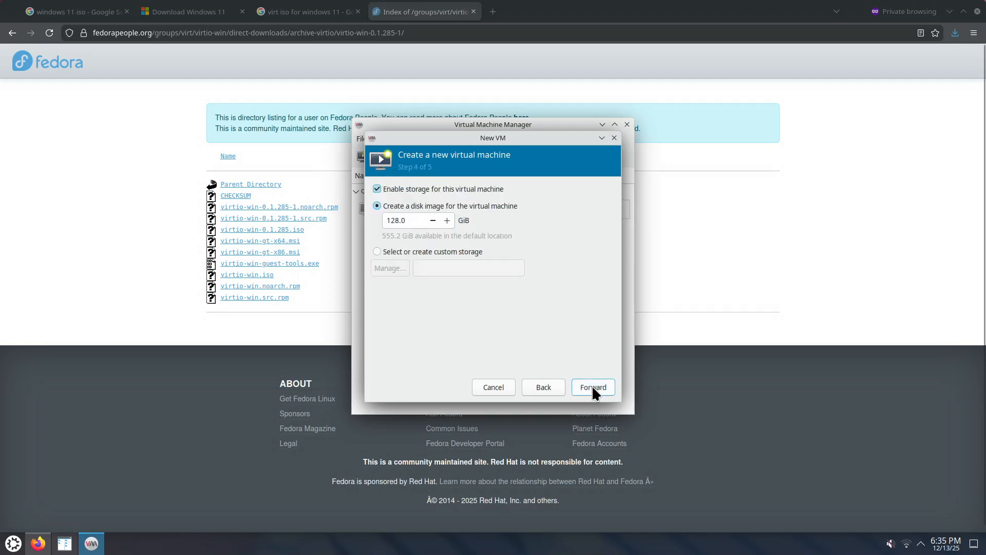
Set the virtual machine's disk image size to 250 GiB and continue to the final summary.
drag(409, 220, 388, 219)
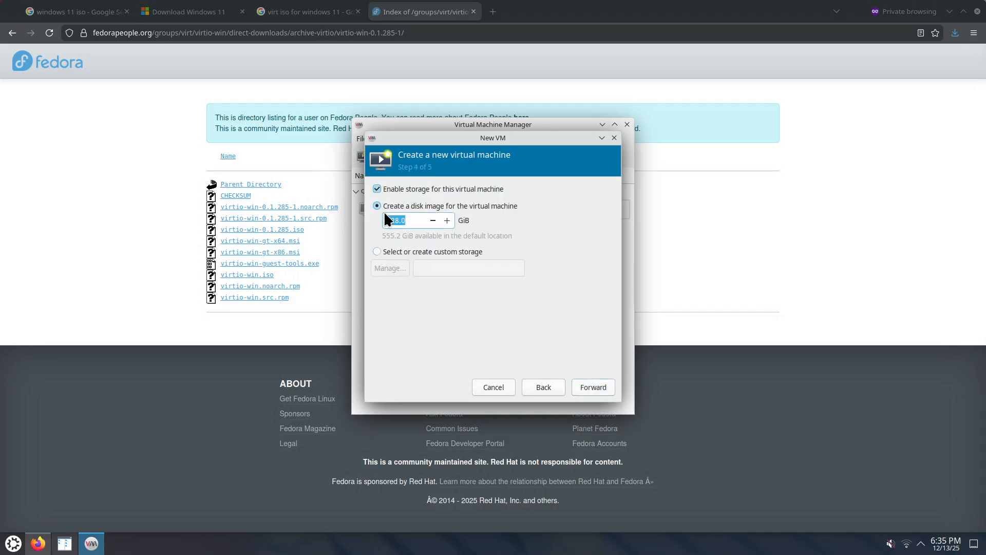
key(BackSpace)
text(50)
click(594, 387)
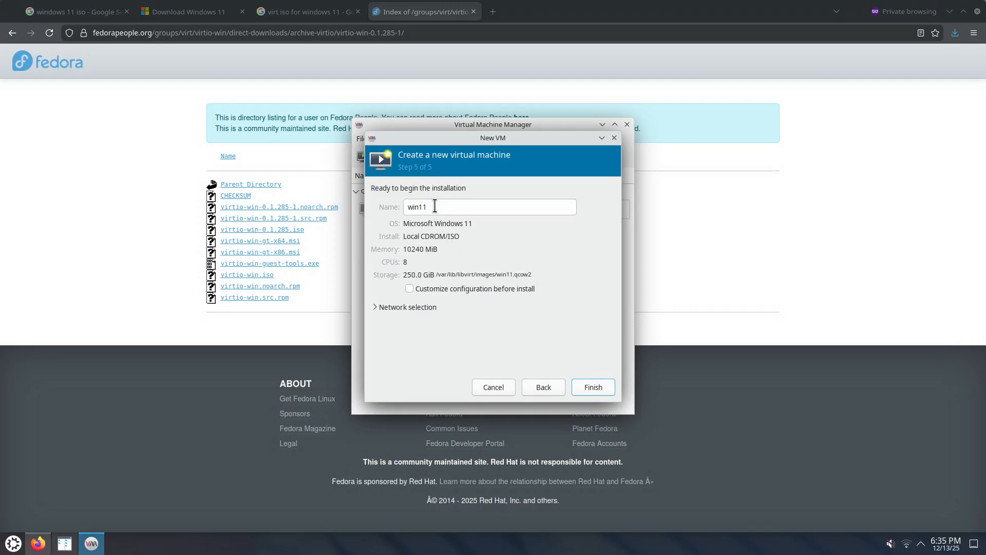
Enable customizing the configuration before install and finish the creation wizard for win11.
click(460, 290)
click(597, 392)
click(548, 317)
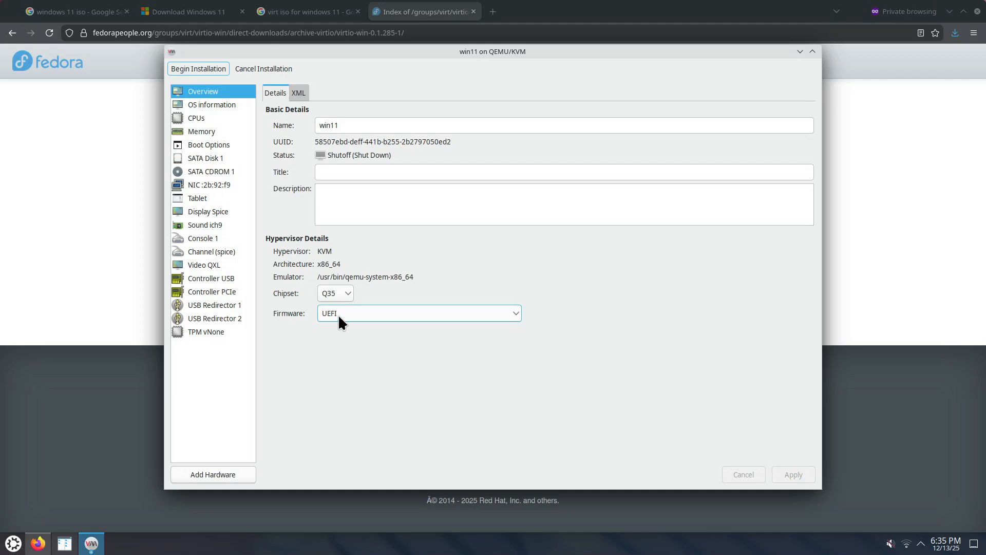
Check the chipset choices in the win11 overview and view the operating system information.
click(336, 293)
click(341, 291)
click(223, 105)
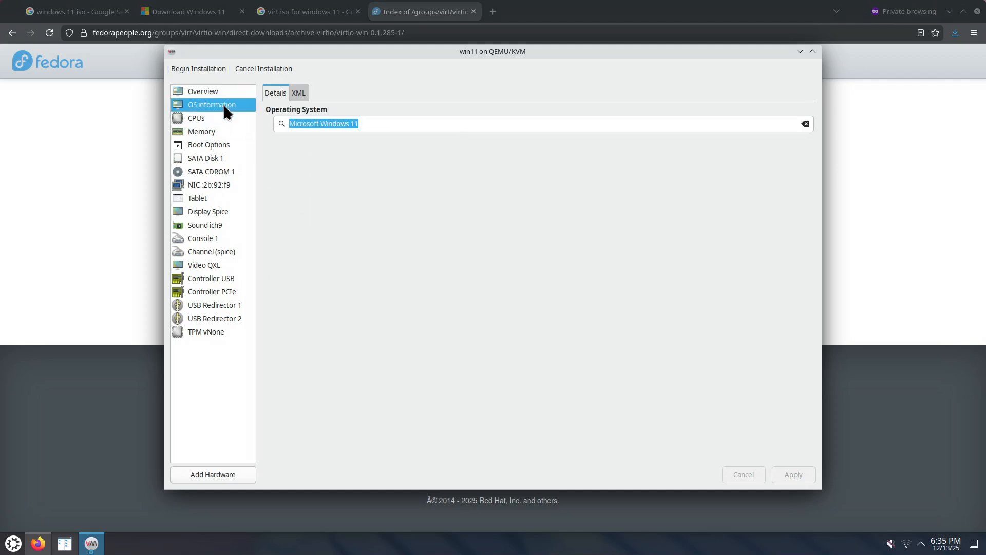
Enable a manually set CPU topology with 1 socket for win11 and apply the CPU changes.
click(205, 118)
click(270, 190)
click(293, 198)
key(Tab)
text(1)
key(Tab)
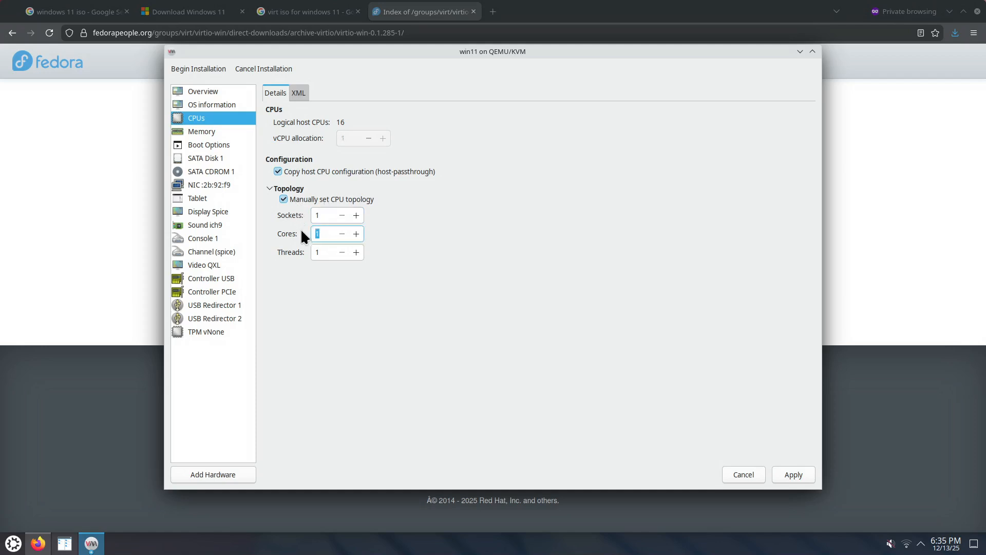
click(801, 475)
Change the disk bus of SATA Disk 1 to VirtIO and apply the change.
click(214, 134)
click(220, 144)
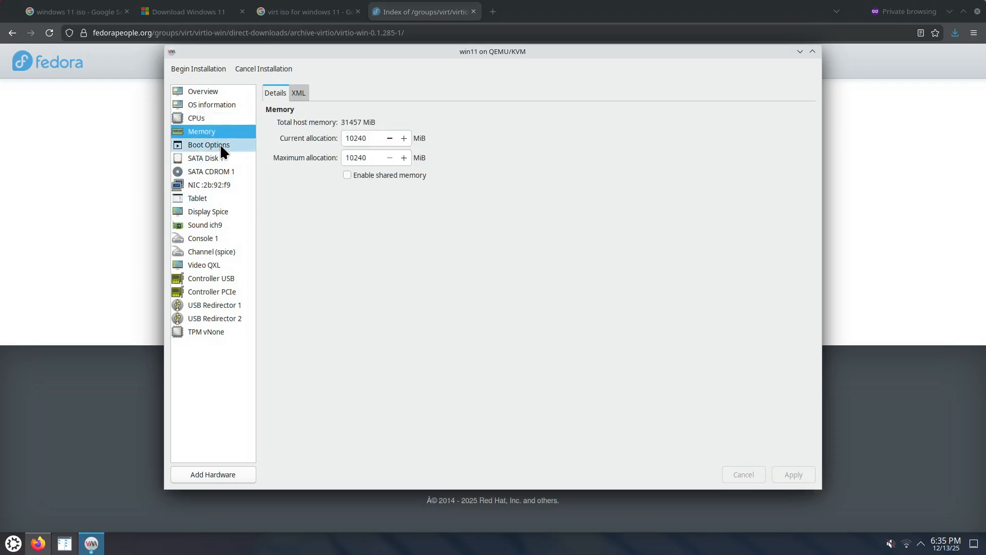
click(222, 159)
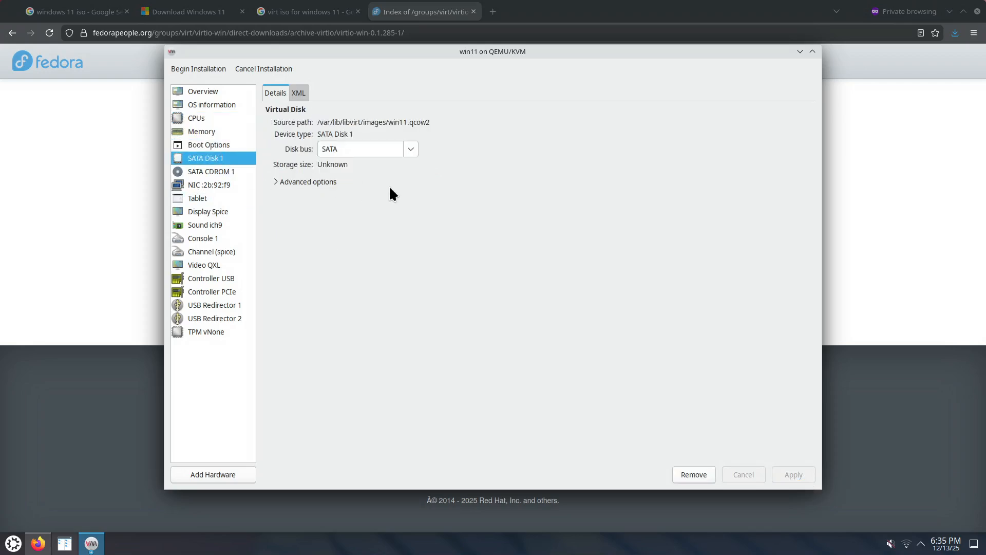
click(411, 148)
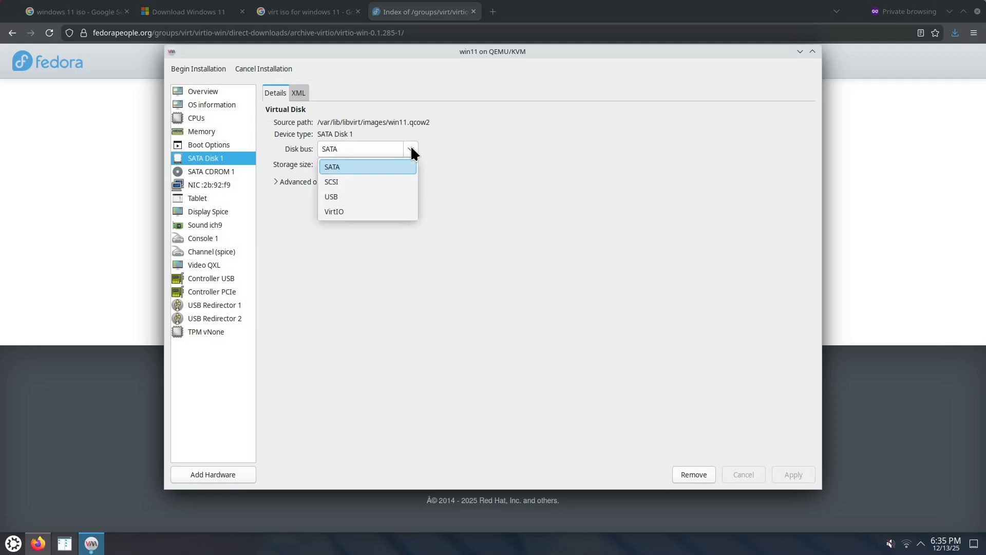
click(361, 215)
click(794, 474)
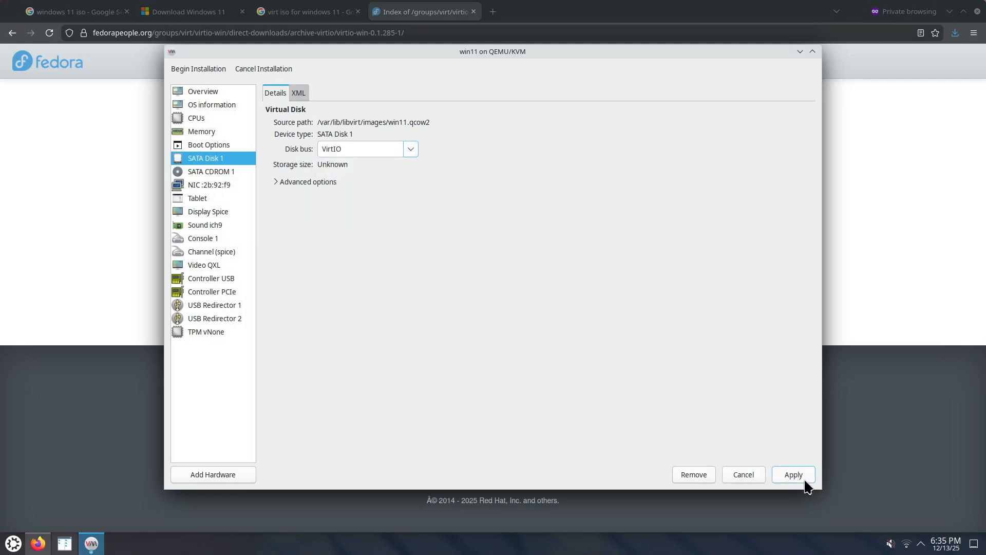
Set the virtual network interface's device model to virtio and apply the change.
click(224, 172)
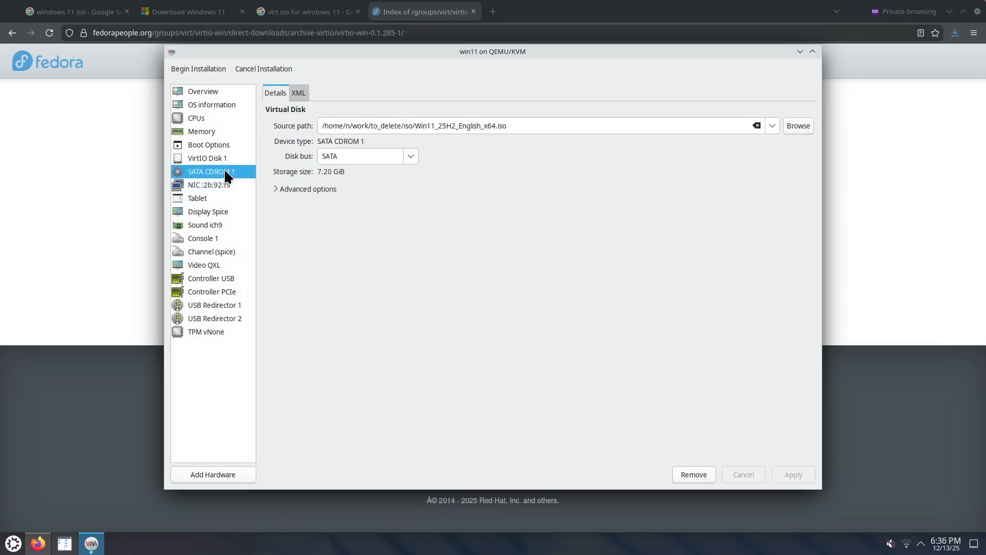
click(224, 185)
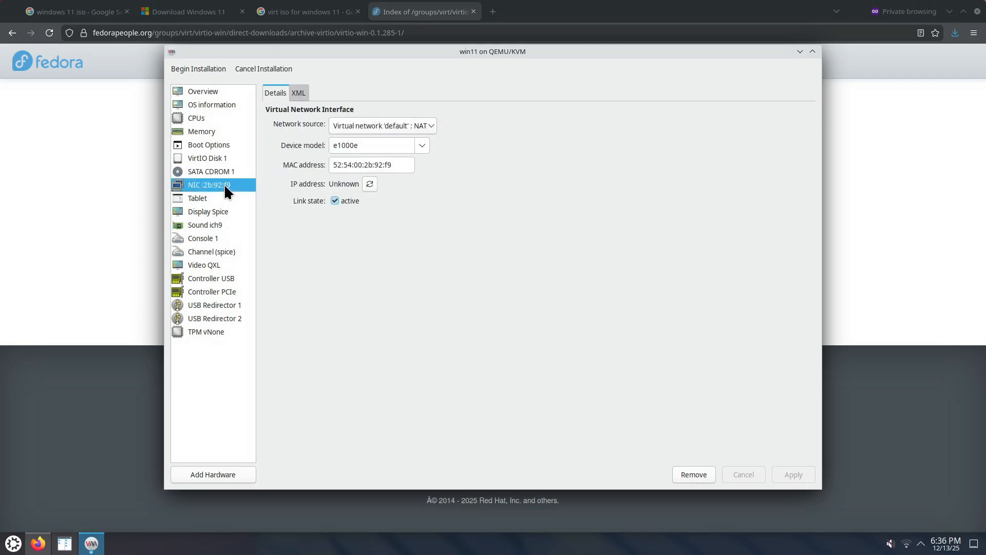
click(422, 145)
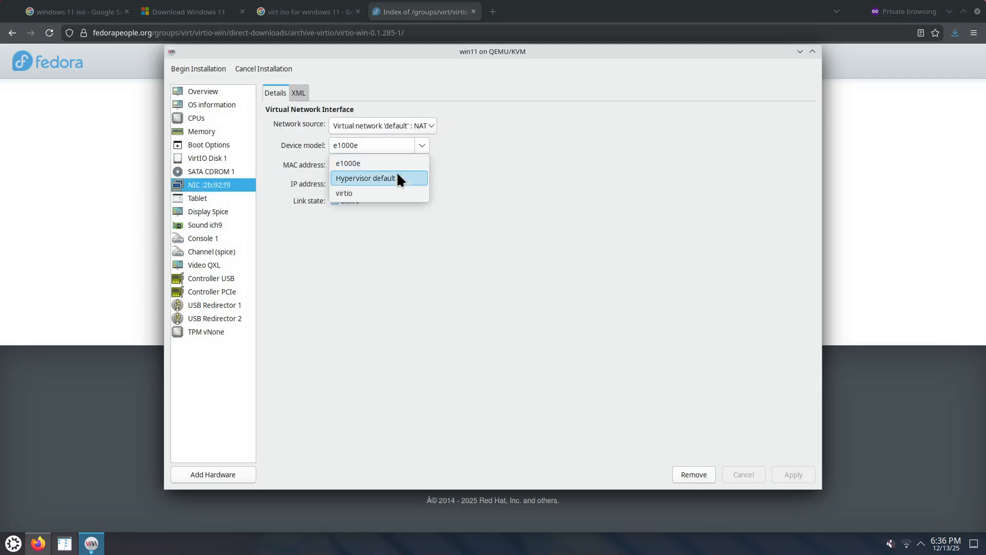
click(367, 192)
click(793, 474)
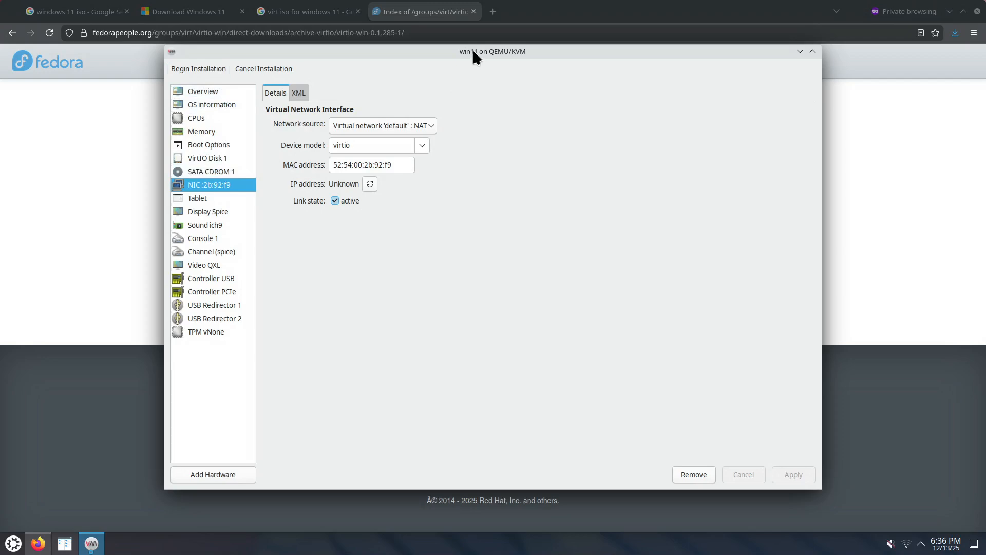
Review the network device model choices, the VirtIO disk's bus choices and the TPM device settings.
click(426, 142)
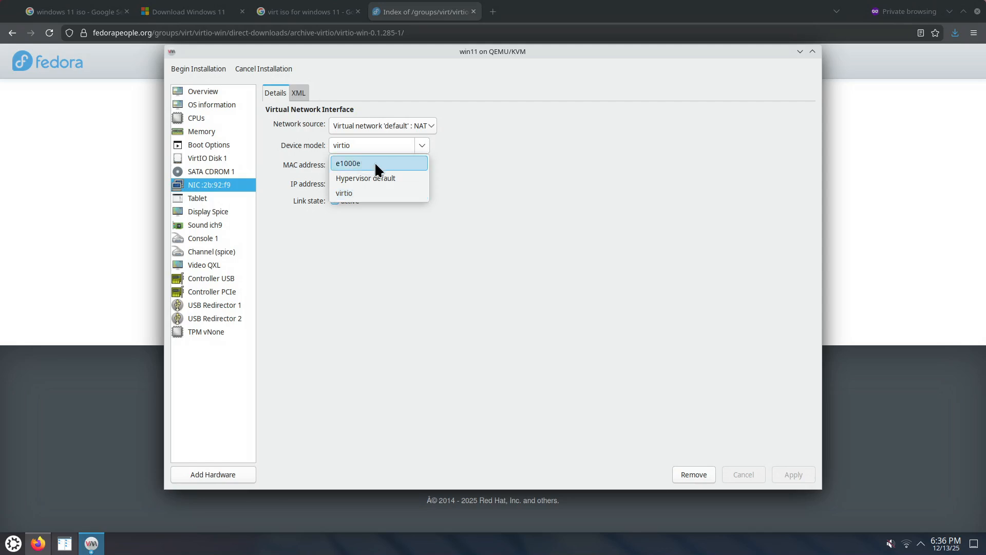
click(224, 153)
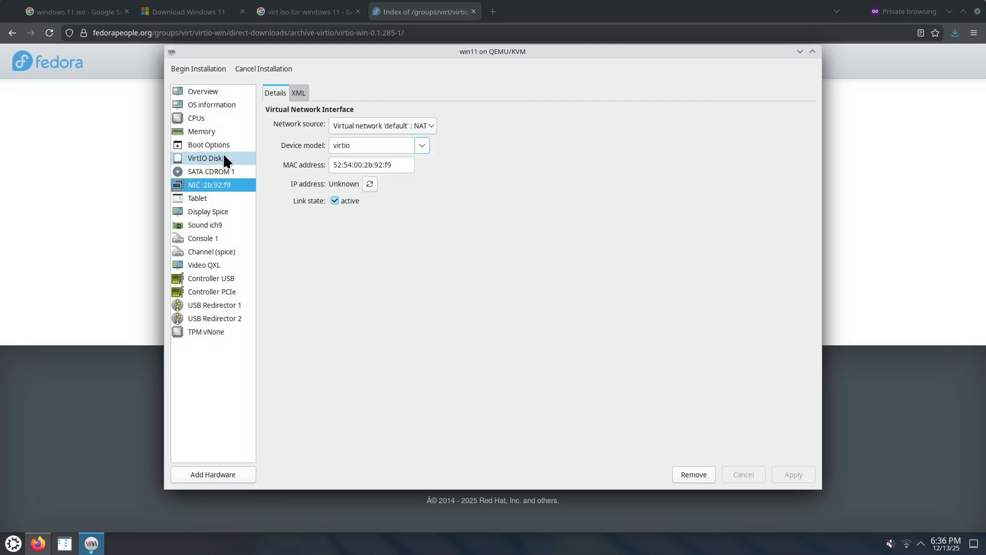
click(223, 153)
click(411, 147)
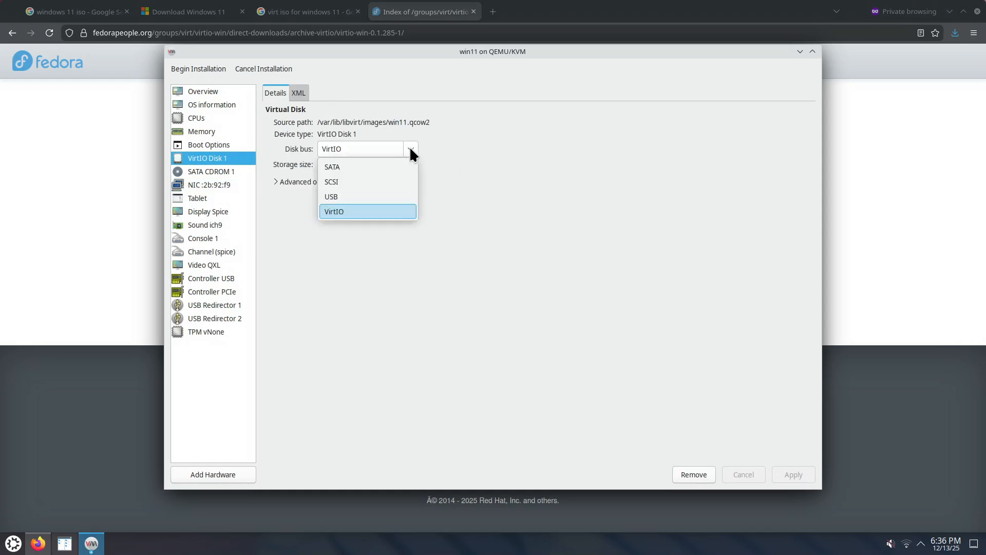
click(500, 162)
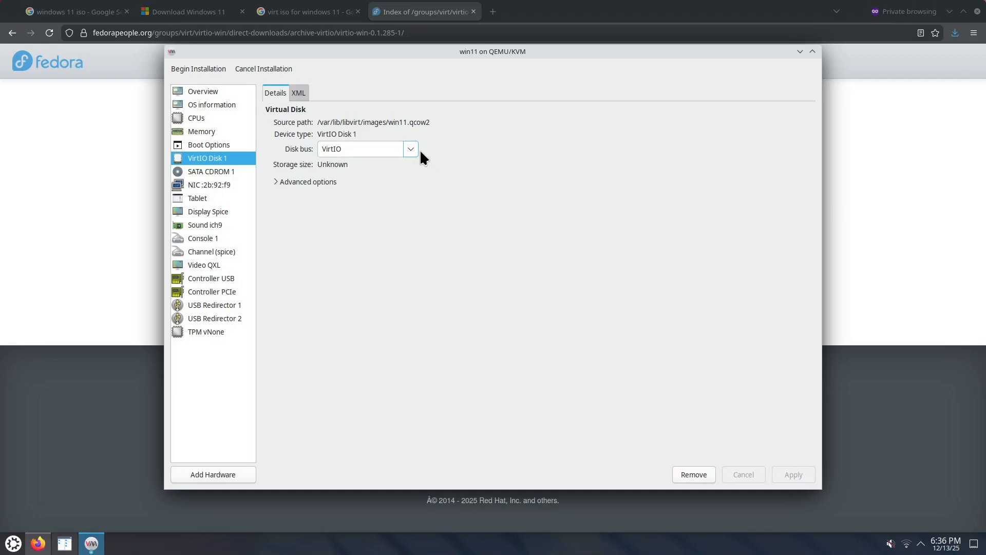
click(225, 184)
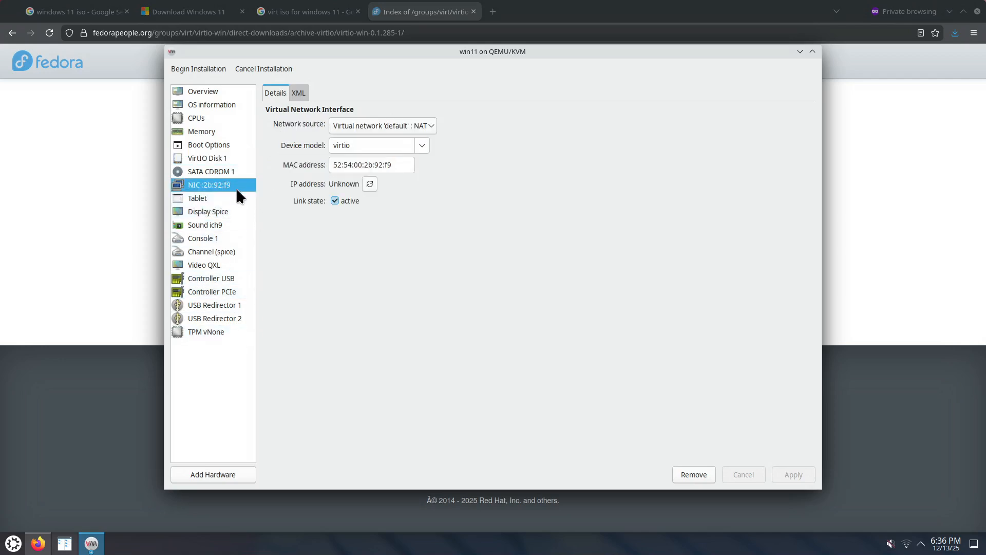
click(228, 332)
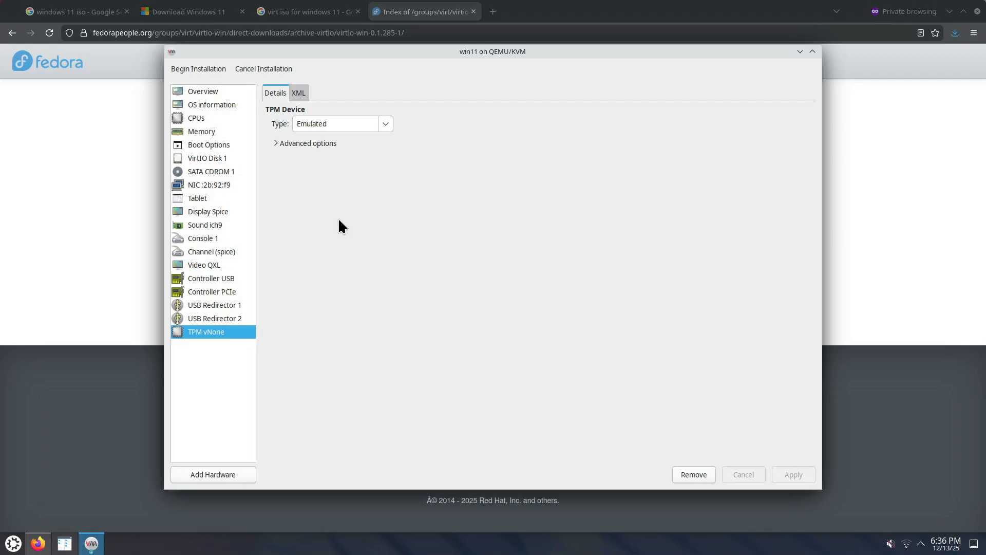
Begin the win11 installation, boot the machine from the CD and release the captured pointer.
click(195, 70)
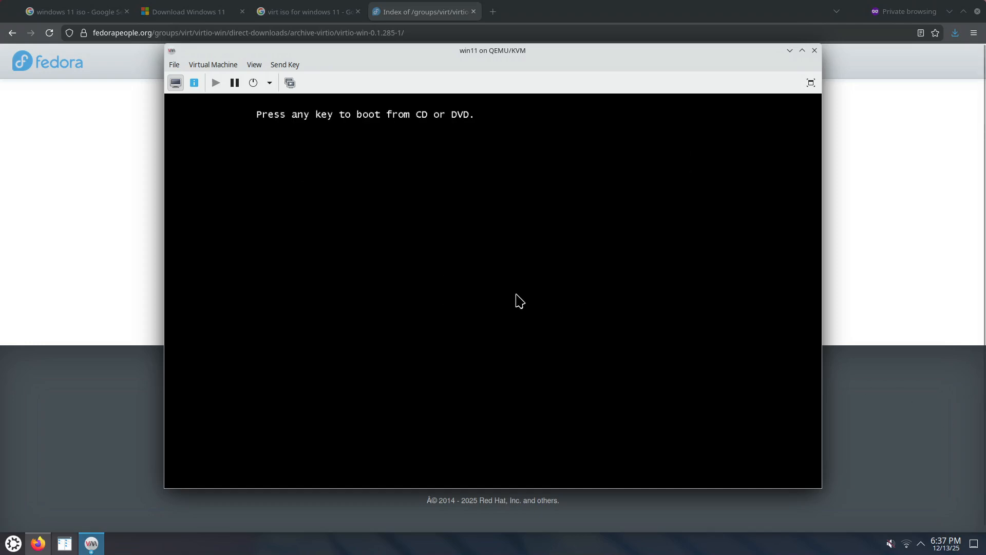
click(489, 202)
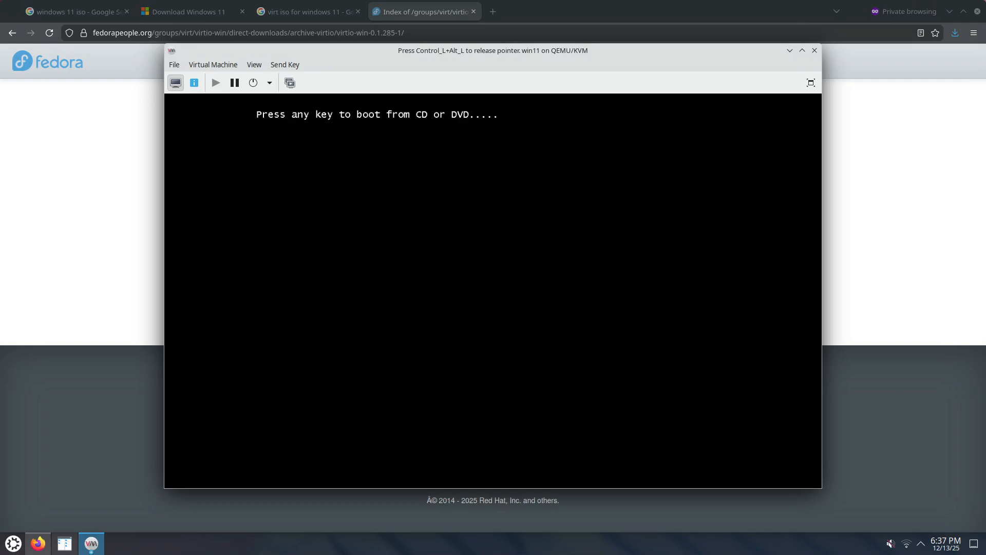
key(Return)
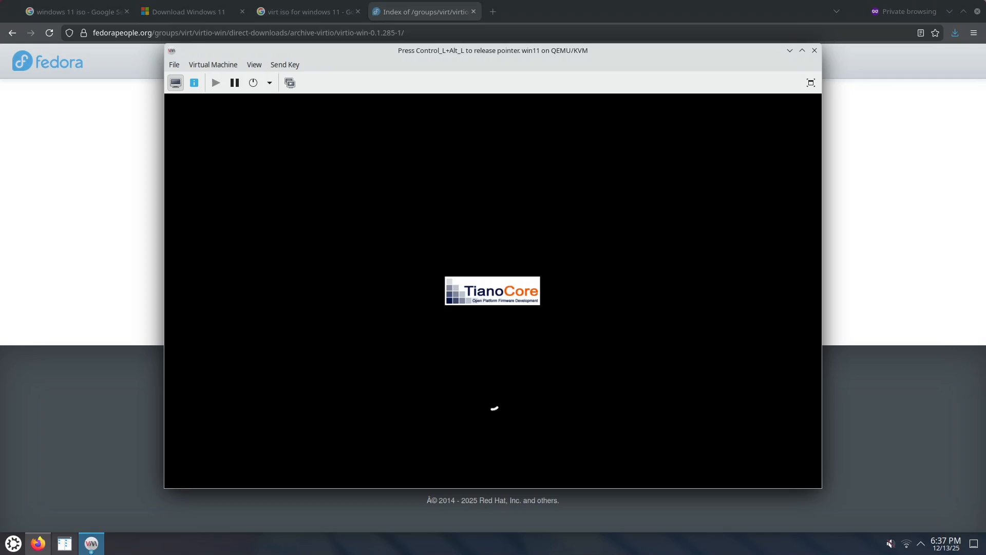
key(ctrl+alt)
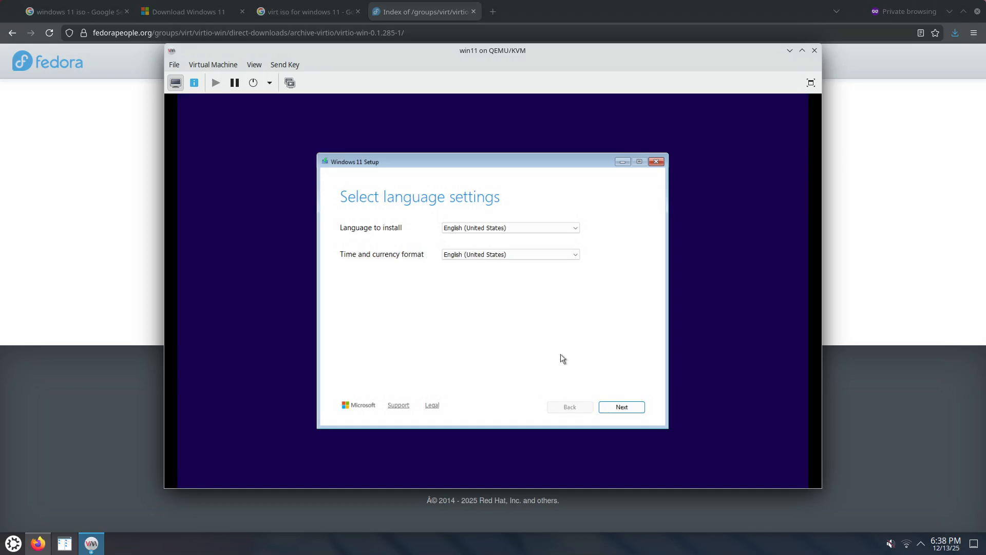
Accept English (United States) and the US keyboard, then choose to install Windows 11 and agree to delete everything.
click(635, 412)
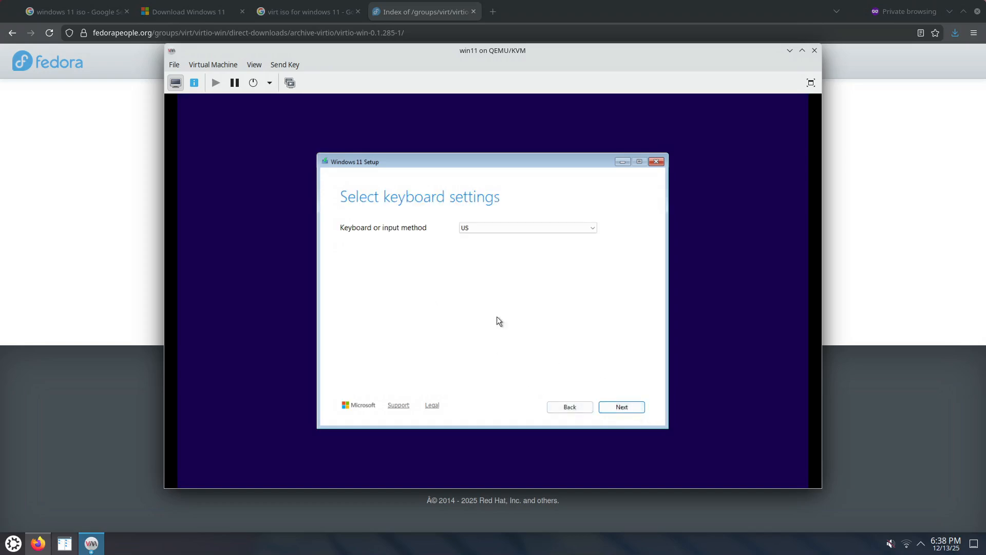
click(636, 412)
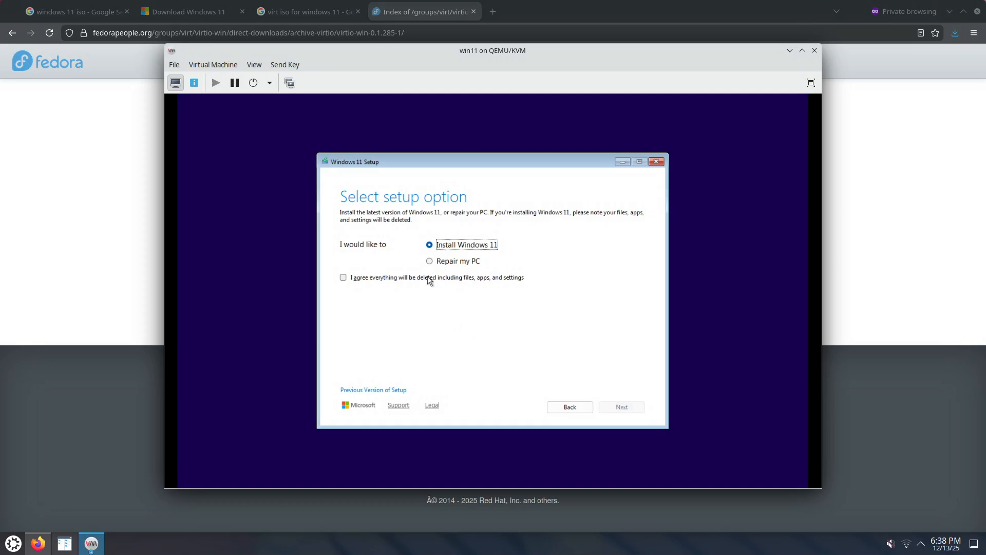
click(487, 278)
click(627, 409)
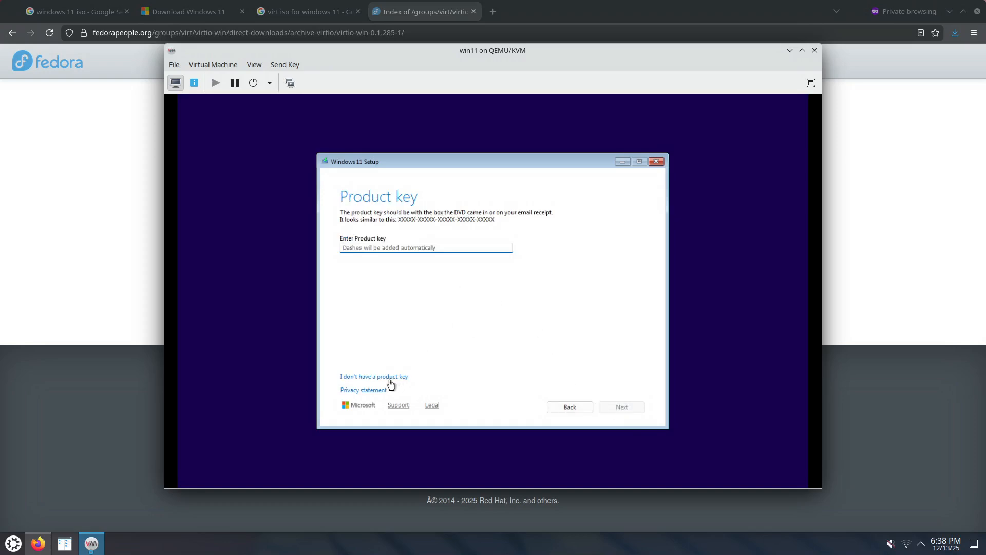
Continue without a product key, select the Windows 11 Pro image and accept the license terms.
click(394, 377)
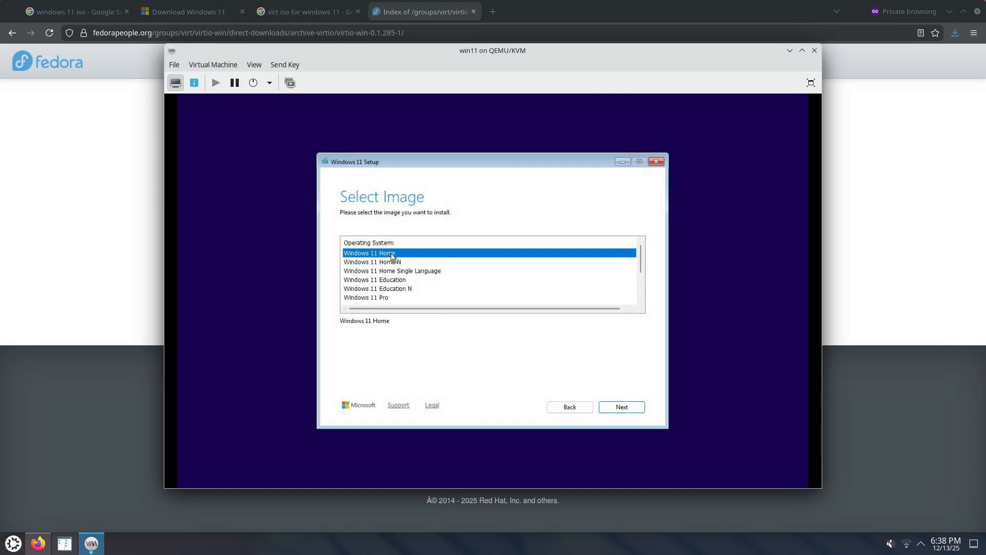
click(402, 298)
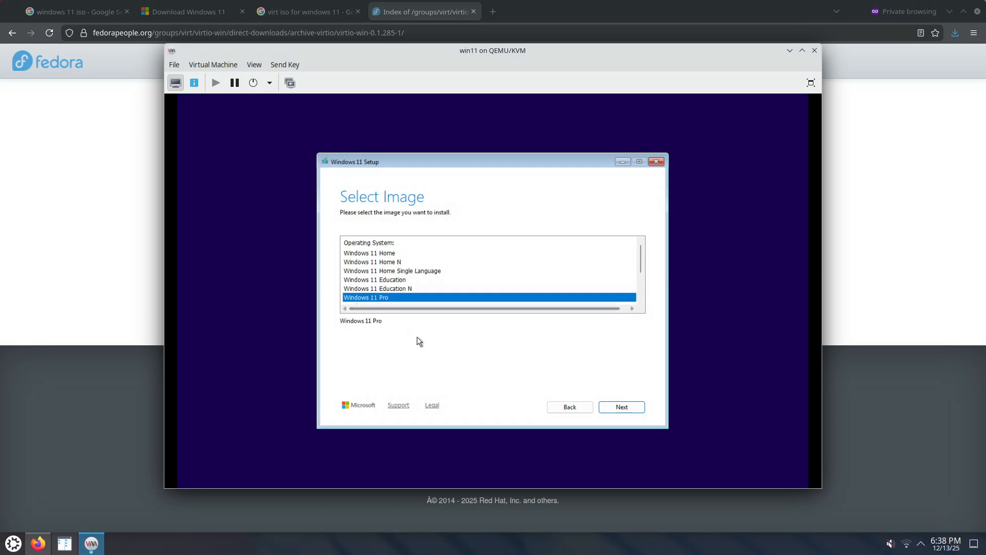
click(620, 410)
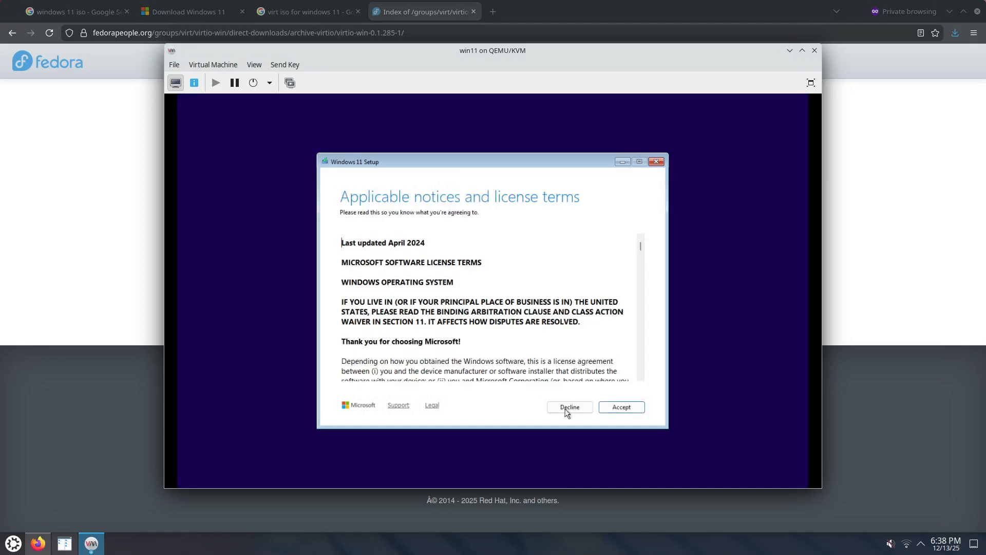
click(621, 406)
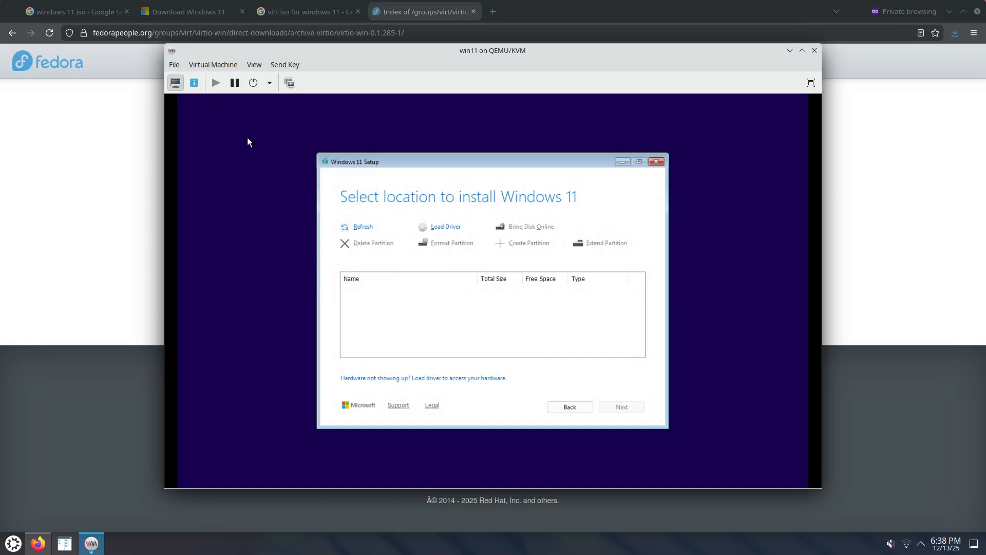
Start adding a storage device to win11 with the device type set to CDROM device.
click(195, 83)
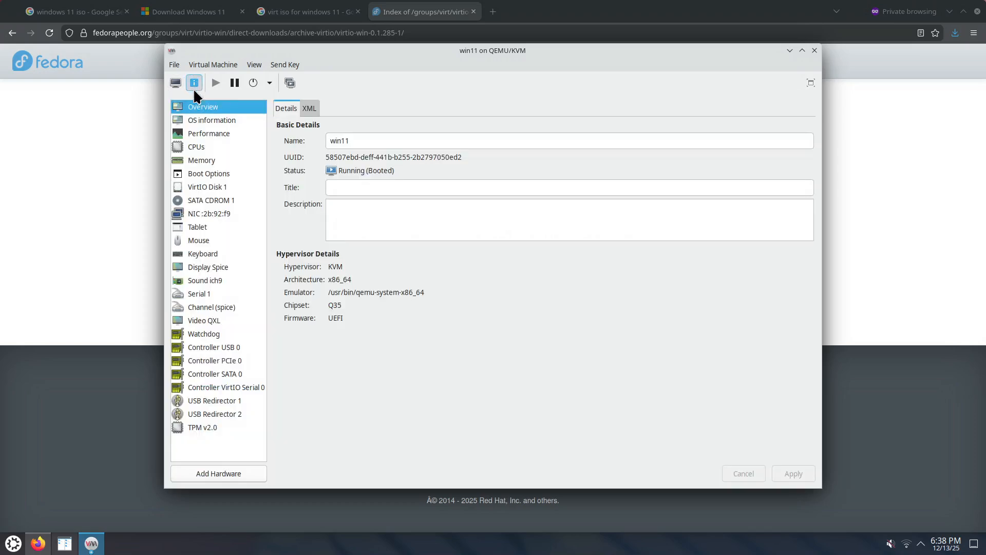
click(220, 195)
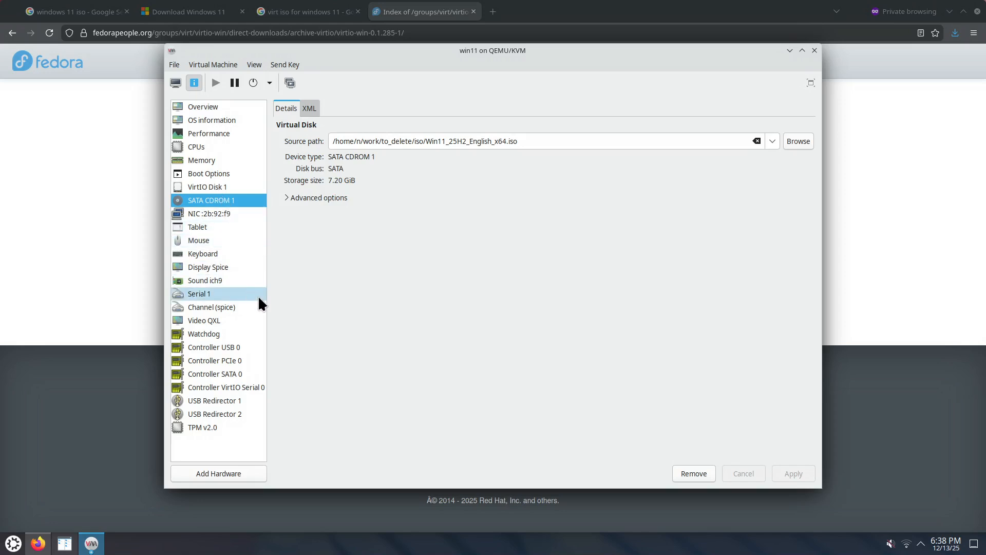
click(229, 469)
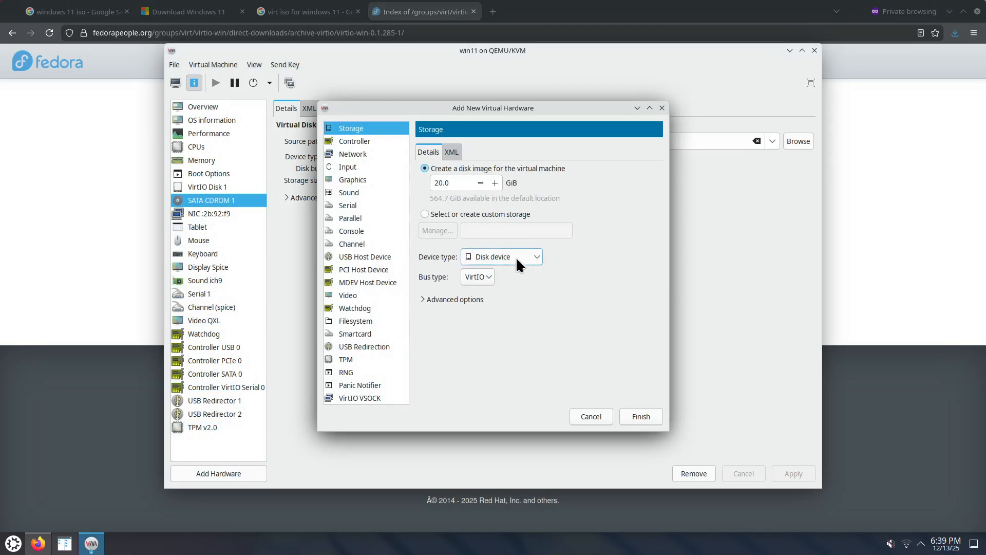
click(514, 258)
click(513, 269)
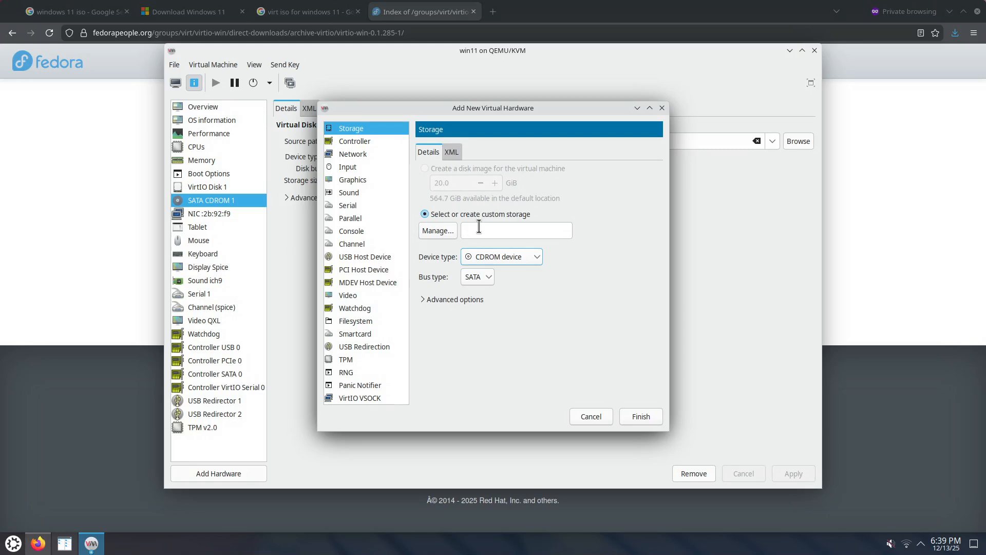
Assign virtio-win-0.1.285.iso from to_delete_iso to the new CDROM and agree to add it after the next guest shutdown.
click(443, 230)
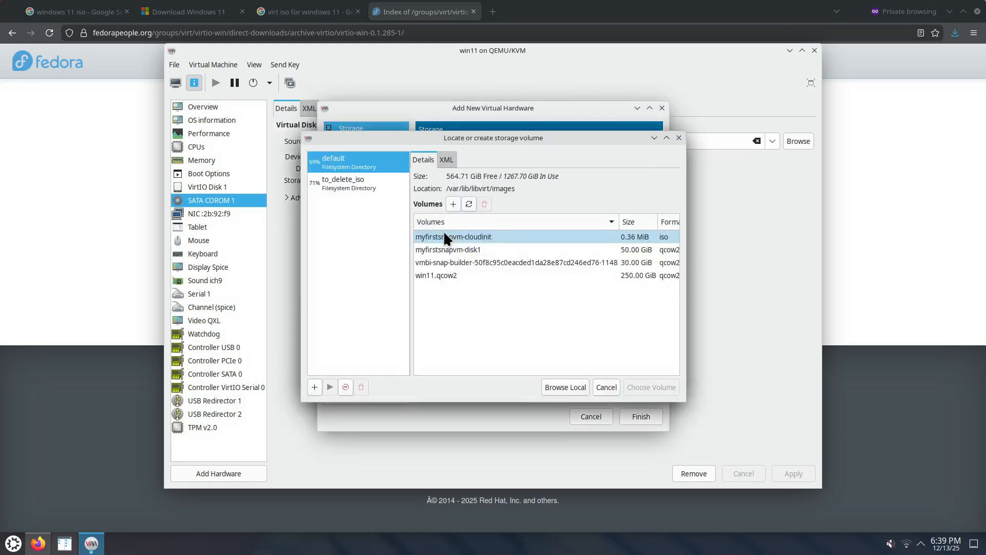
click(346, 189)
click(465, 263)
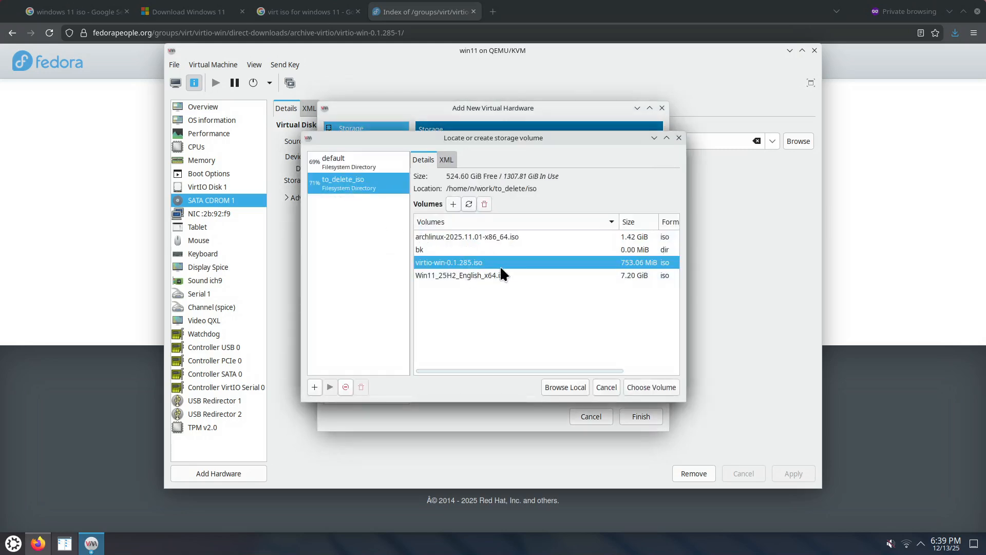
click(656, 386)
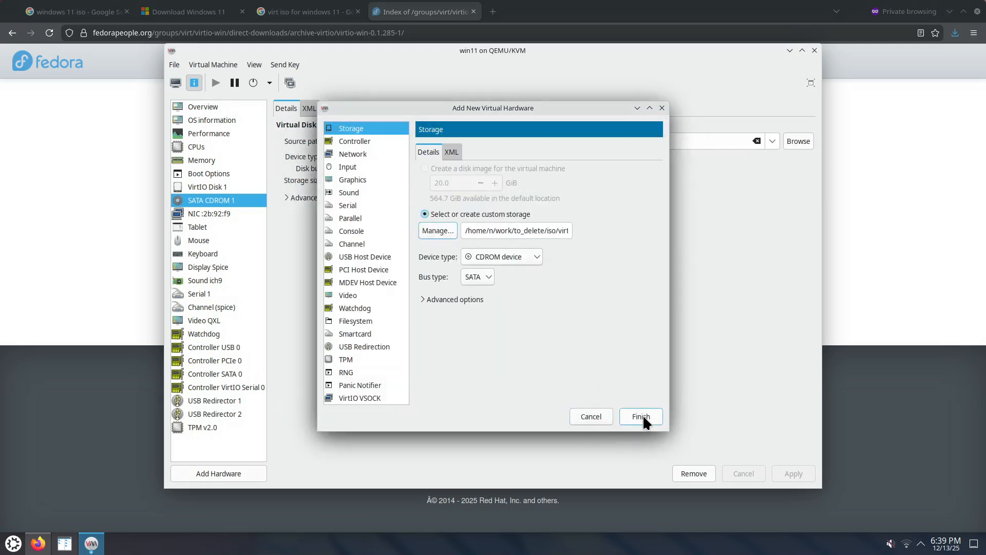
click(642, 415)
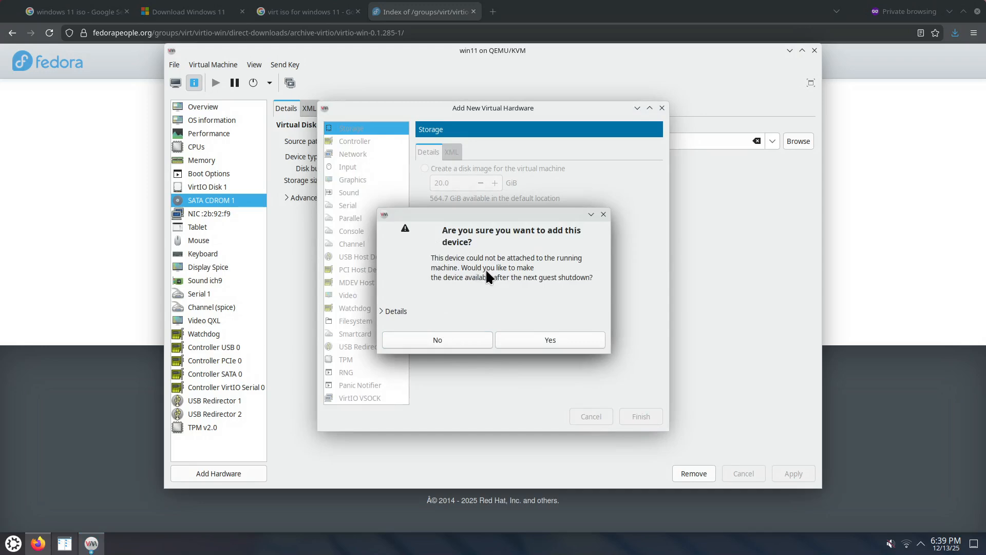
click(523, 340)
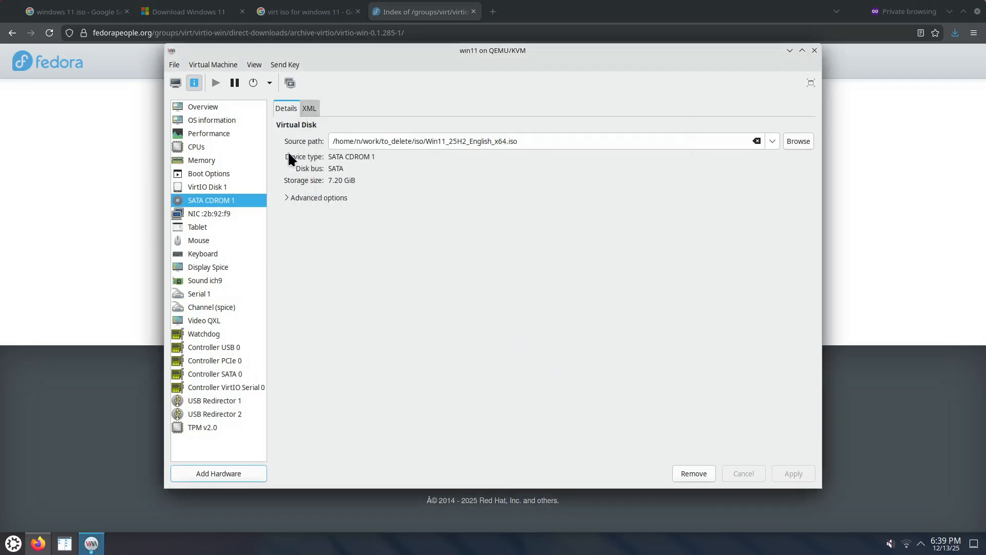
Force off the win11 machine and check the ISO files assigned to SATA CDROM 2 and SATA CDROM 1.
click(269, 83)
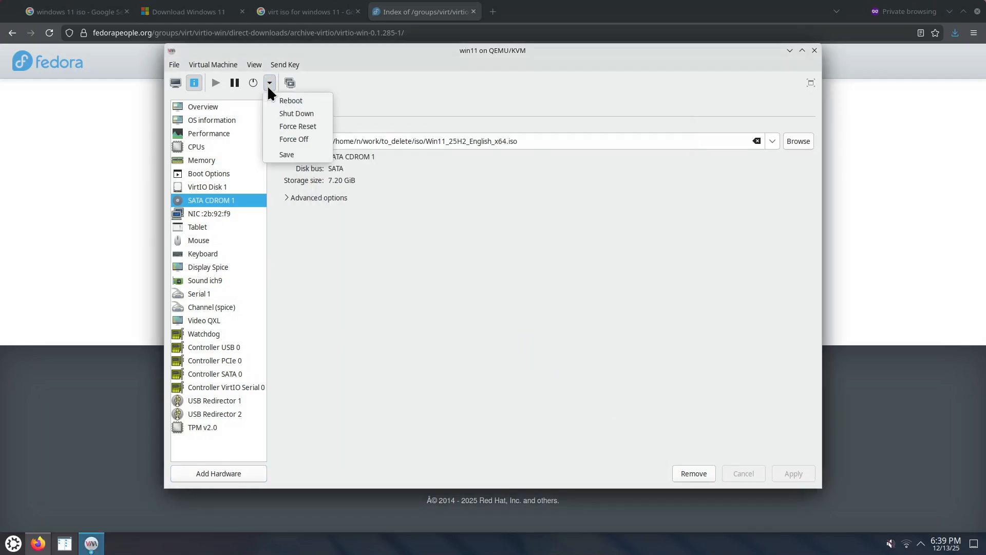
click(303, 144)
click(547, 337)
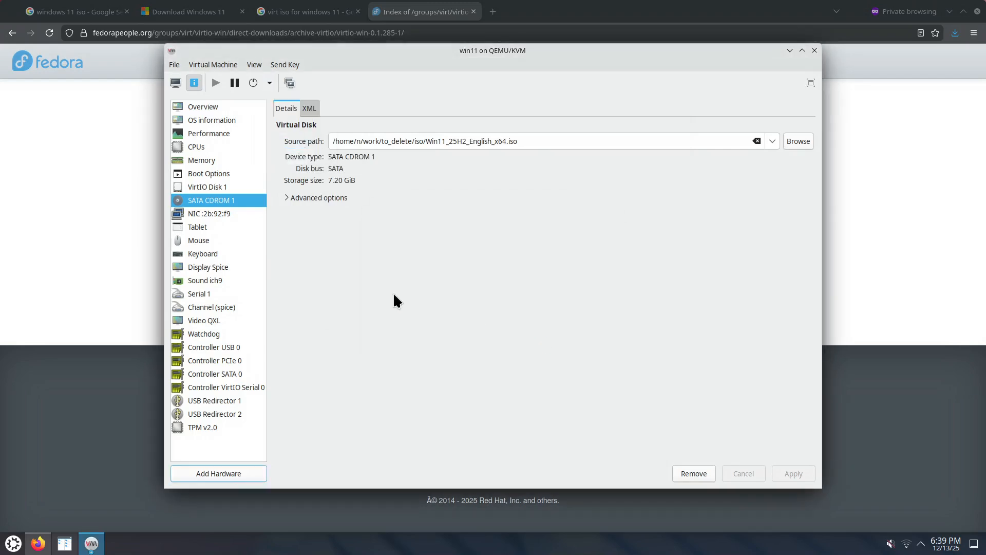
click(175, 83)
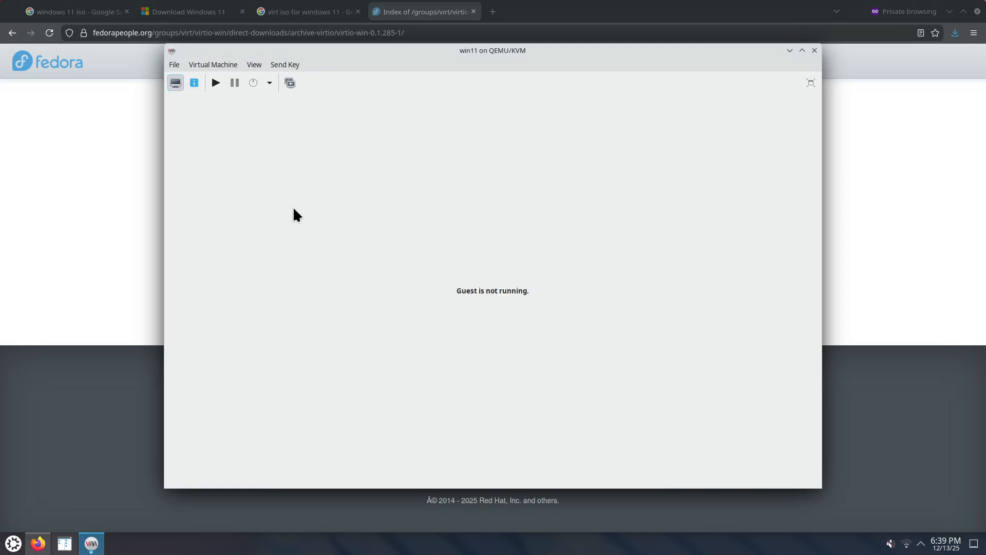
click(199, 84)
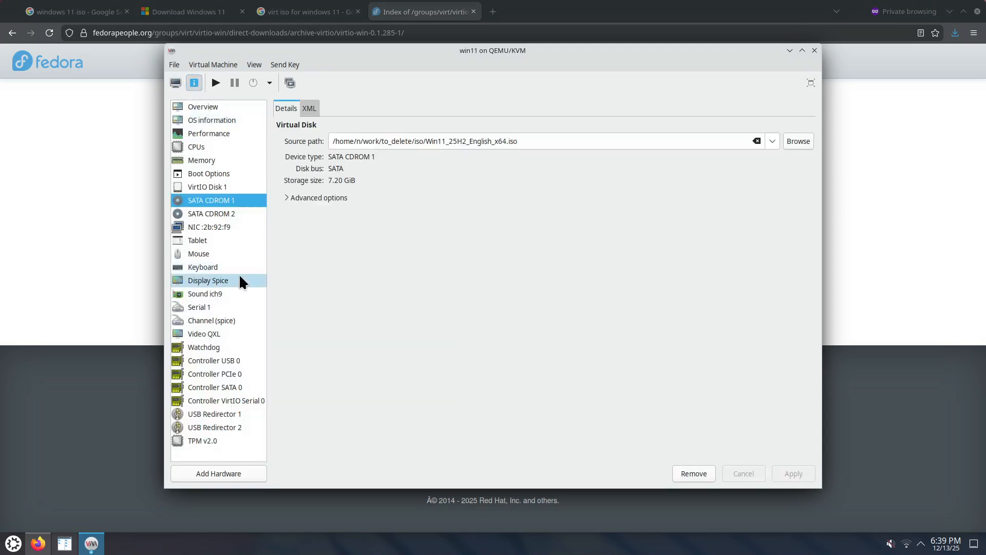
click(224, 211)
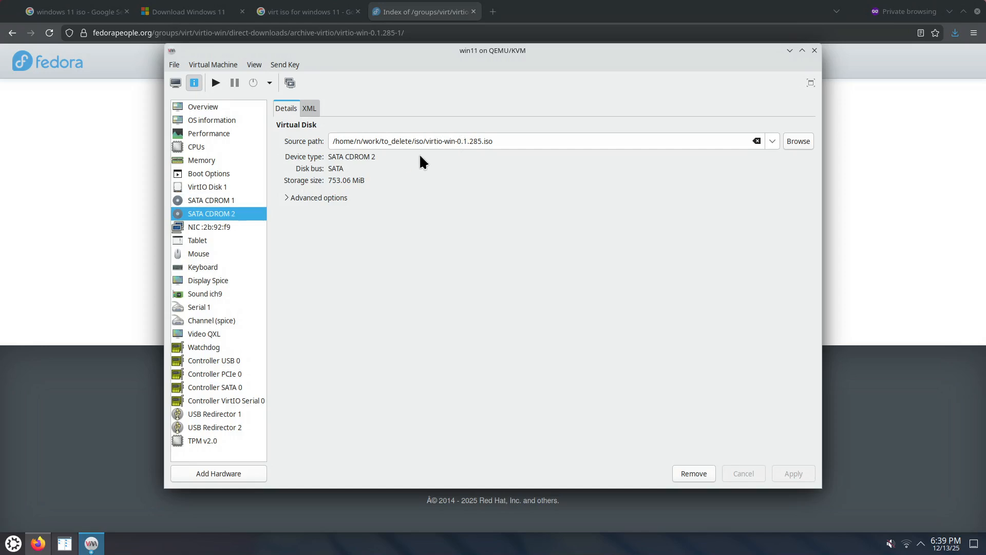
click(243, 200)
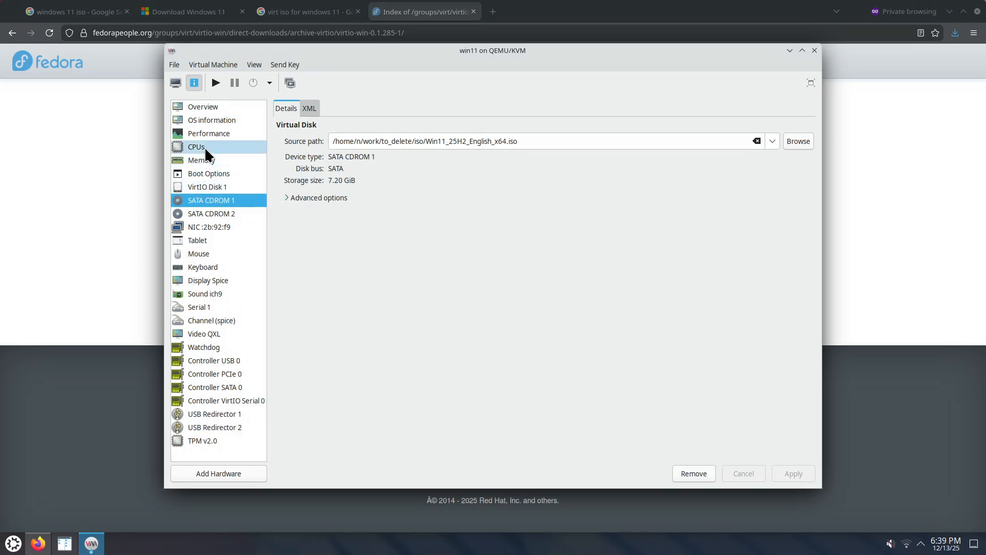
Change the boot device order to disable VirtIO Disk 1 and enable SATA CDROM 1, and apply it.
click(211, 169)
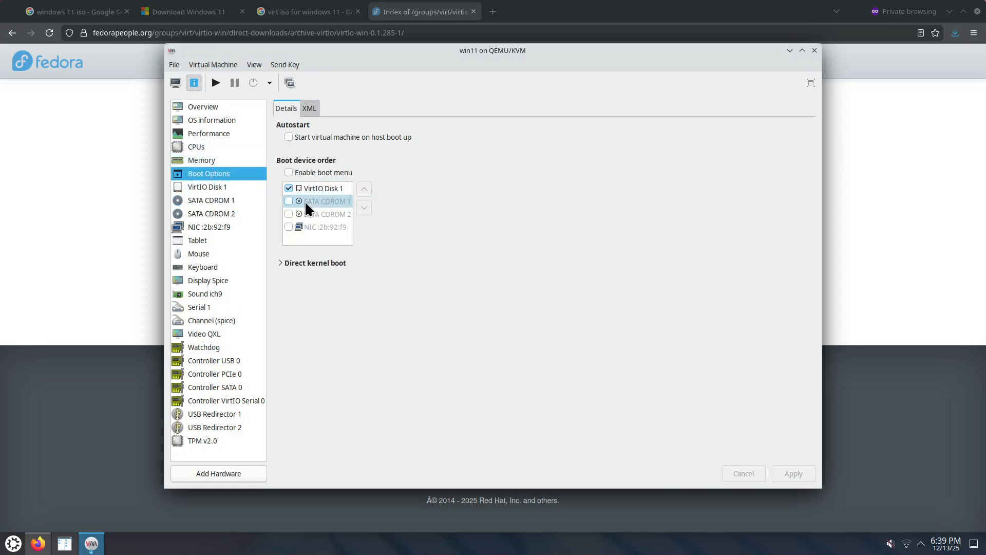
click(288, 174)
click(289, 173)
click(289, 187)
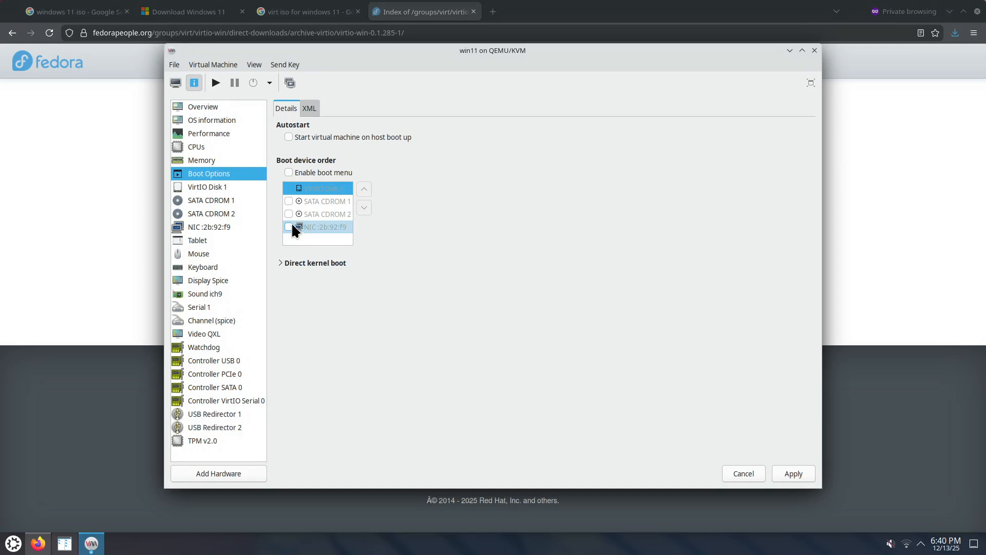
click(289, 201)
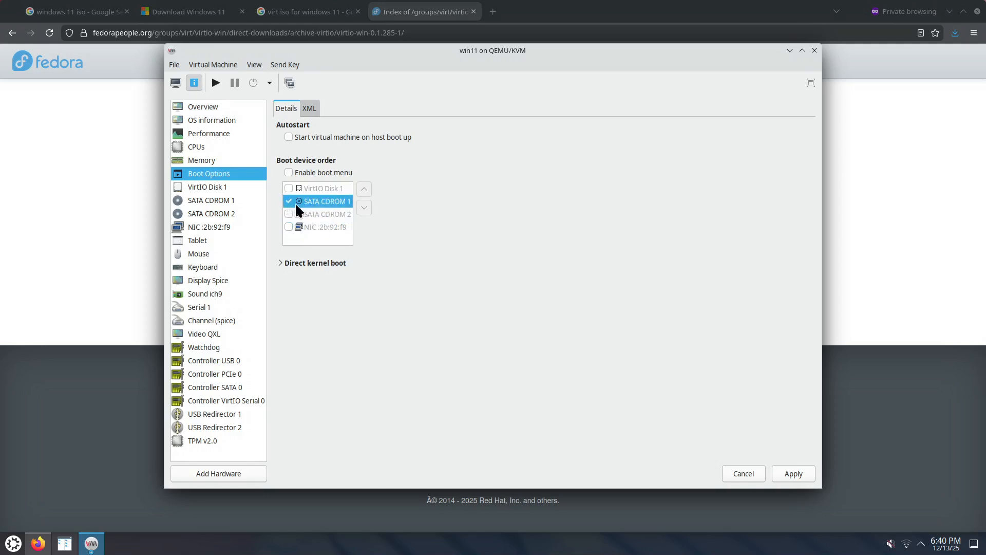
click(793, 471)
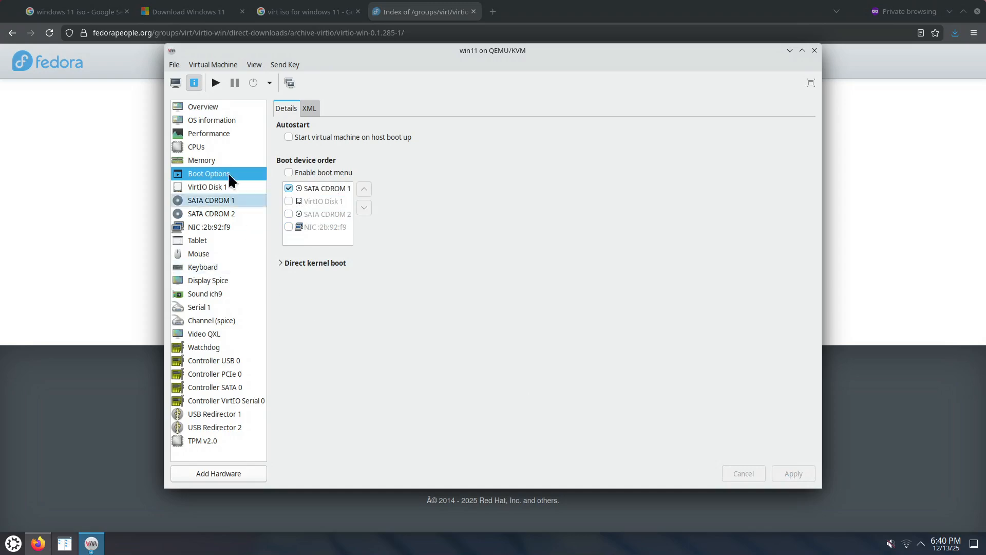
Start the win11 machine, boot it from the Windows CD and release the captured pointer.
click(204, 109)
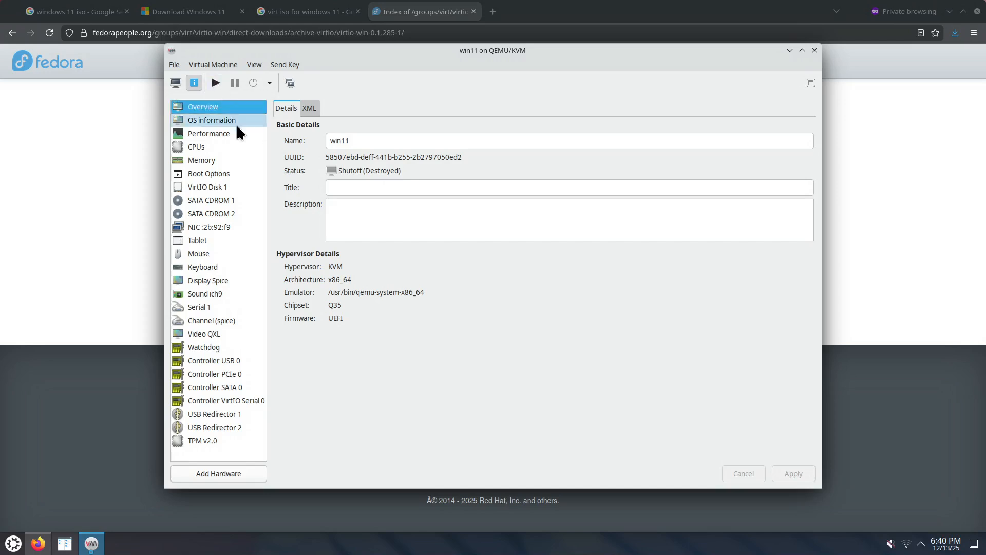
click(176, 83)
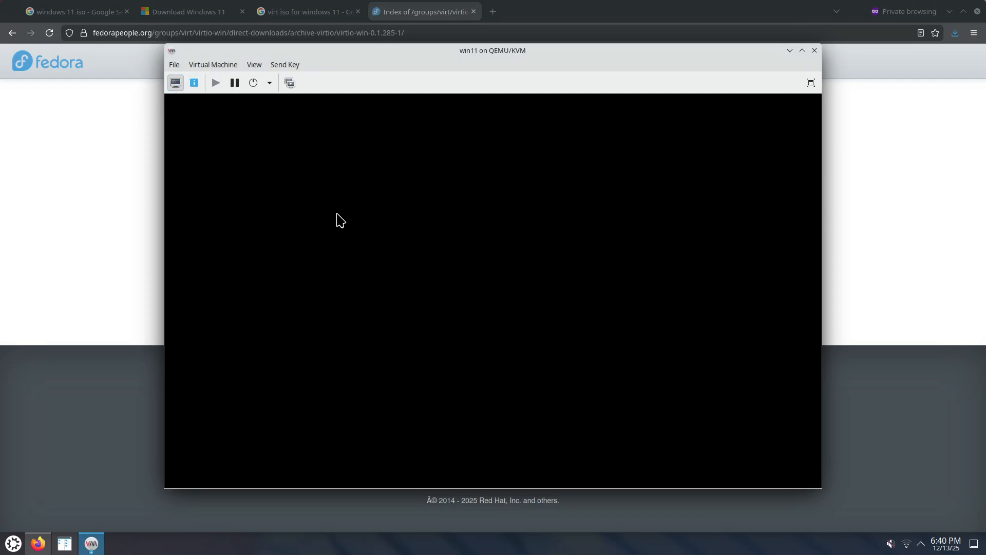
click(334, 237)
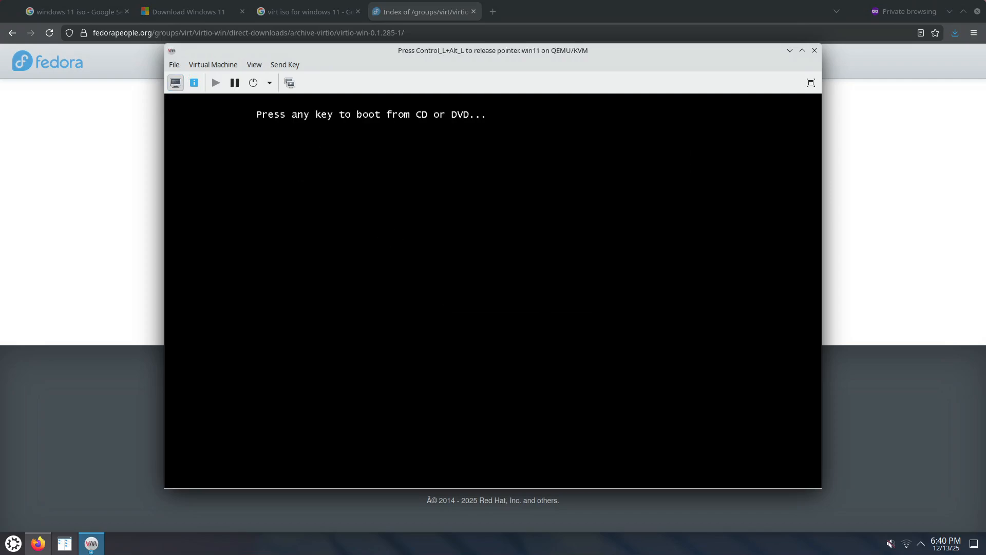
key(Return)
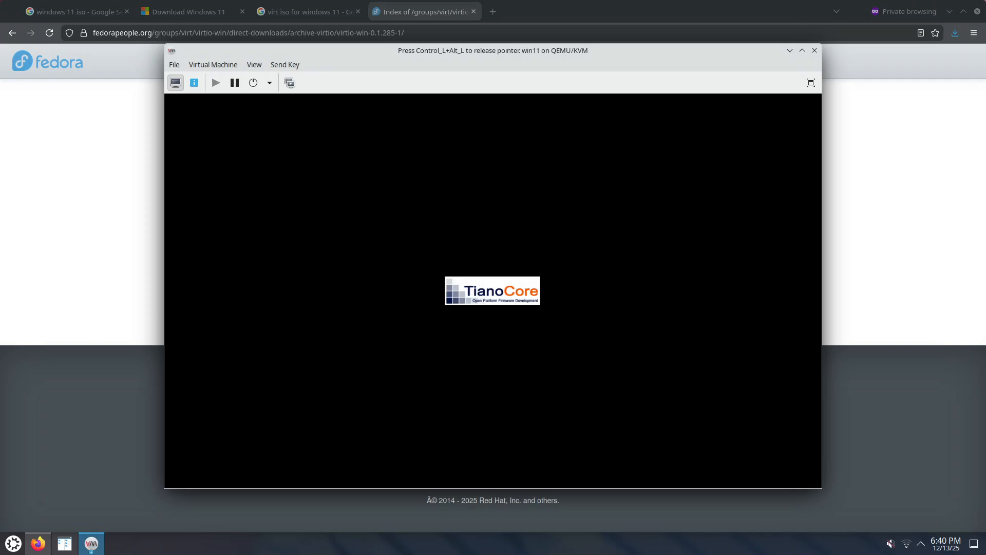
key(ctrl+alt)
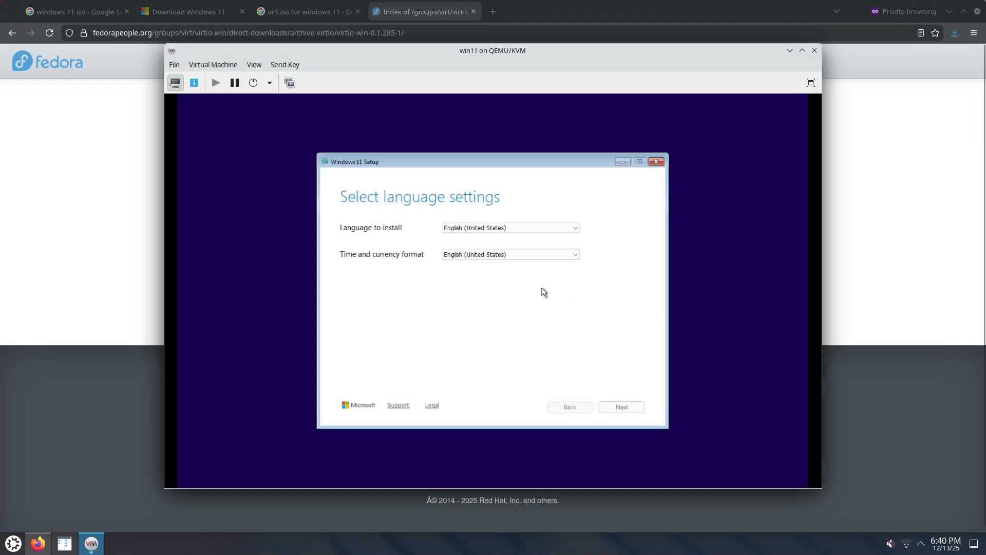
Accept the default language and keyboard settings, then choose to install Windows 11 and agree to delete everything.
click(631, 411)
click(630, 410)
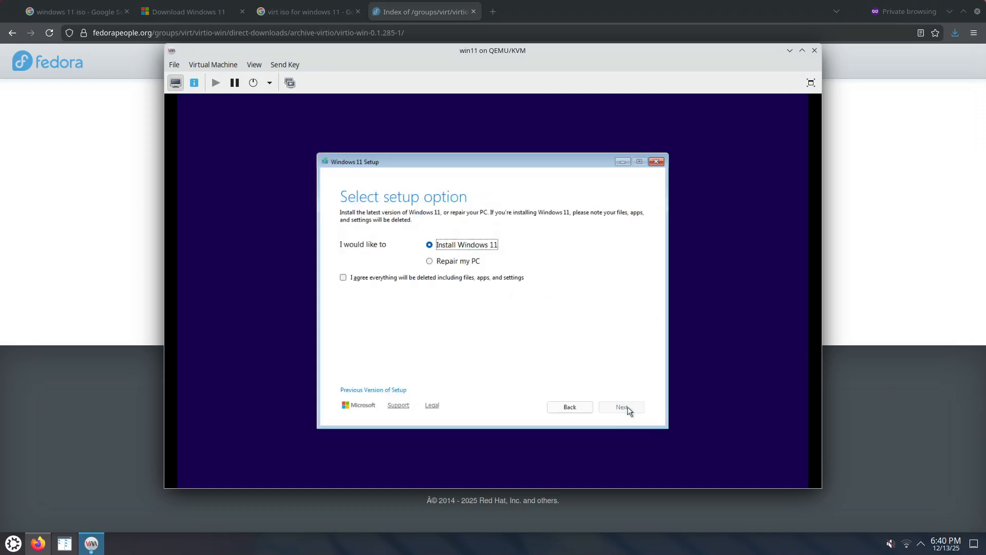
click(498, 281)
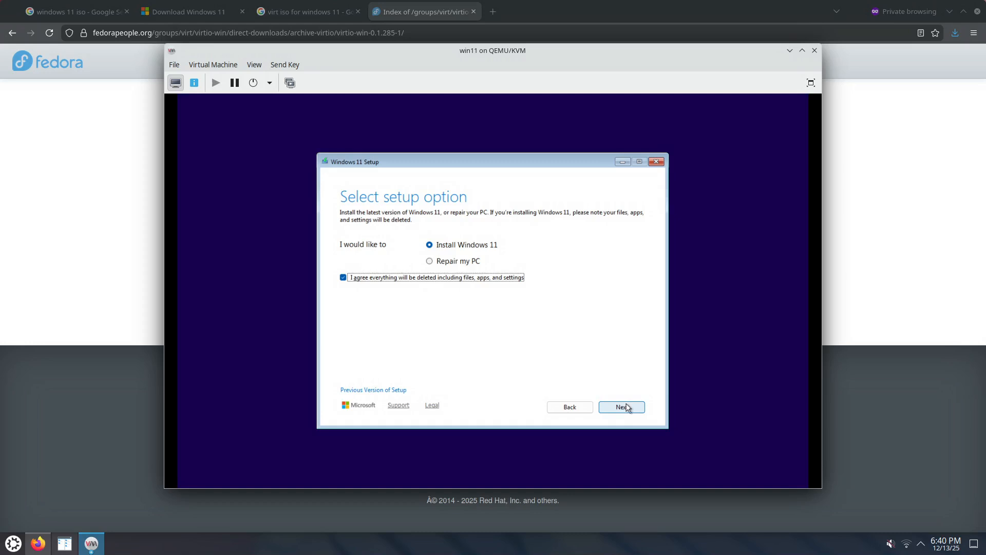
click(627, 406)
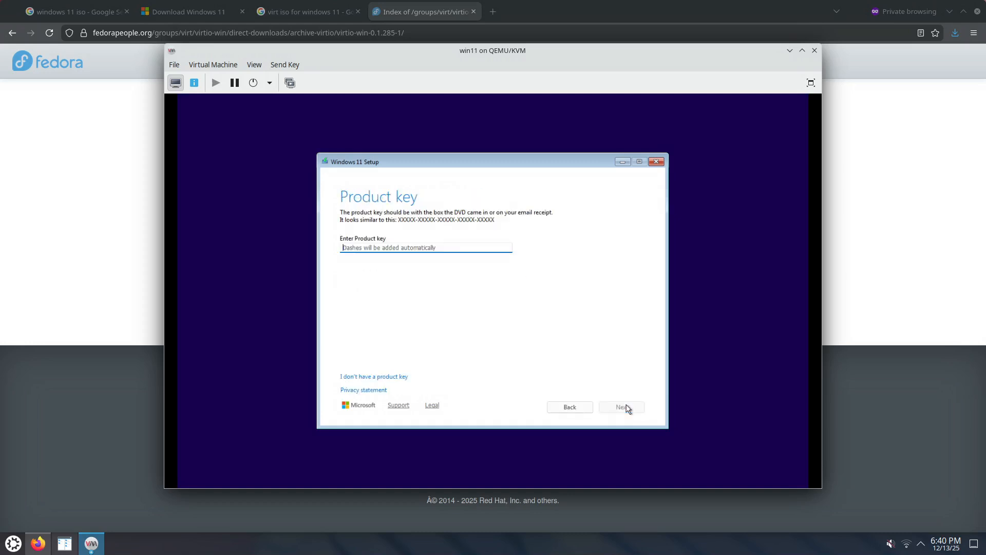
Proceed without a product key, choose Windows 11 Pro as the image and accept the license terms.
click(400, 377)
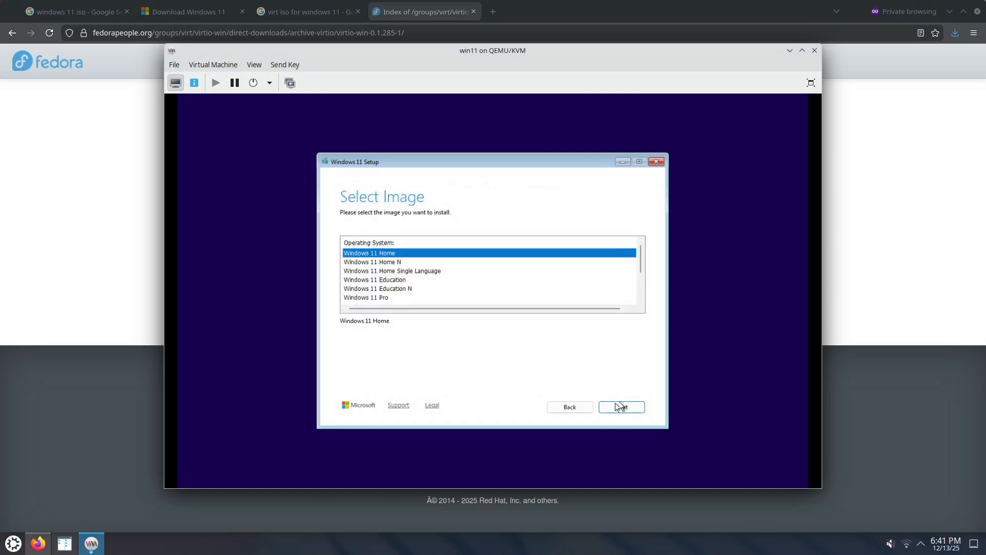
click(381, 299)
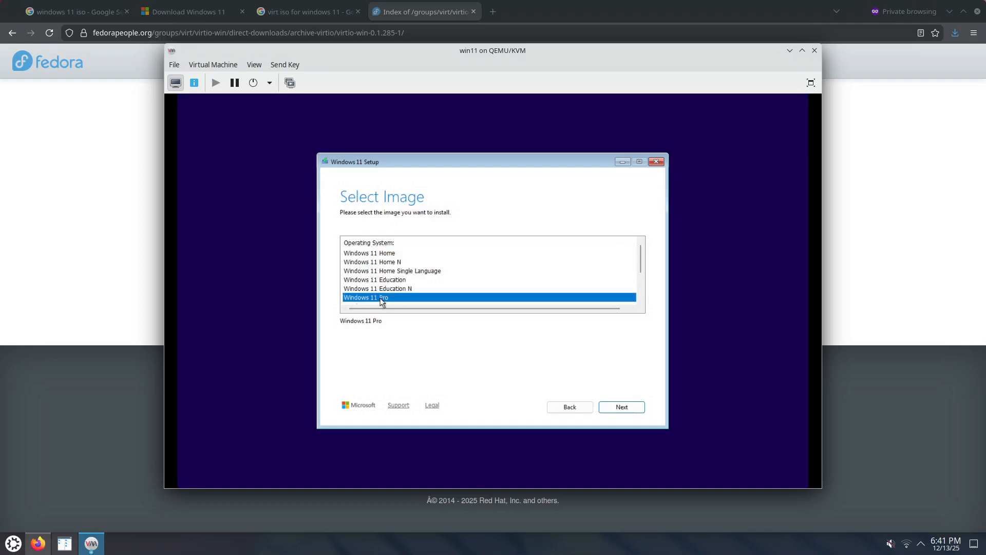
click(623, 405)
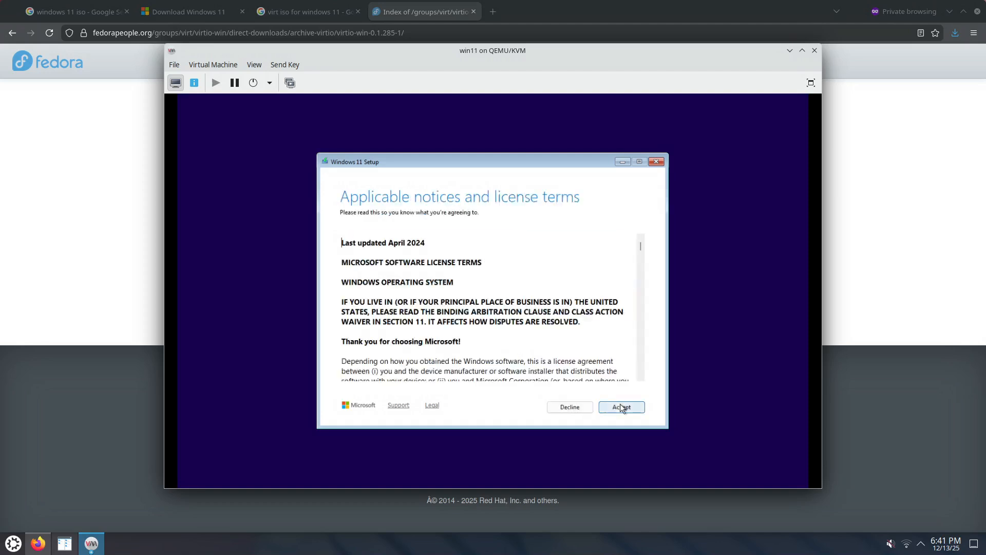
click(621, 406)
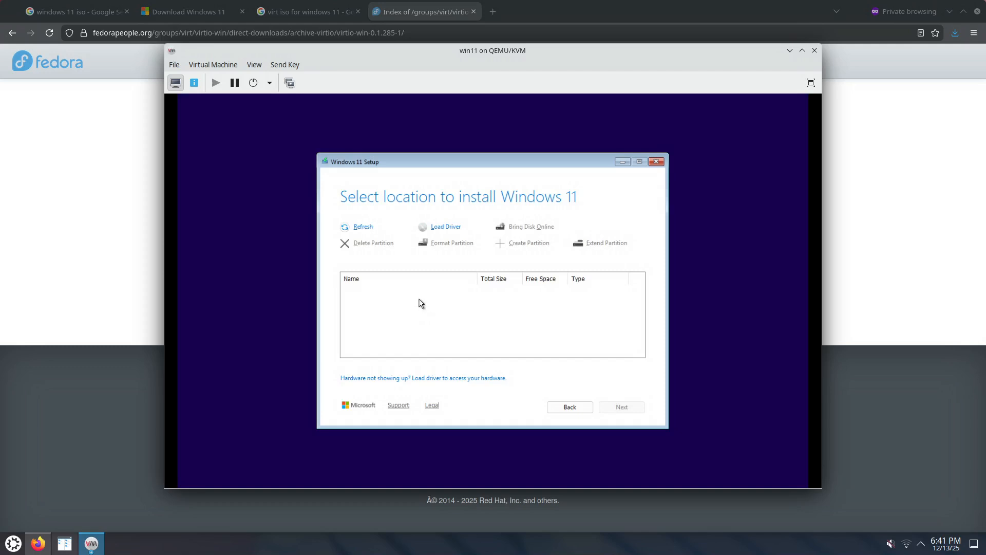
Load the Red Hat VirtIO SCSI controller driver from E:\amd64\w11 on the virtio-win CD and install it.
click(449, 226)
click(621, 236)
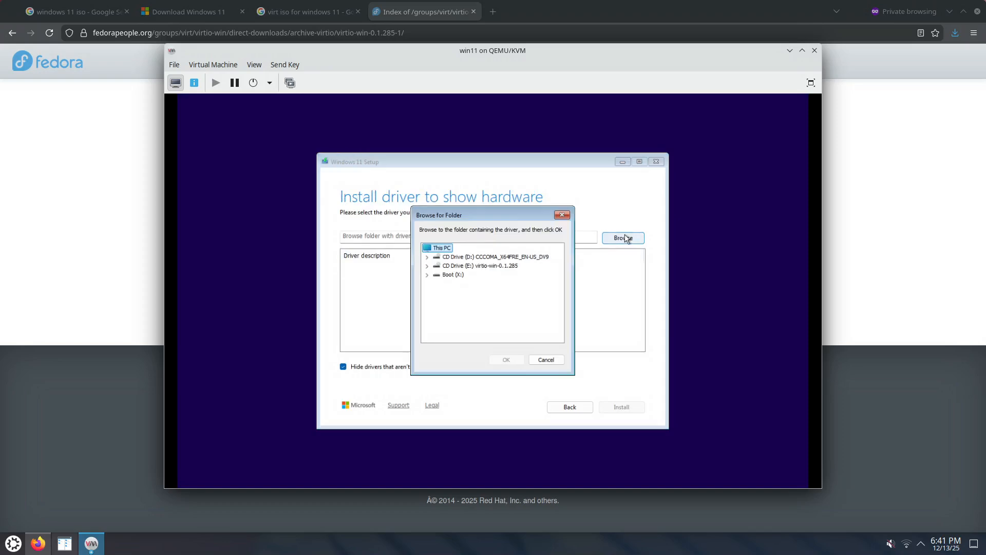
click(427, 265)
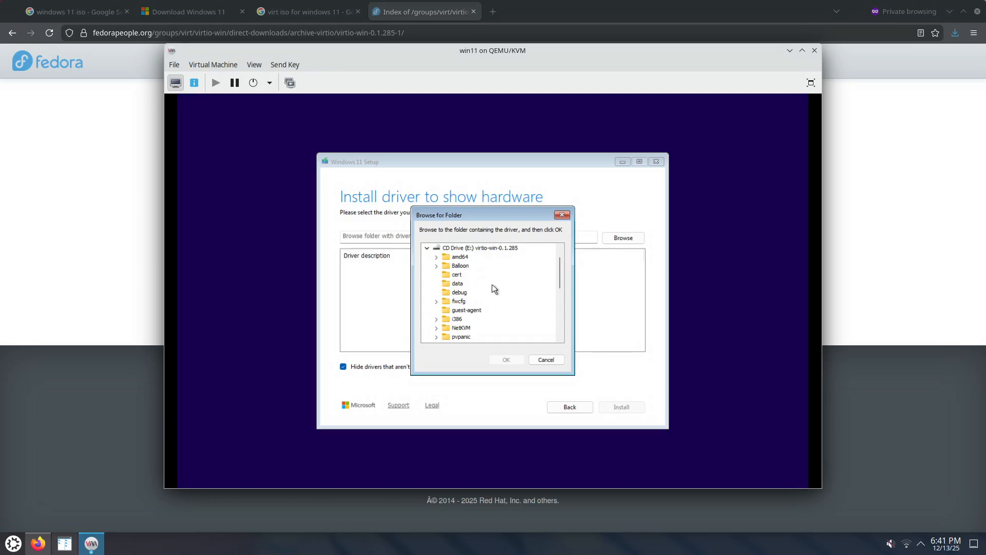
click(436, 257)
click(466, 310)
click(507, 359)
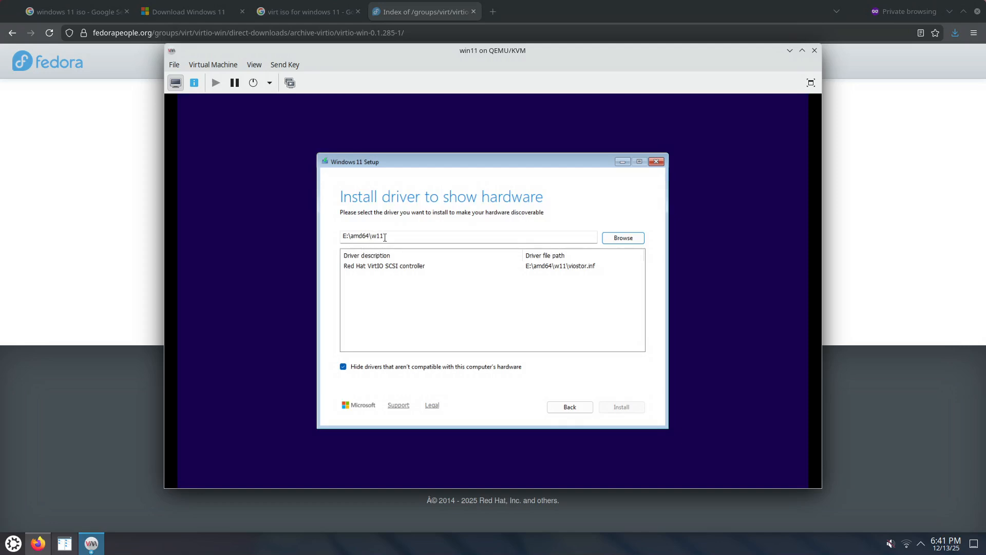
click(400, 265)
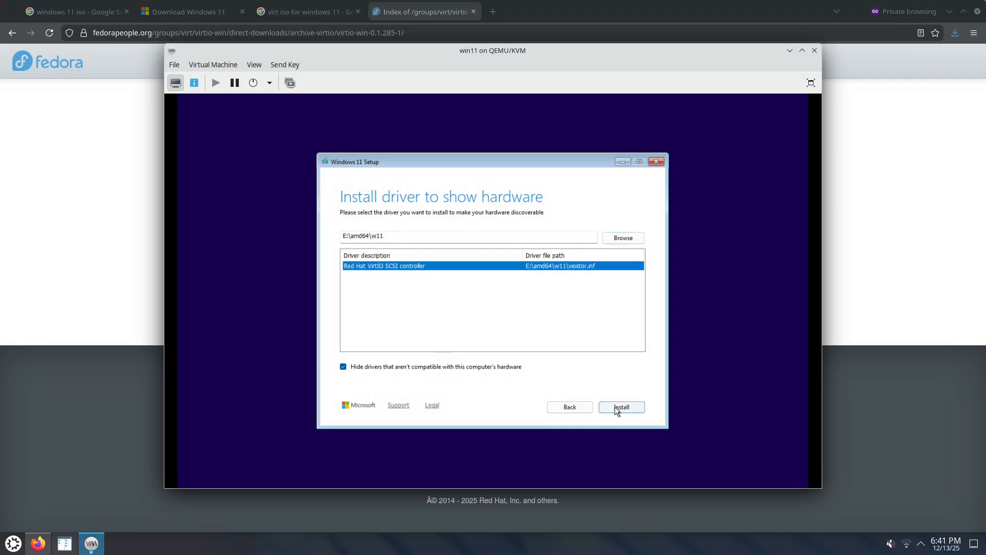
click(622, 407)
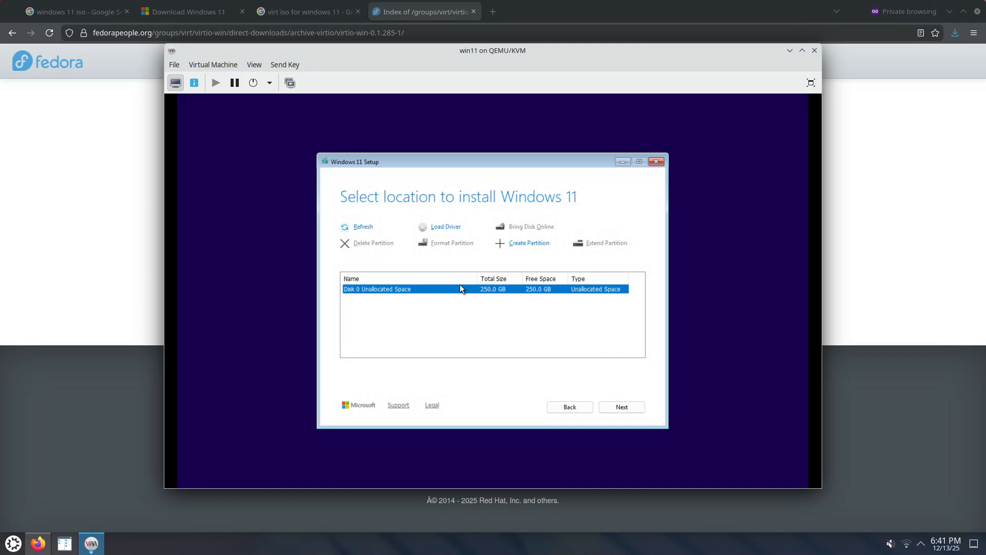
Choose Disk 0 Unallocated Space as the install location and start installing Windows 11 Pro.
click(625, 411)
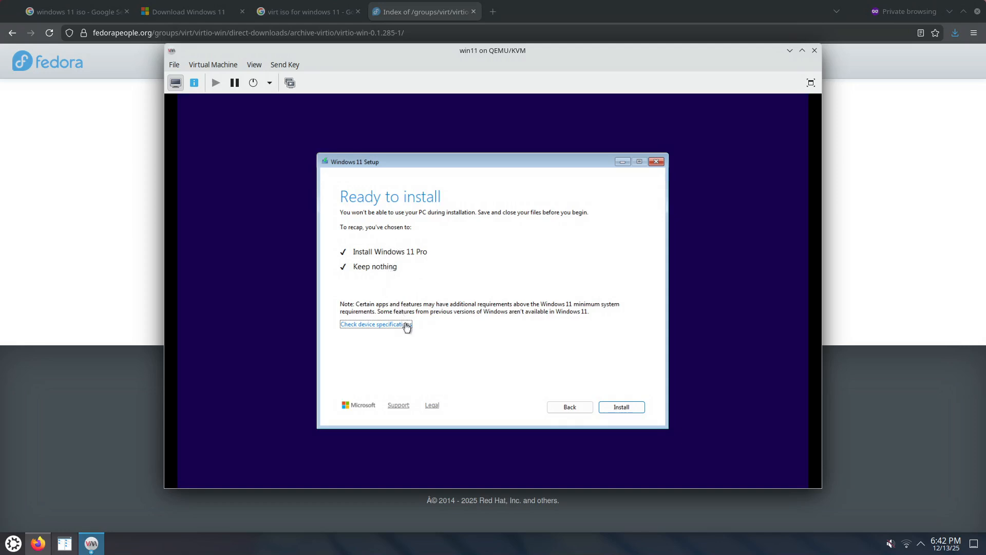
click(630, 406)
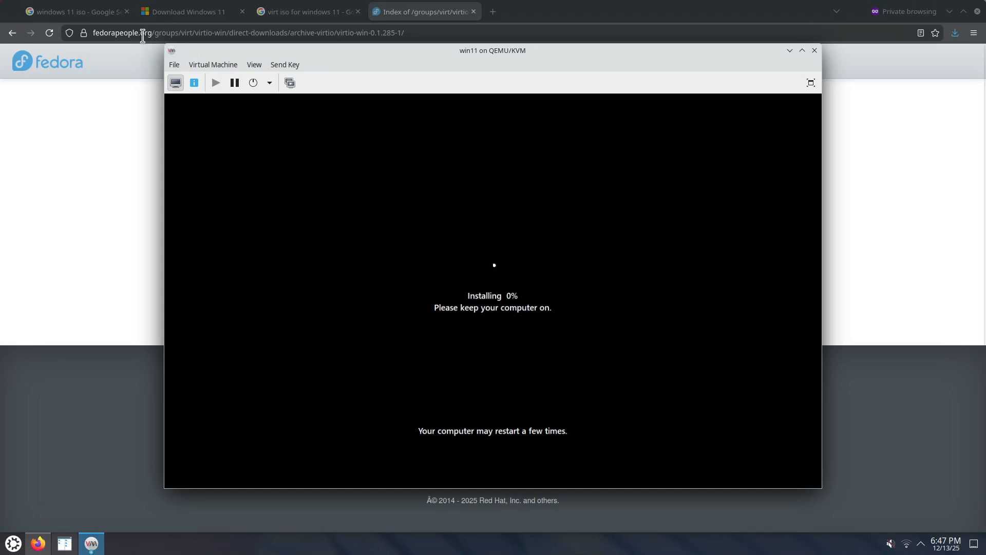
Set VirtIO Disk 1 as the only boot device instead of SATA CDROM 1, apply it and return to the console.
click(195, 83)
click(218, 175)
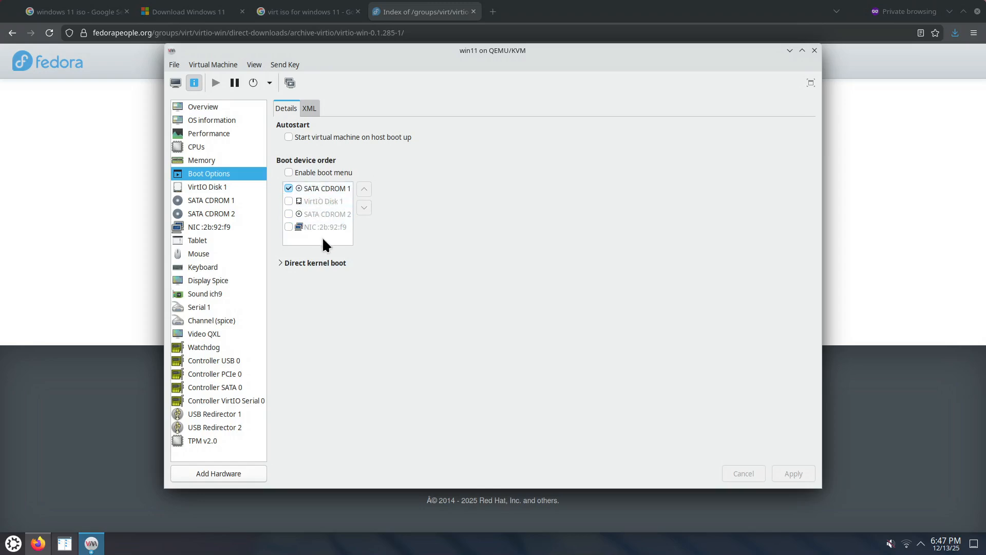
click(289, 200)
click(288, 188)
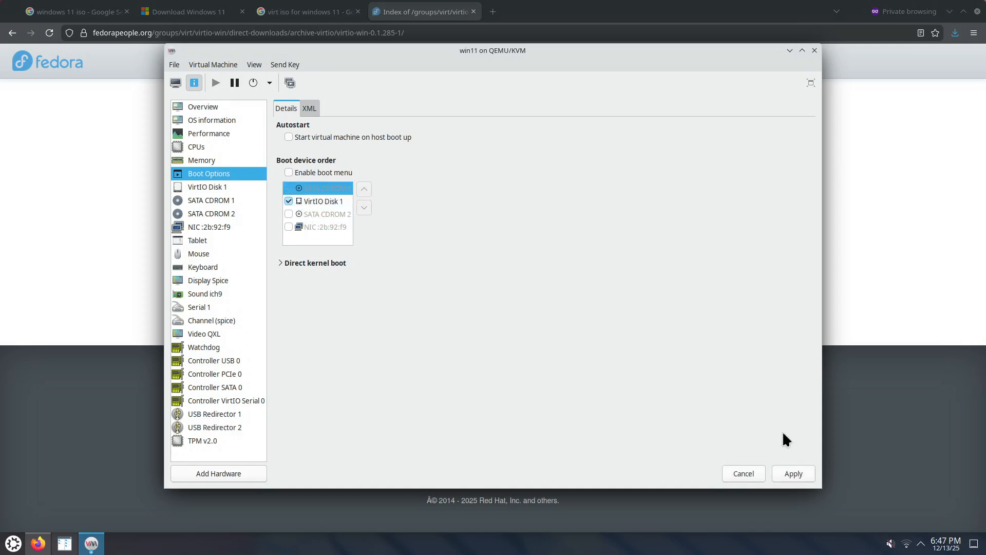
click(796, 471)
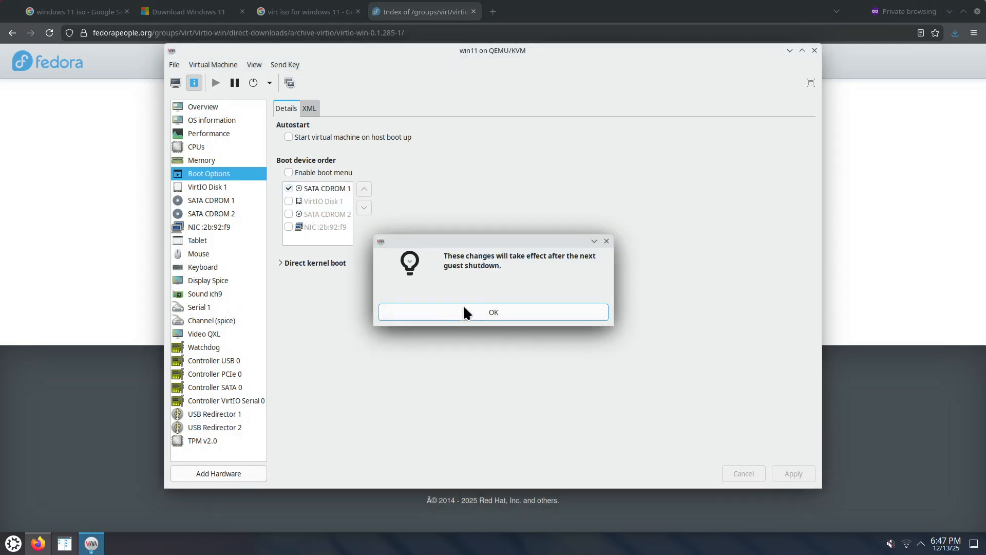
click(456, 312)
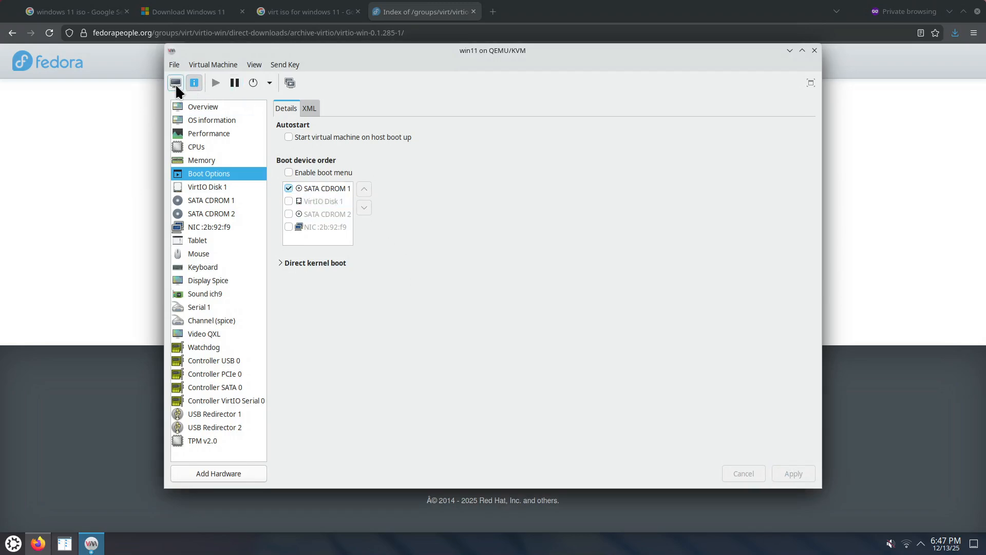
click(176, 83)
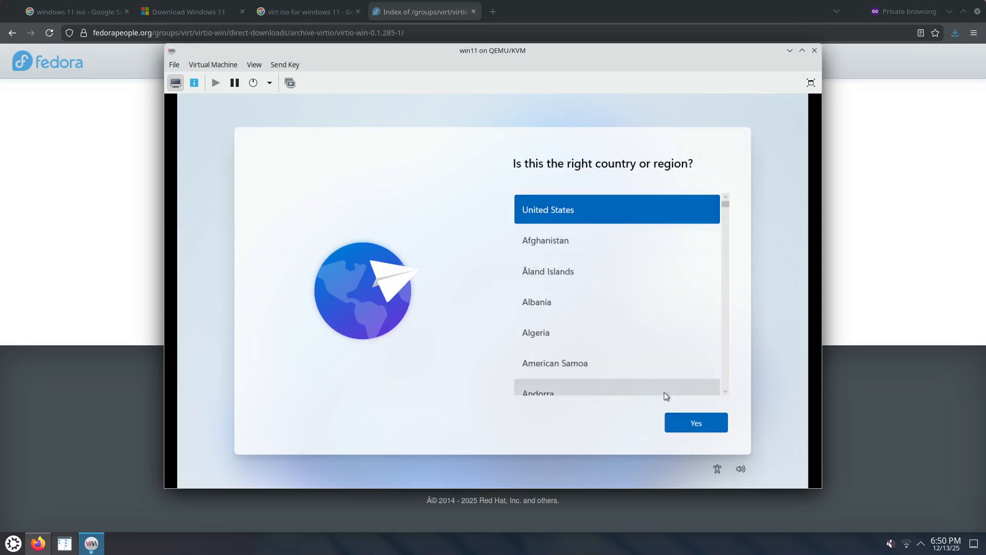
Confirm United States as the country or region in Windows setup.
click(696, 423)
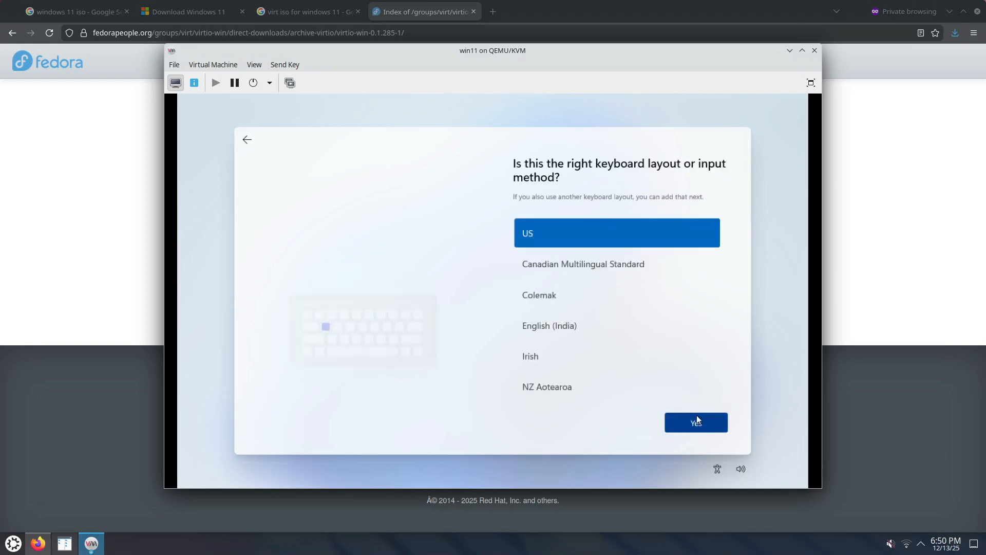
Confirm the US keyboard layout and skip adding a second keyboard layout.
click(702, 415)
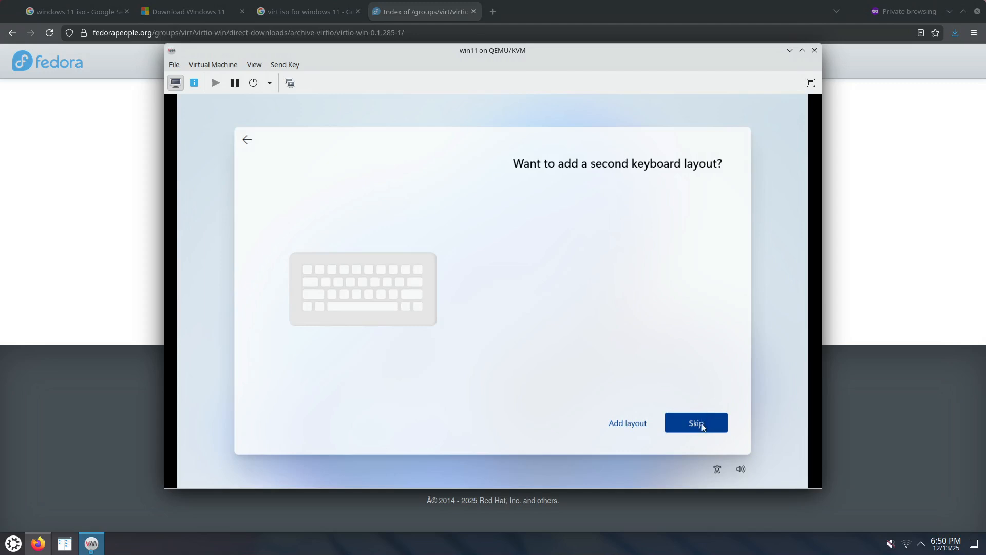
click(703, 426)
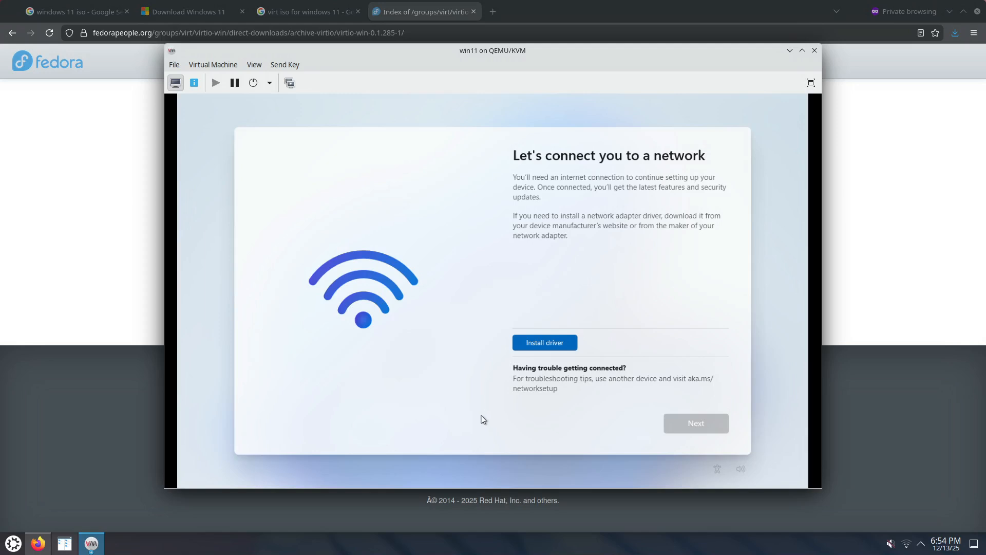
Open a command prompt within Windows setup and run oobe\BypassNRO.cmd to bypass the network requirement.
key(shift+F10)
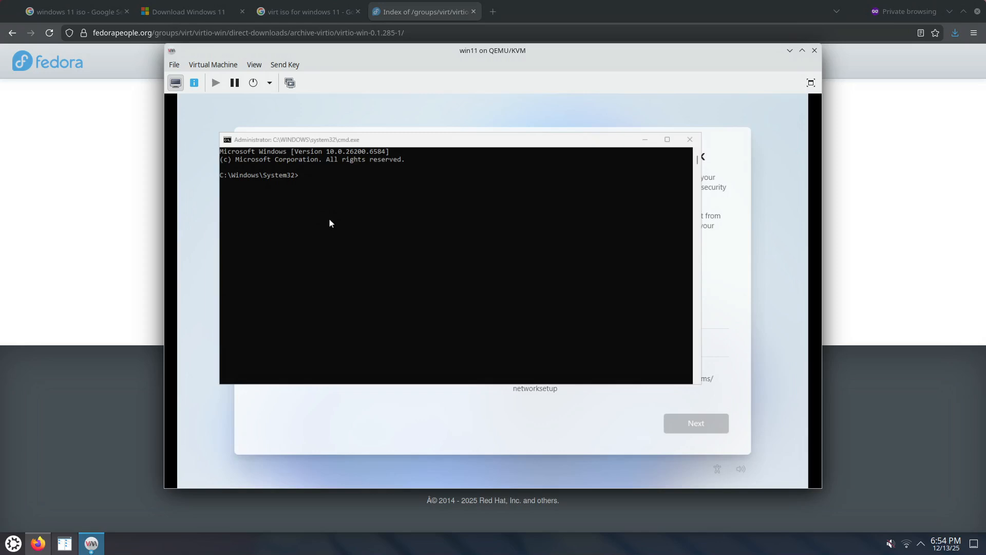
click(343, 211)
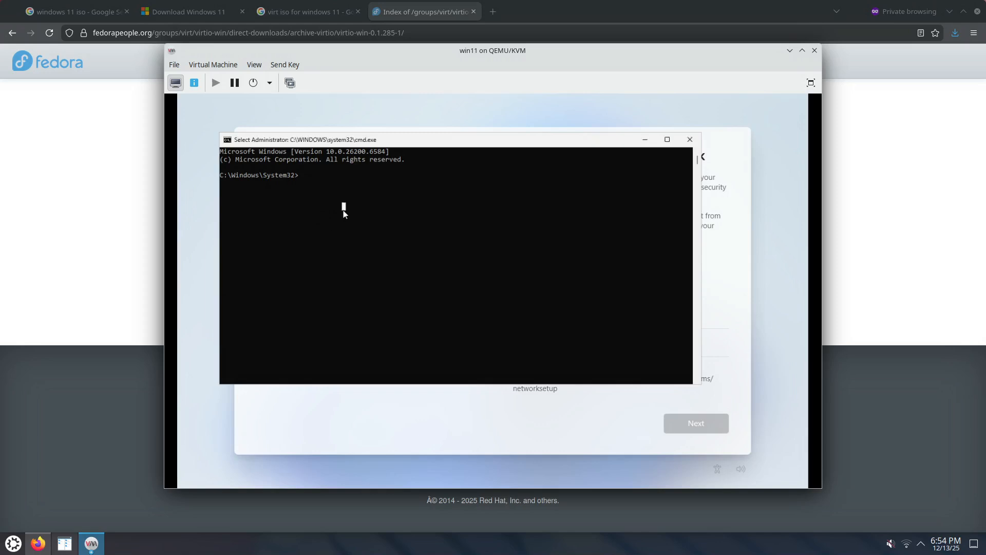
text(oo)
text(b)
text(e)
text(\audit.exe)
key(BackSpace)
key(BackSpace)
key(BackSpace)
key(BackSpace)
key(BackSpace)
key(BackSpace)
key(BackSpace)
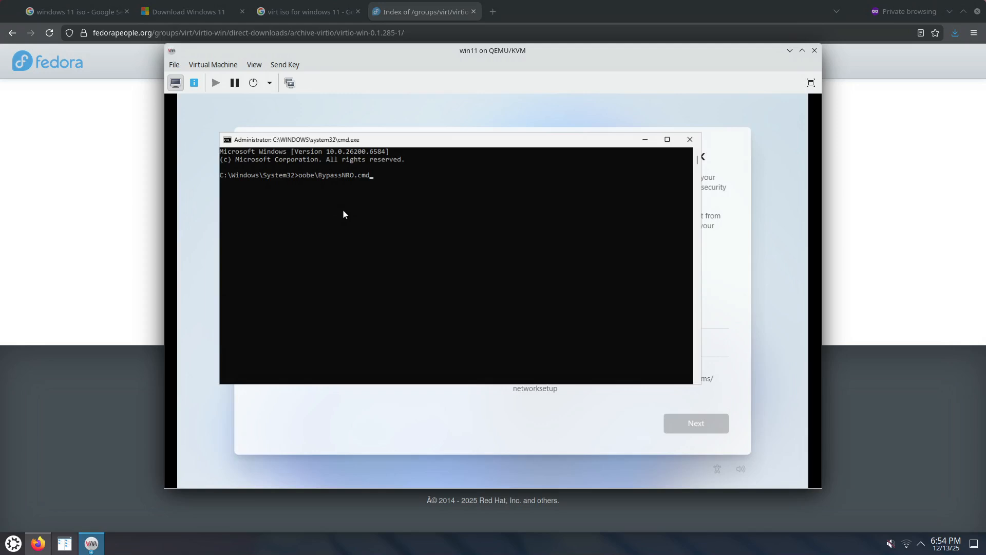
key(Return)
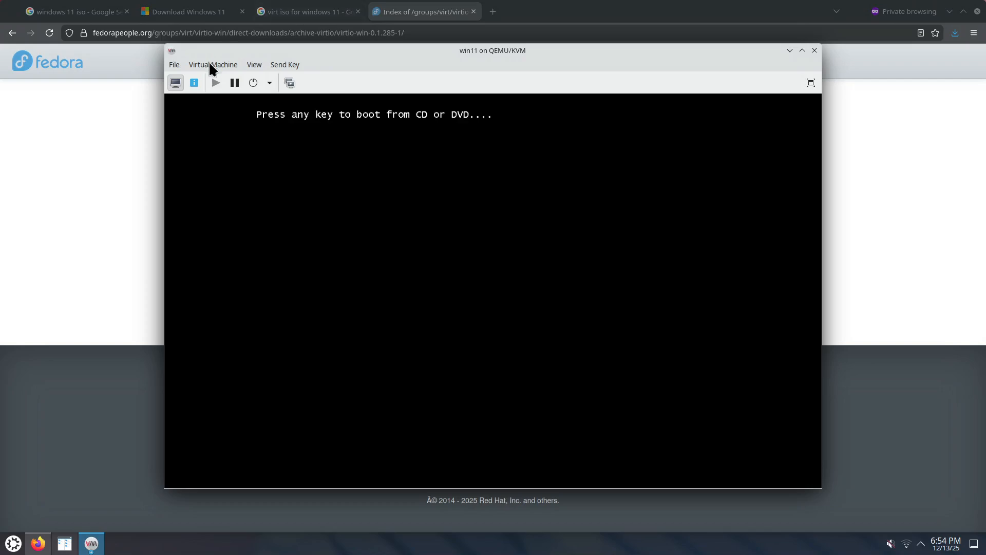
Check the boot device order in the virtual machine's hardware details and return to the console.
click(194, 83)
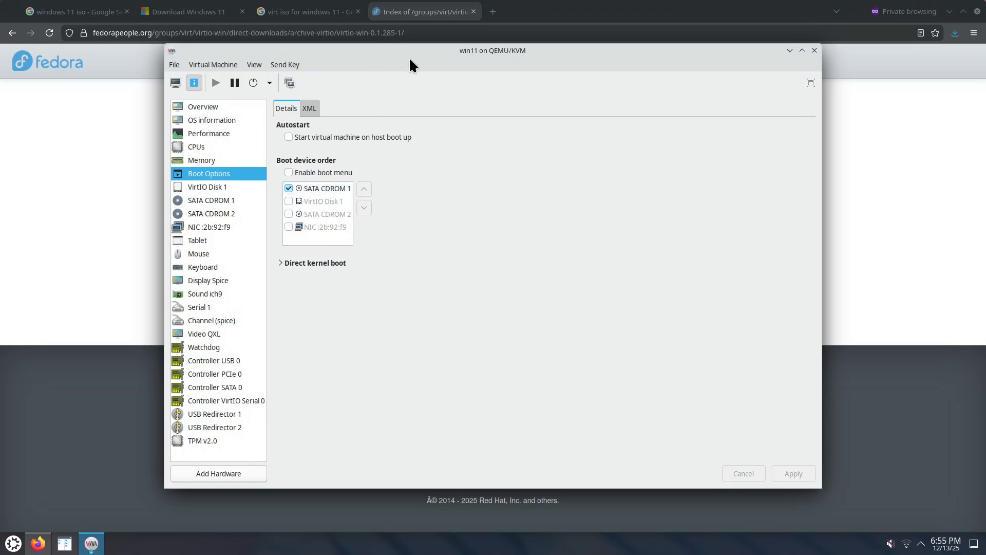
click(177, 81)
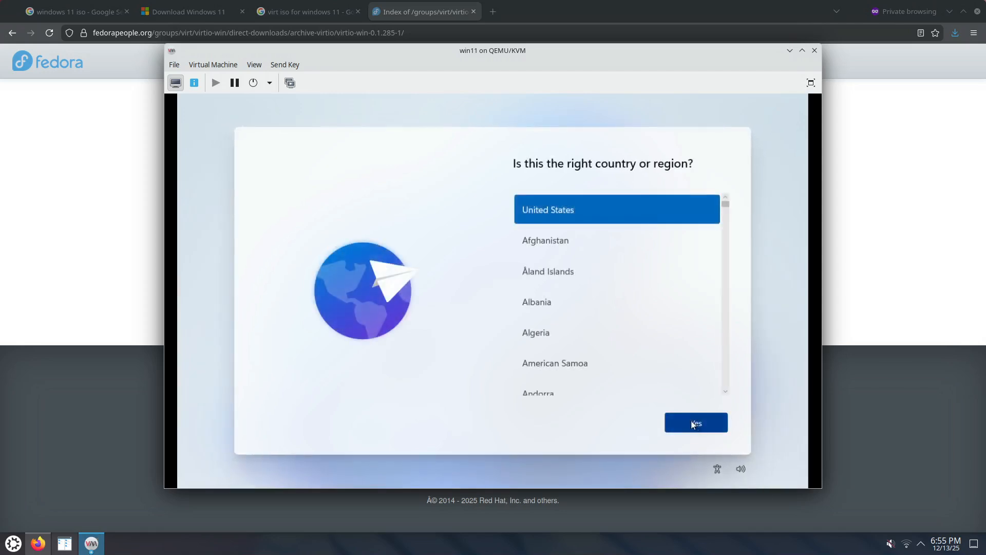
Confirm United States and the US keyboard layout in the restarted setup, and continue without an internet connection.
click(687, 421)
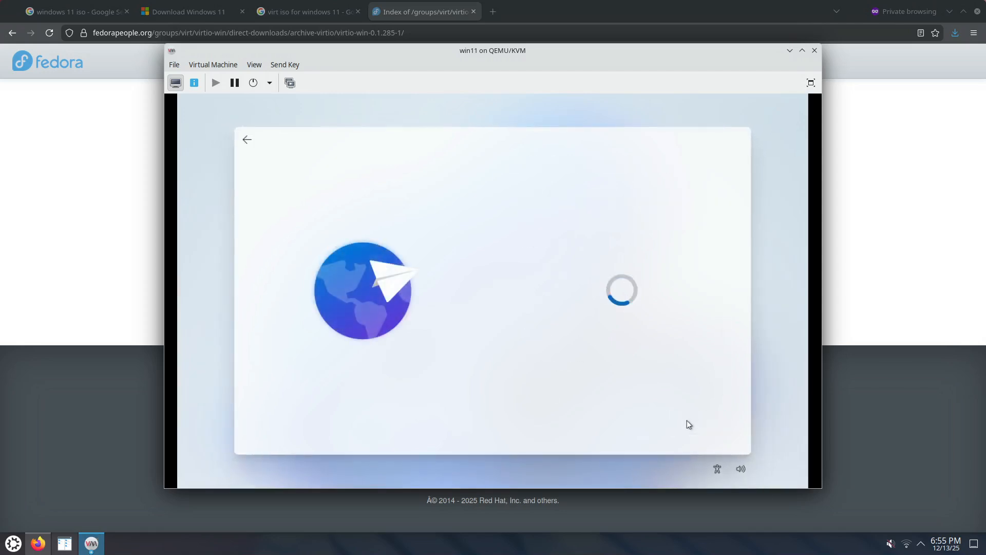
click(687, 421)
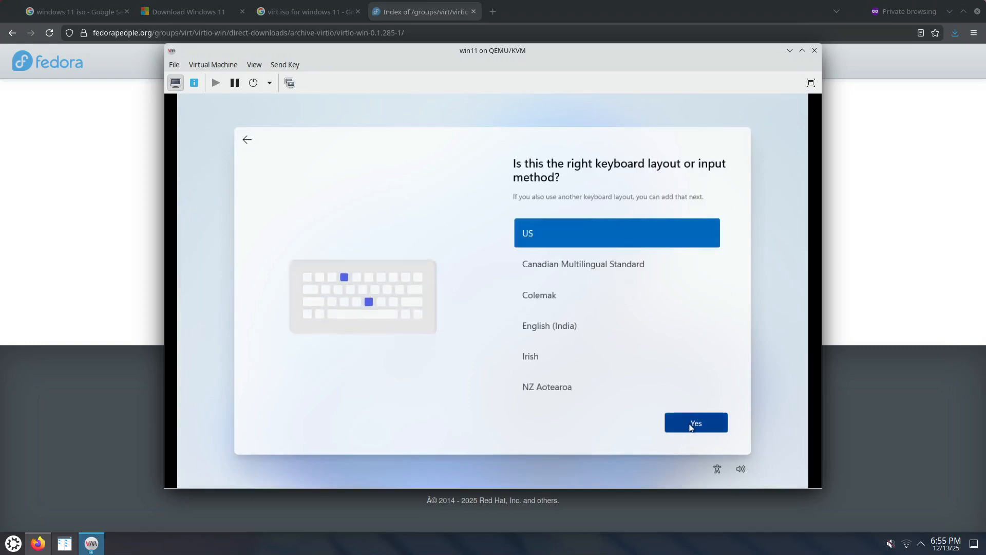
click(691, 427)
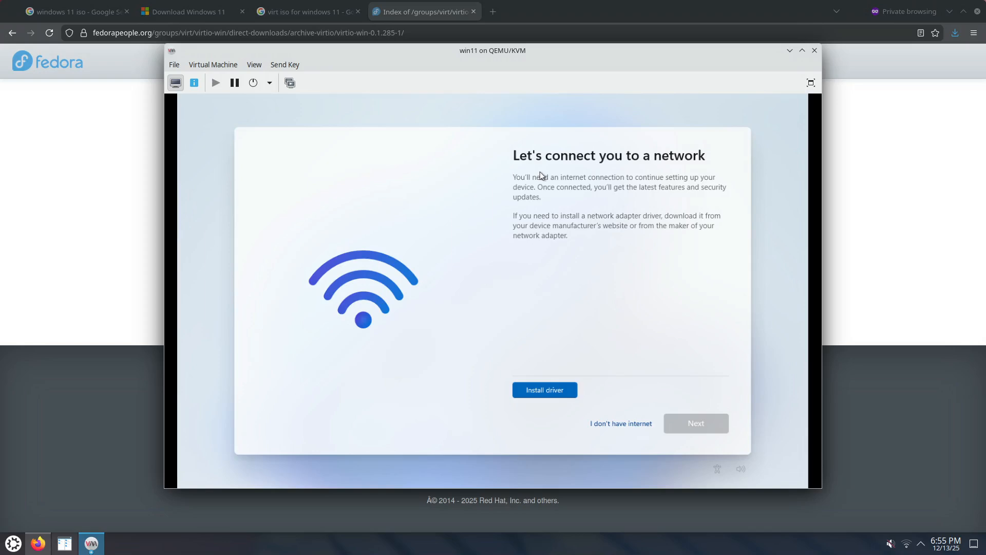
click(615, 424)
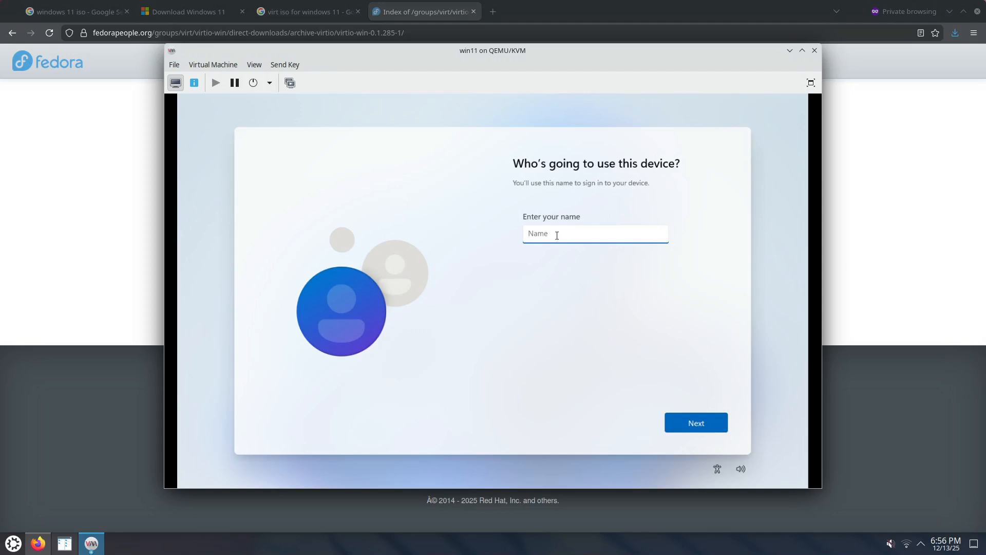
Create a local user account named admin, entering and confirming the account password.
text(admin)
click(693, 421)
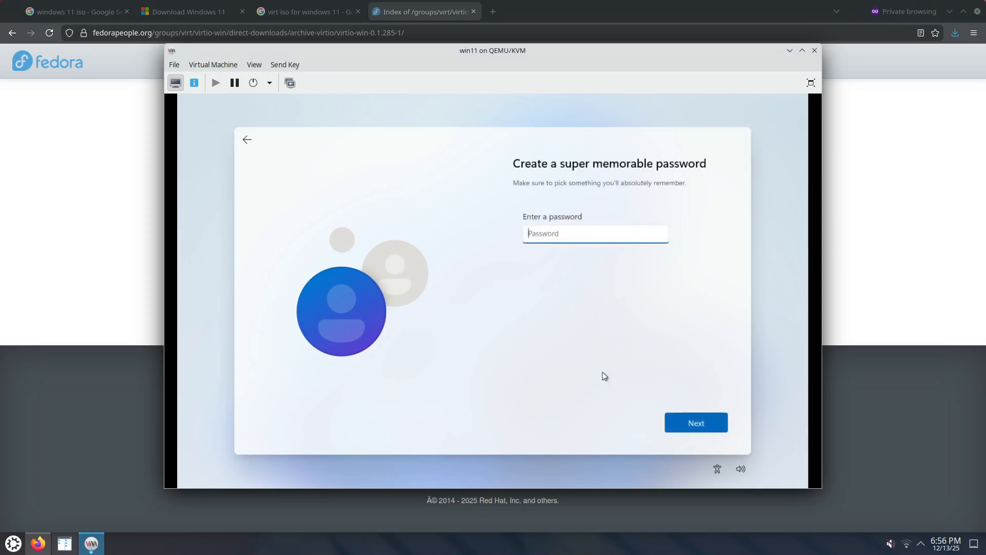
text(a•••)
click(695, 422)
text(••••)
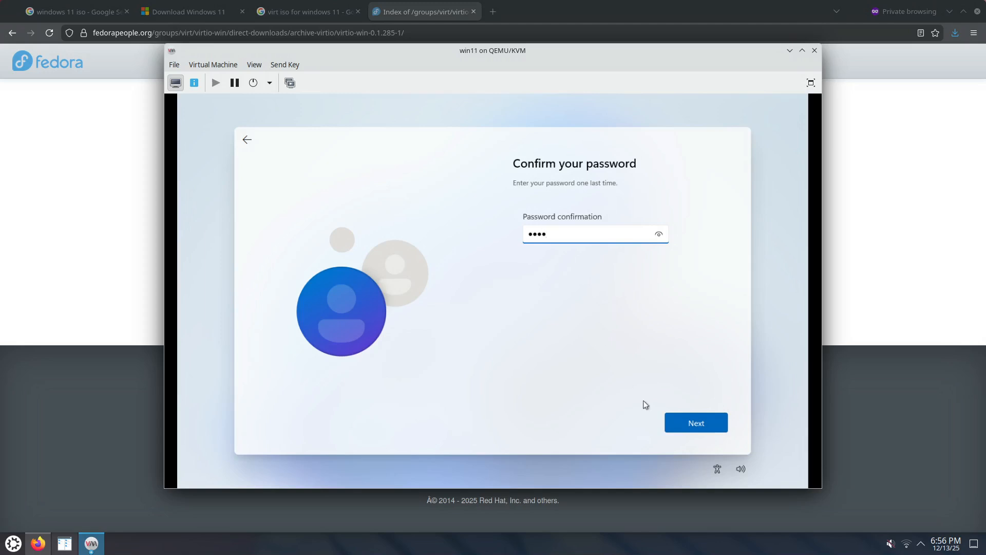
click(694, 424)
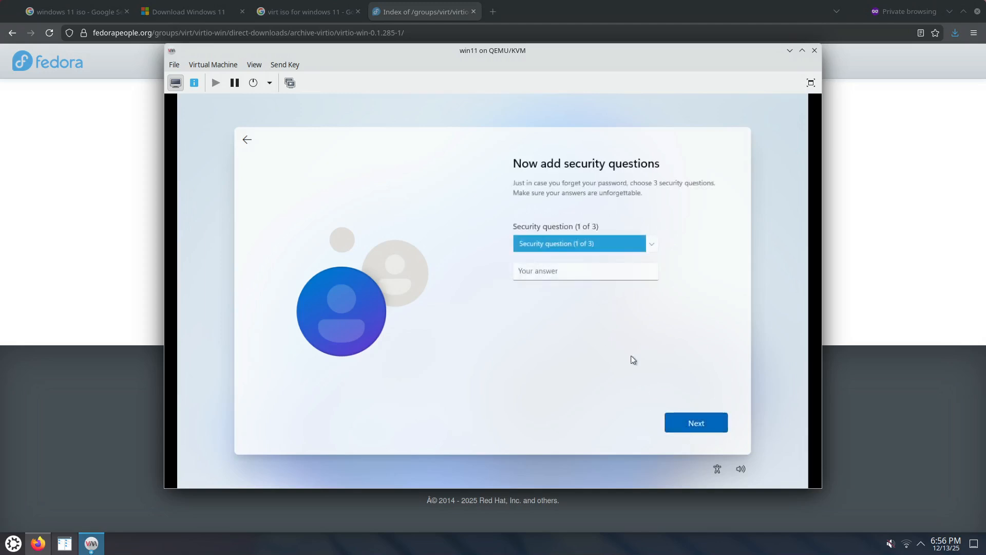
Choose the first security question for the account and enter its security answer.
click(607, 245)
click(588, 264)
click(568, 270)
click(688, 421)
Set the second security question to "What was your childhood nickname?" and enter its security answer.
click(609, 243)
click(585, 262)
click(583, 272)
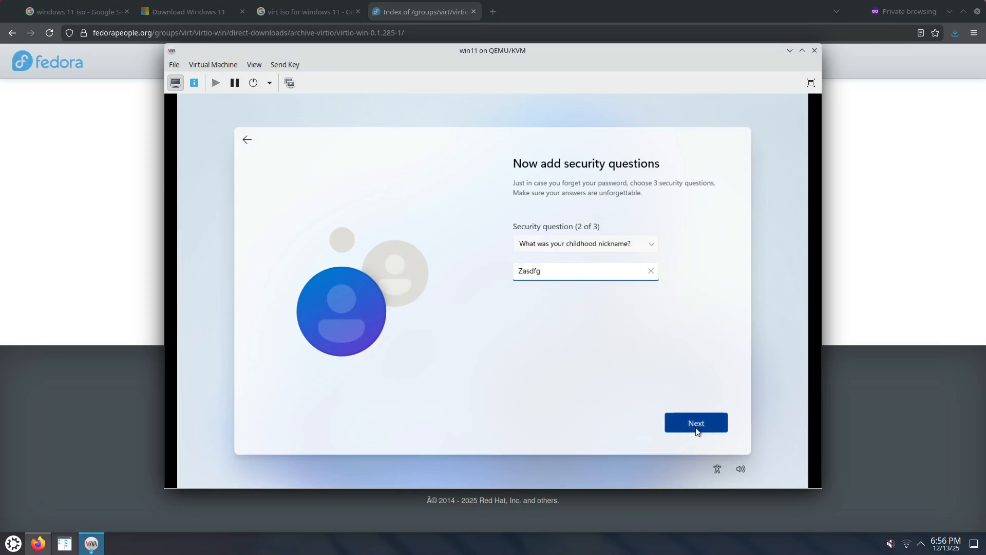
click(694, 420)
Set the third security question to "What's the name of the first school you attended?" and enter its security answer.
click(621, 248)
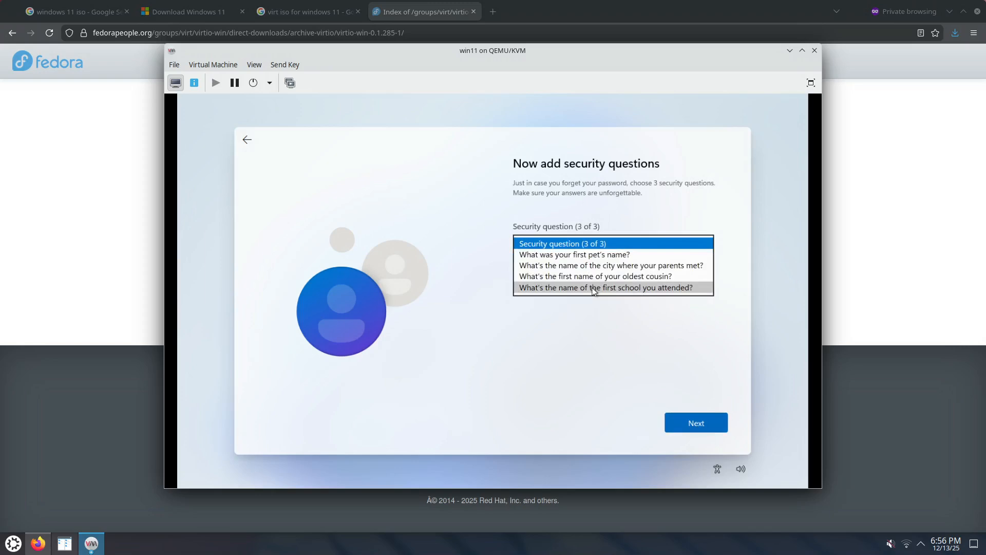
click(594, 289)
click(568, 270)
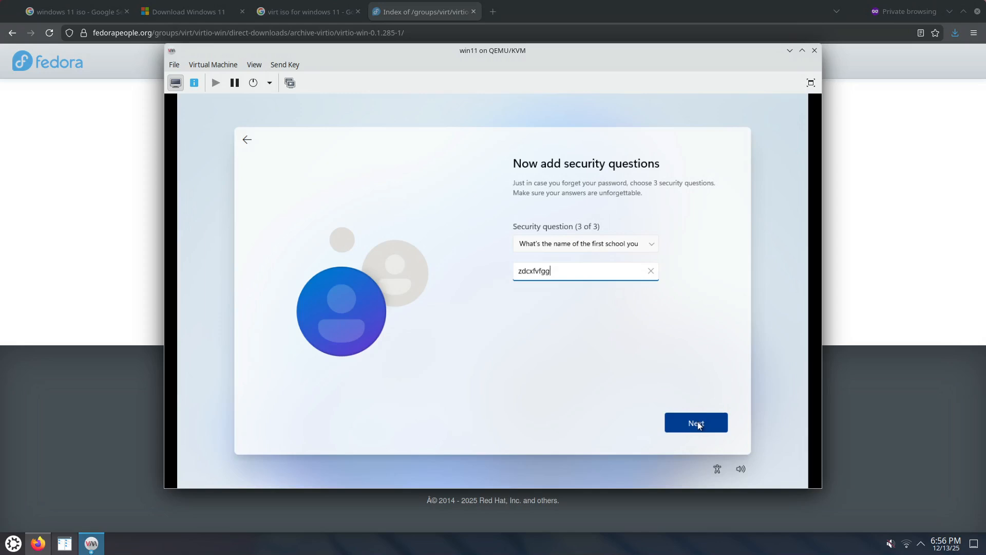
click(697, 422)
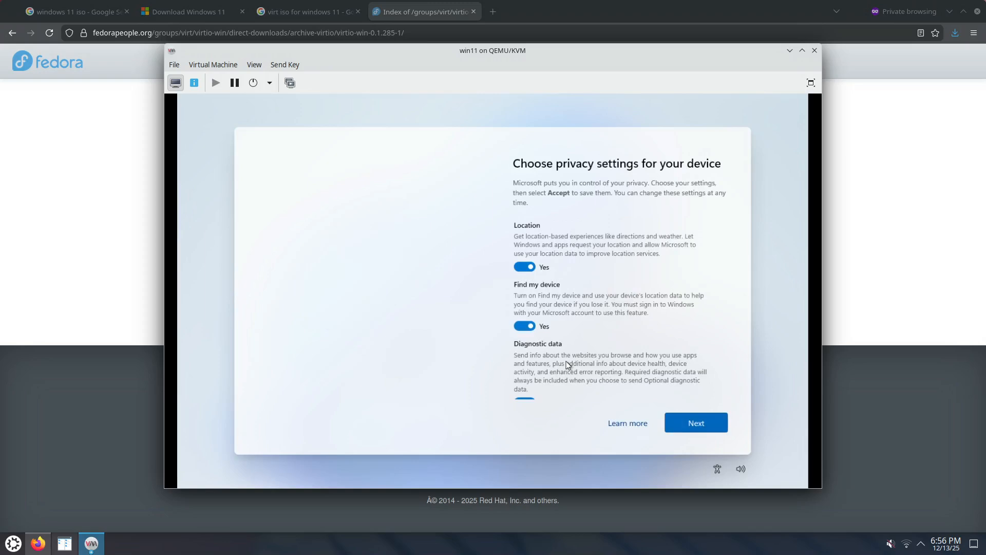
Turn off location, Find my device, inking & typing and tailored experiences, limit diagnostic data to Required only, and accept the privacy settings.
click(525, 267)
click(524, 326)
click(528, 394)
scroll(591, 359, down, 2)
click(532, 392)
scroll(541, 381, down, 2)
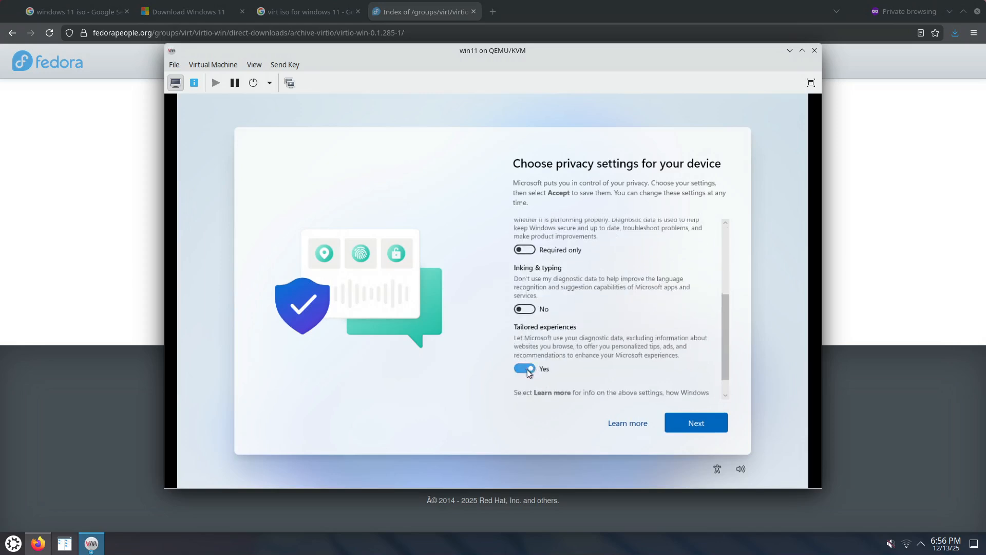
click(527, 370)
scroll(553, 362, down, 1)
click(675, 417)
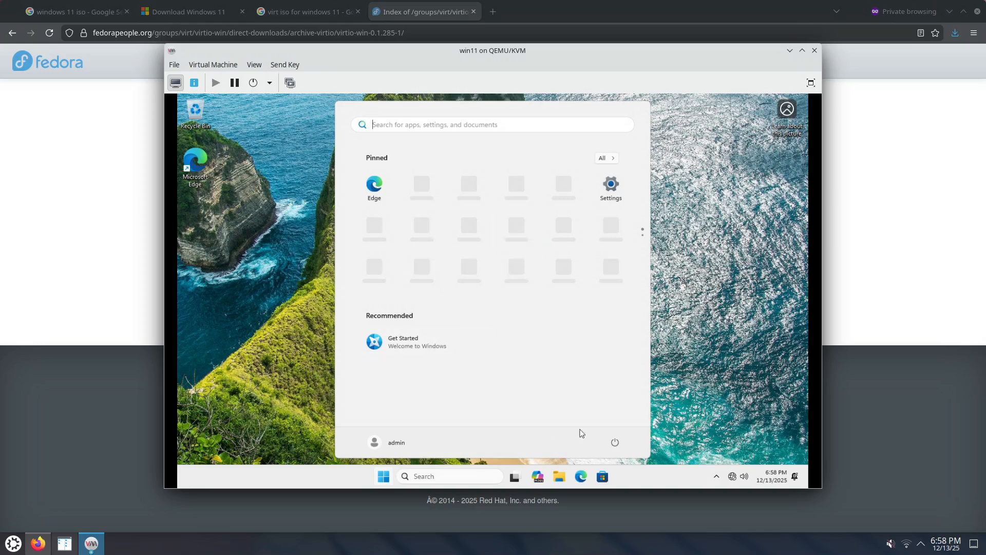
Open Device Manager on the new Windows desktop and enlarge its window to show the whole device list.
click(649, 479)
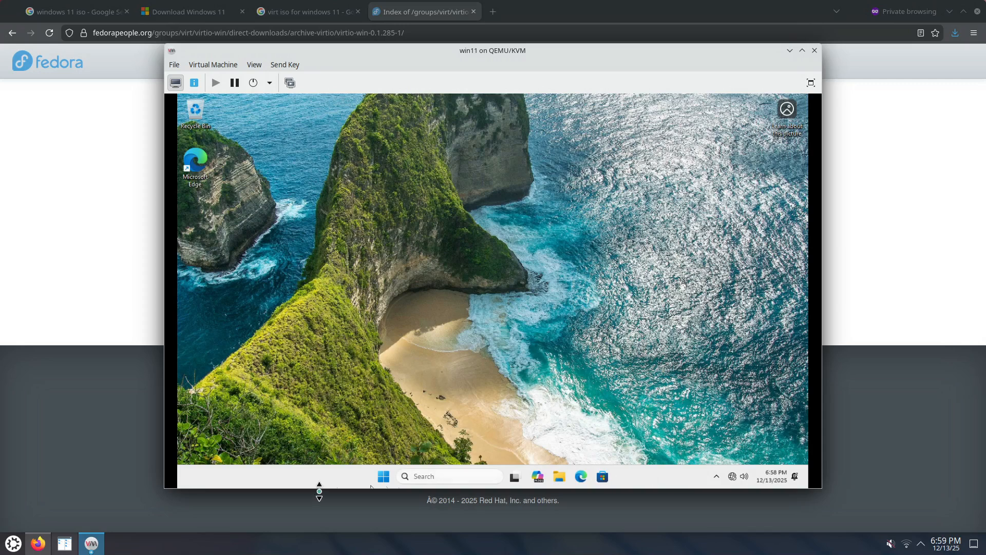
right_click(383, 477)
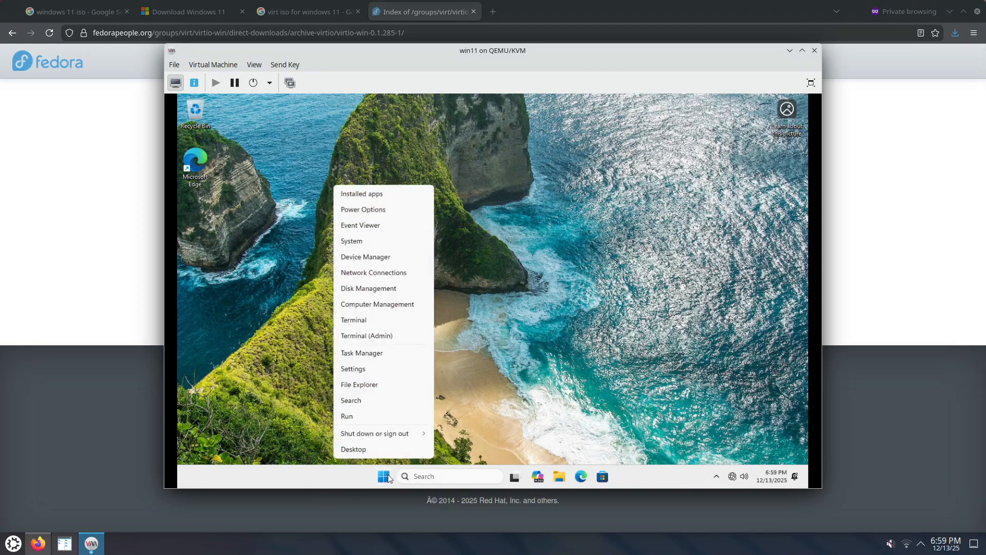
click(390, 256)
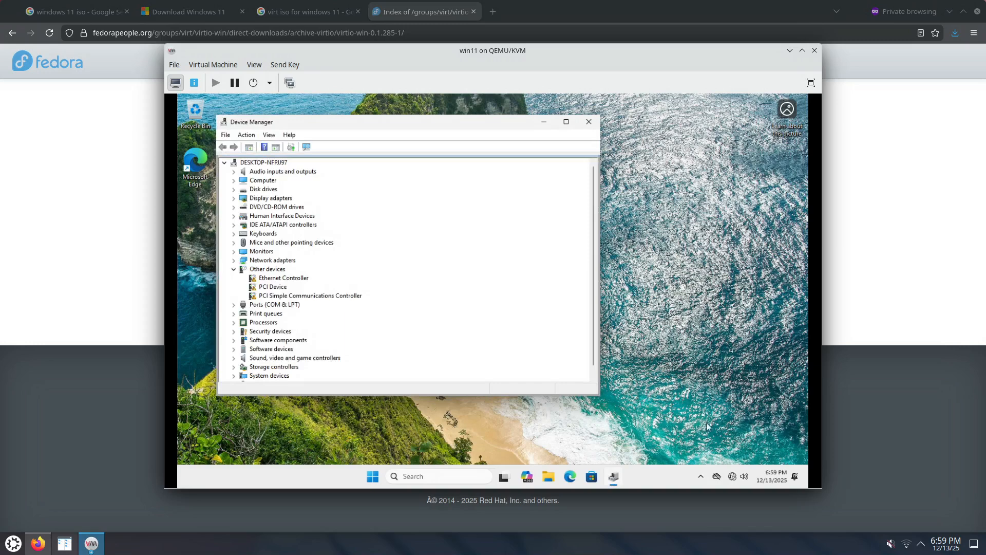
drag(602, 397, 754, 444)
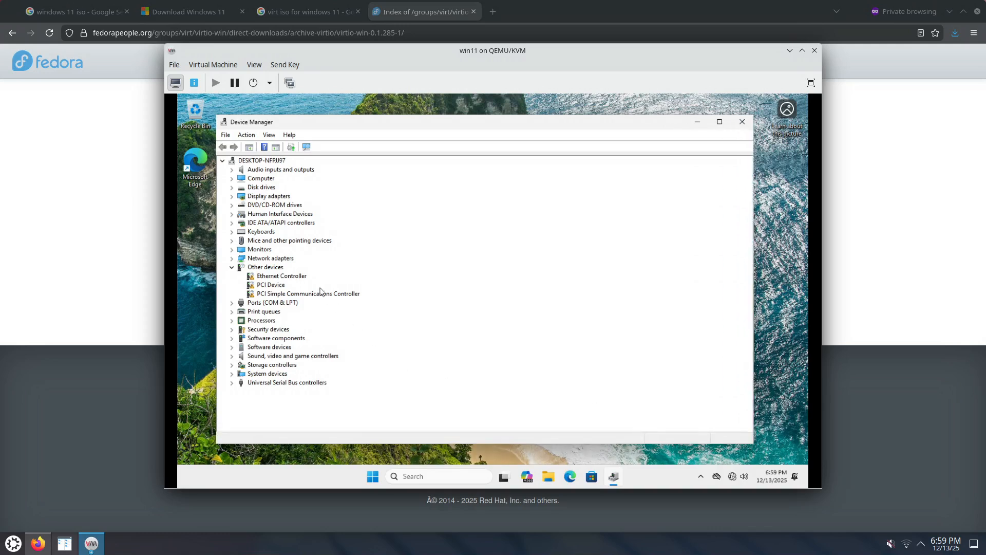
Install the Ethernet Controller driver from CD Drive (E:) virtio-win-0.1.285 by browsing the computer for drivers, with subfolders included.
right_click(303, 277)
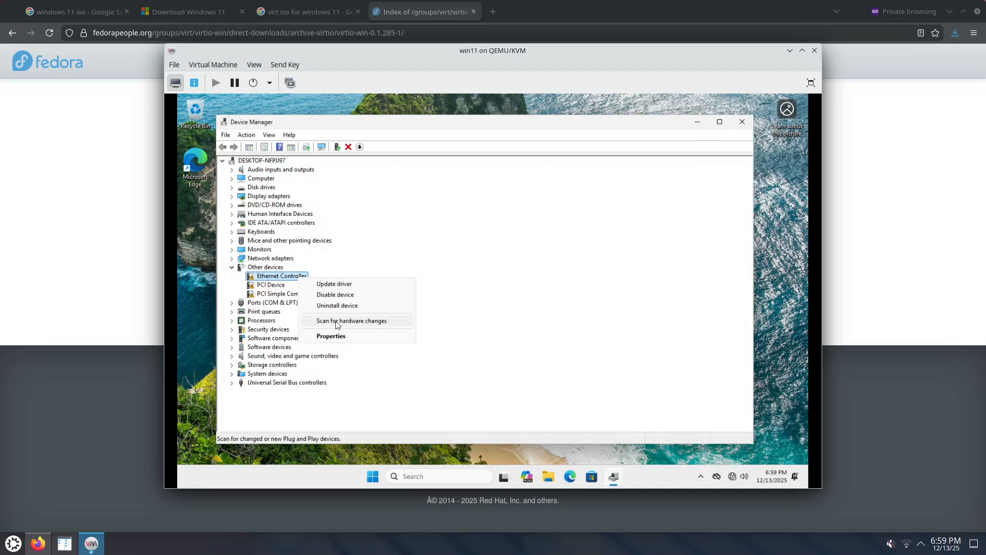
click(335, 284)
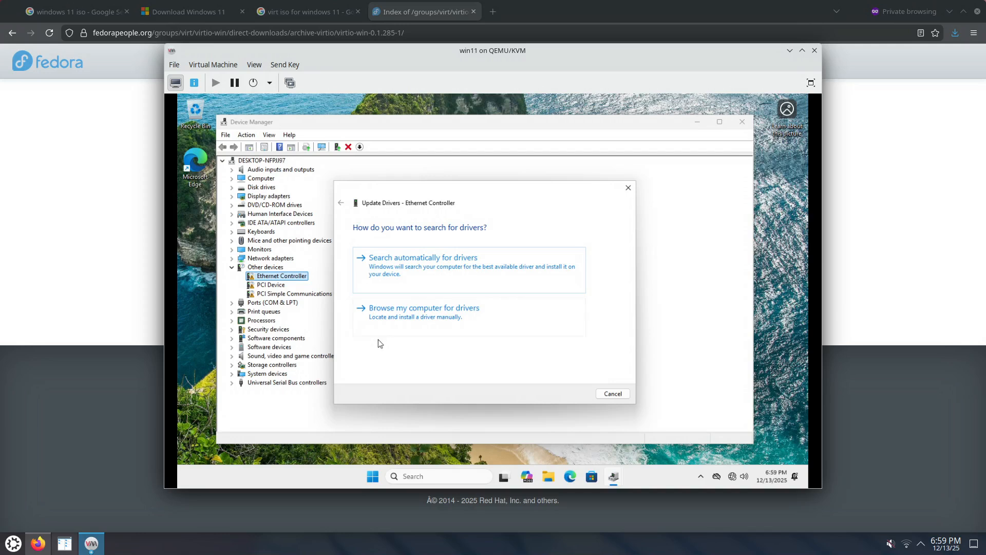
click(411, 312)
click(565, 265)
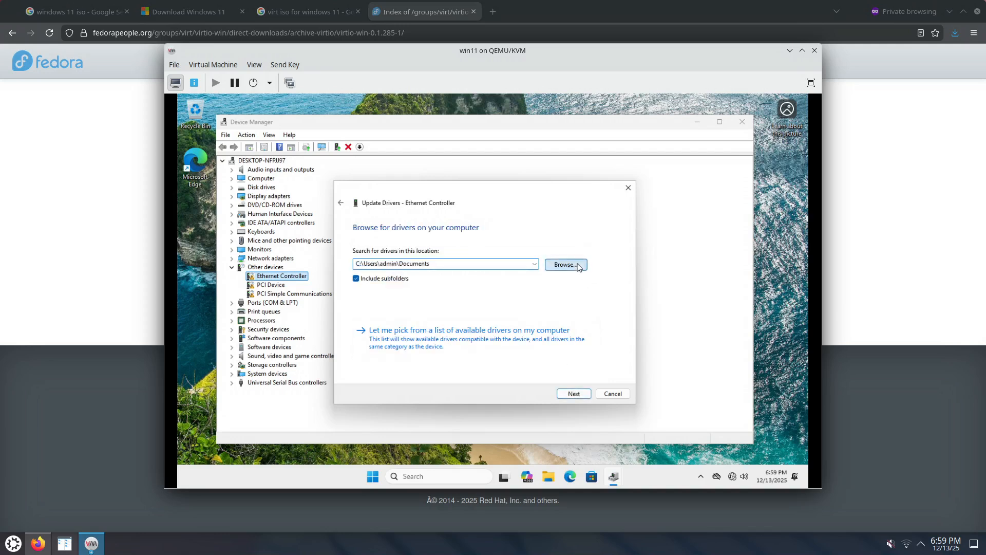
scroll(446, 291, down, 3)
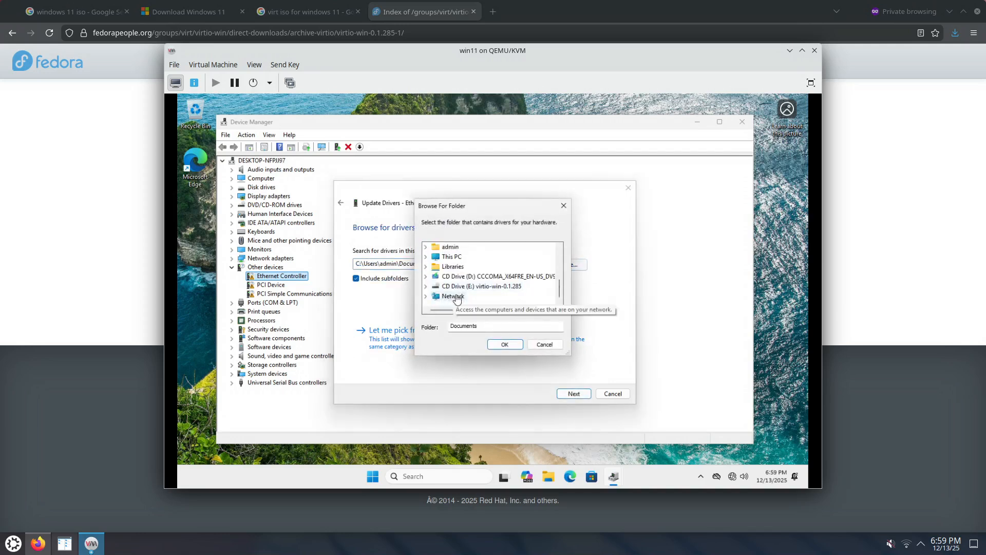
click(425, 286)
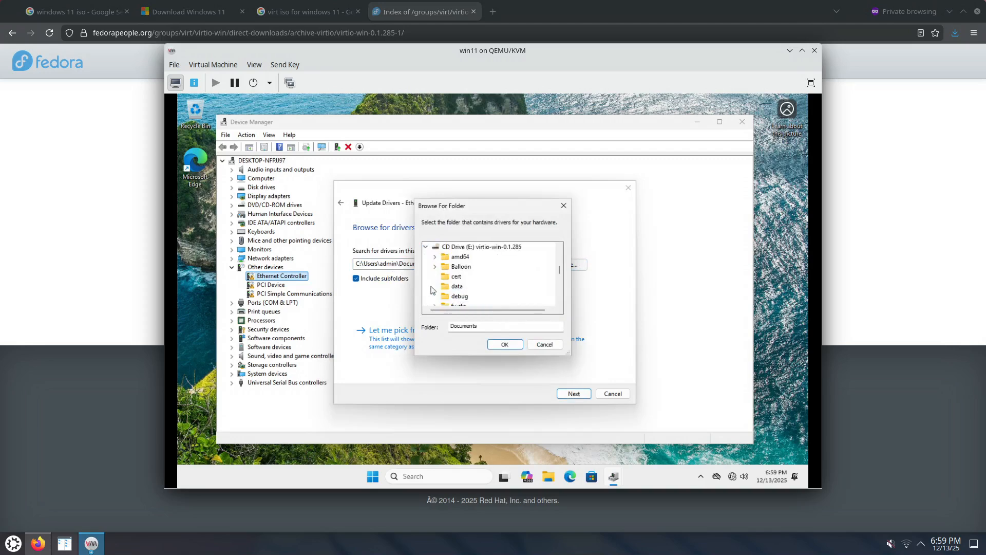
scroll(487, 278, down, 2)
scroll(499, 290, down, 4)
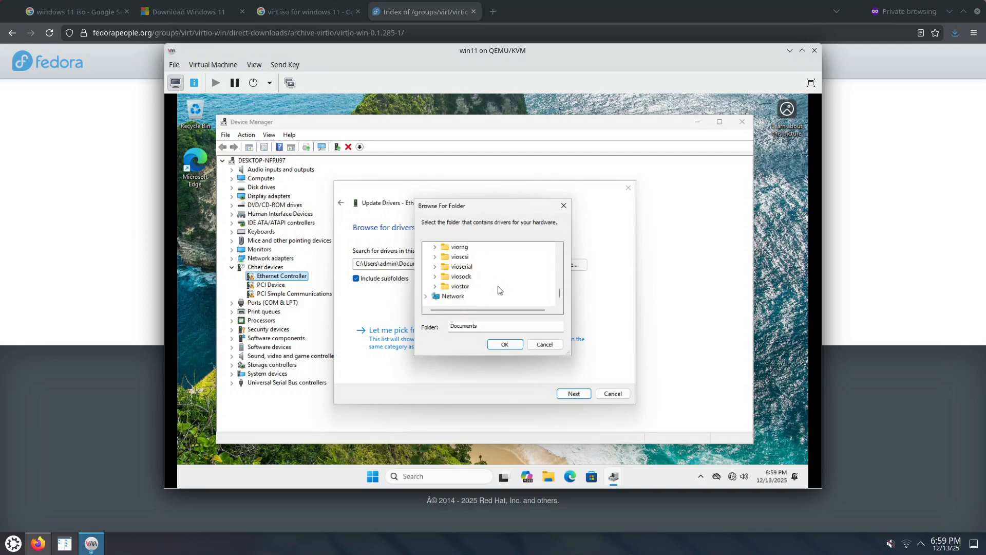
scroll(499, 290, up, 8)
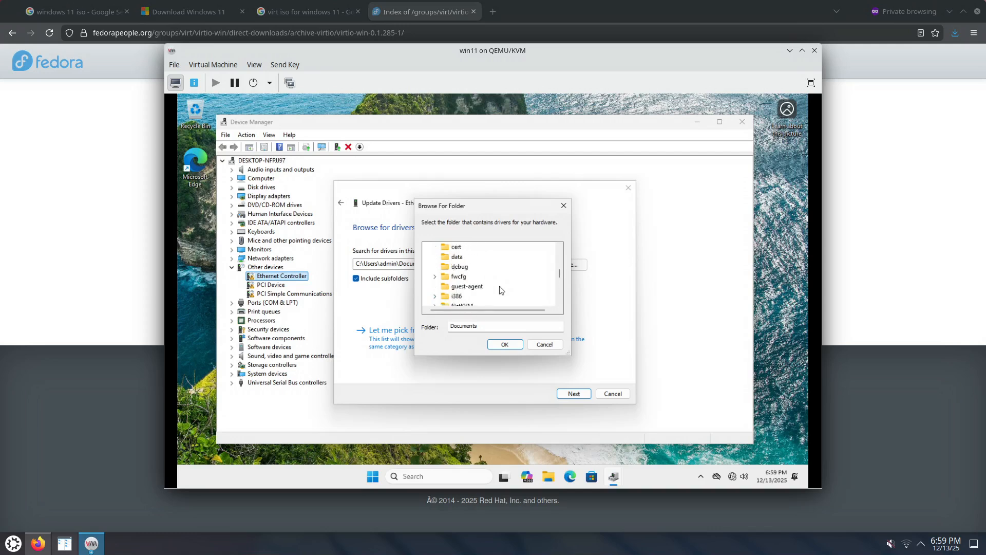
click(465, 276)
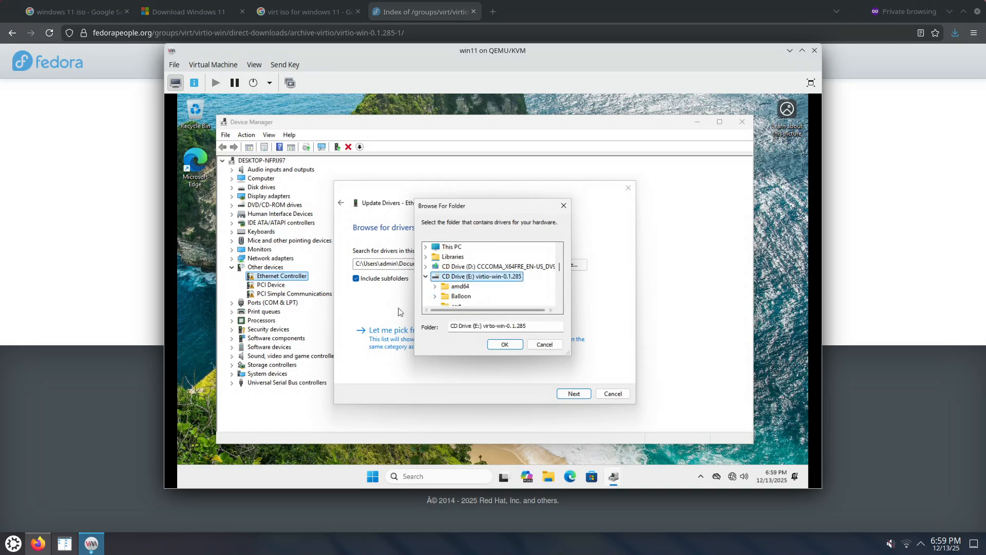
click(505, 344)
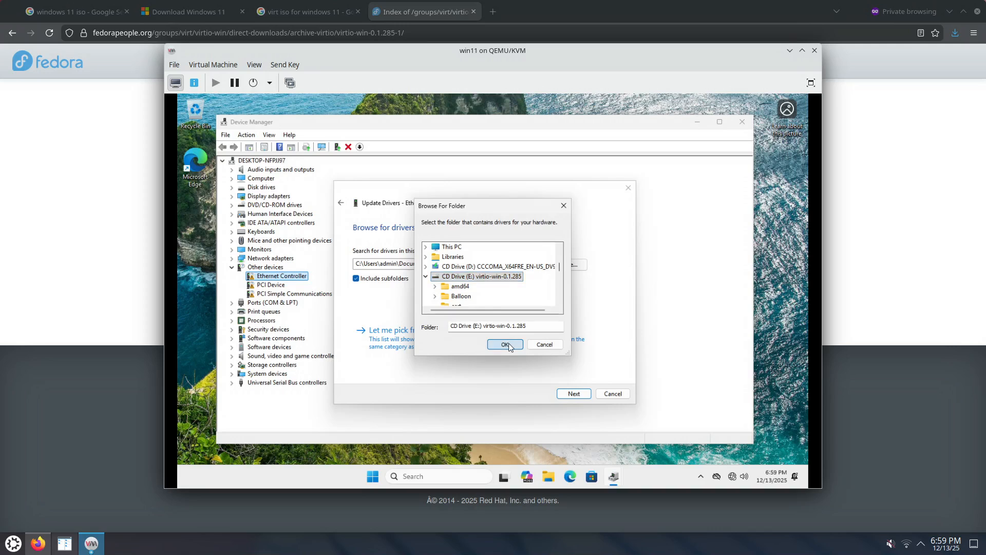
click(575, 395)
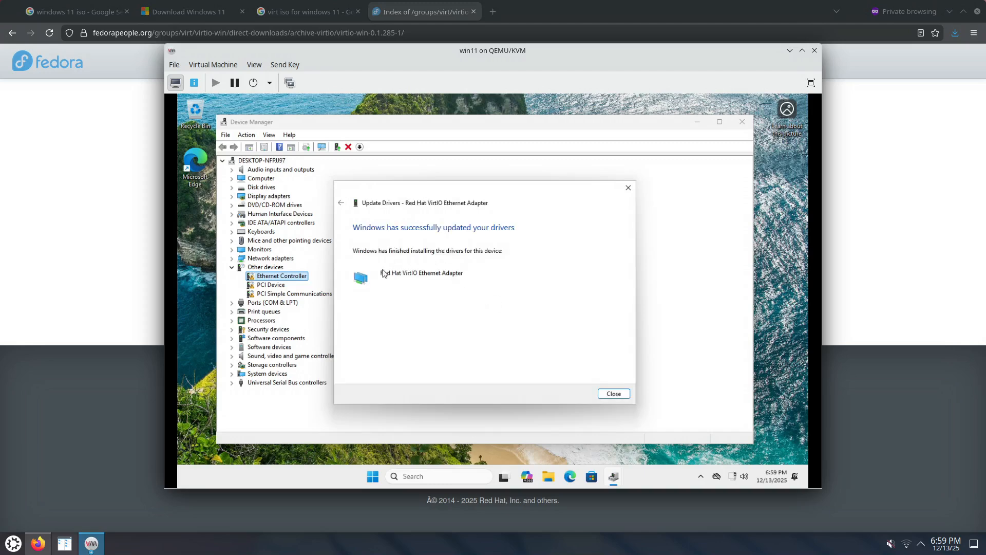
Install the driver for the unknown PCI Device by browsing the computer for drivers on E:\ with subfolders included.
click(614, 394)
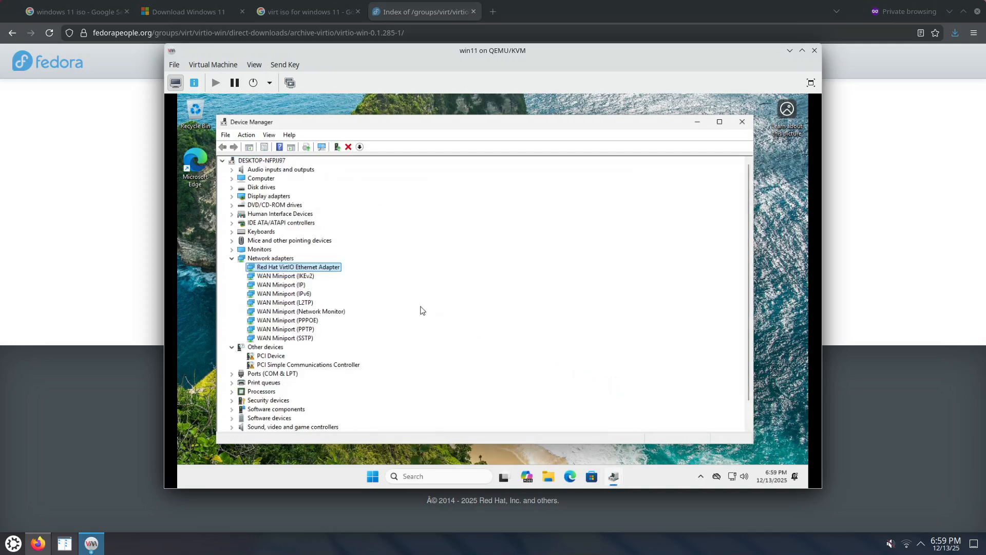
right_click(271, 357)
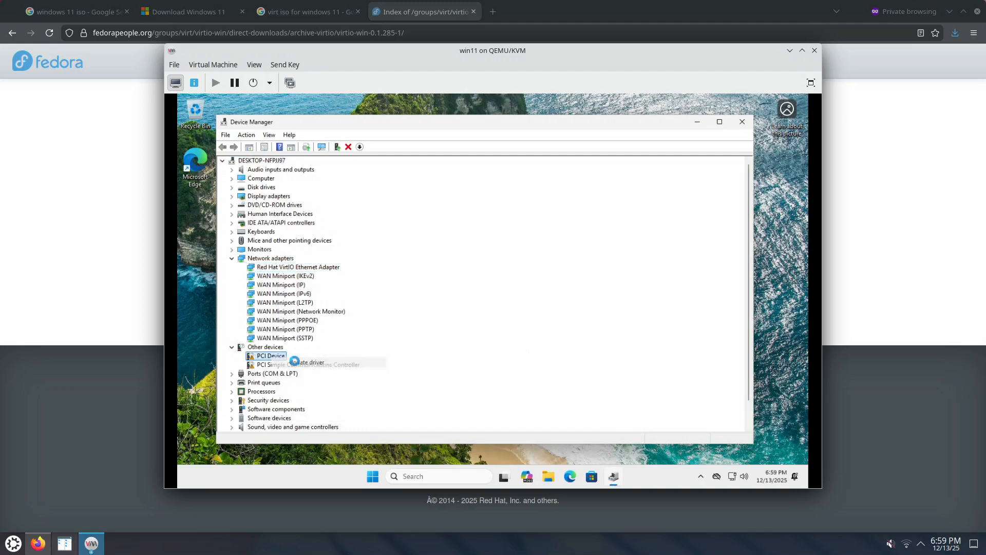
click(297, 361)
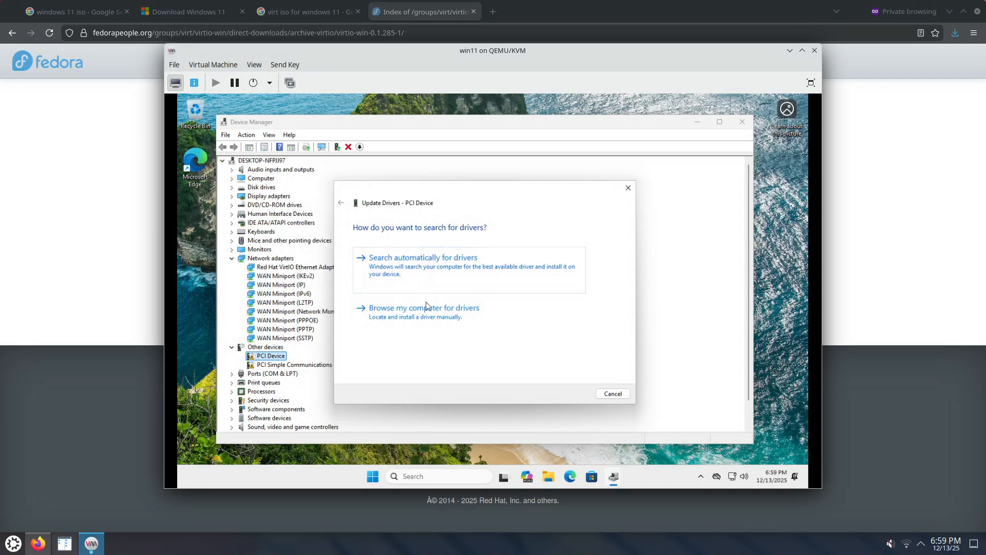
click(474, 326)
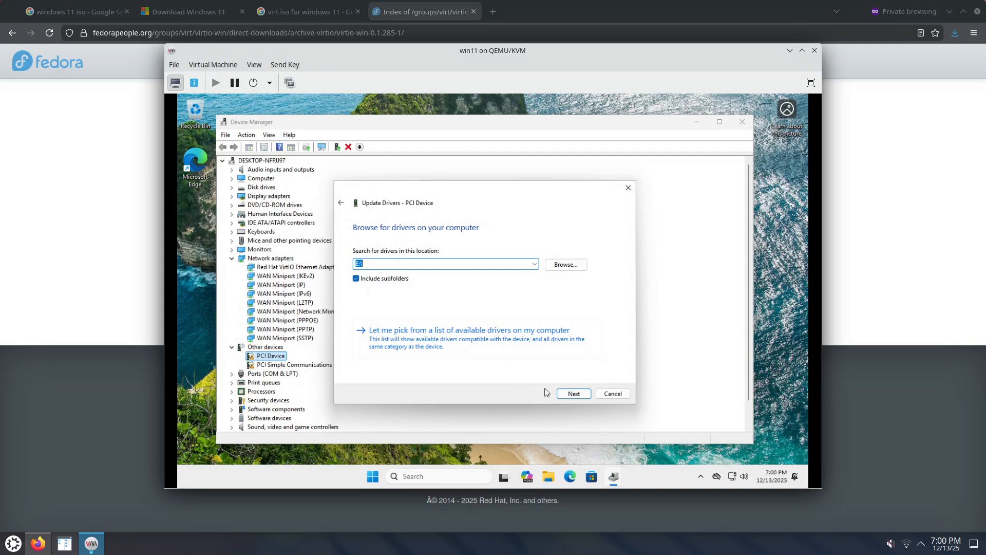
click(573, 393)
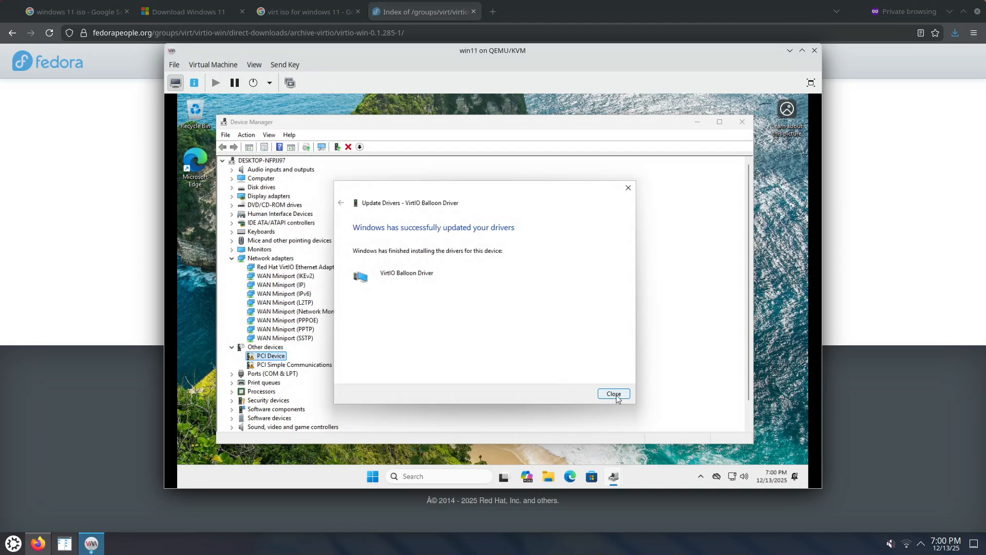
click(614, 393)
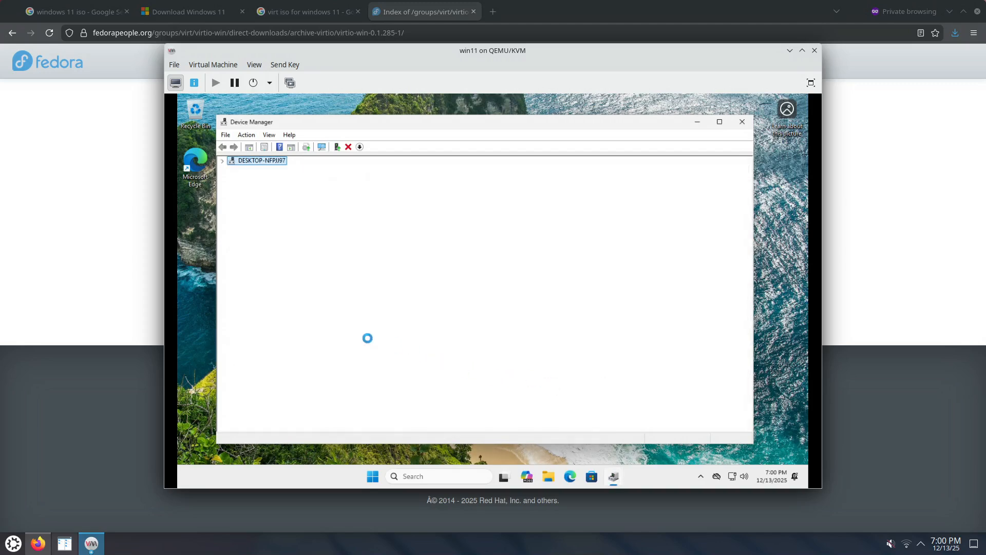
Install the PCI Simple Communications Controller driver from E:\, with subfolders included.
scroll(339, 357, up, 4)
scroll(339, 356, up, 5)
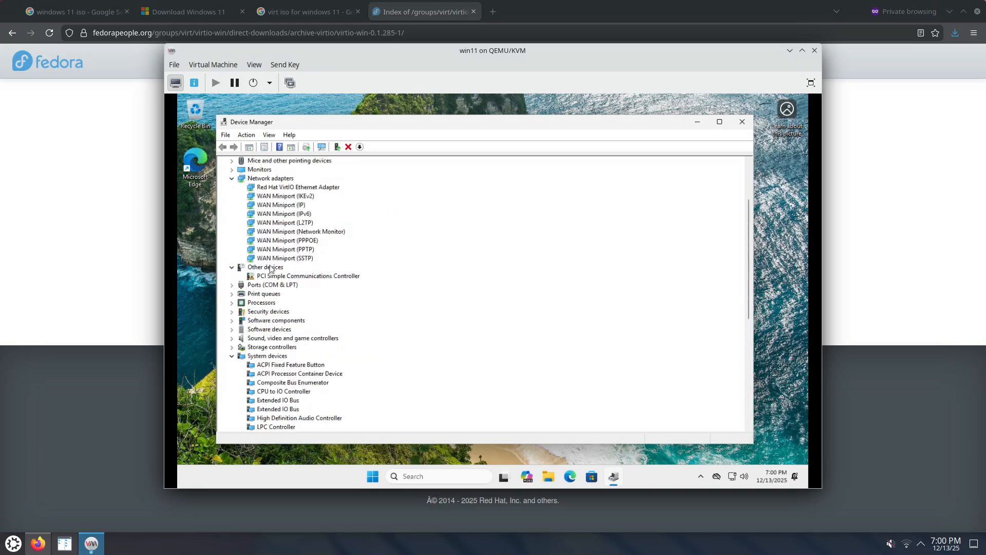
click(270, 268)
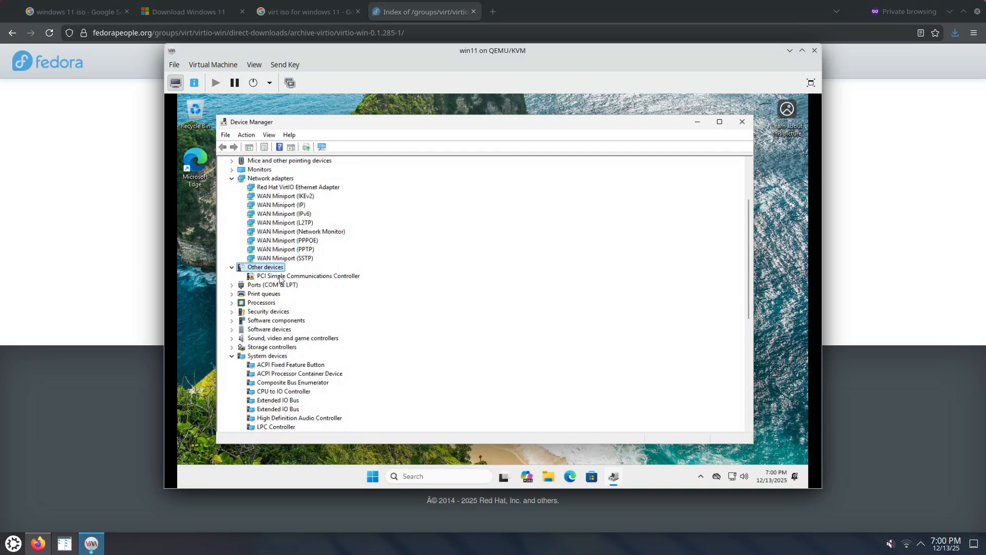
click(281, 277)
right_click(297, 279)
click(312, 283)
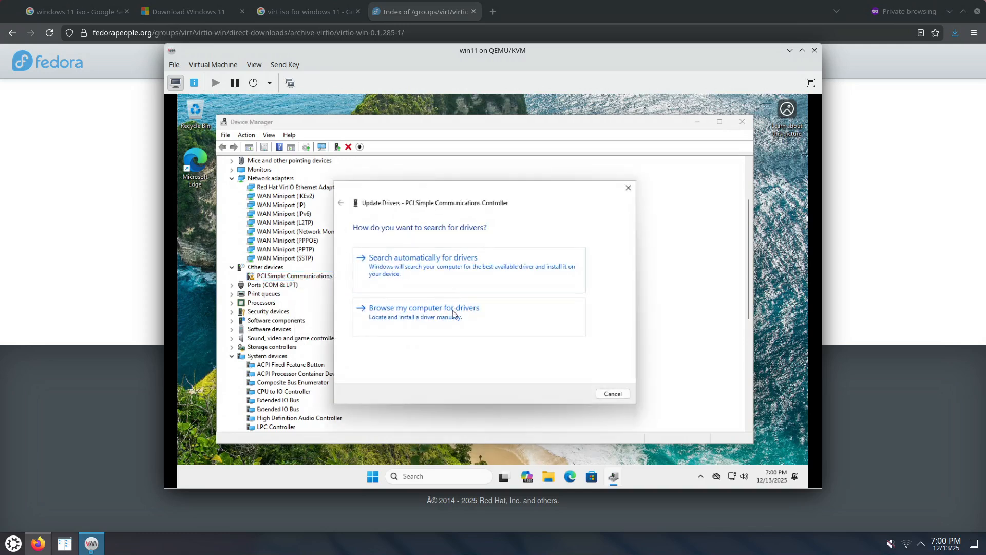
click(454, 308)
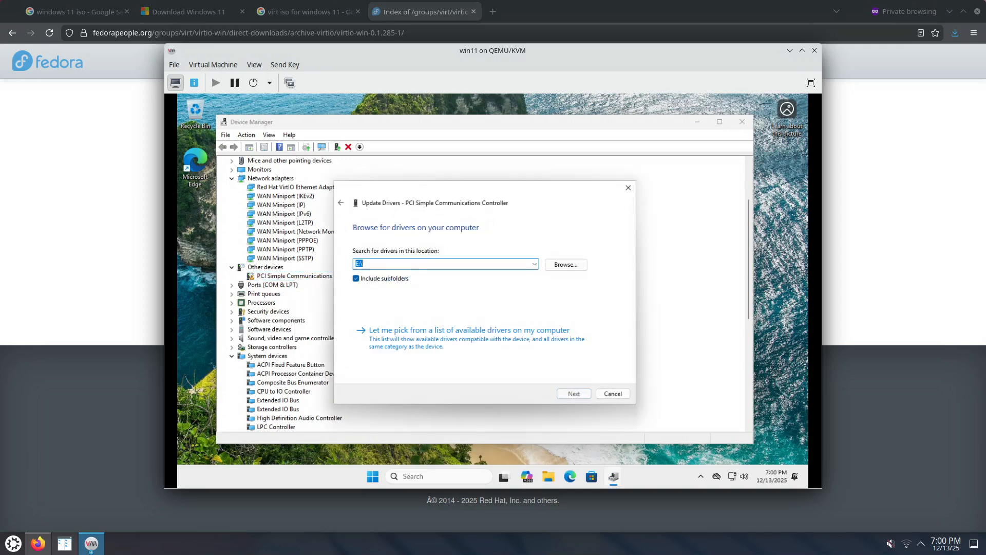
click(575, 393)
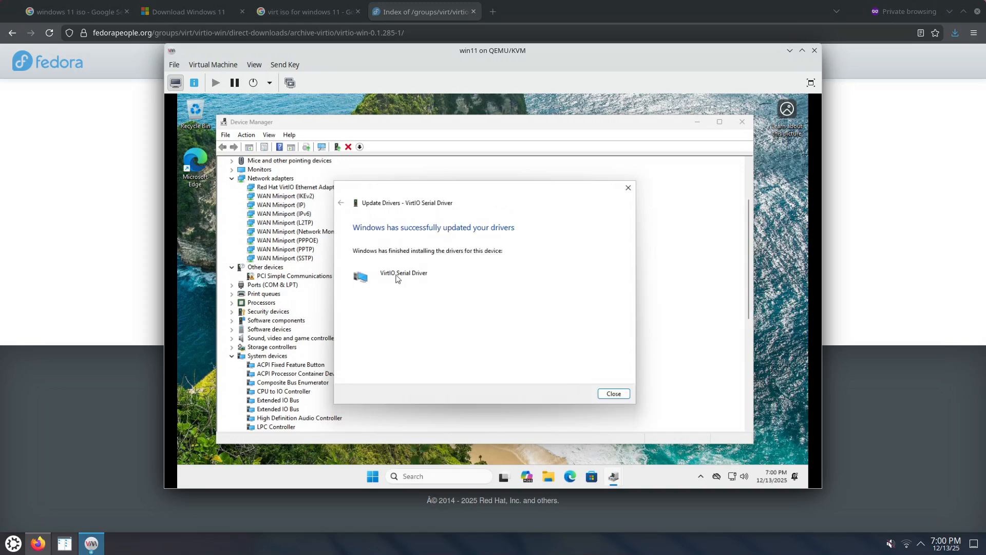
click(612, 394)
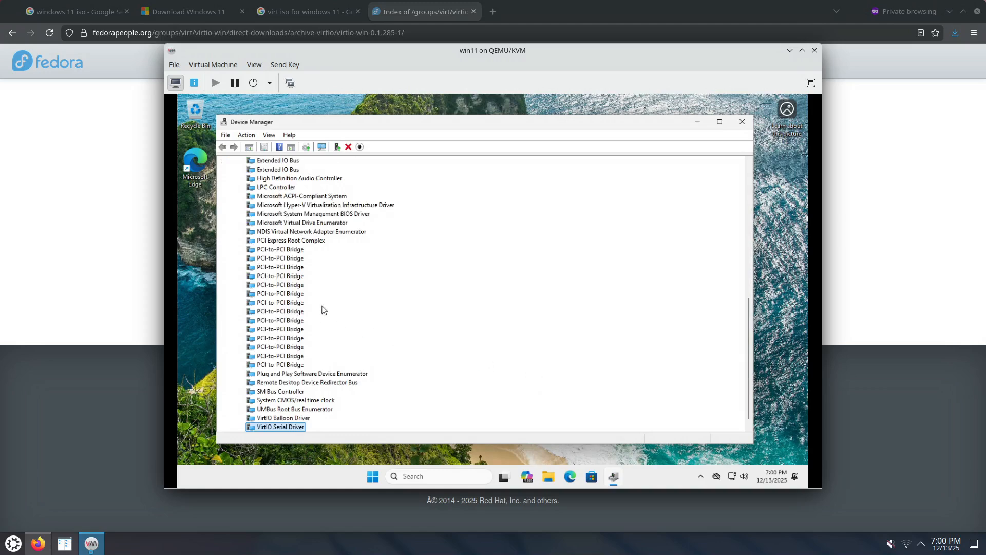
Collapse the System devices category, check the device list for remaining unknown devices, and close Device Manager.
scroll(332, 297, up, 3)
scroll(331, 294, up, 5)
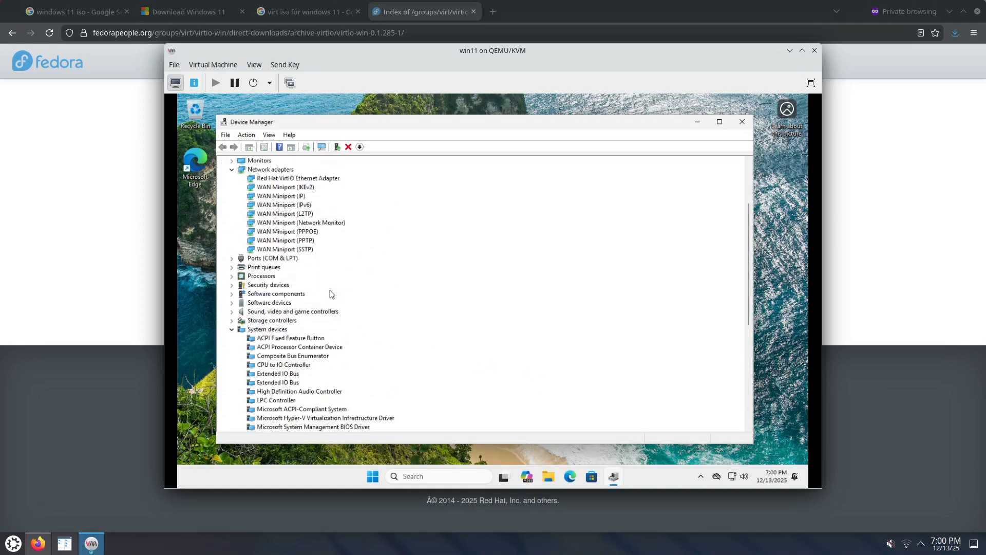
click(231, 330)
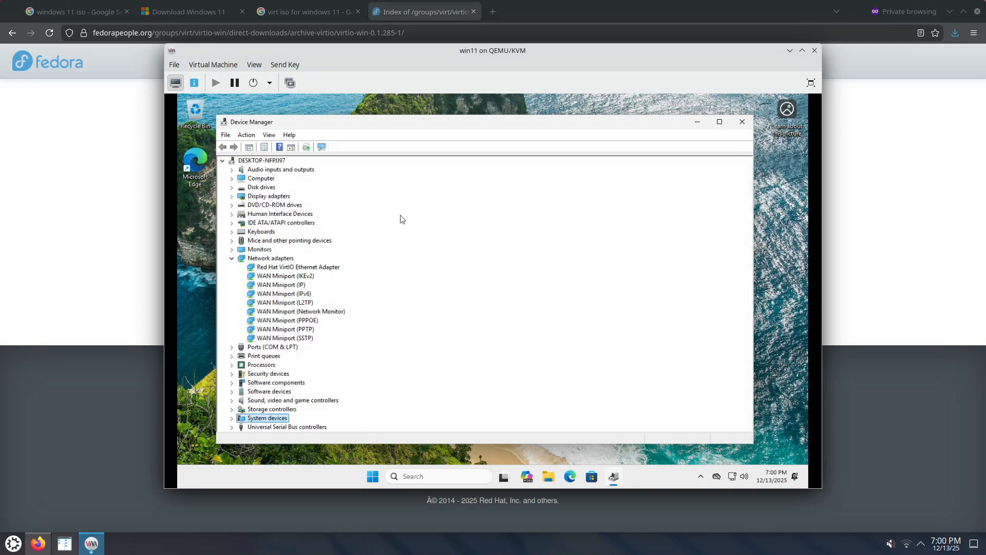
click(742, 122)
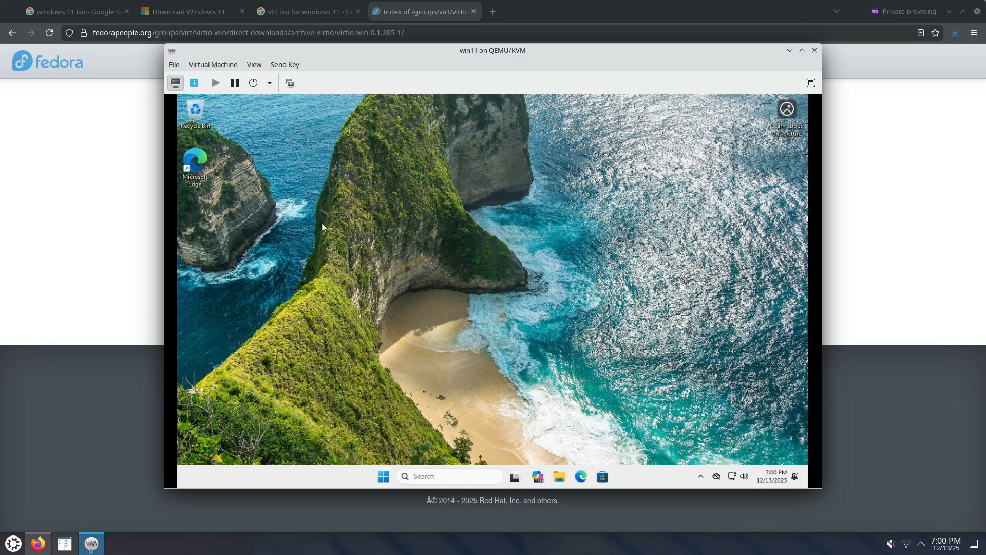
Shut down Windows inside the virtual machine.
click(383, 476)
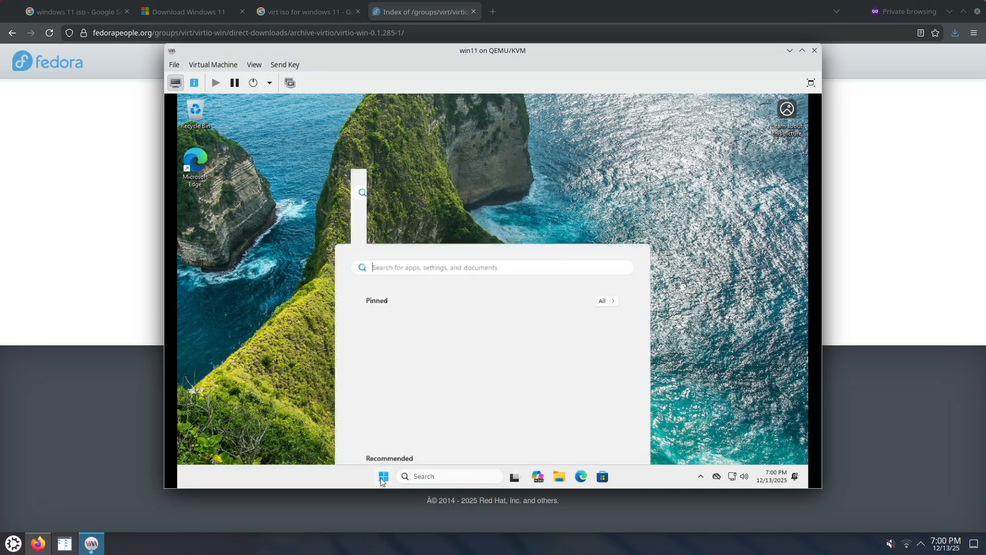
click(615, 441)
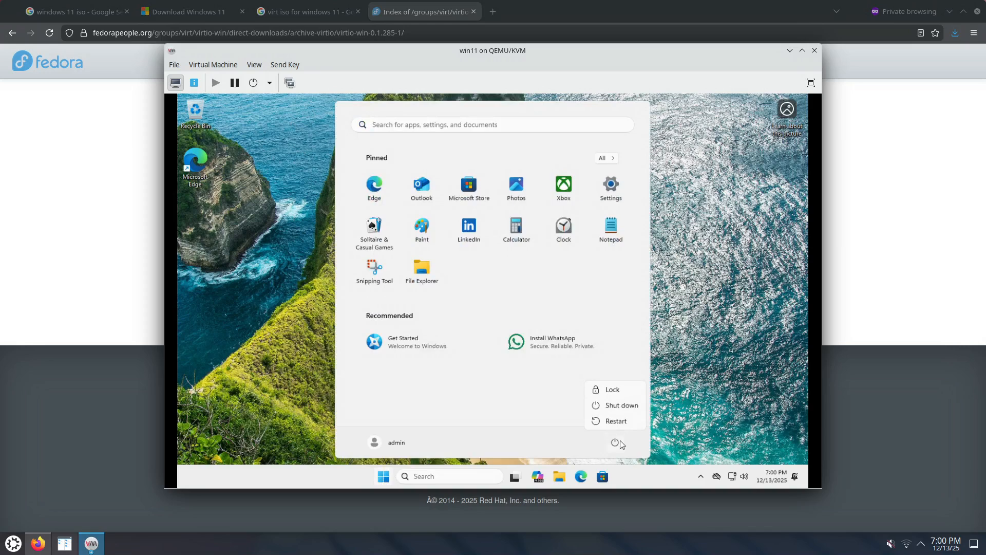
click(623, 406)
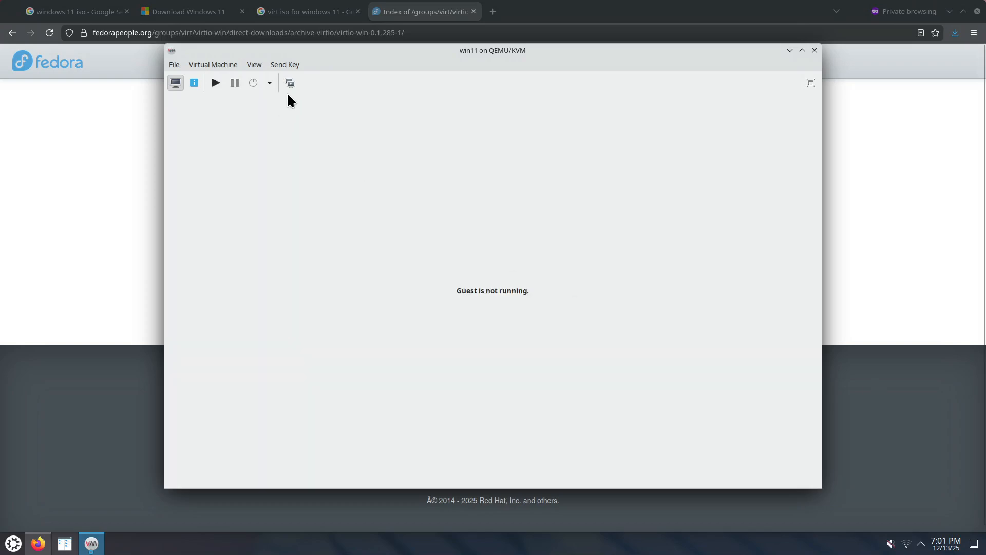
Create an internal snapshot of the powered-off virtual machine named after_install.
click(289, 84)
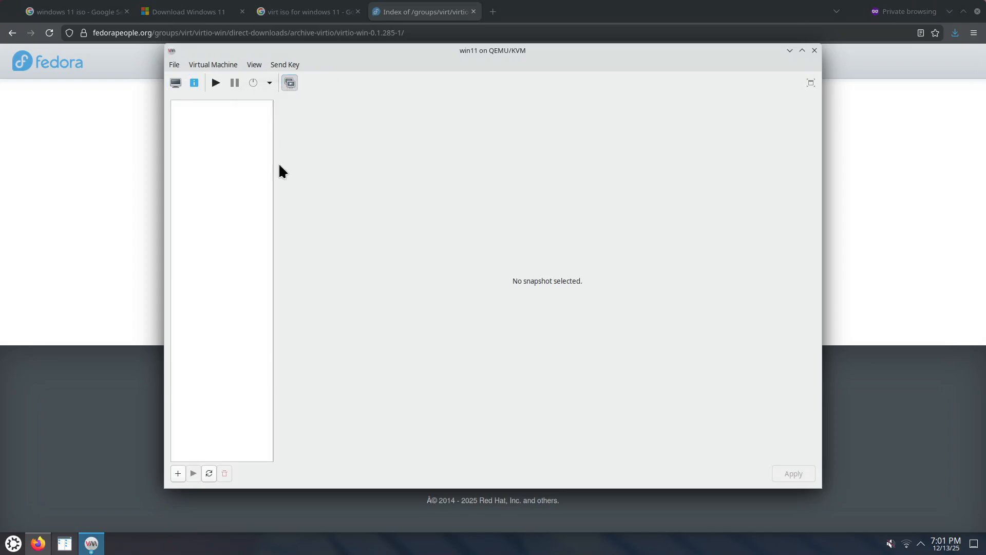
click(178, 473)
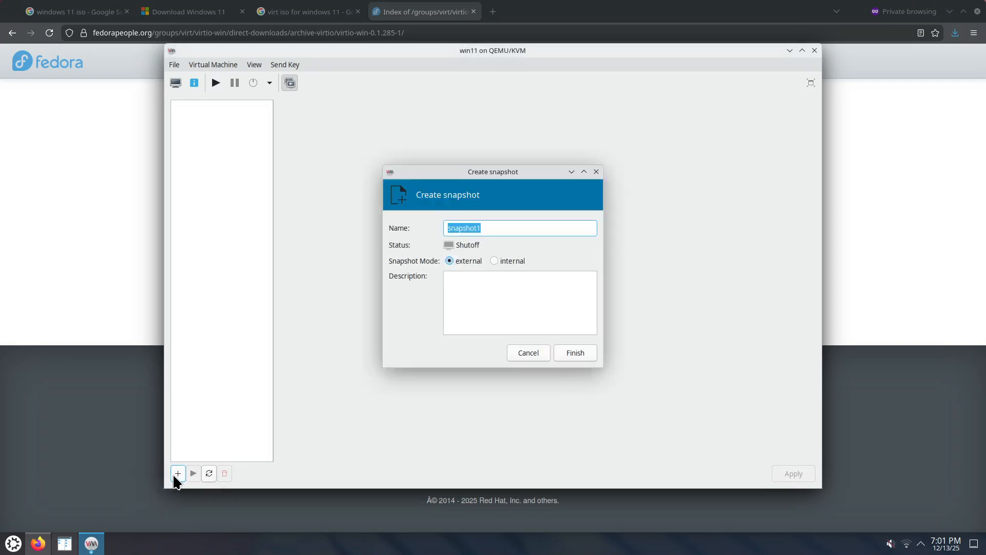
text(af)
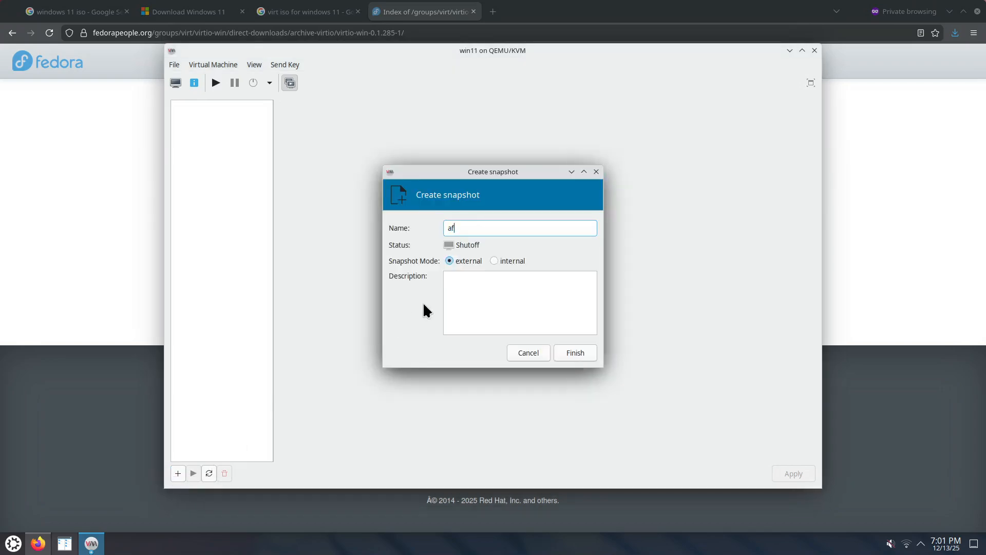
text(ter_install)
click(493, 261)
click(574, 354)
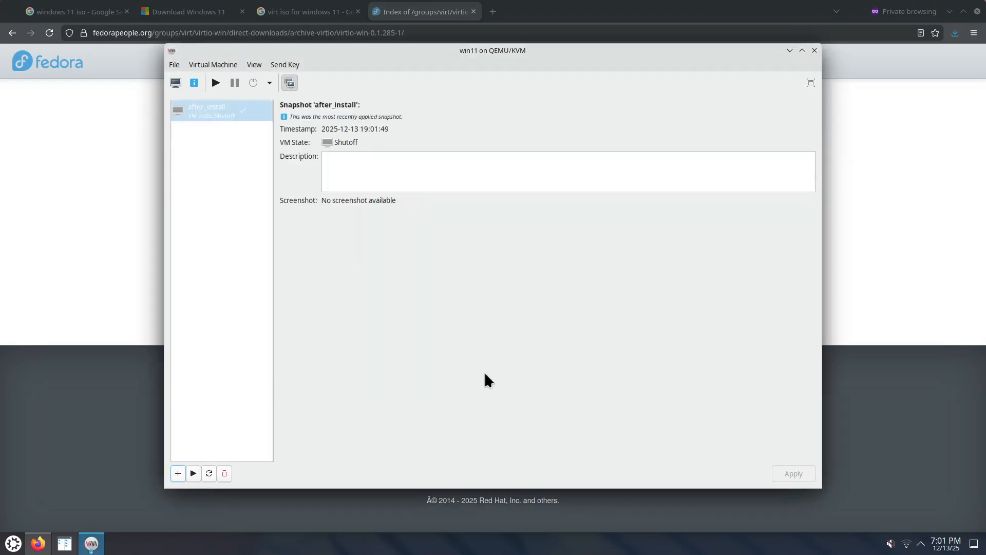
Remove the SATA CDROM 2 device holding virtio-win-0.1.285.iso from the virtual hardware, without deleting its storage file.
click(176, 83)
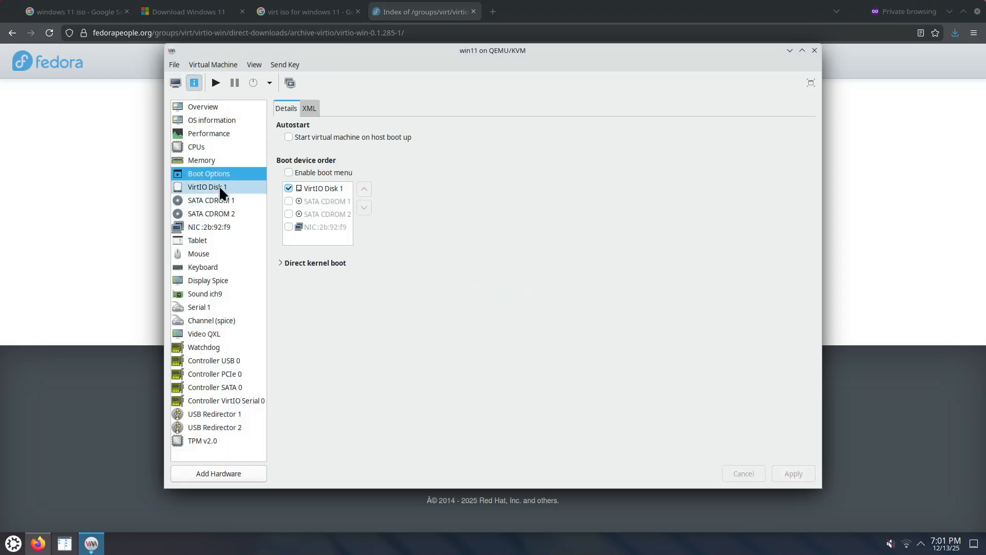
click(211, 213)
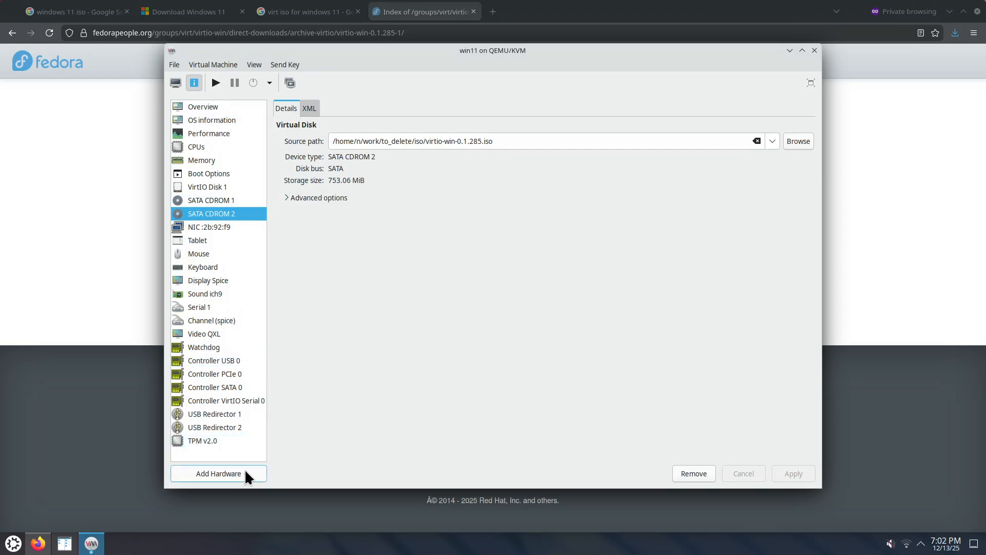
click(693, 473)
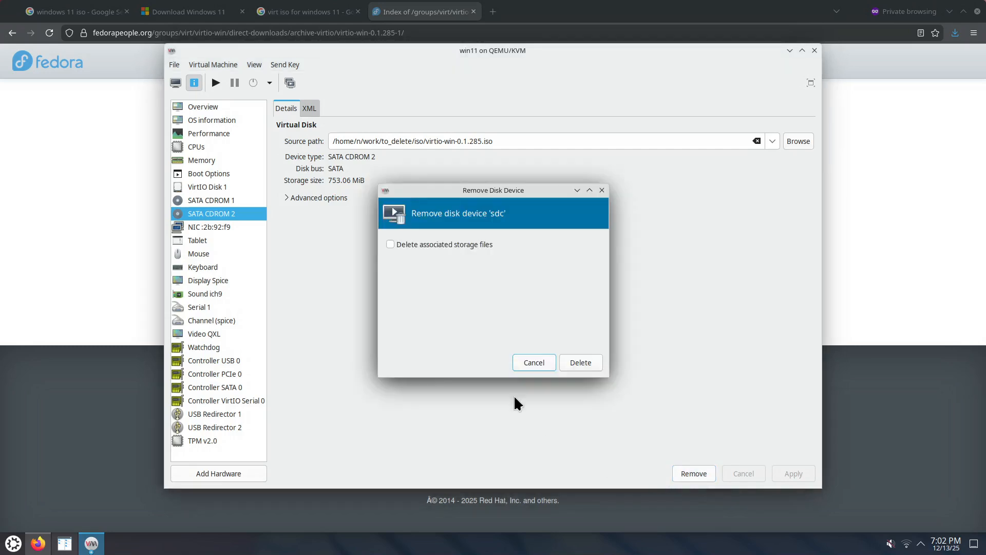
click(568, 364)
Eject Win11_25H2_English_x64.iso from SATA CDROM 1, apply the change, and check the disk, network and boot order settings.
click(231, 201)
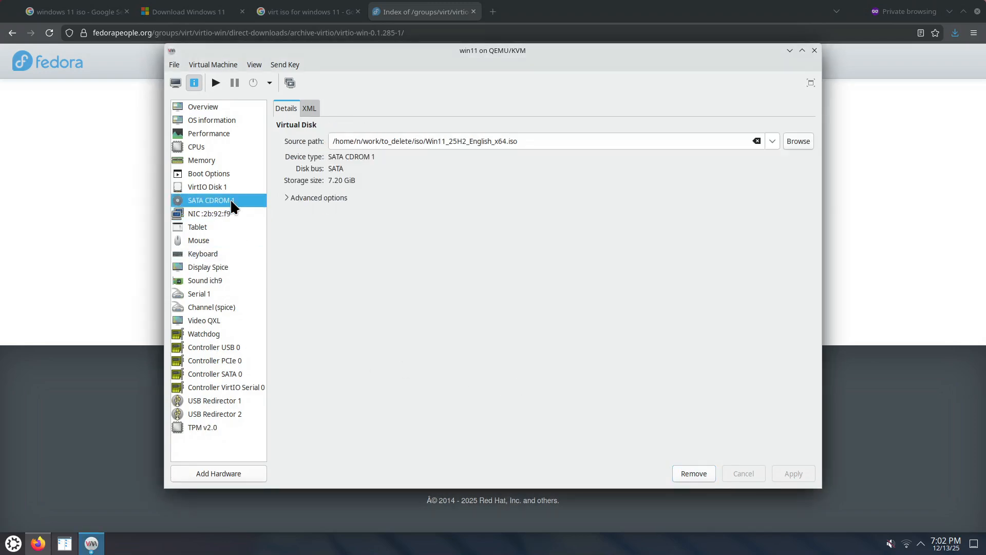
click(757, 140)
click(793, 473)
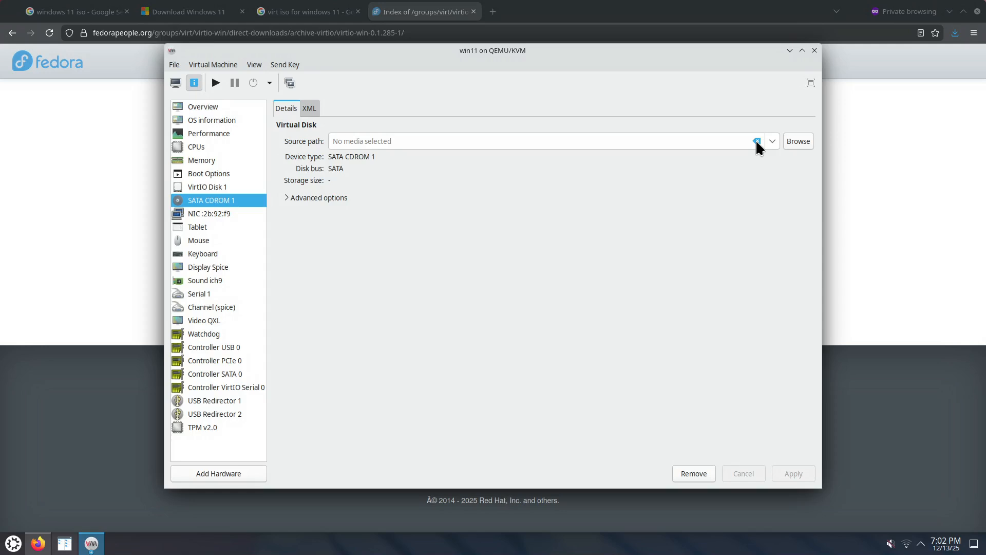
click(215, 188)
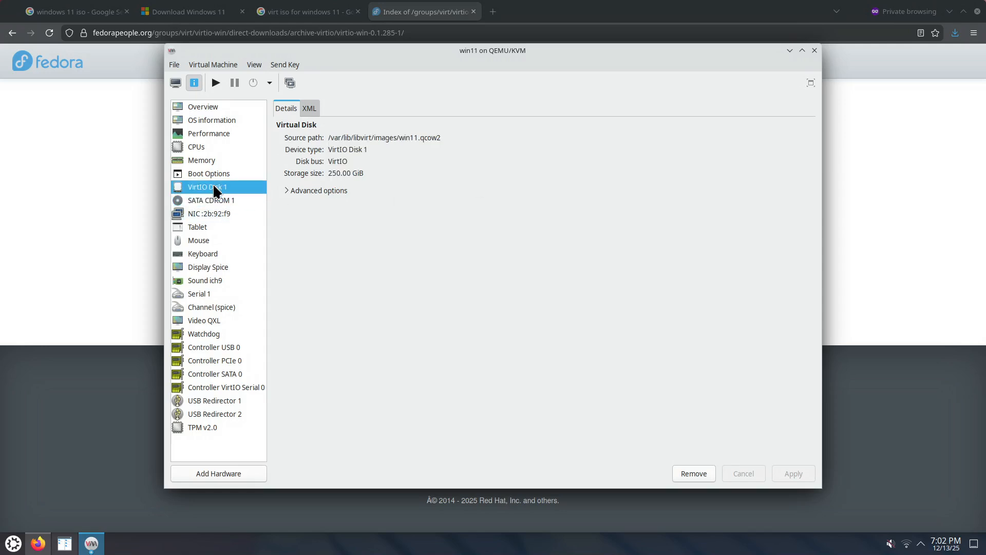
click(223, 209)
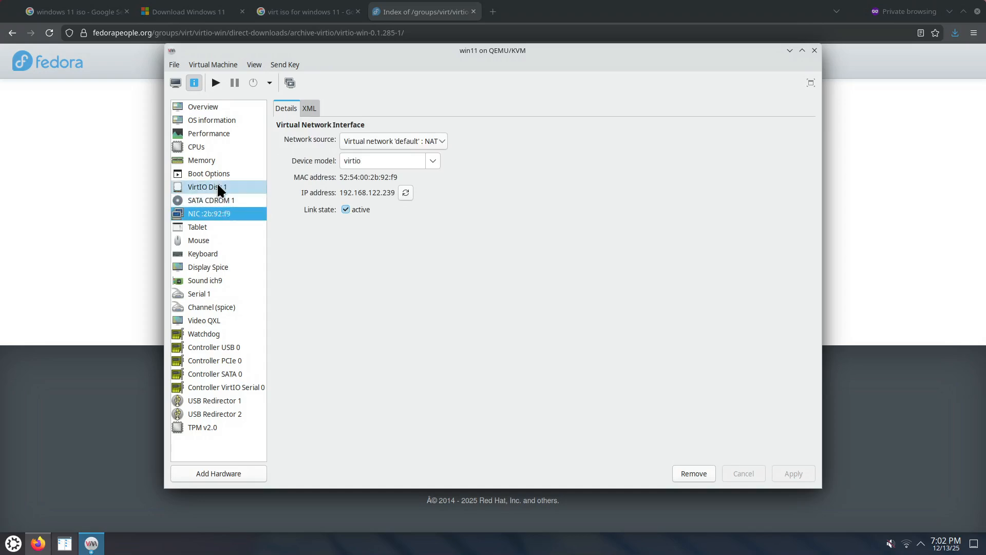
click(216, 182)
click(222, 207)
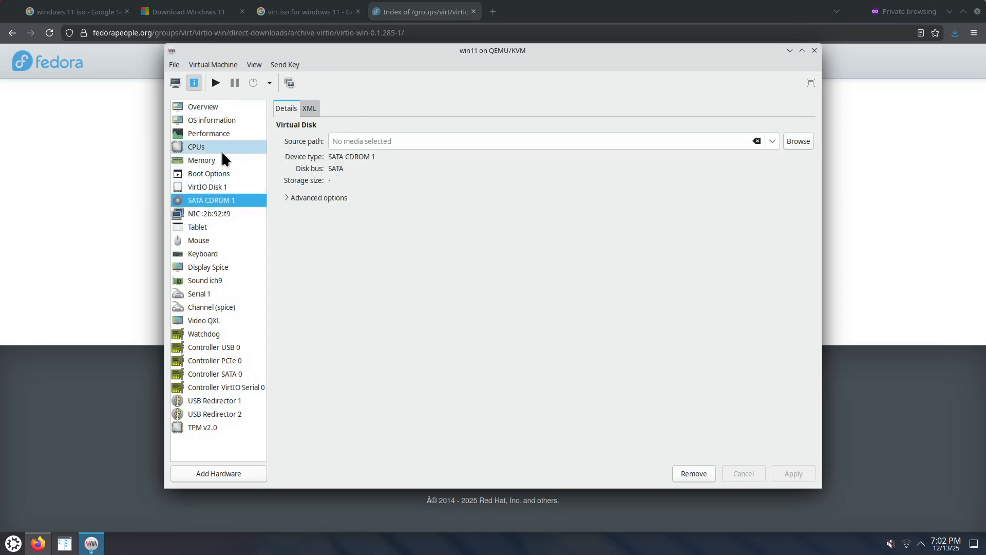
click(216, 172)
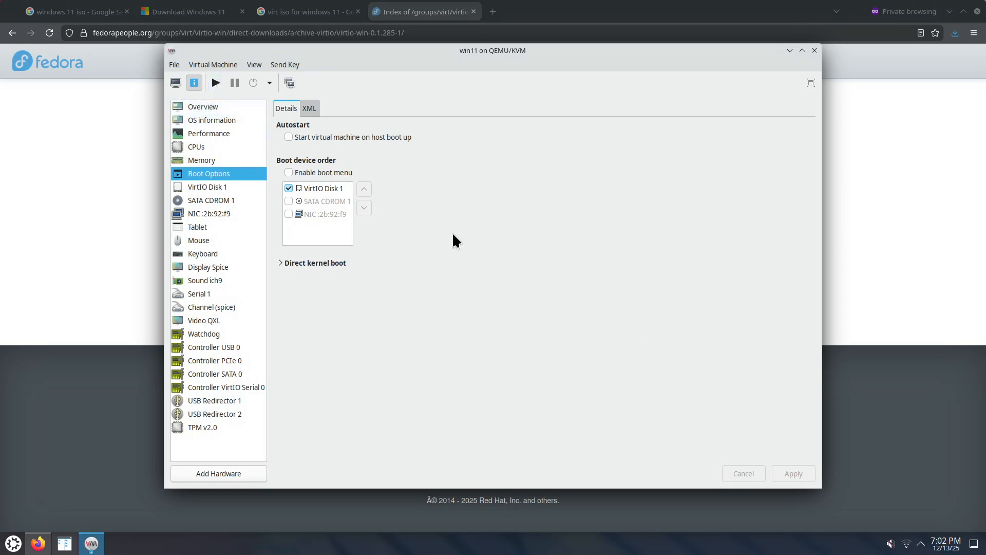
Start the virtual machine, sign in to Windows with the account password, and move the machine's window towards the screen's upper edge.
click(176, 82)
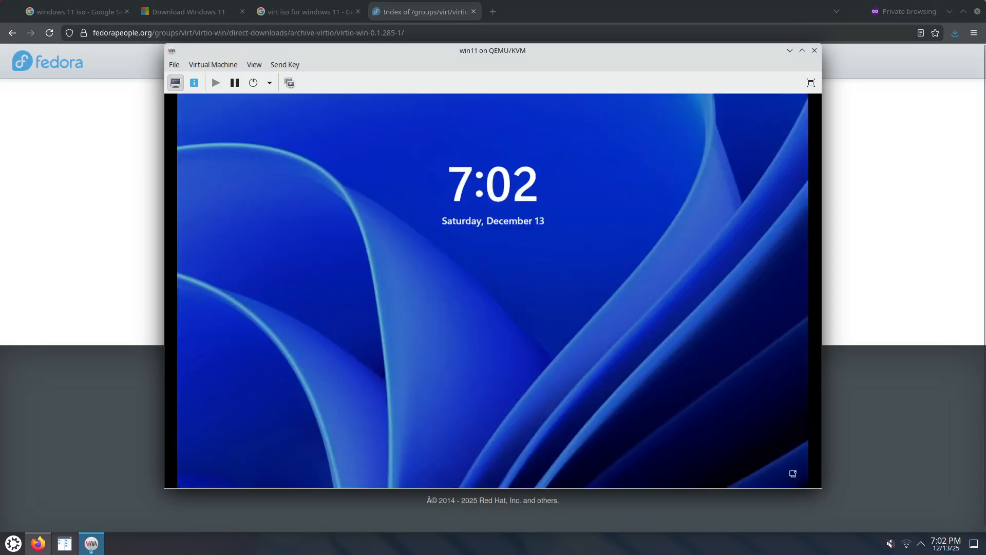
click(527, 289)
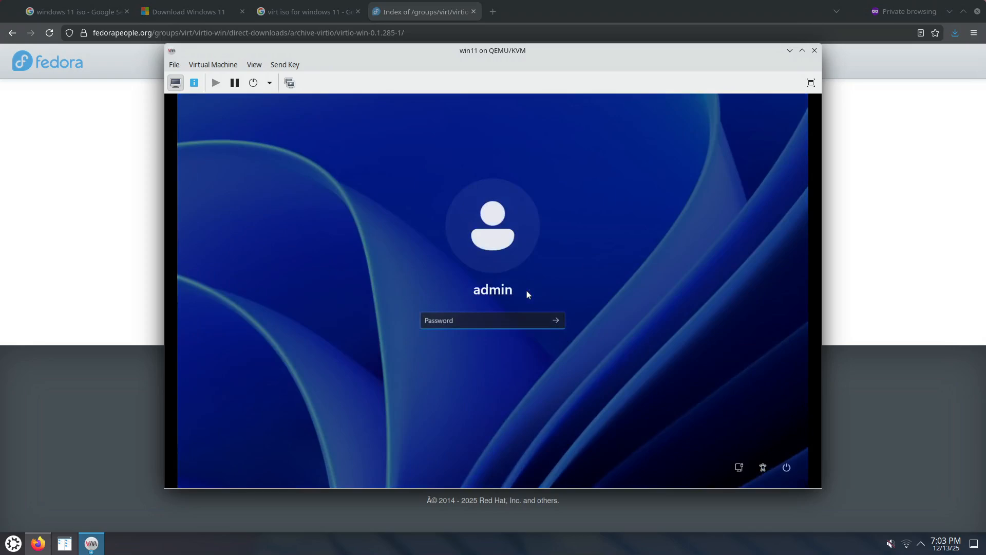
text(••••)
key(Return)
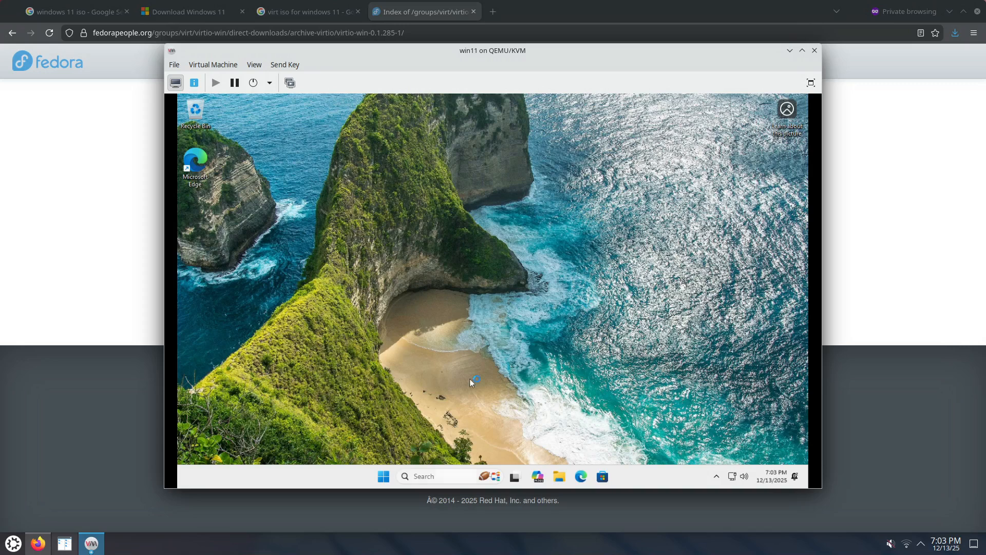
drag(488, 47, 413, 25)
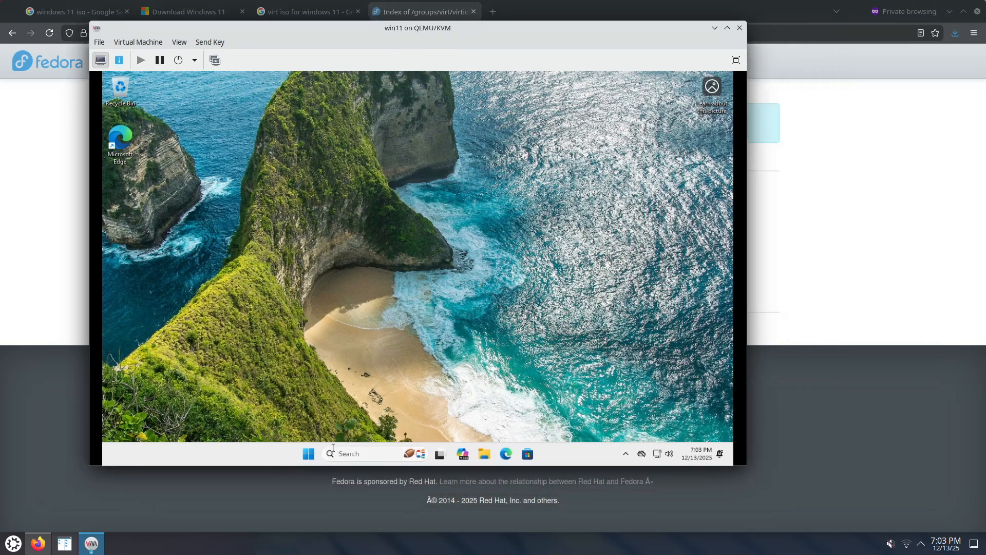
Set the Windows taskbar's search to Hide and turn off its Task view and Widgets items.
right_click(309, 457)
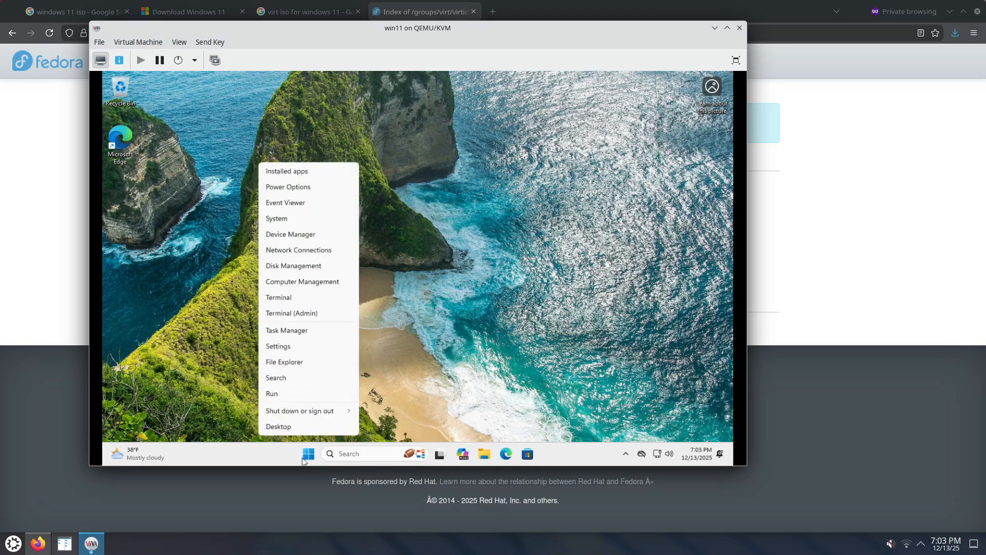
right_click(271, 463)
click(286, 447)
right_click(287, 447)
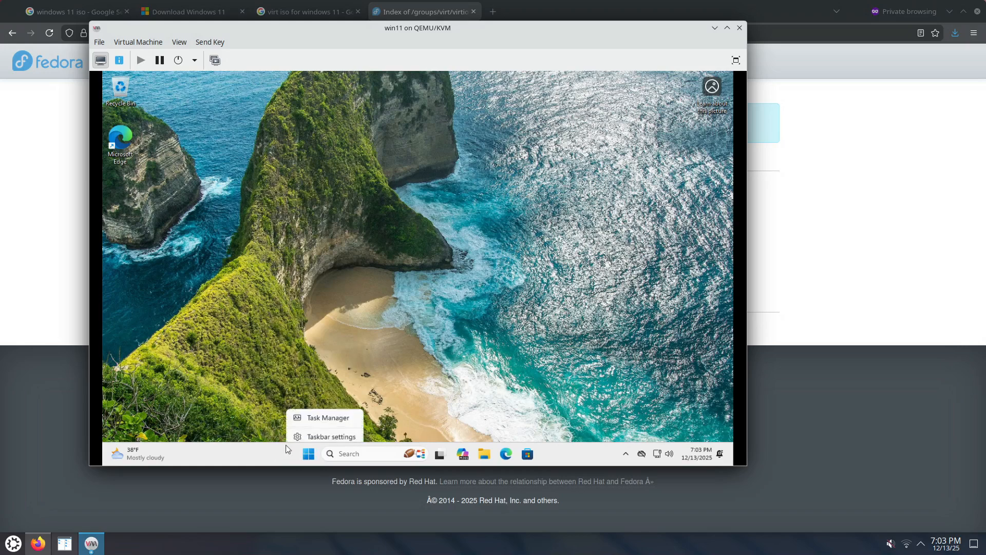
click(330, 432)
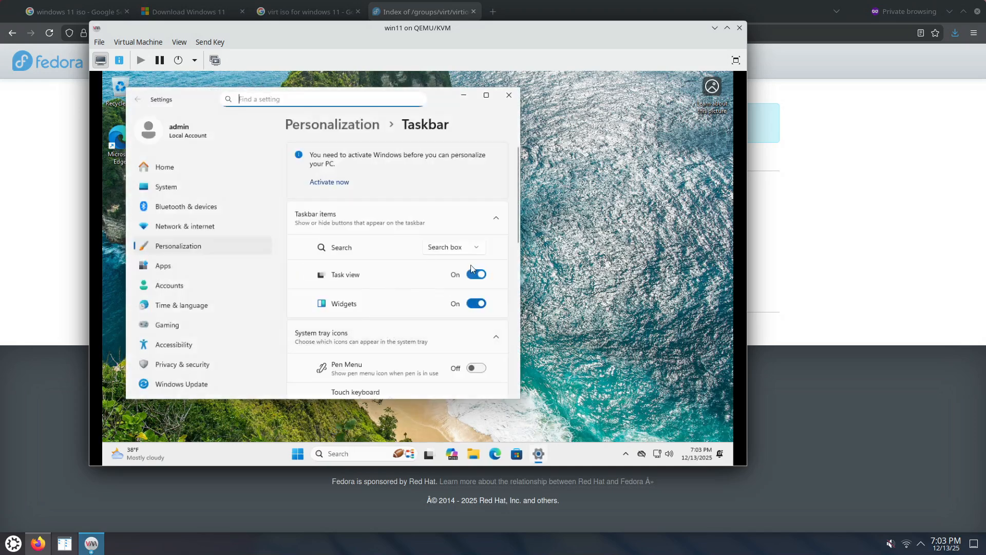
click(474, 248)
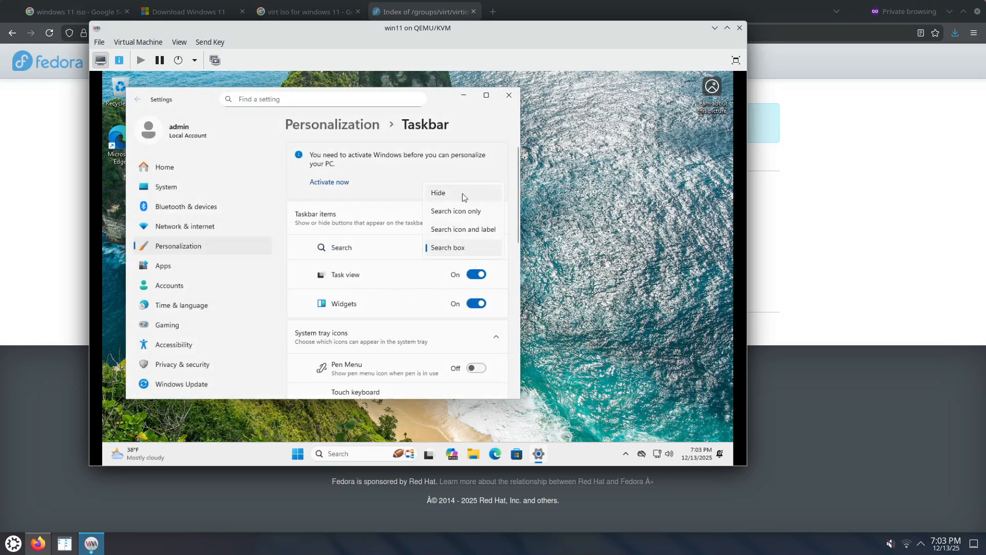
click(462, 193)
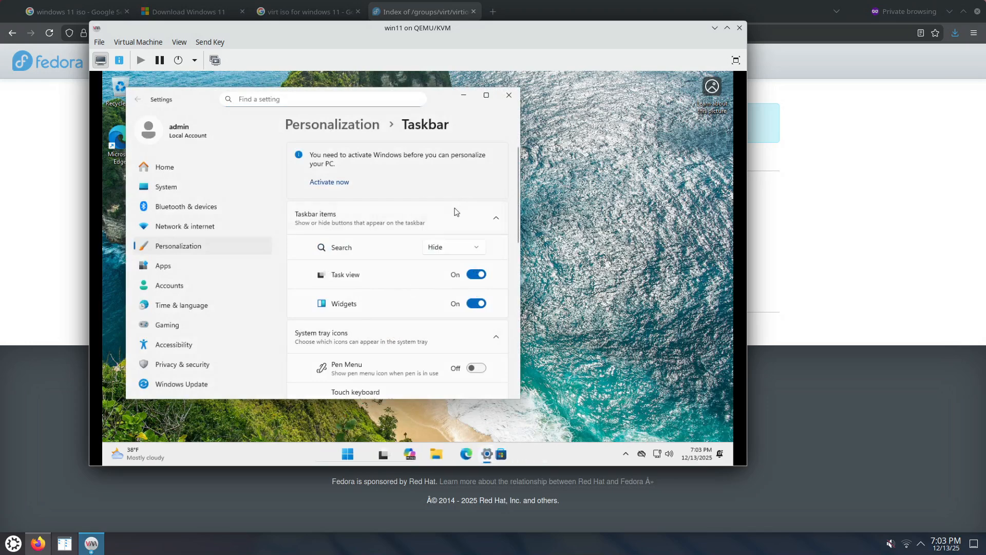
click(480, 277)
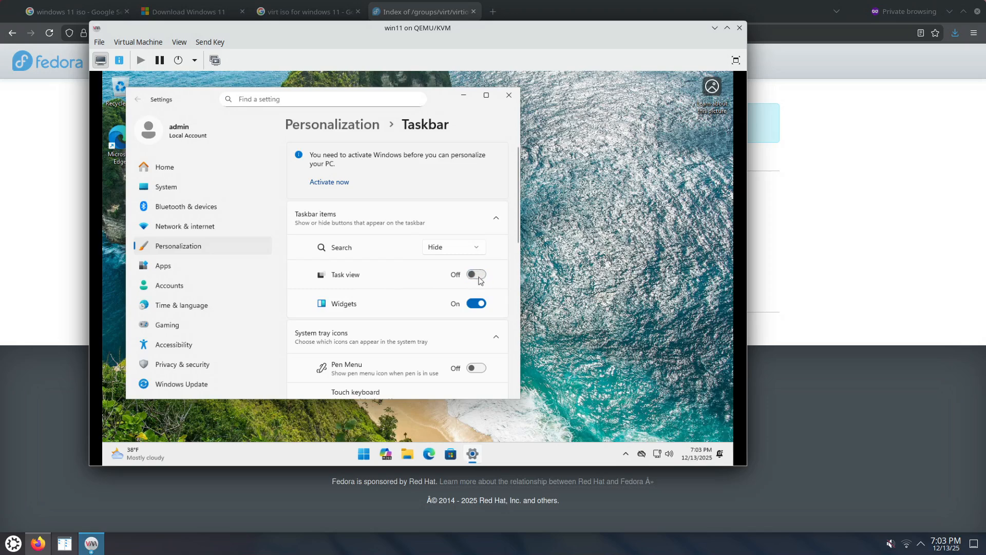
click(477, 304)
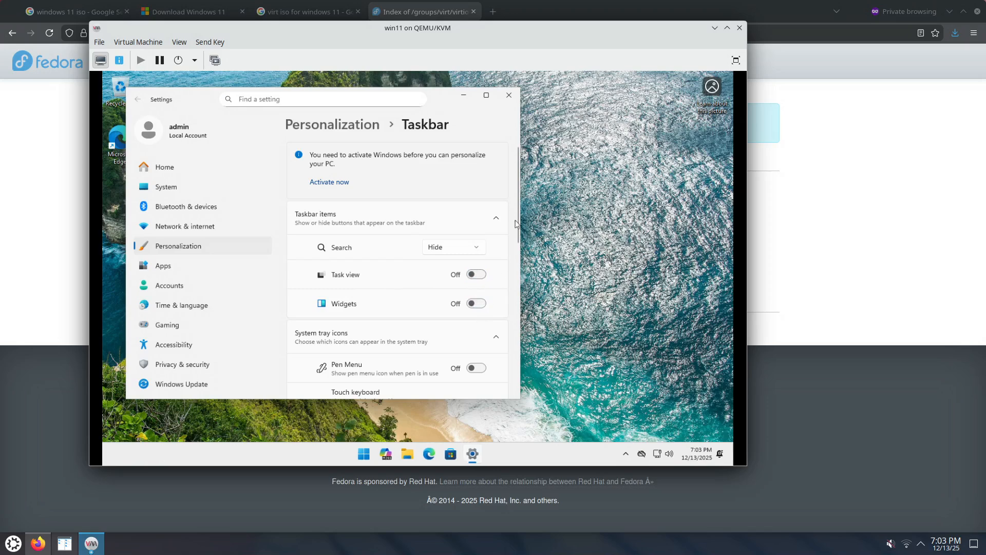
Set the taskbar alignment to Left, close the settings, and unpin Microsoft 365 Copilot from the taskbar.
scroll(518, 219, down, 4)
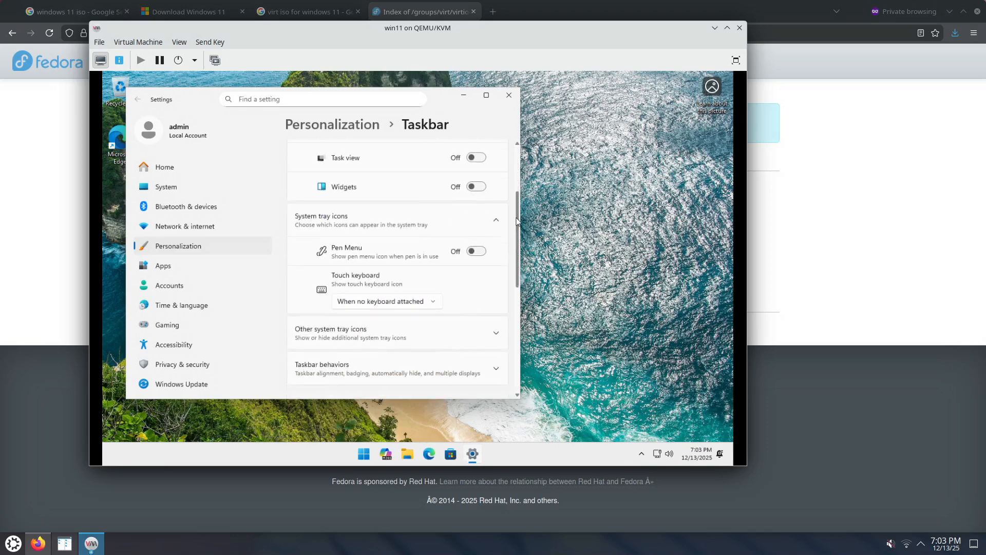
scroll(517, 221, down, 3)
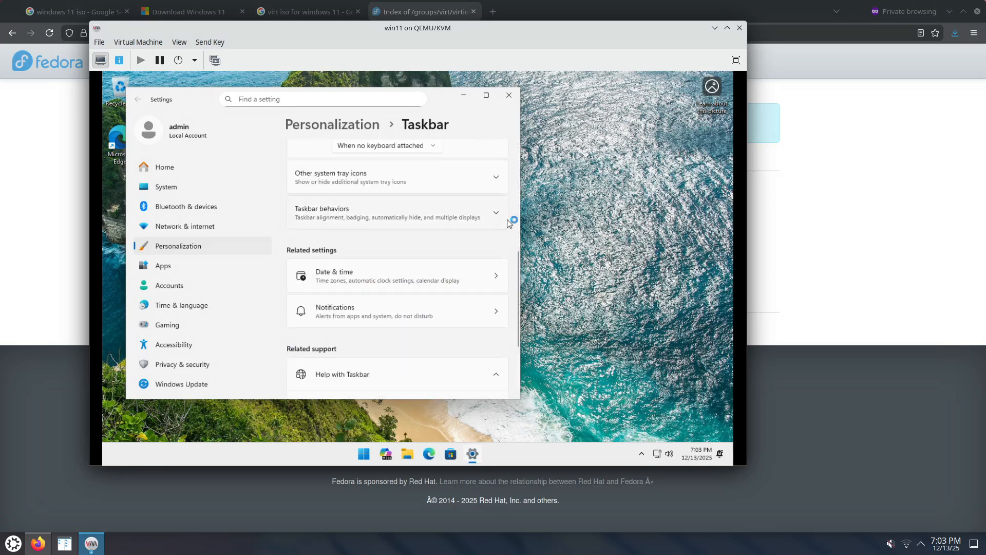
click(411, 228)
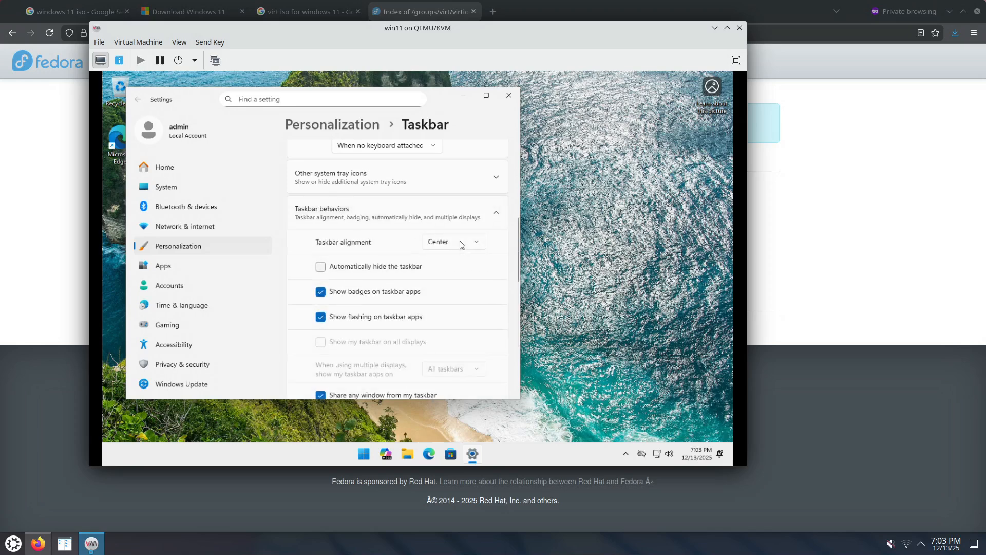
click(437, 223)
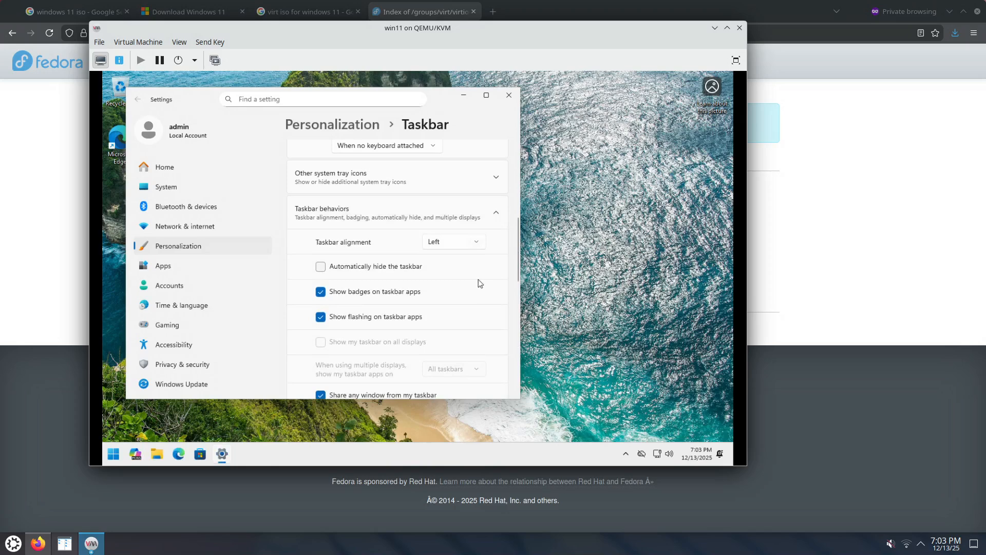
scroll(507, 277, down, 5)
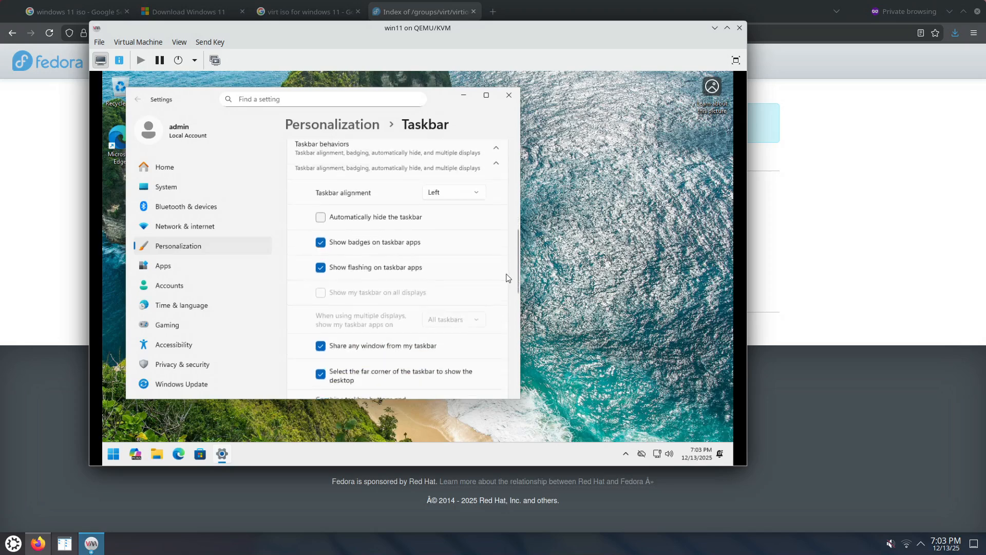
scroll(508, 277, down, 6)
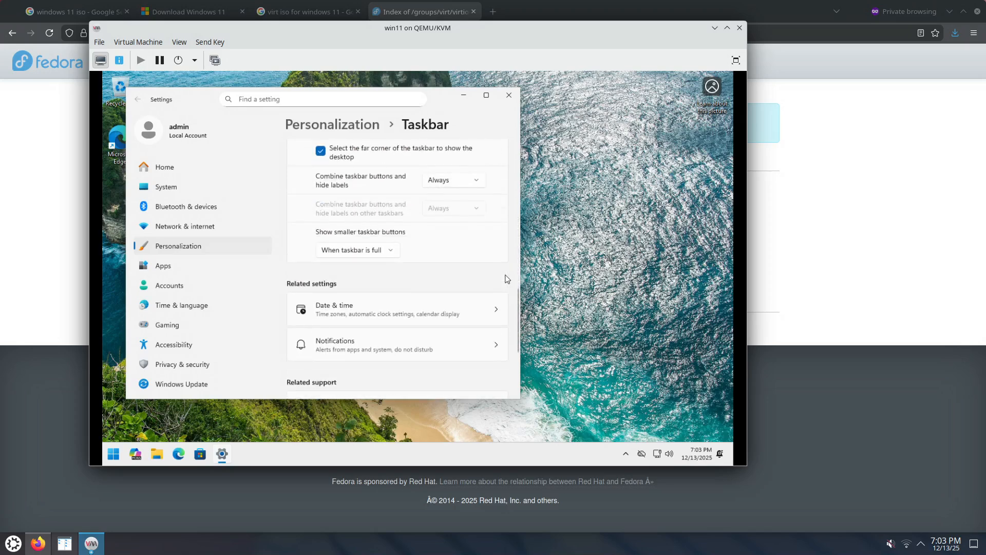
click(509, 96)
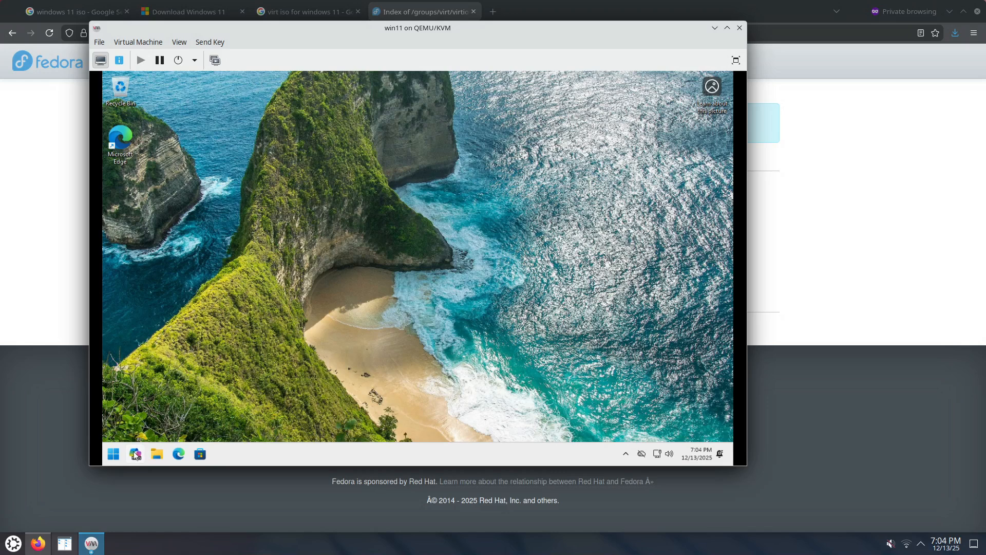
right_click(135, 454)
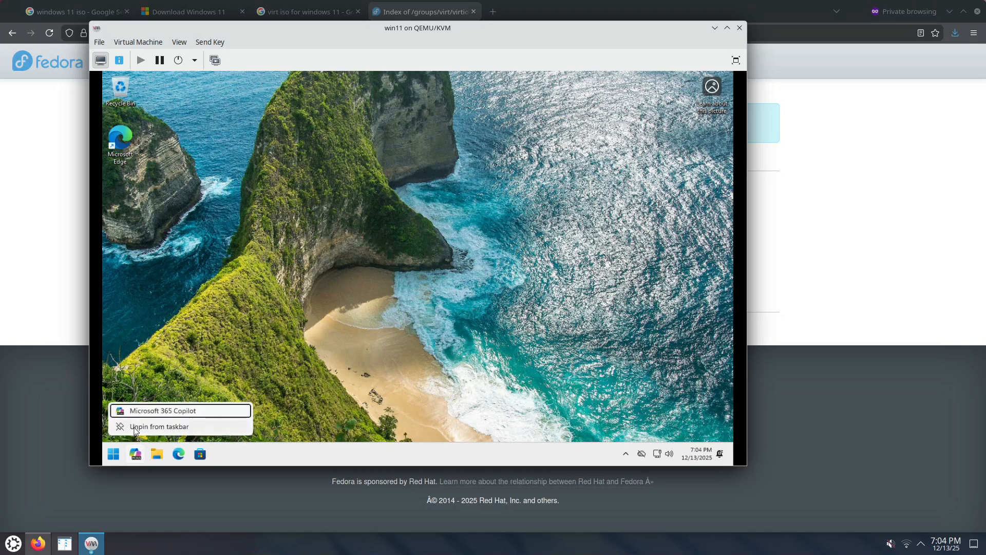
click(136, 427)
Enable Remote Desktop in the Windows system settings and confirm the change.
right_click(111, 456)
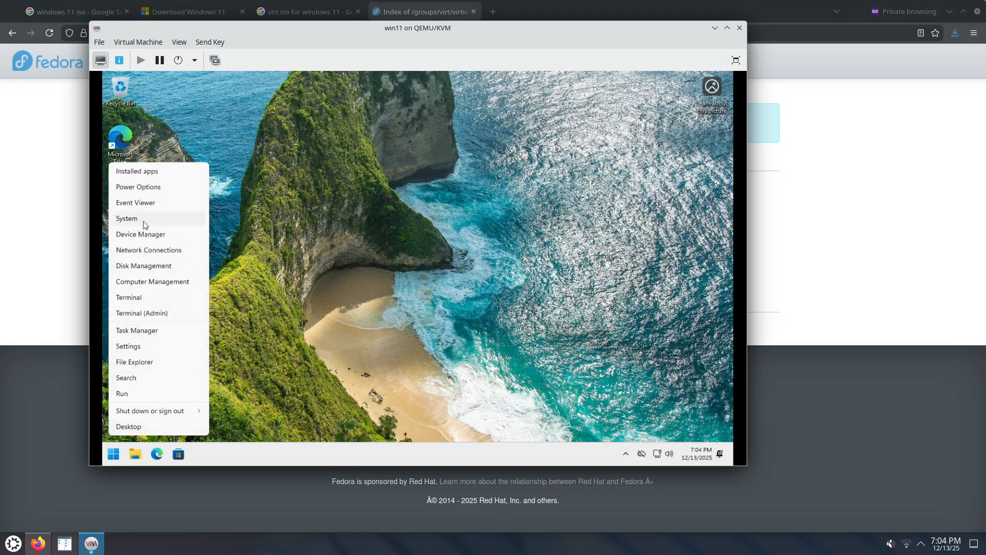
click(126, 218)
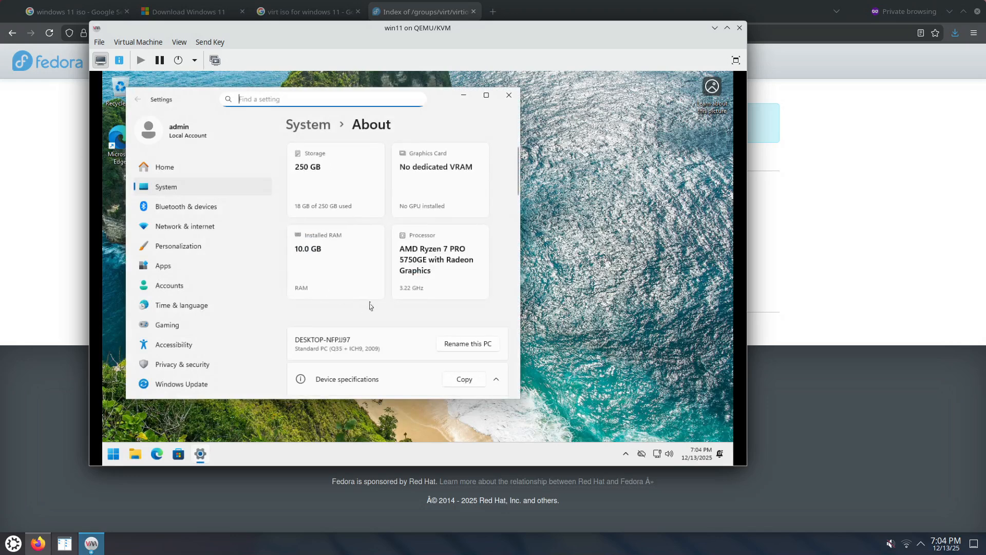
scroll(441, 319, down, 10)
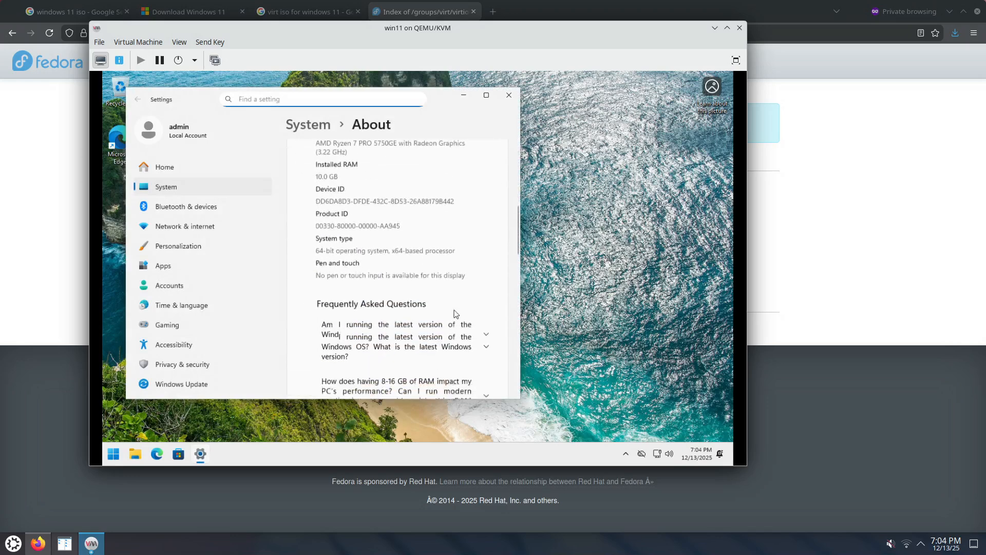
scroll(462, 315, down, 10)
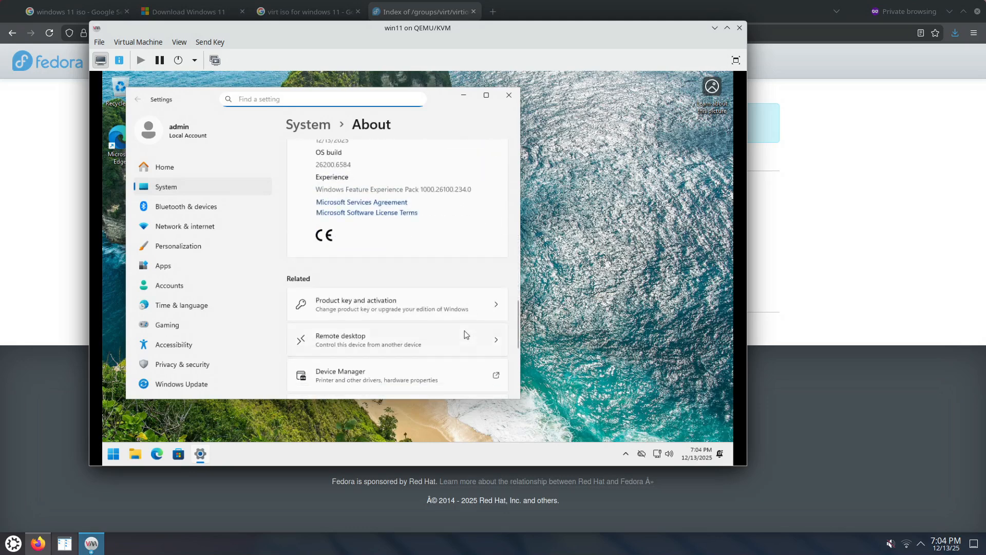
scroll(463, 331, down, 3)
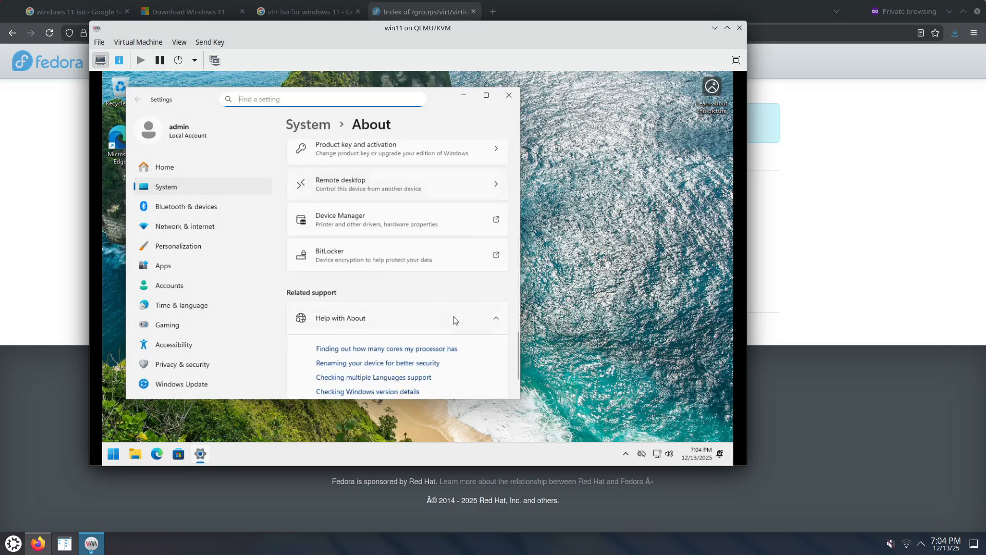
click(399, 180)
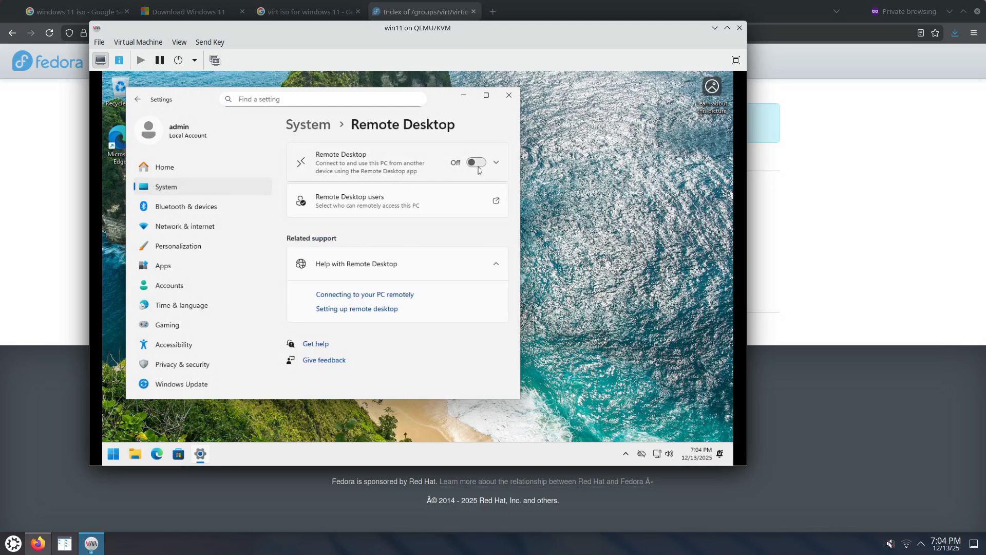
click(476, 164)
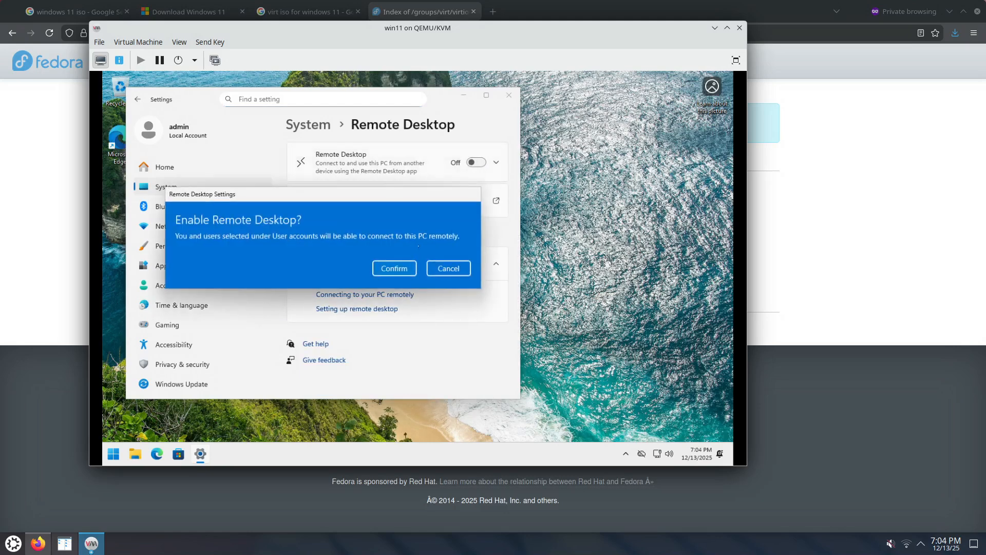
click(398, 269)
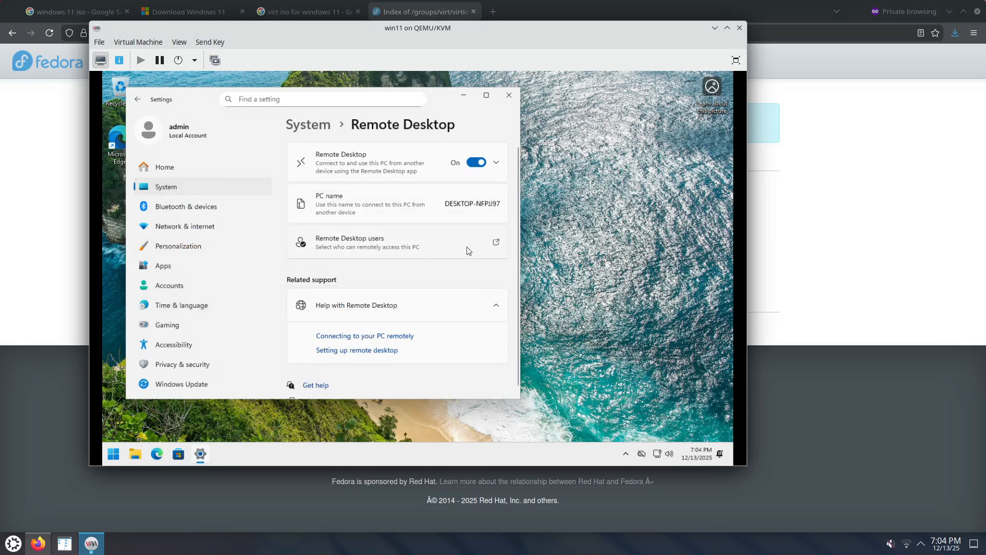
Check which users may connect through Remote Desktop, leaving the user list without additions.
click(403, 245)
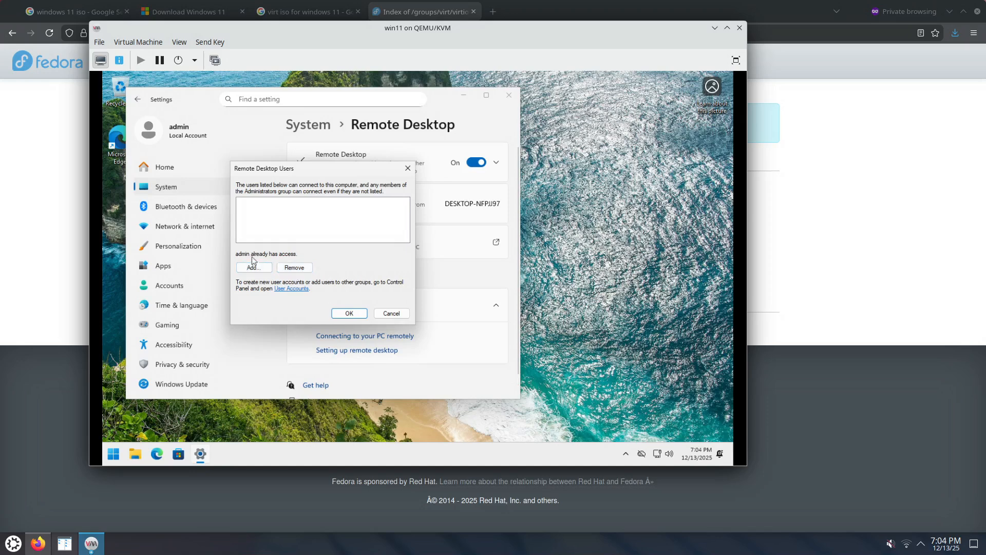
click(391, 313)
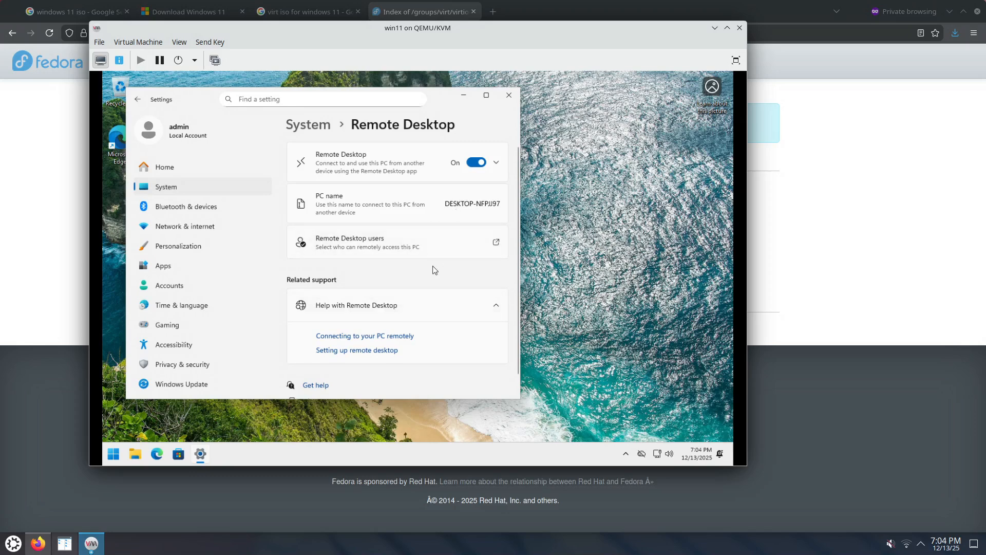
scroll(432, 267, down, 1)
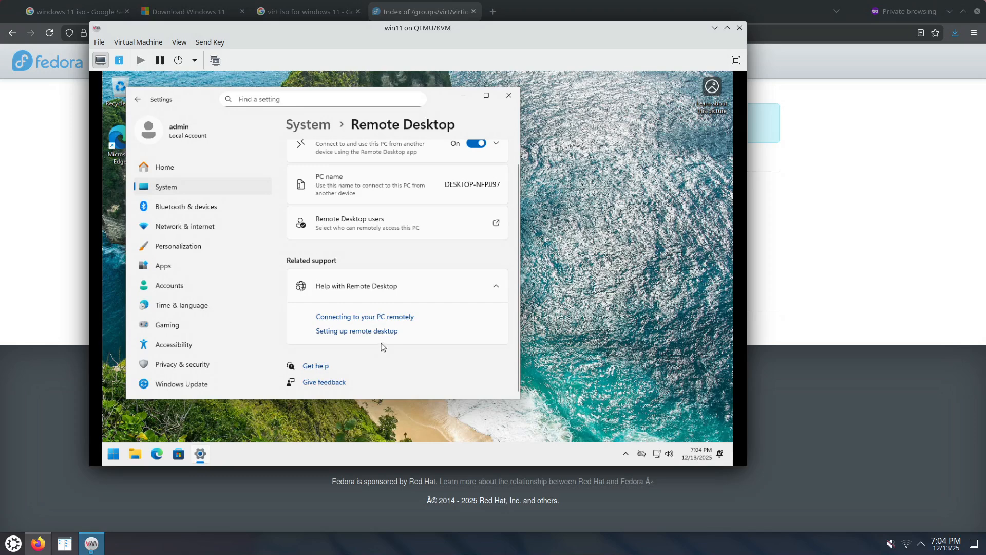
scroll(384, 348, up, 1)
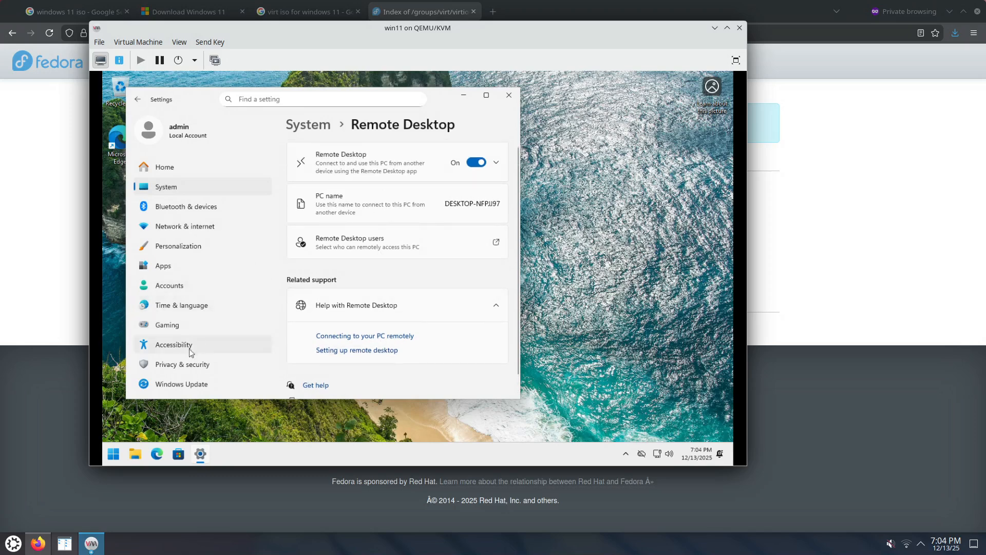
Open the advanced system settings from the Windows About page.
click(180, 190)
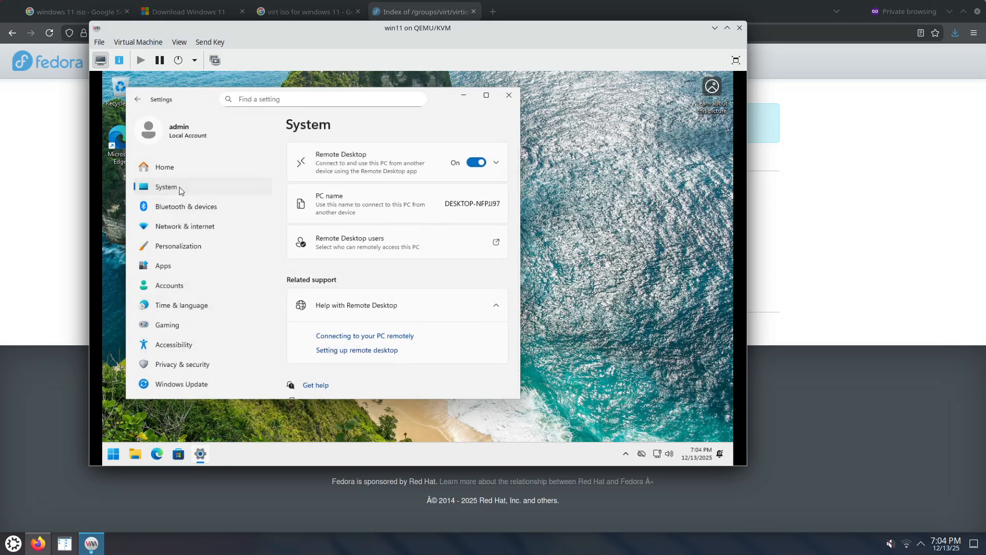
scroll(458, 226, down, 3)
scroll(459, 228, down, 10)
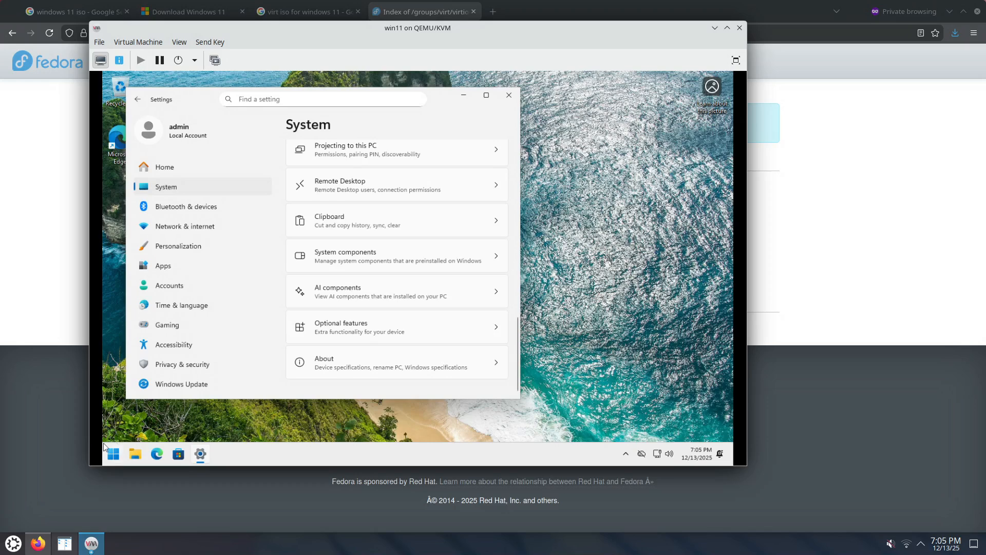
right_click(113, 453)
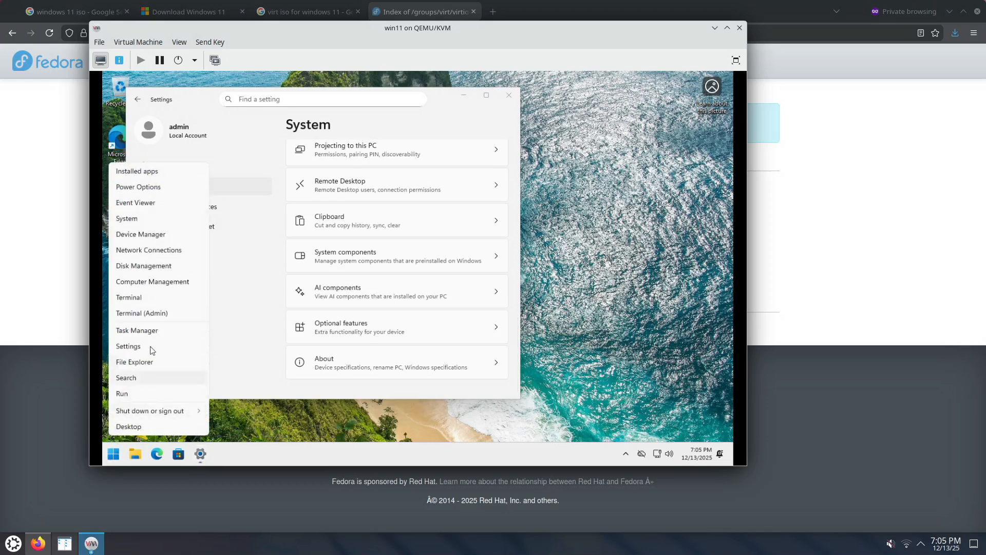
click(149, 218)
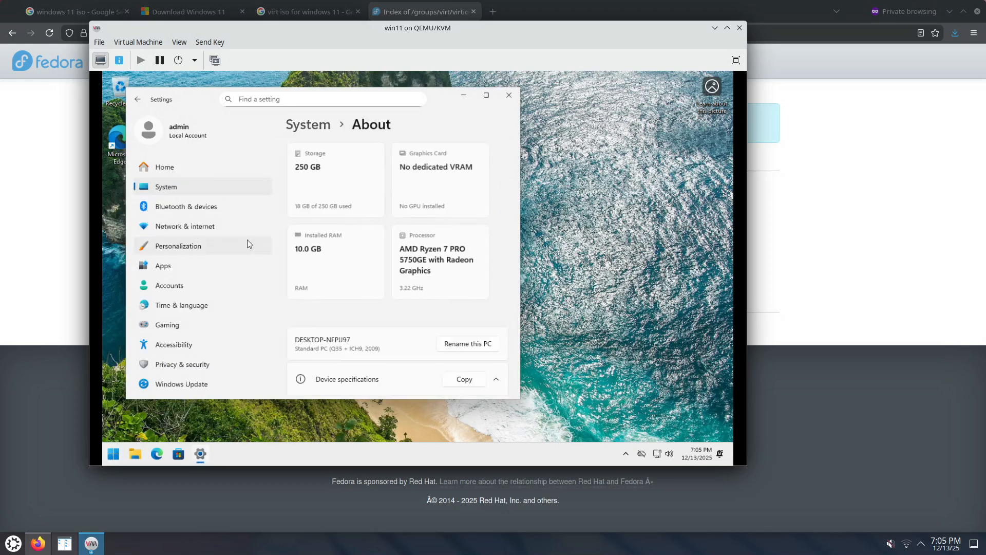
scroll(409, 262, down, 1)
scroll(473, 262, down, 2)
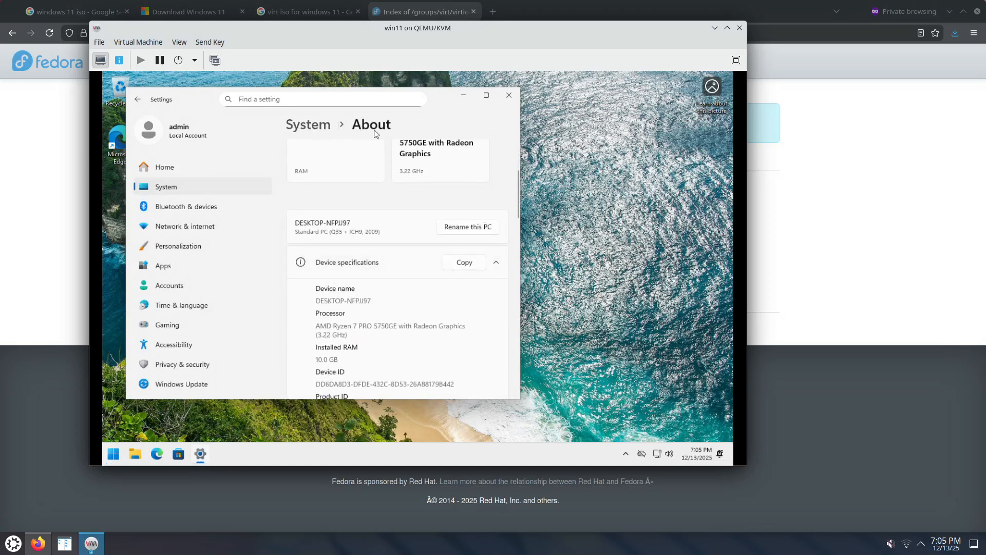
scroll(470, 250, down, 2)
scroll(470, 250, down, 10)
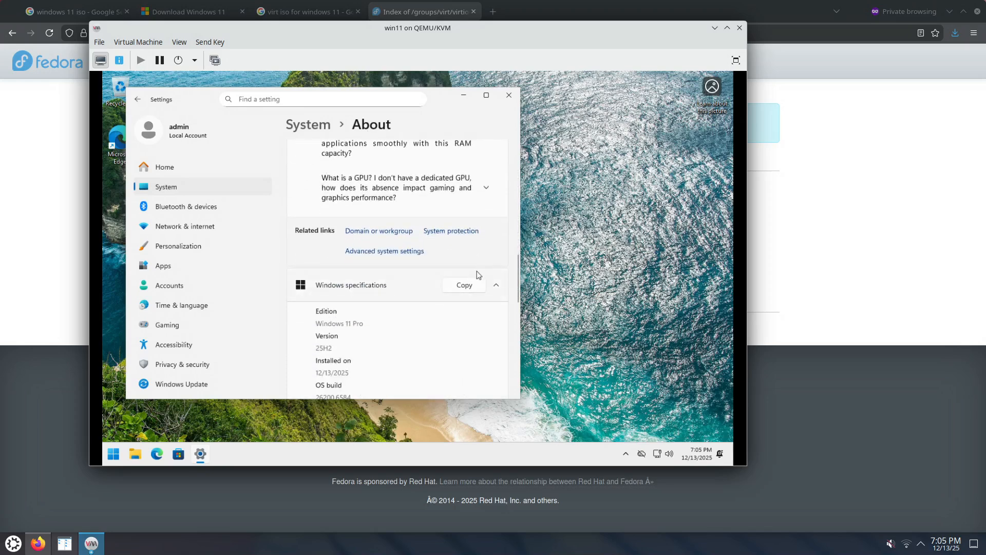
click(405, 252)
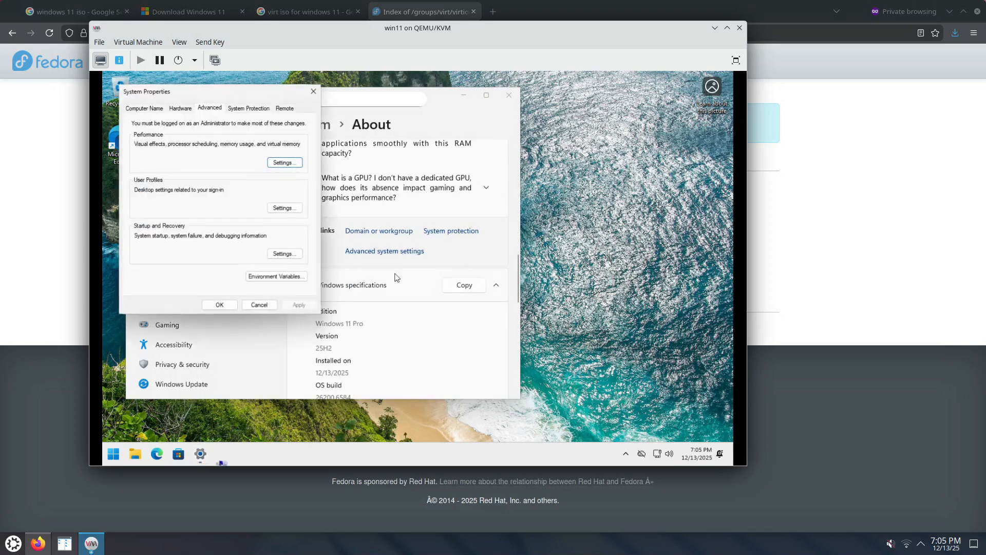
Rename the Windows computer to win11 and restart it immediately to apply the change.
click(157, 109)
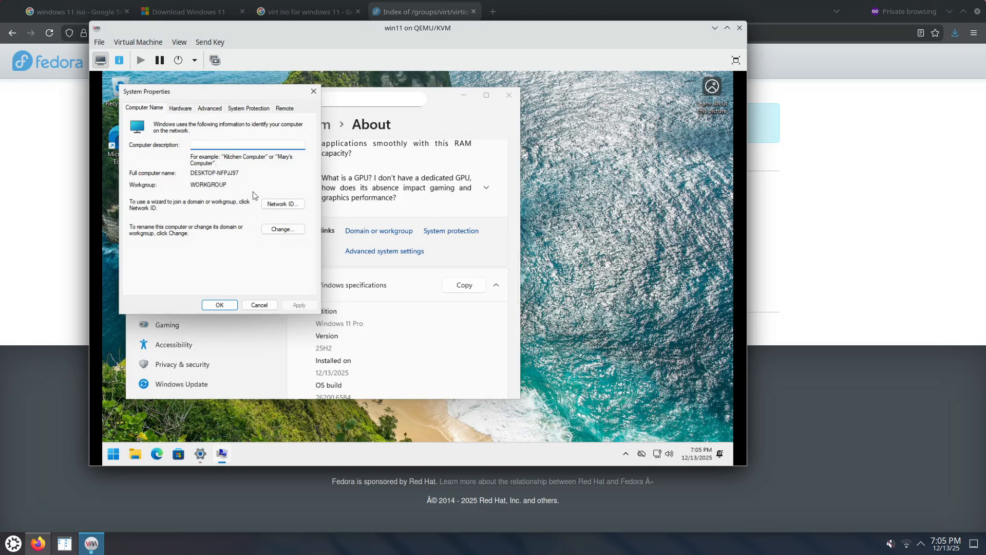
click(281, 231)
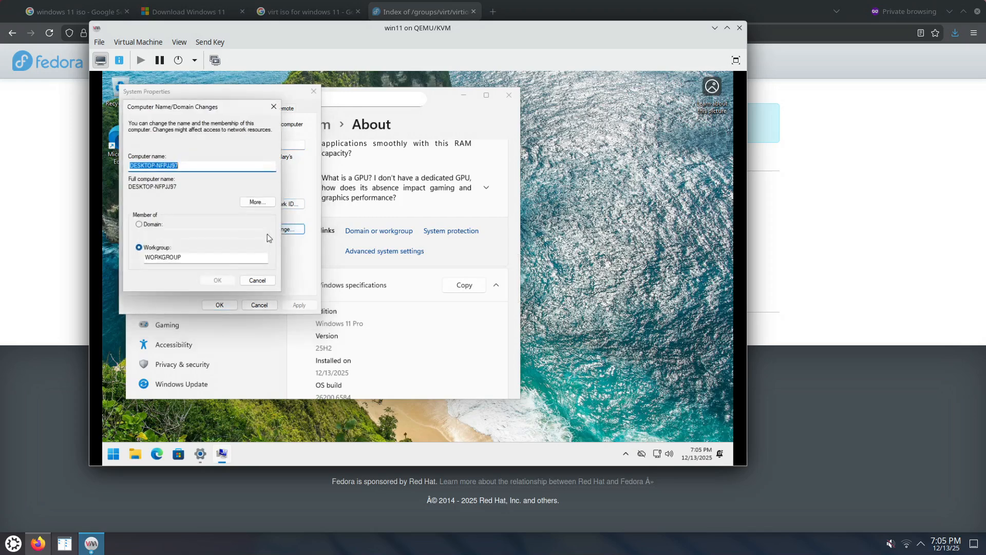
text(win11)
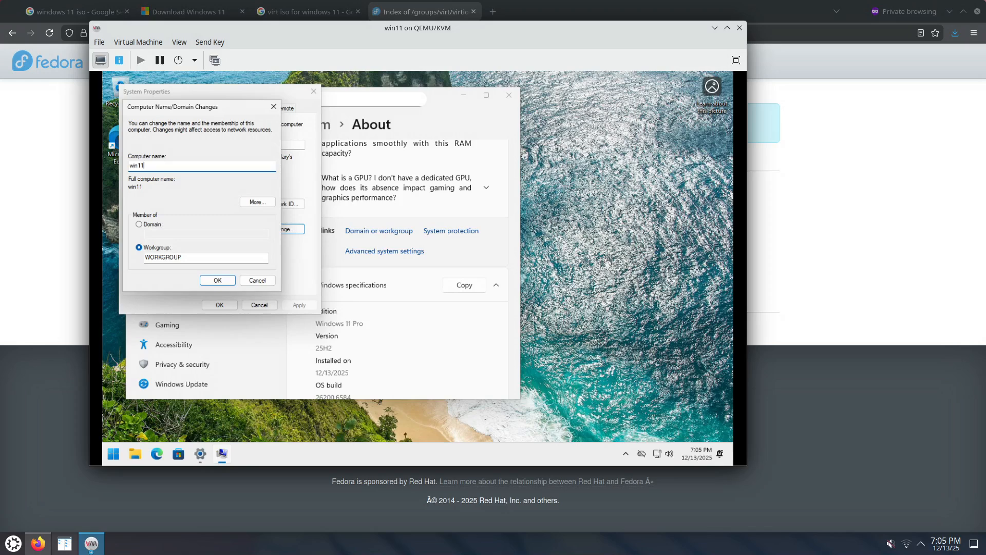
click(218, 282)
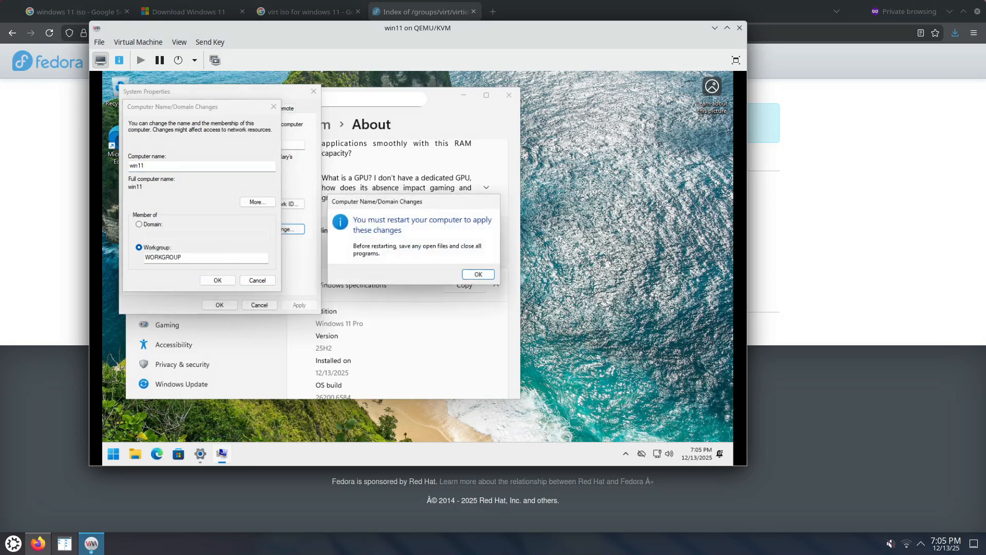
click(476, 276)
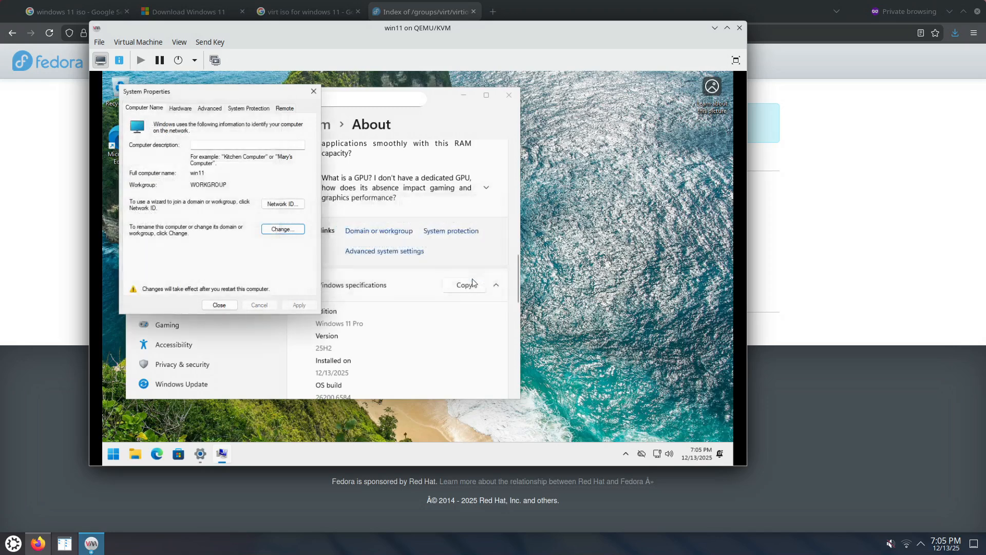
click(218, 304)
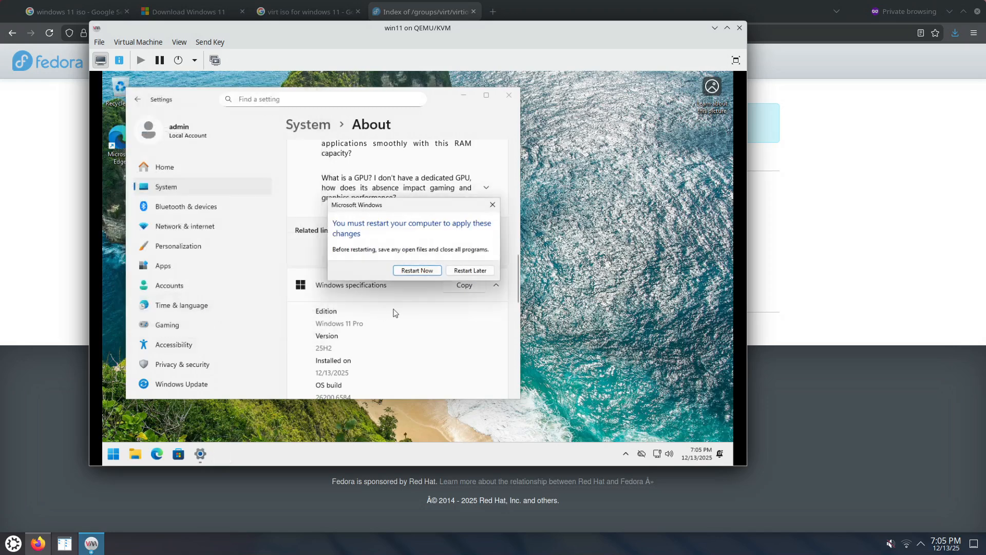
click(418, 273)
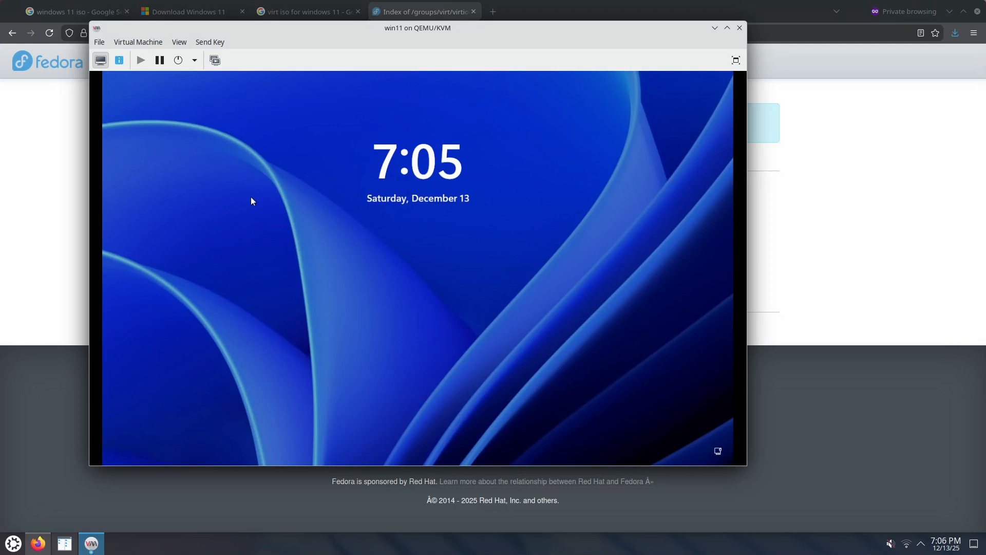
Show the hardware details of the win11 virtual machine's network interface to look up its IP address.
drag(375, 34, 496, 57)
click(229, 81)
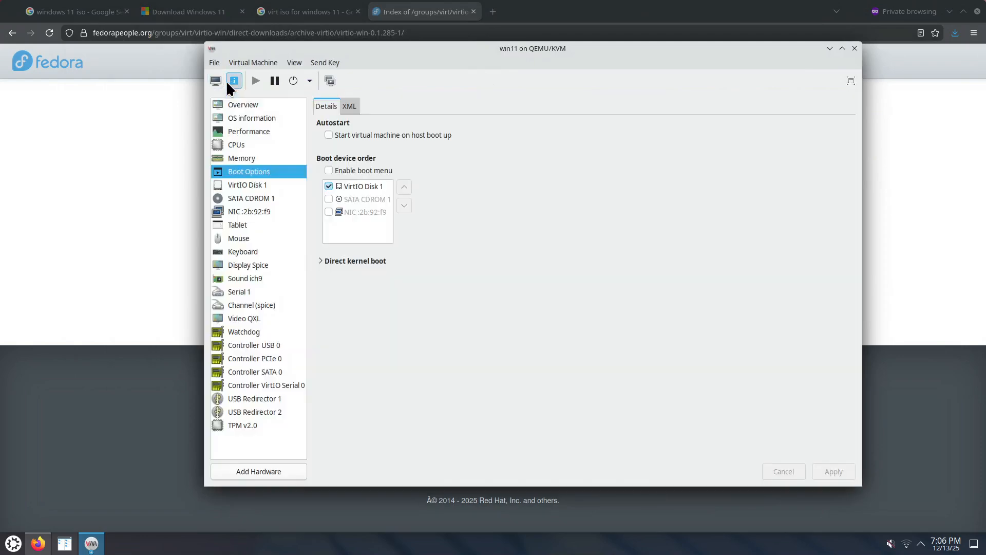
click(261, 212)
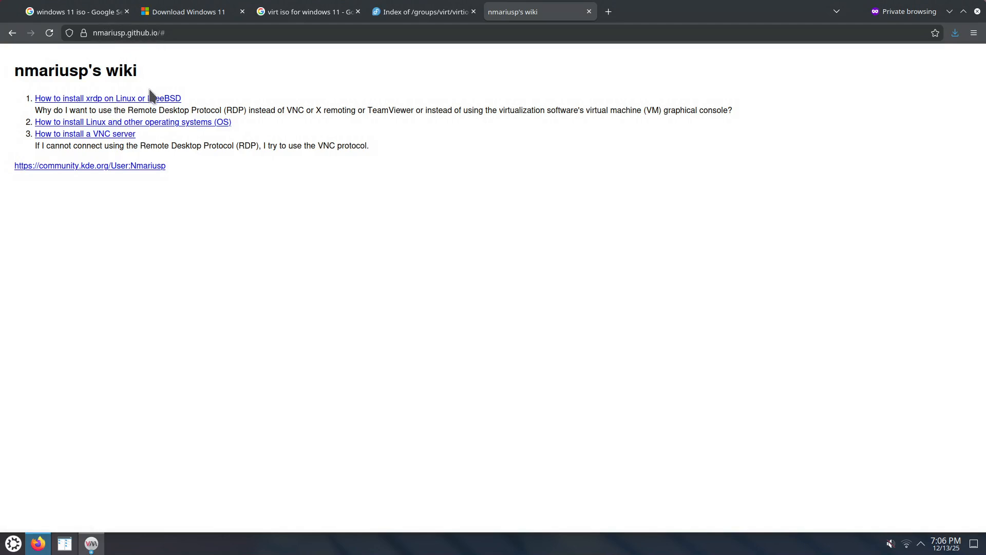
Open the wiki's xrdp installation guide in a new browser tab and copy its FreeRDP 2 command line.
right_click(133, 99)
click(154, 109)
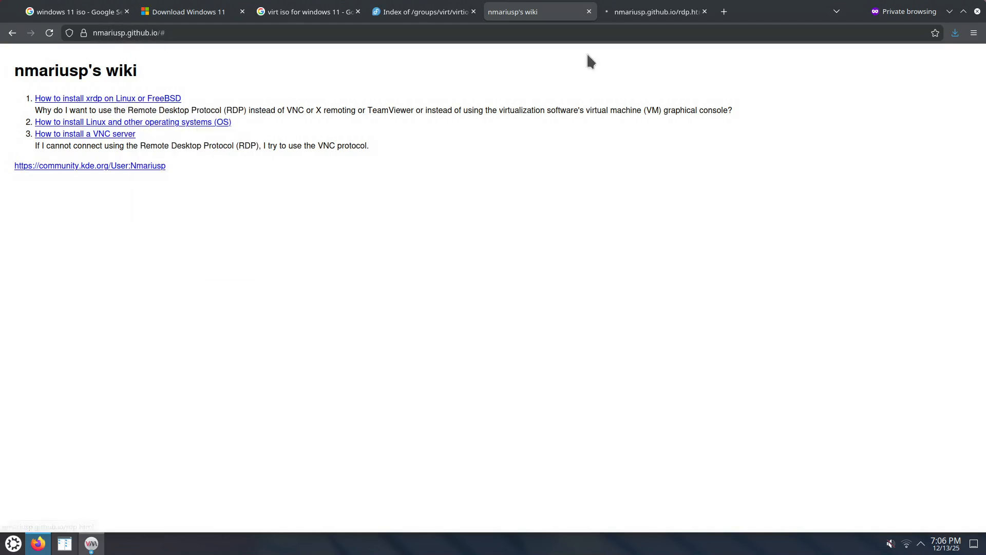
click(648, 12)
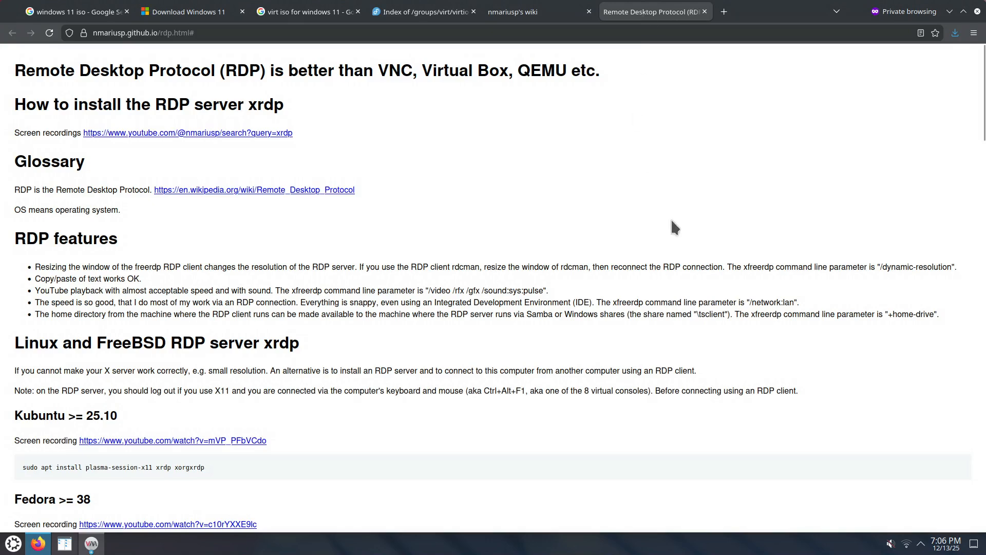
key(End)
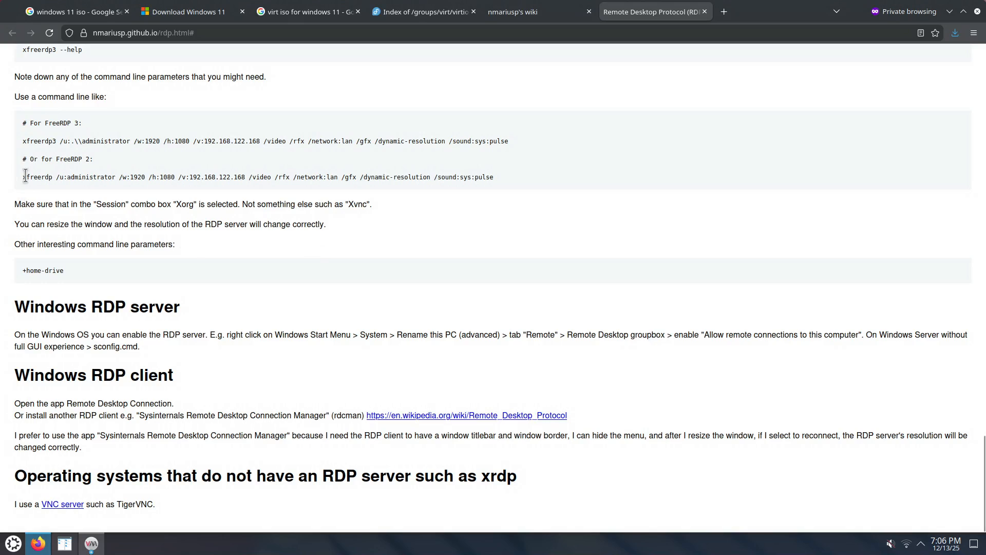
drag(24, 176, 511, 180)
right_click(455, 177)
click(467, 185)
Switch to Kate, paste the copied xfreerdp command into a blank document and enlarge the text.
click(13, 543)
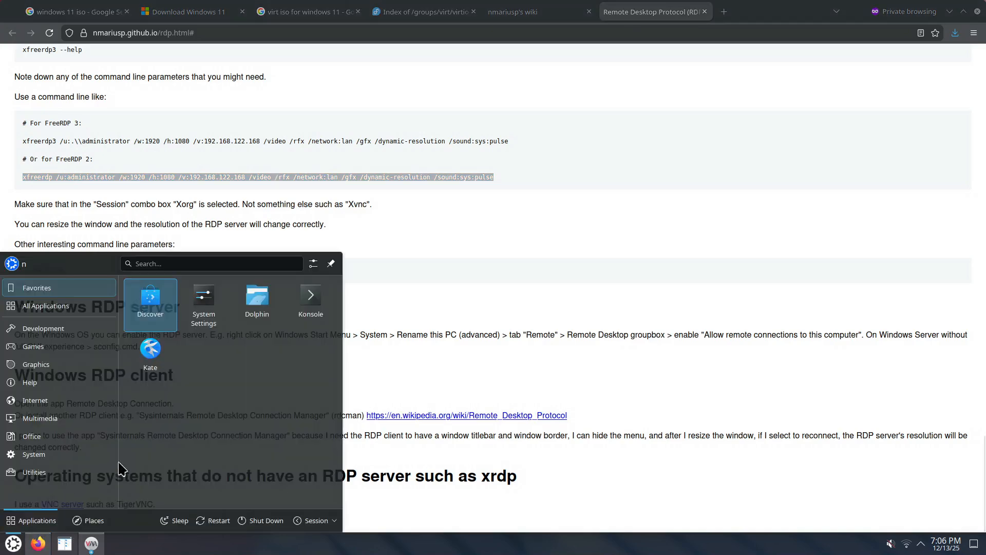
click(221, 364)
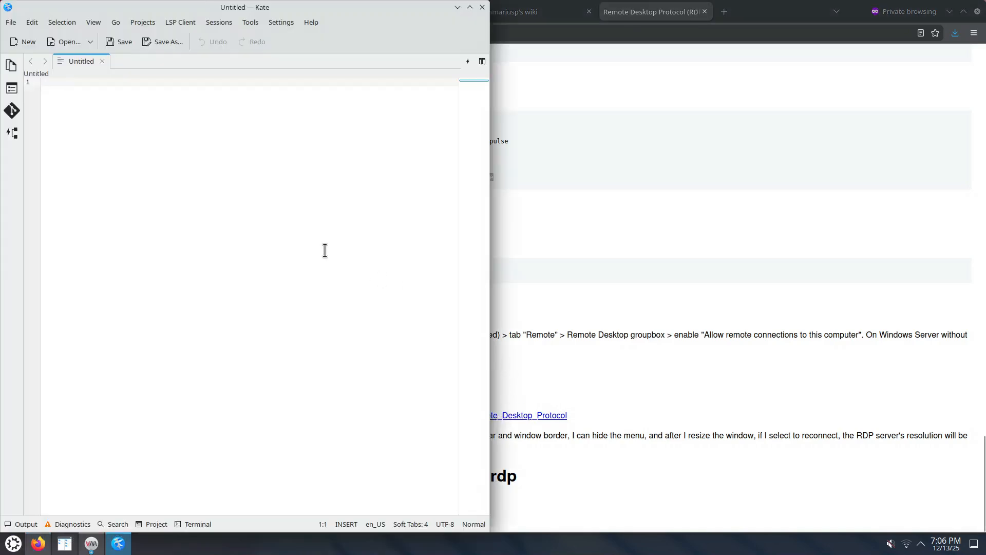
key(ctrl+v)
scroll(321, 257, up, 3)
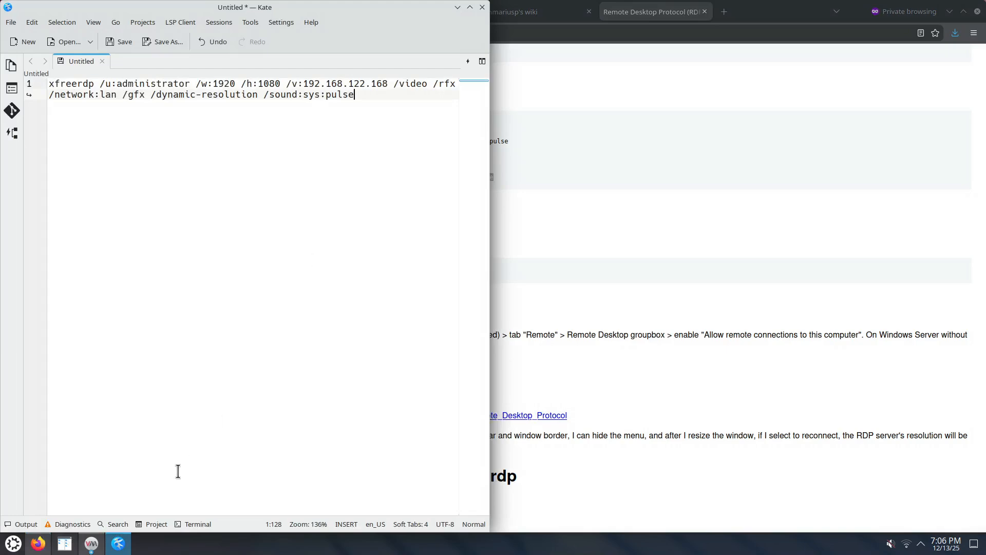
Replace the /v: address in the xfreerdp command with the virtual machine's IP address, 192.168.122.239.
click(93, 544)
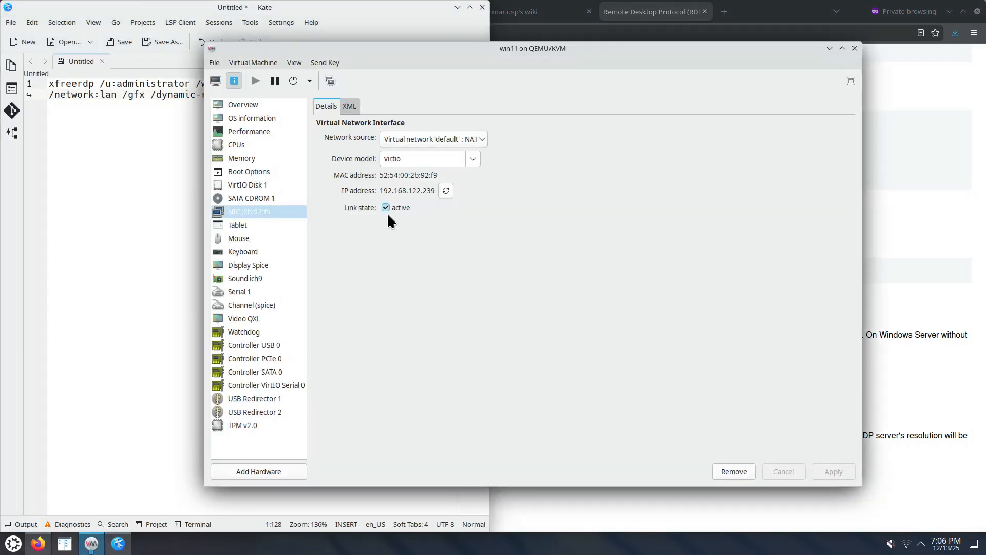
drag(379, 191, 435, 208)
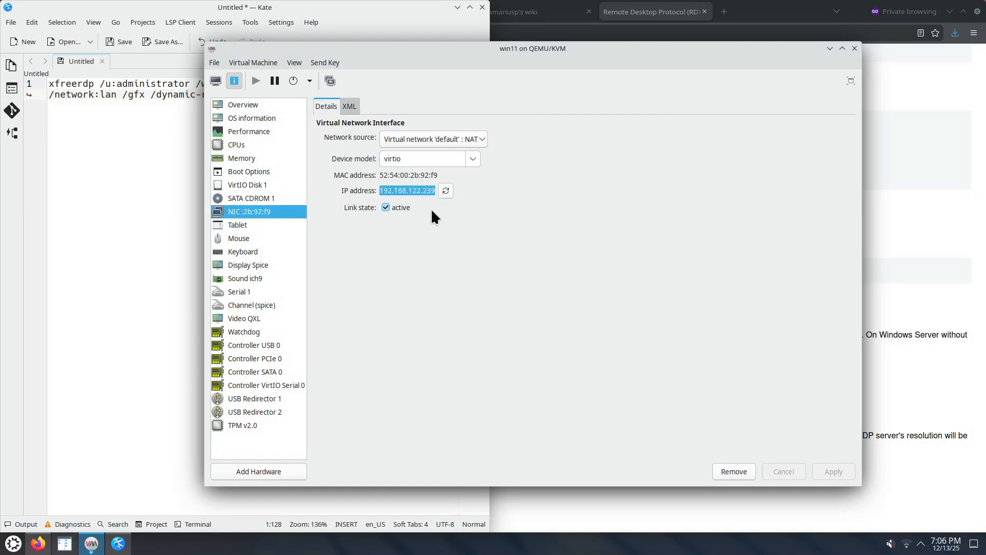
click(151, 137)
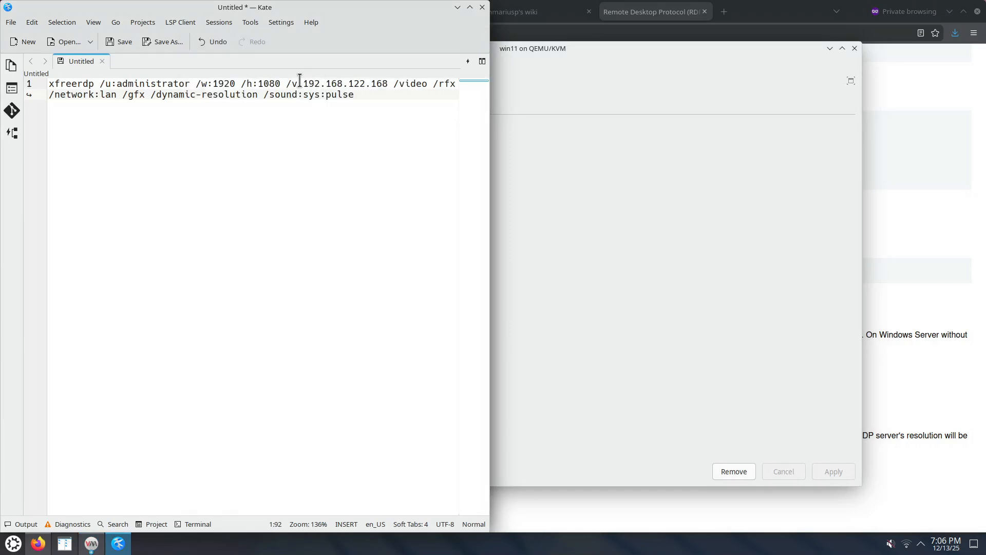
drag(303, 83, 386, 84)
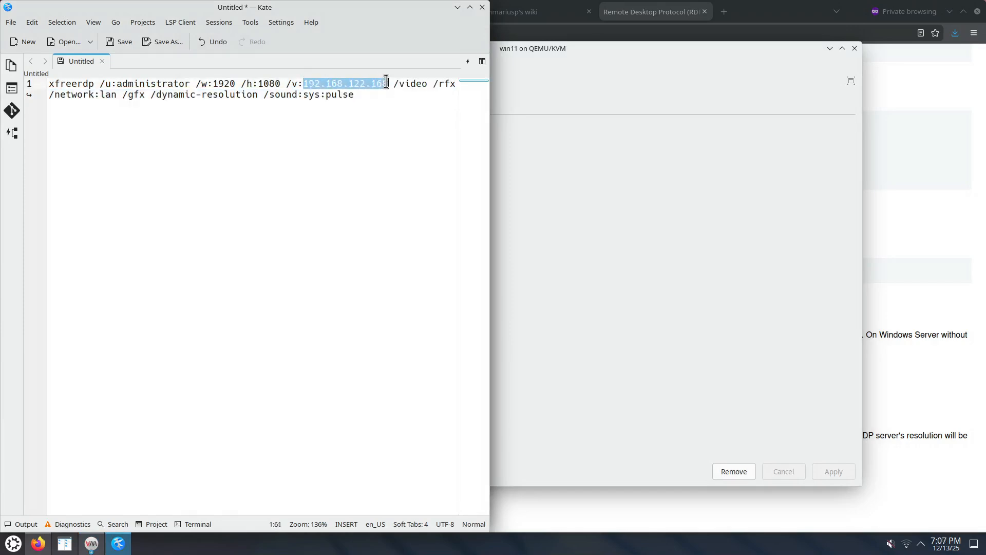
key(ctrl+v)
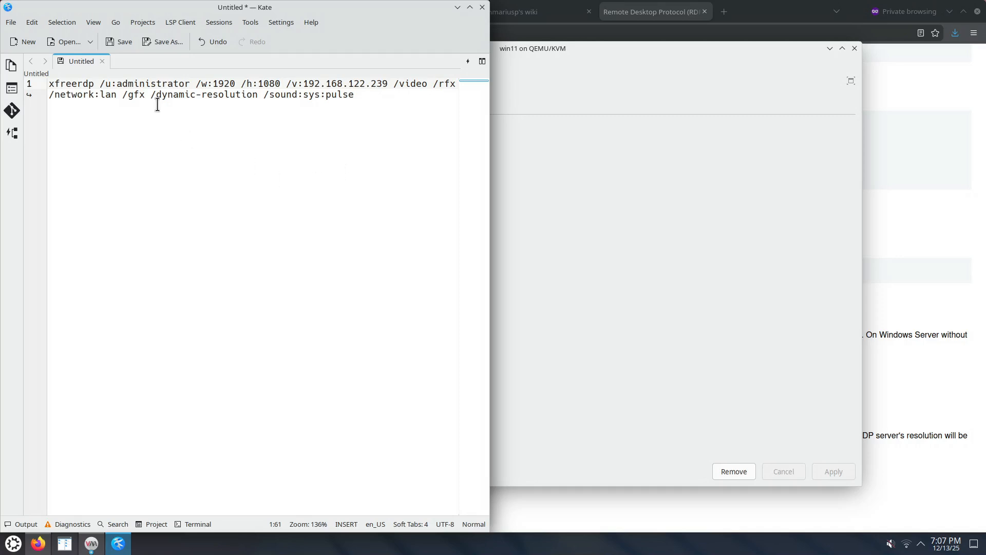
Change the /u: value in the xfreerdp command to .\\admin.
drag(149, 84, 190, 84)
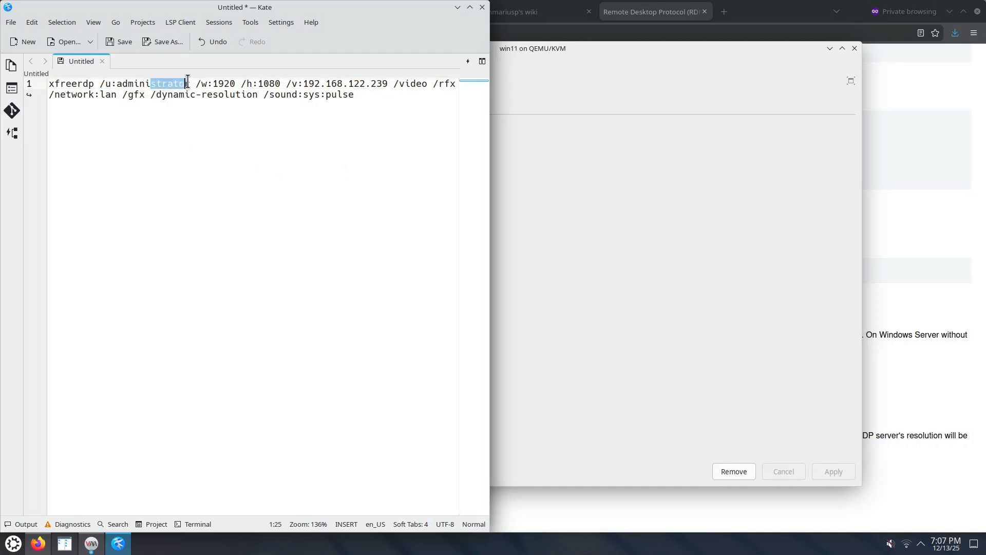
key(BackSpace)
key(BackSpace)
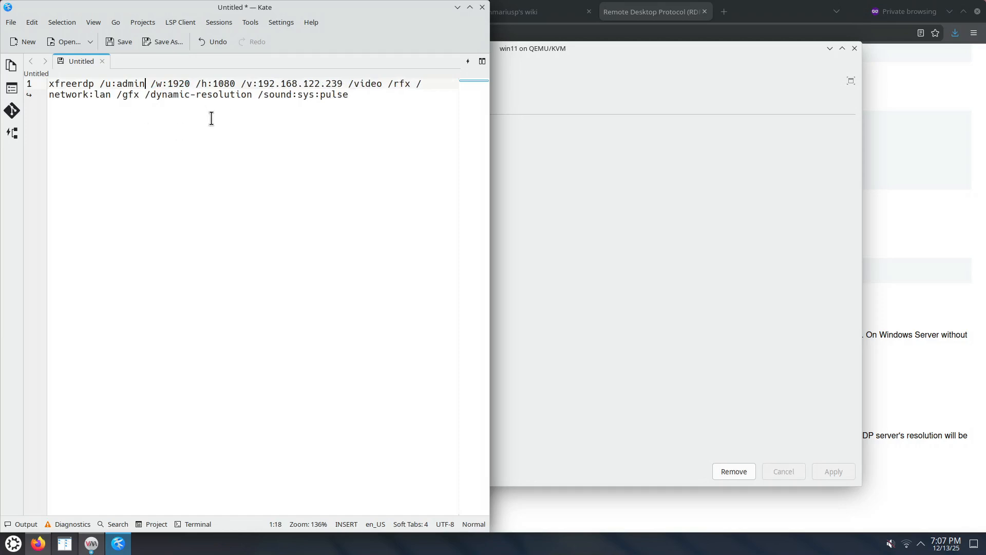
click(117, 84)
text(.)
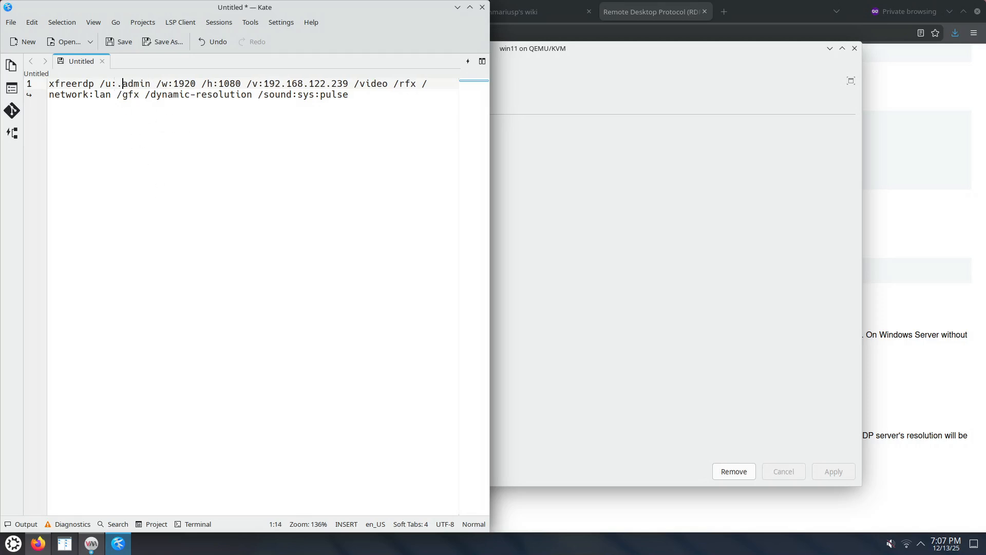
text(\\)
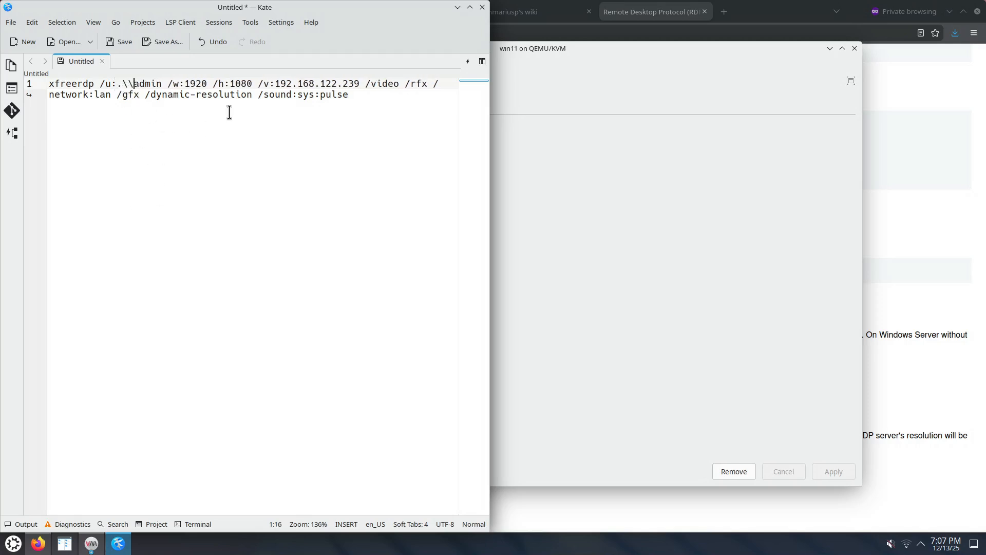
Review the xfreerdp command's user, display size, video, network, sound and dynamic-resolution parameters.
drag(116, 84, 273, 83)
drag(365, 84, 249, 94)
drag(109, 94, 50, 106)
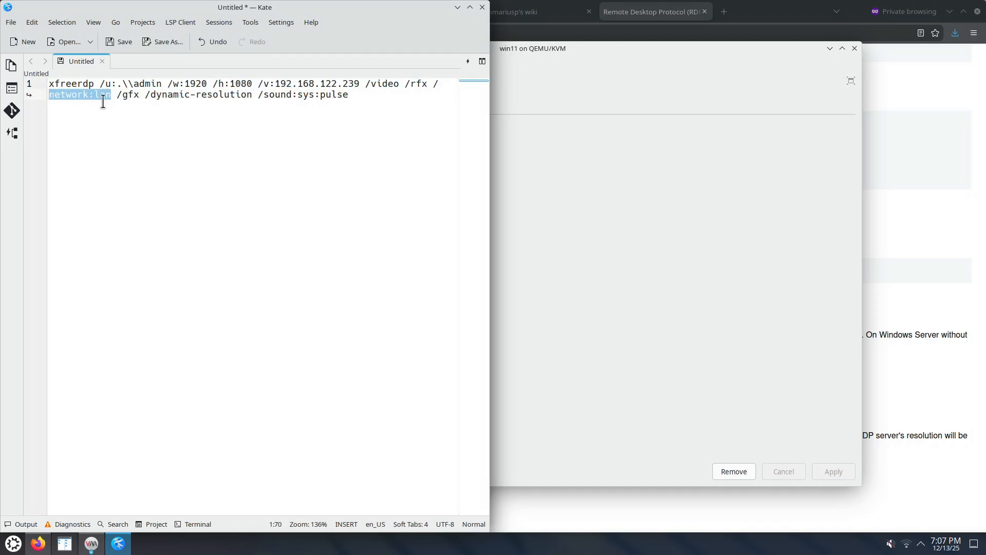
click(257, 96)
drag(257, 96, 329, 129)
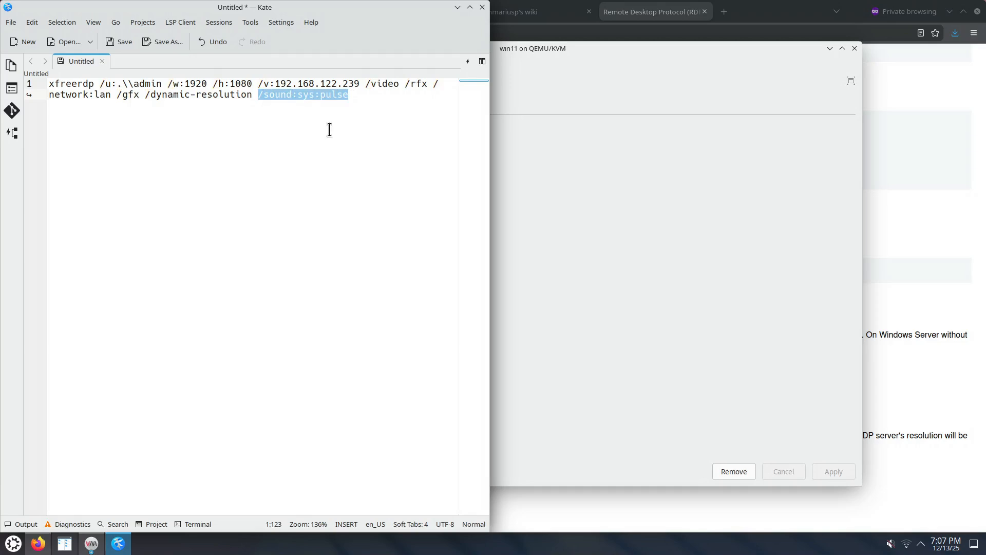
drag(146, 96, 254, 98)
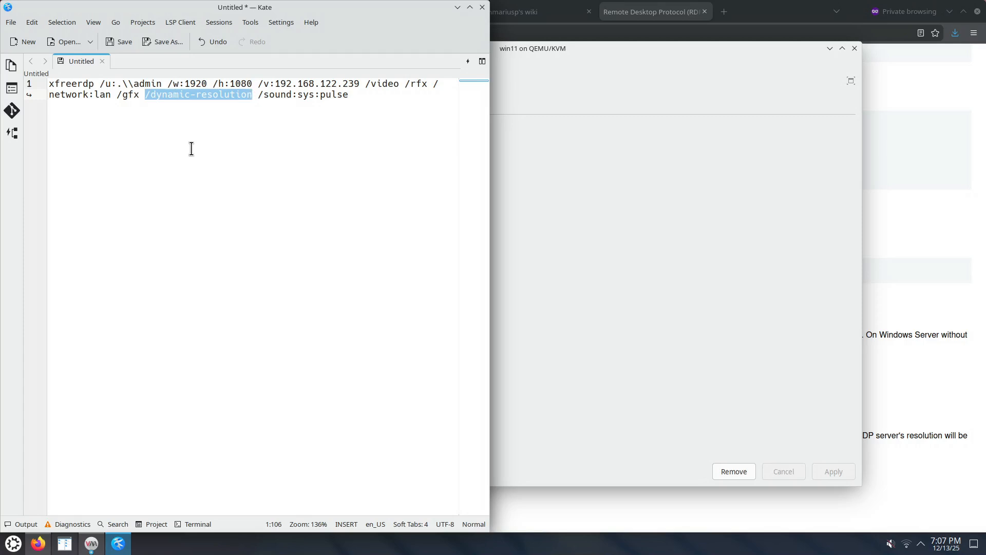
Copy the entire xfreerdp command from the Kate document.
drag(352, 95, 79, 70)
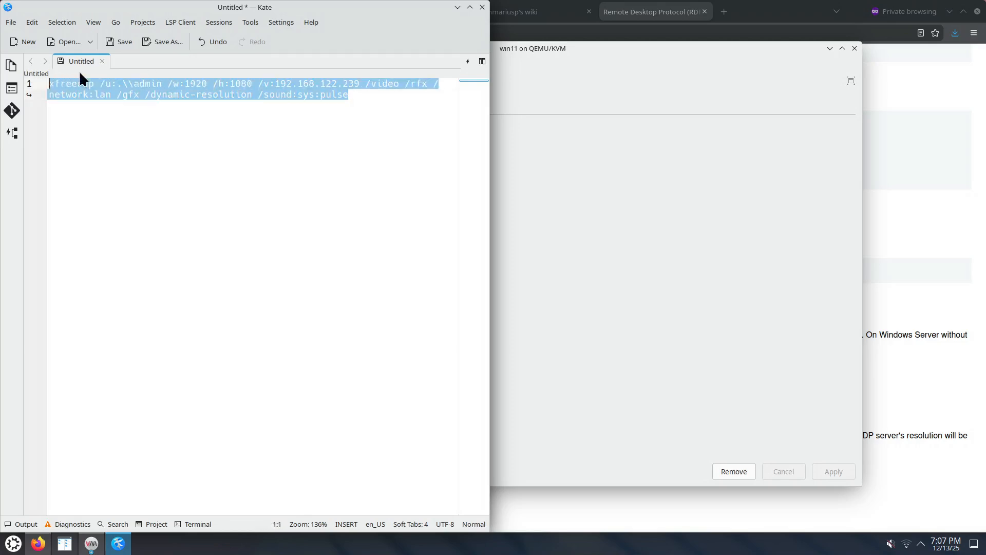
right_click(107, 85)
click(132, 109)
Switch to a new Konsole window, paste the xfreerdp command, enlarge the text and run it.
click(14, 544)
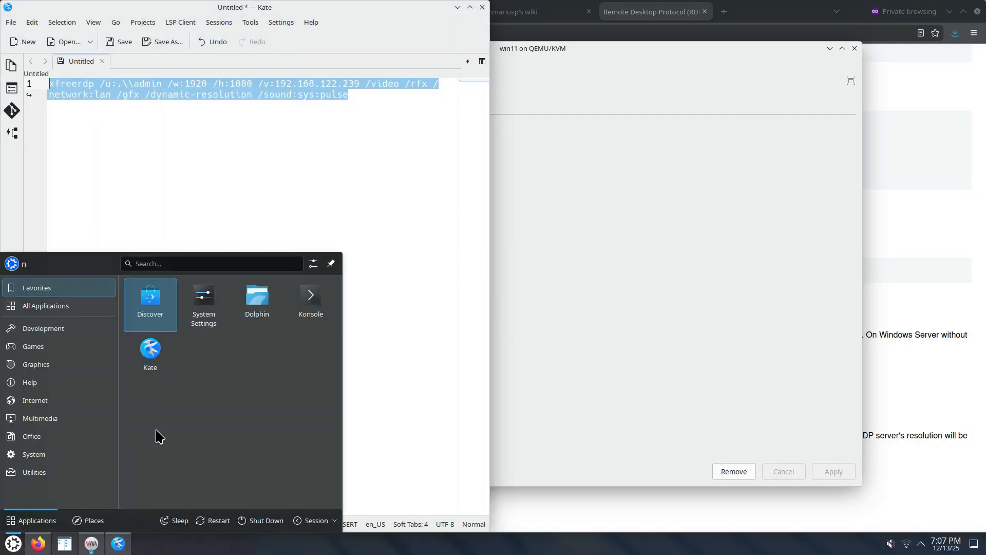
click(293, 304)
right_click(221, 171)
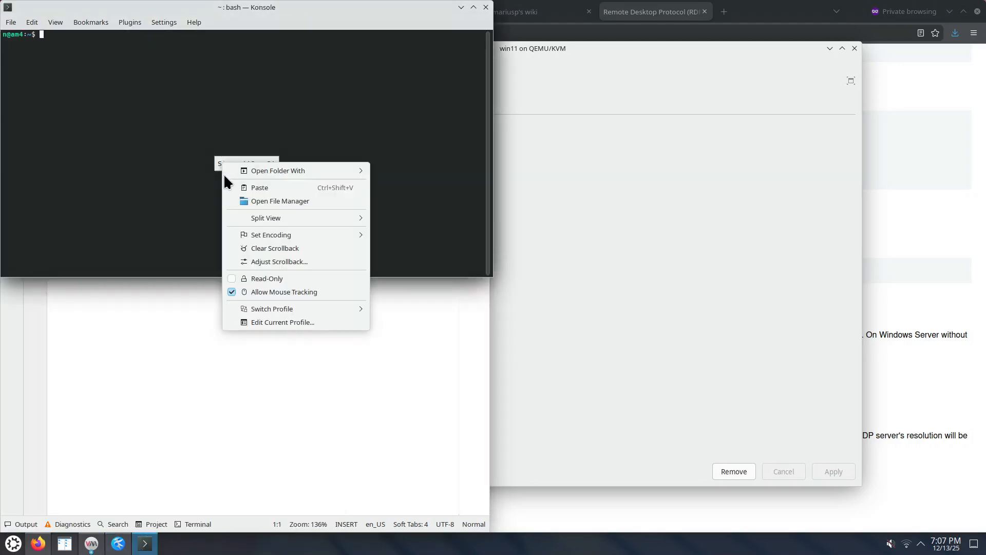
click(263, 187)
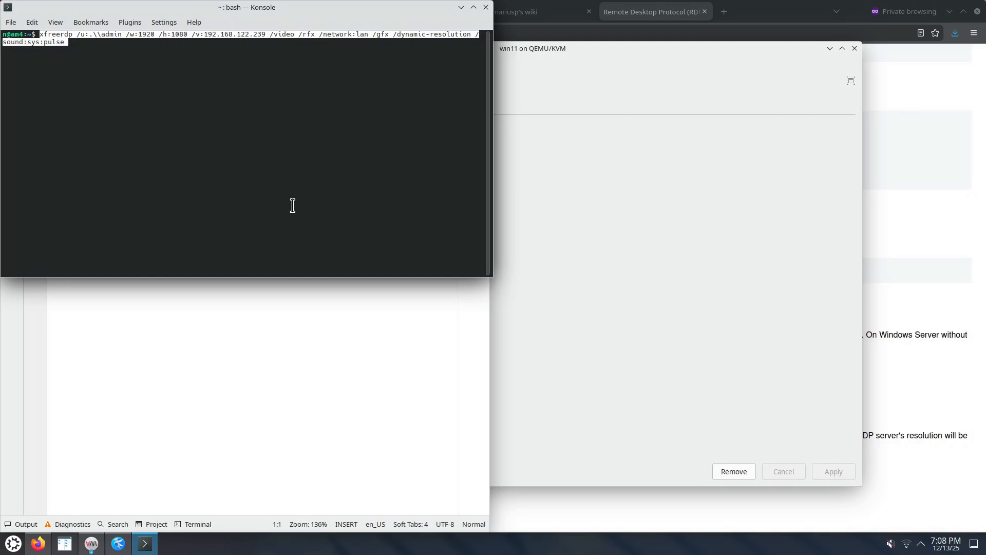
key(ctrl+plus)
key(Return)
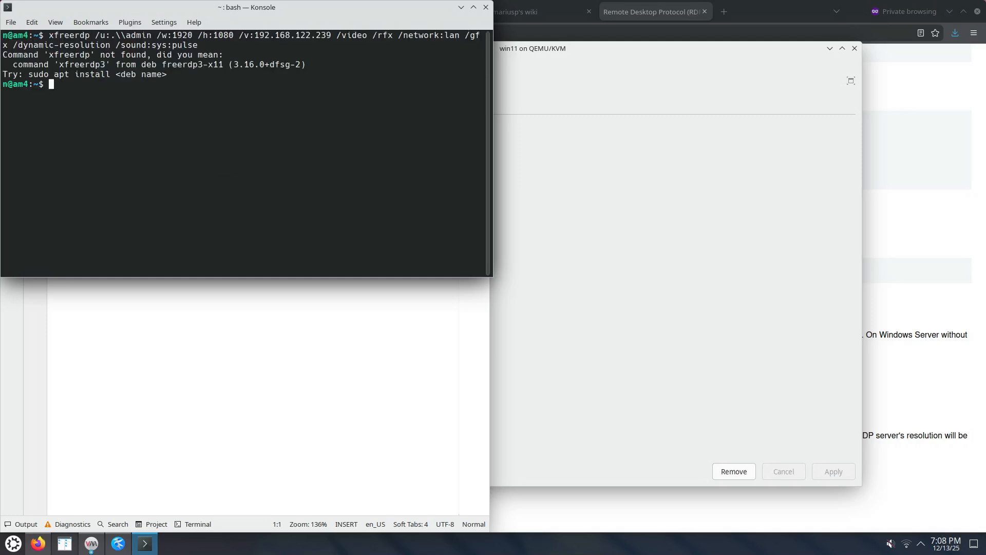
Recall the command, change the program name to xfreerdp3 and run it.
key(Up)
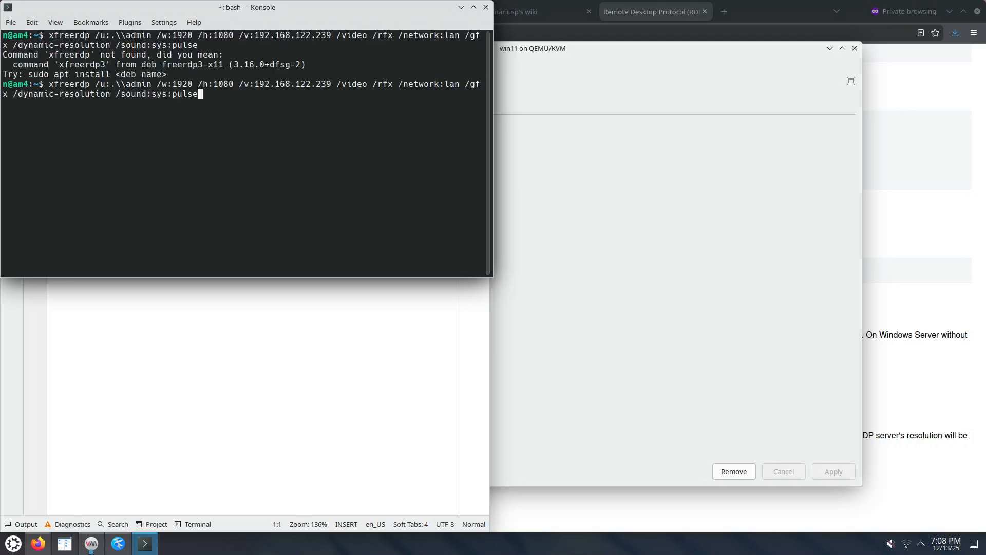
key(Home)
key(ctrl+Right)
text(3)
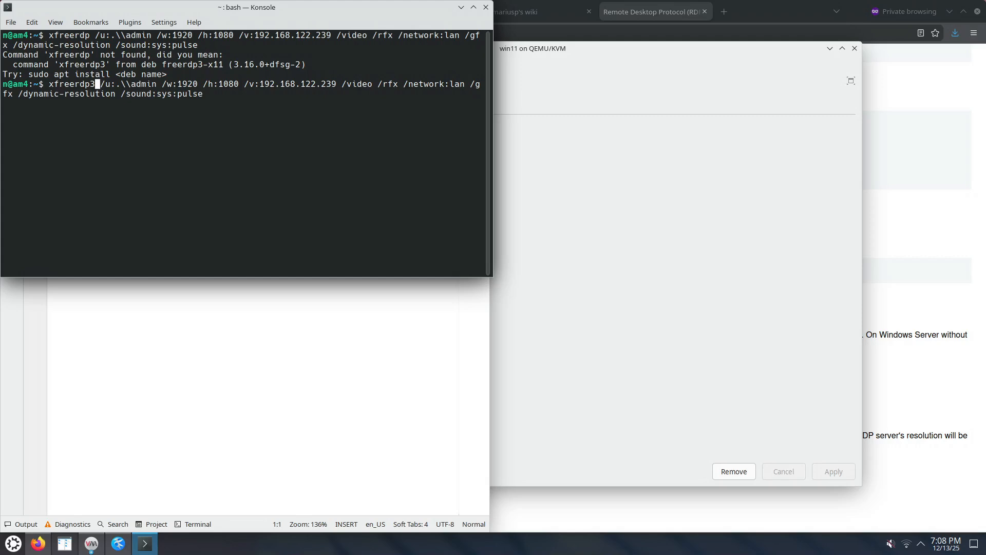
key(Return)
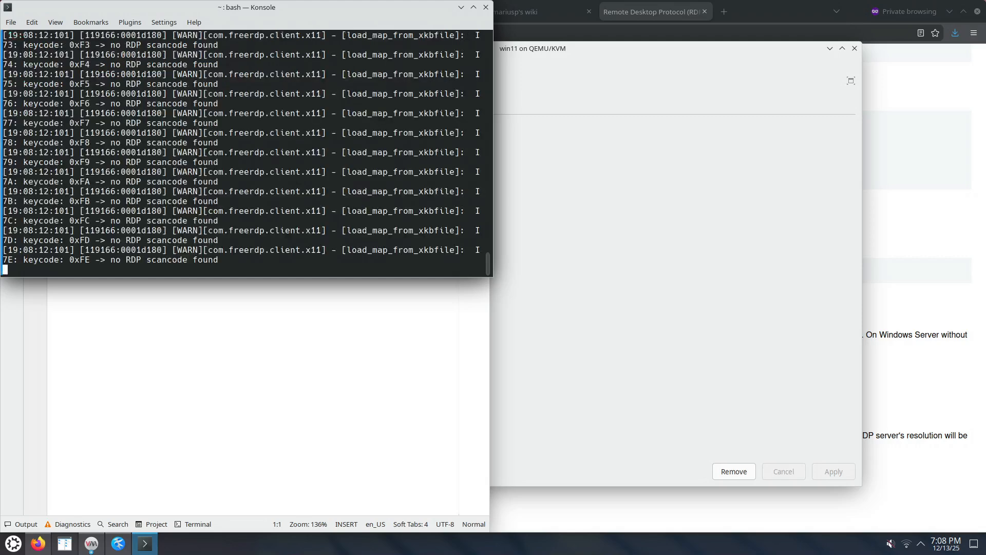
Trust the virtual machine's certificate with Y and enter the account password to open the remote session.
text(Y/T/N) Y)
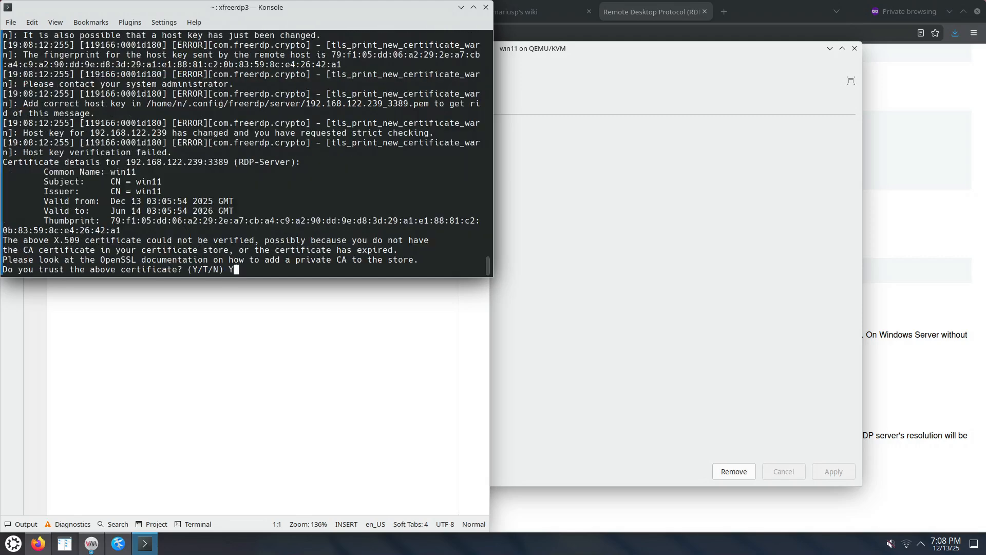
key(Return)
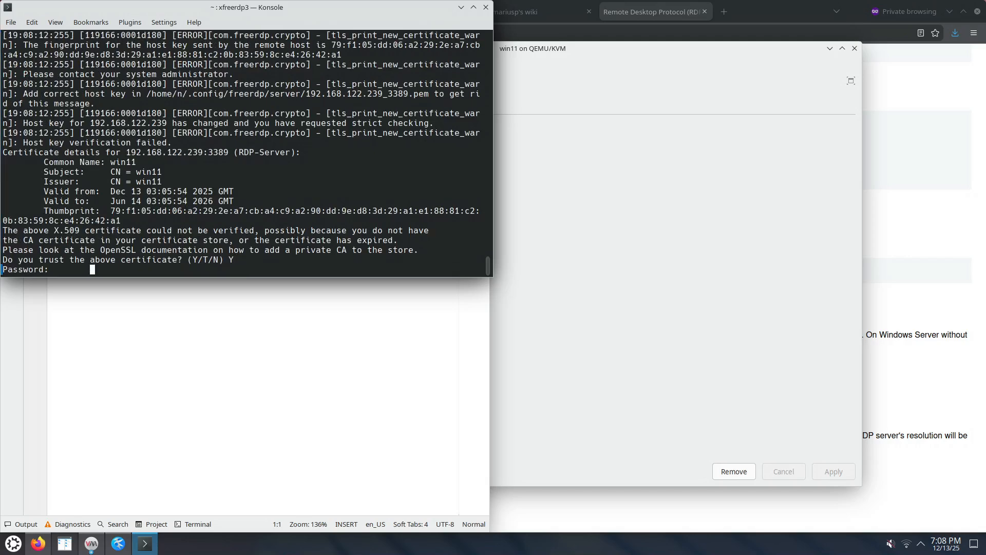
key(Return)
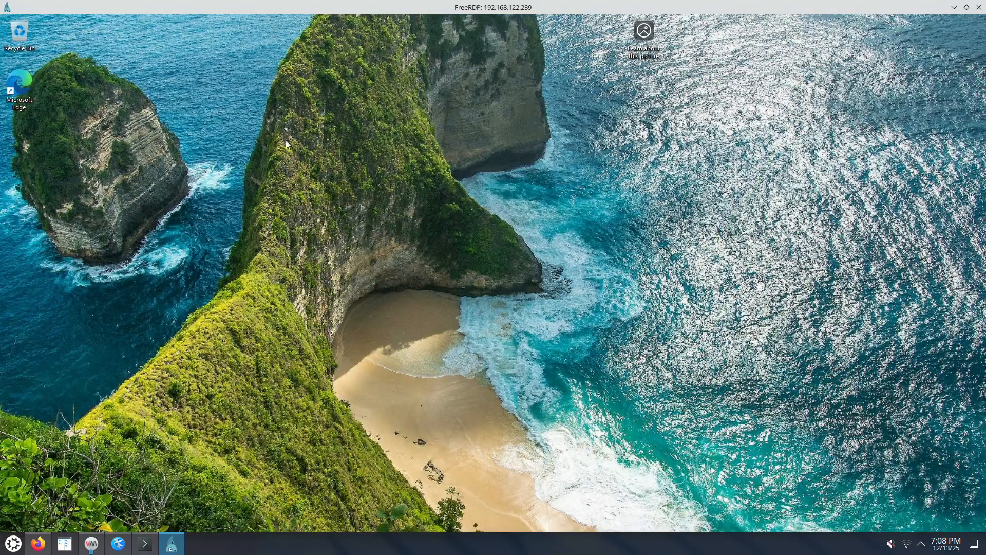
Try moving, enlarging and maximizing the FreeRDP window to test dynamic resolution, and close the session.
double_click(395, 14)
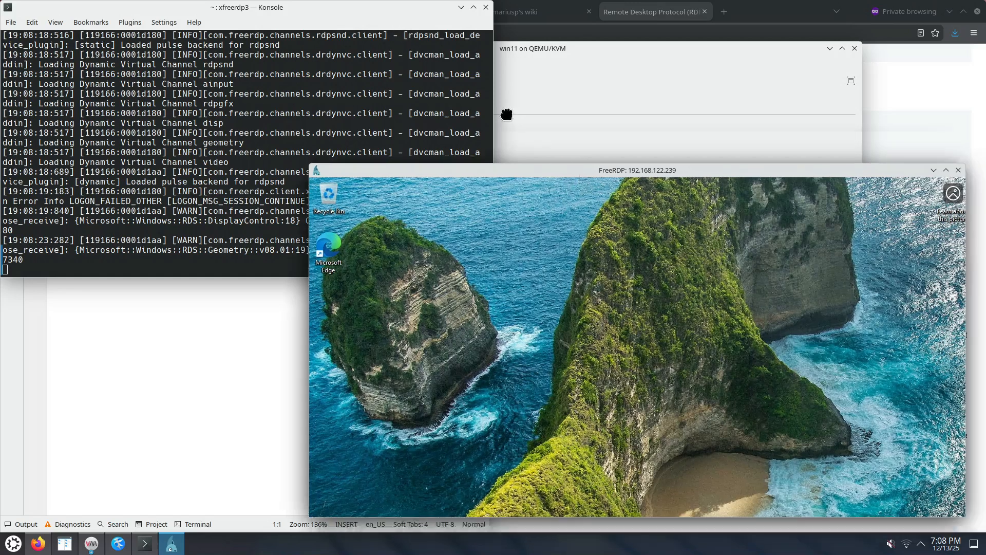
drag(580, 170, 448, 69)
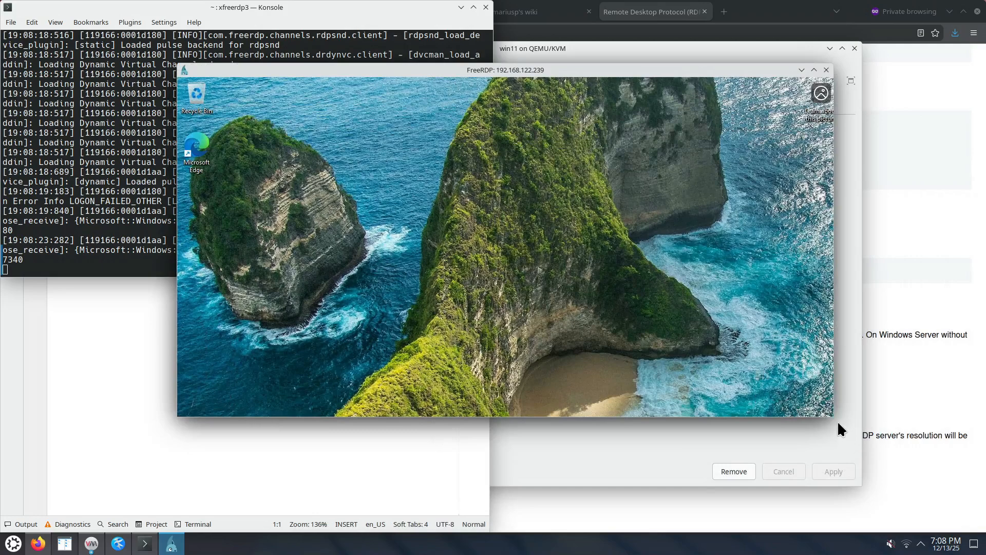
drag(832, 416, 914, 510)
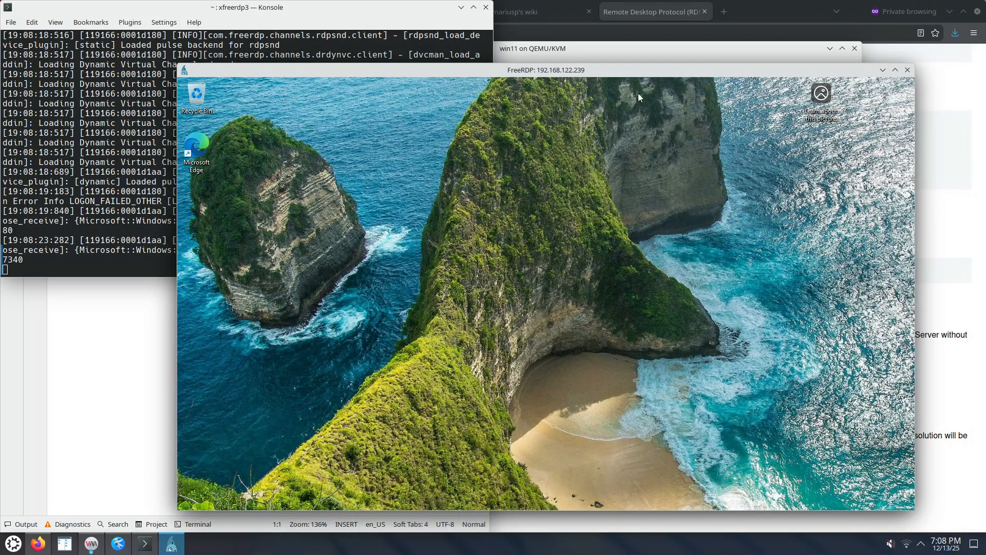
double_click(645, 70)
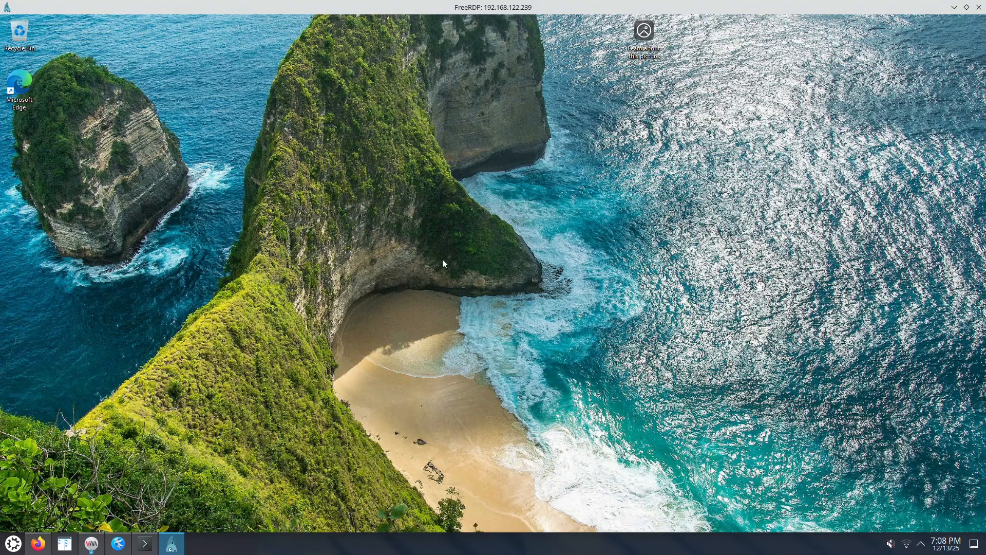
double_click(851, 6)
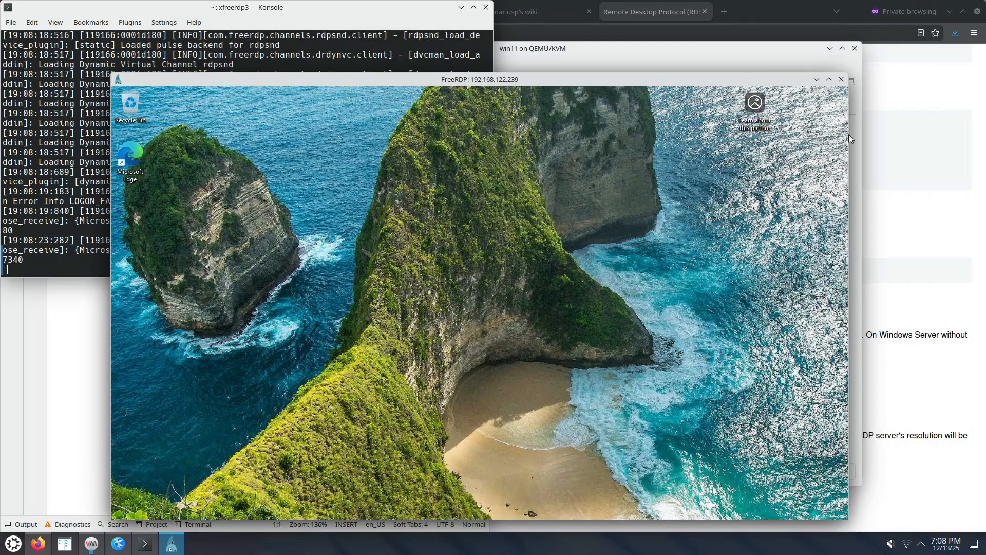
click(842, 80)
Recall the xfreerdp3 command, change its height parameter to /h:980 and reconnect with the account password.
key(Up)
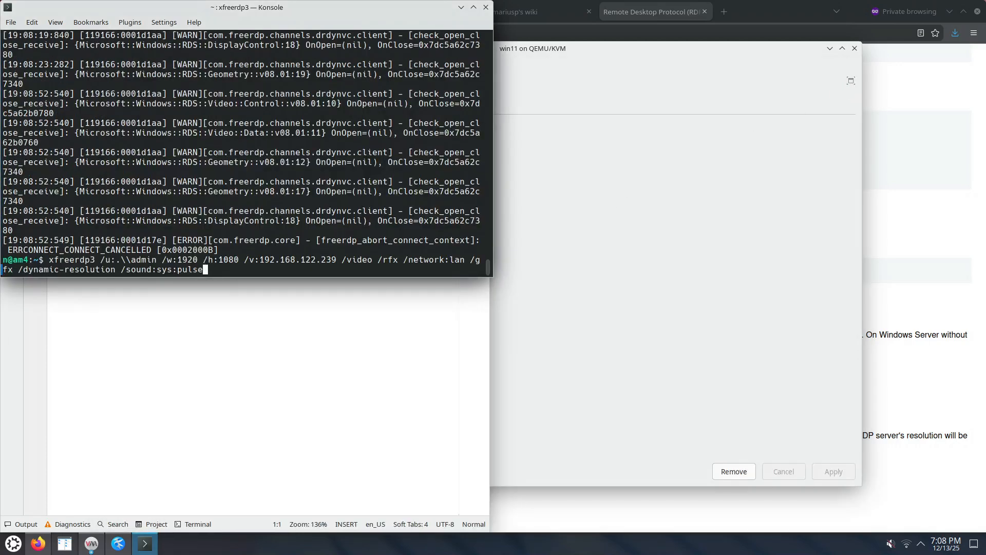
key(ctrl+Left)
key(ctrl+Left)
key(ctrl+Left)
key(ctrl+Left)
key(ctrl+Left)
key(ctrl+Left)
key(ctrl+Left)
key(ctrl+Left)
key(ctrl+Left)
key(ctrl+Left)
key(ctrl+Left)
key(ctrl+Left)
key(ctrl+Left)
key(Right)
key(Right)
key(BackSpace)
key(BackSpace)
text(9)
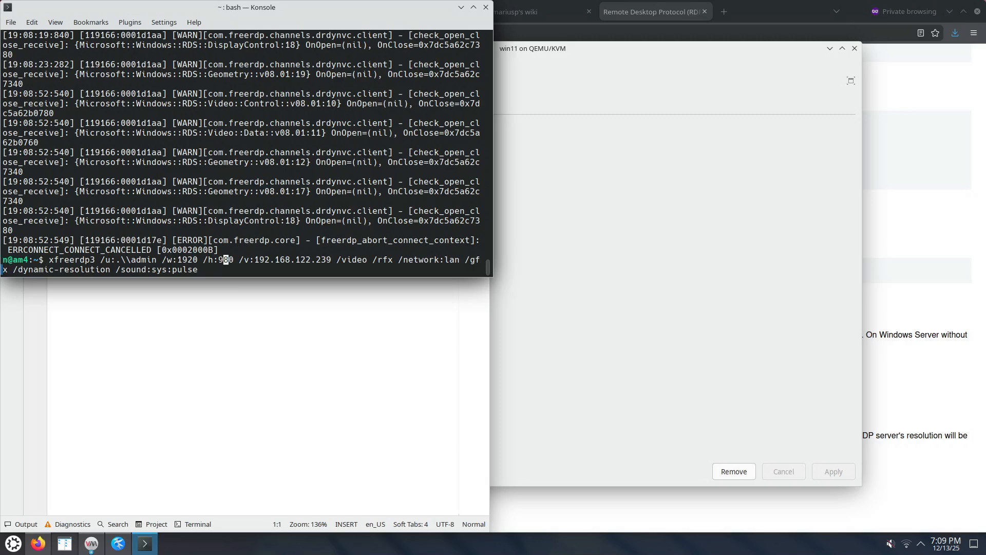
key(Return)
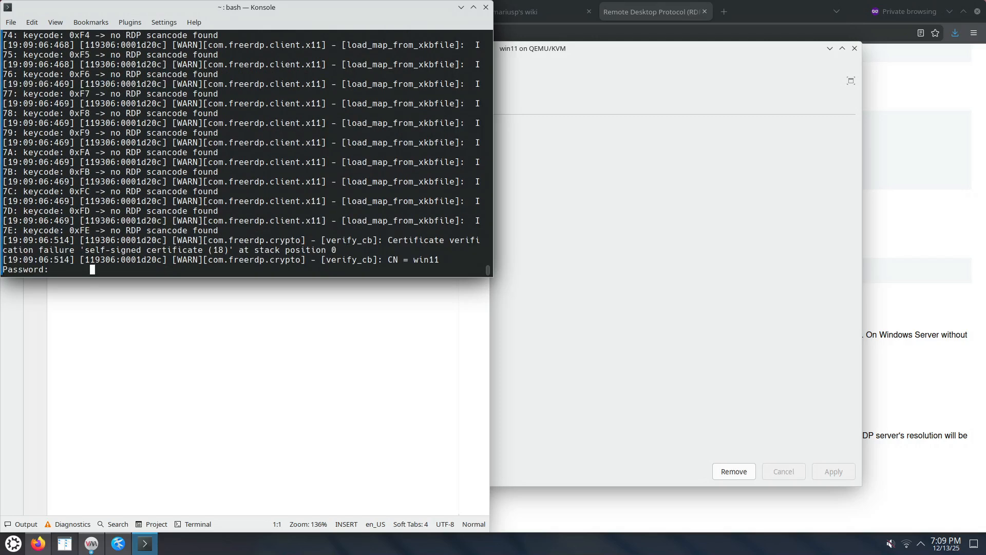
key(Return)
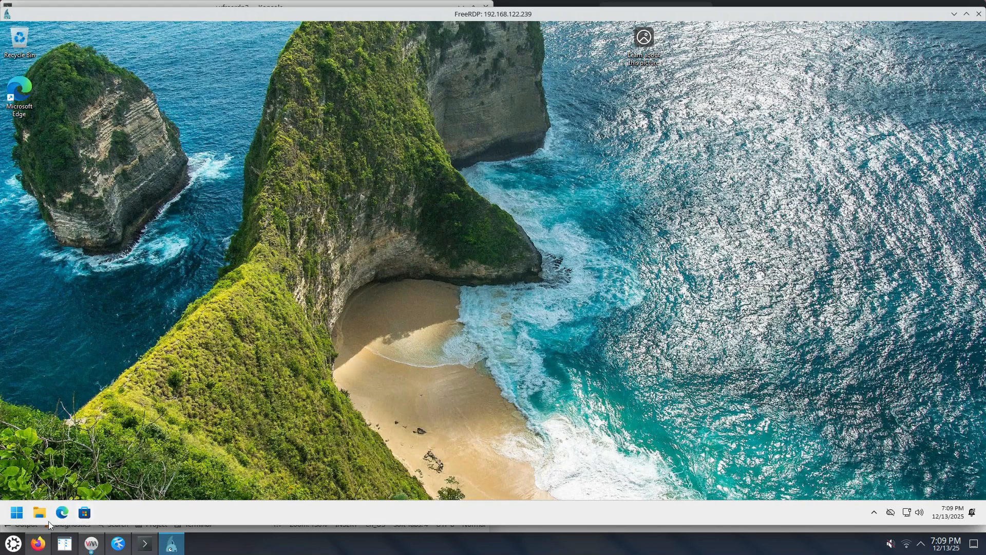
Inspect the remote desktop's Start menu and the system shortcuts offered by the Start button.
click(17, 511)
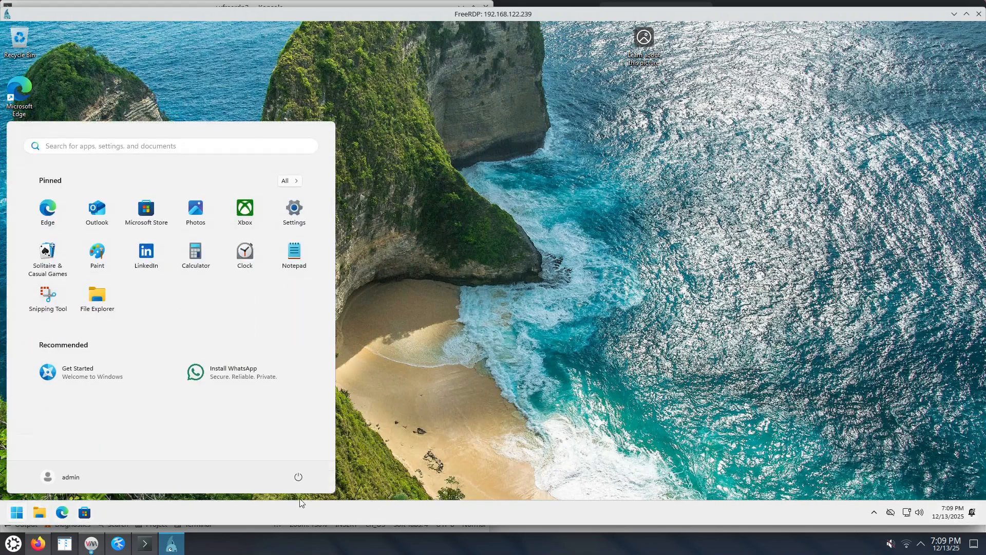
click(164, 509)
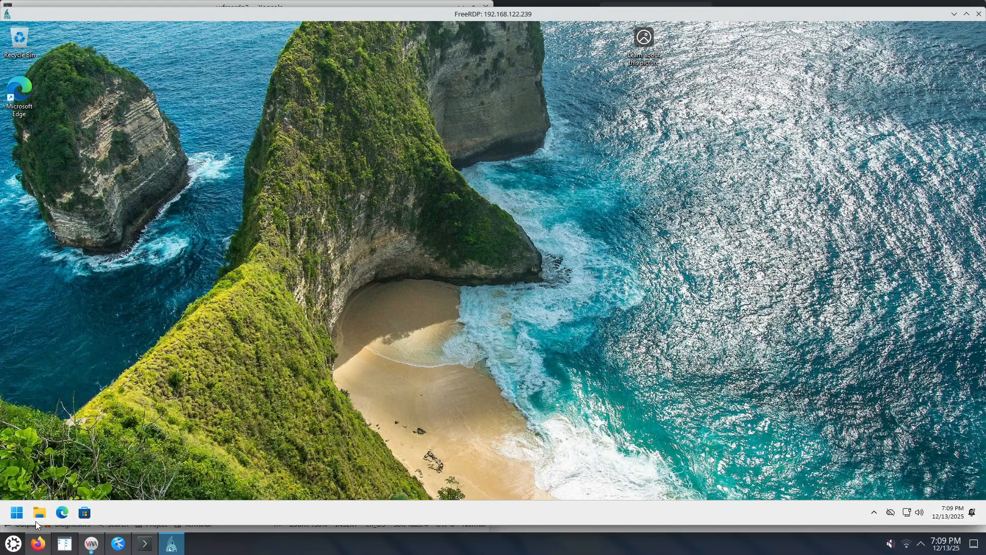
click(17, 512)
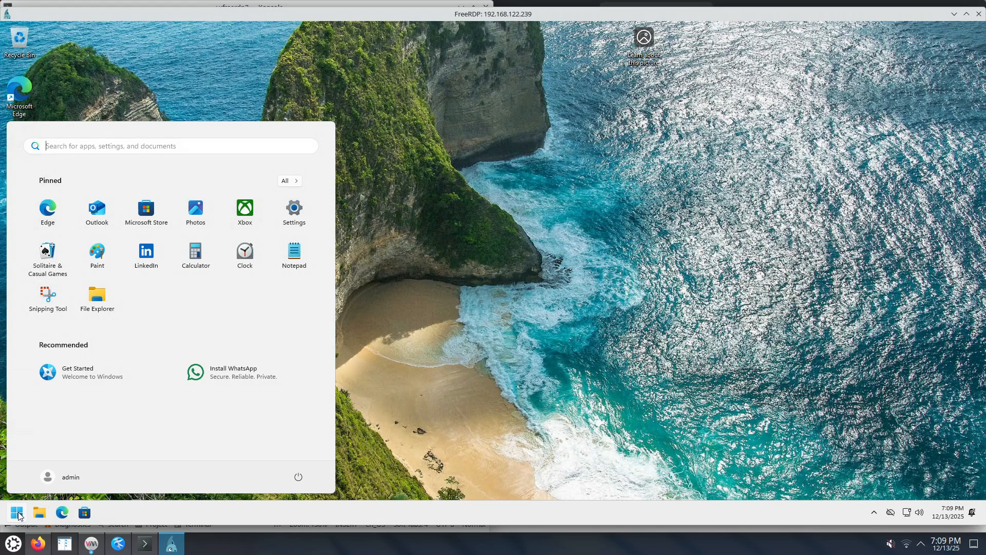
right_click(17, 512)
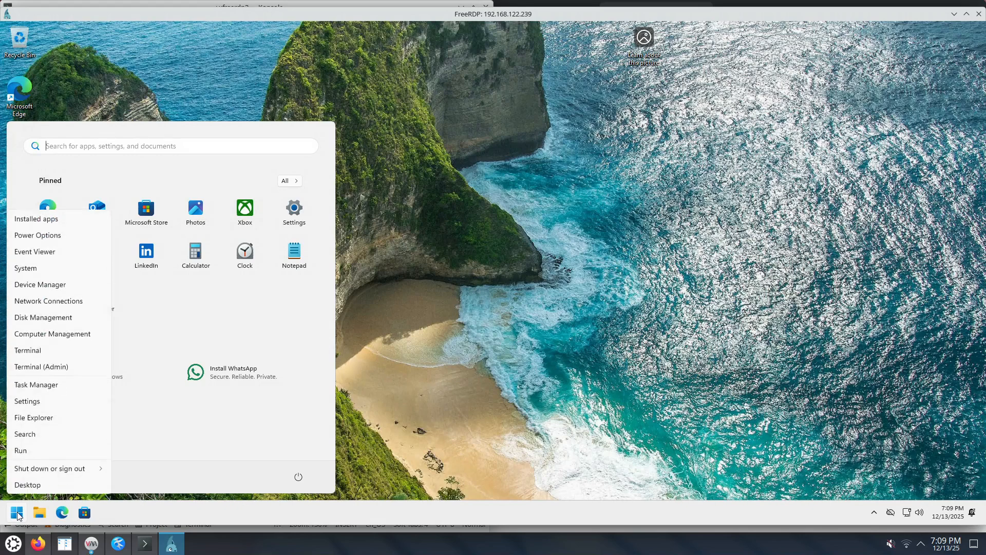
click(230, 455)
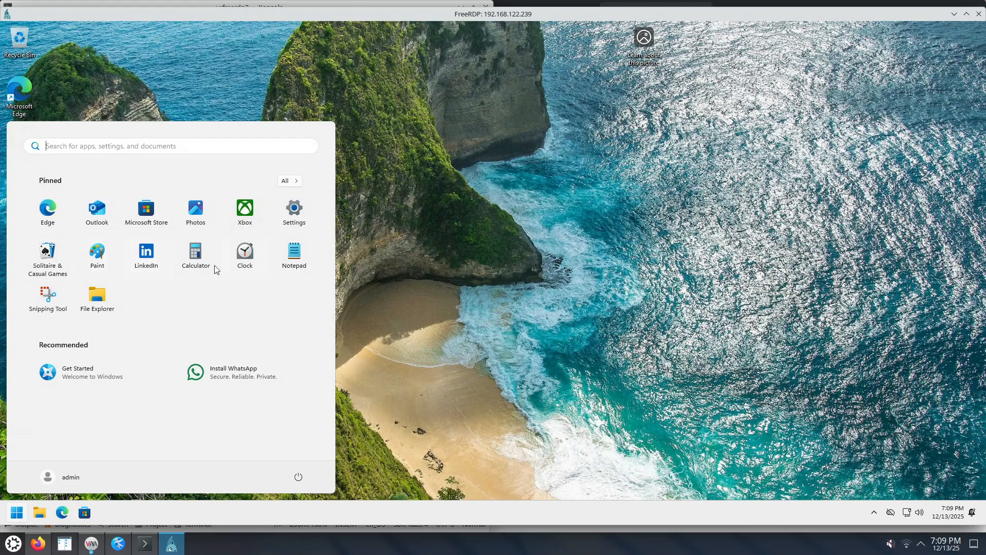
Open Windows Settings, search for "start", and show the Start settings page in a maximized window.
click(297, 219)
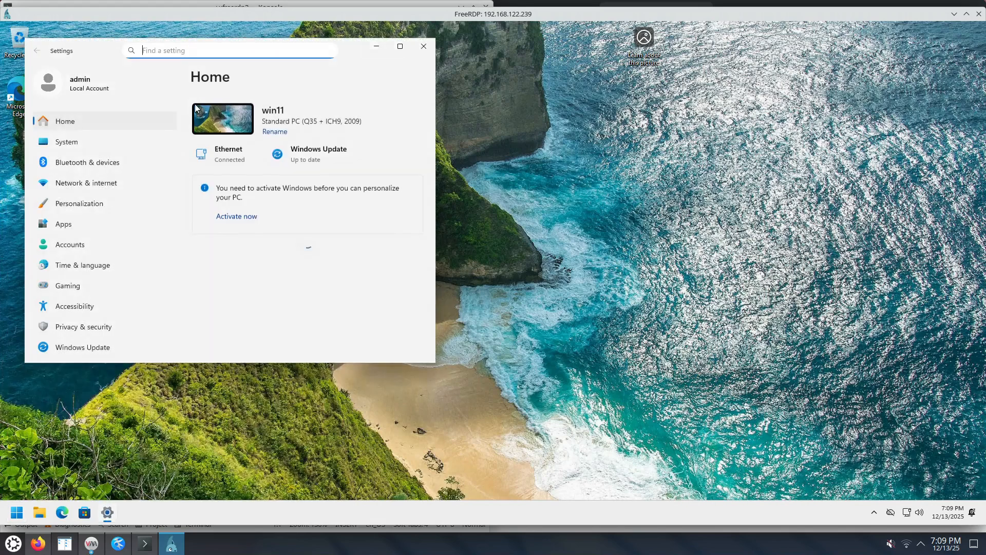
text(sugg)
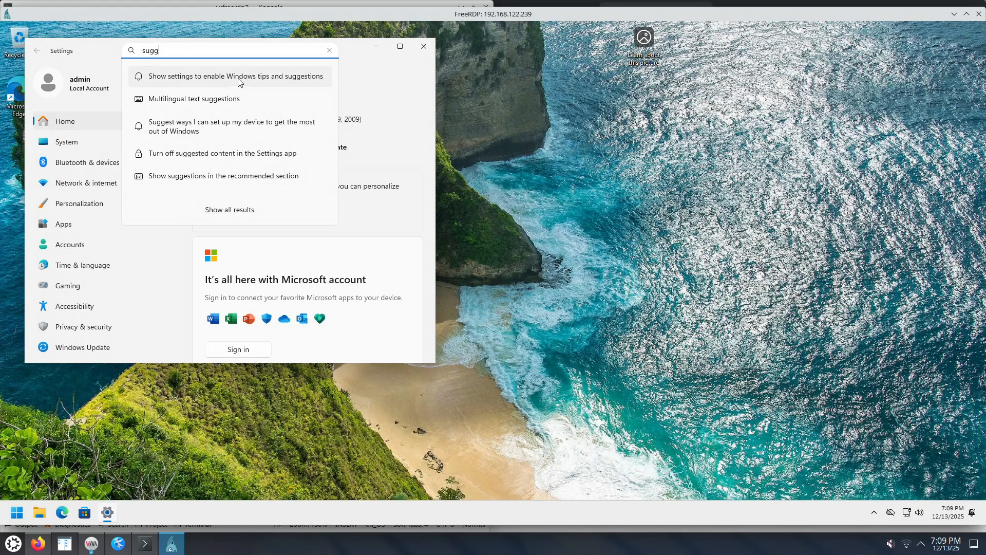
double_click(142, 47)
text(start)
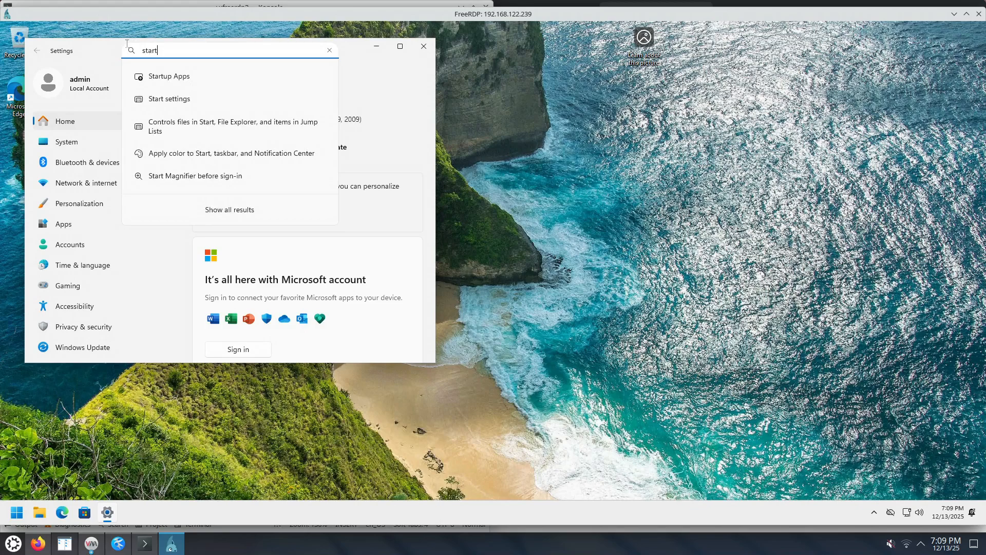
click(202, 103)
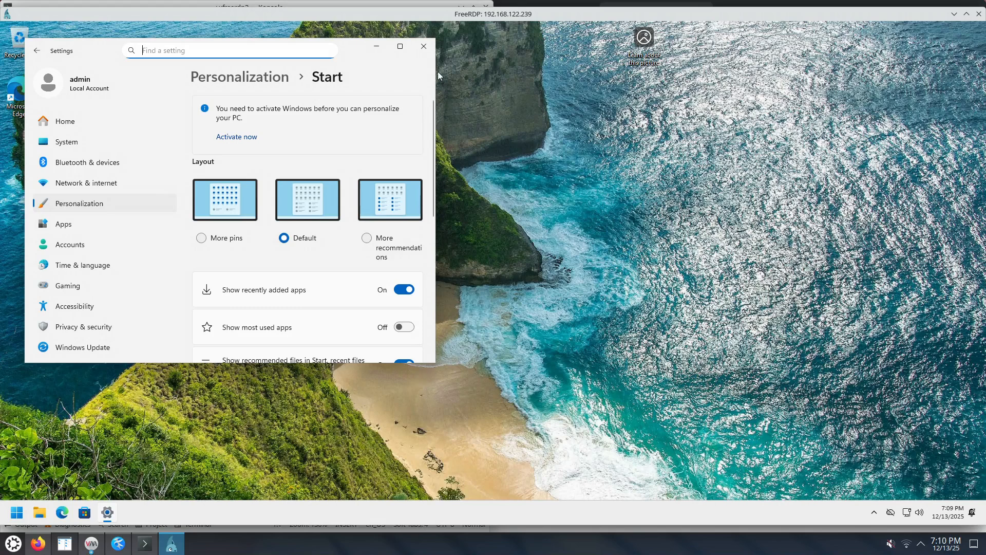
click(400, 46)
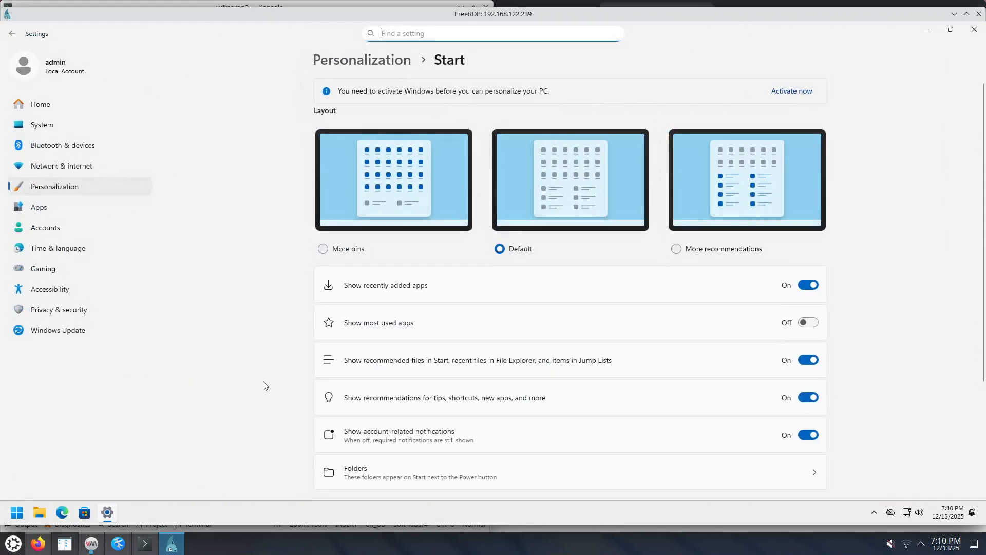
Set the Start menu layout to More pins and check the Start menu.
click(10, 518)
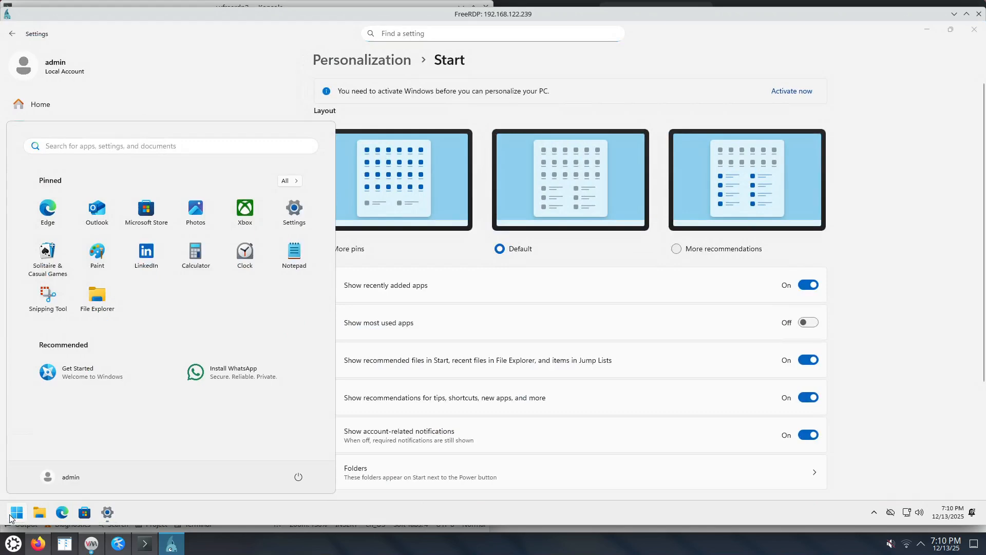
click(10, 518)
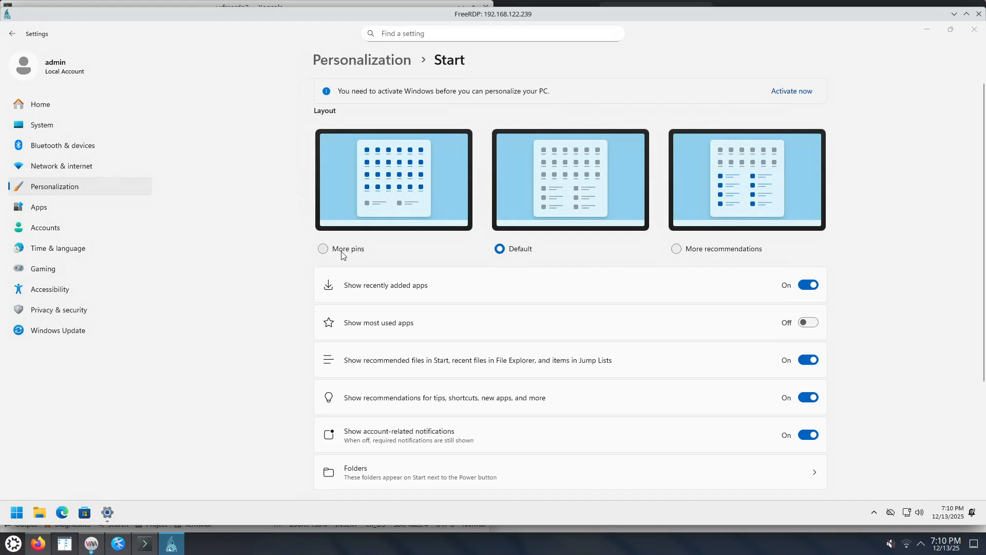
click(324, 248)
click(18, 513)
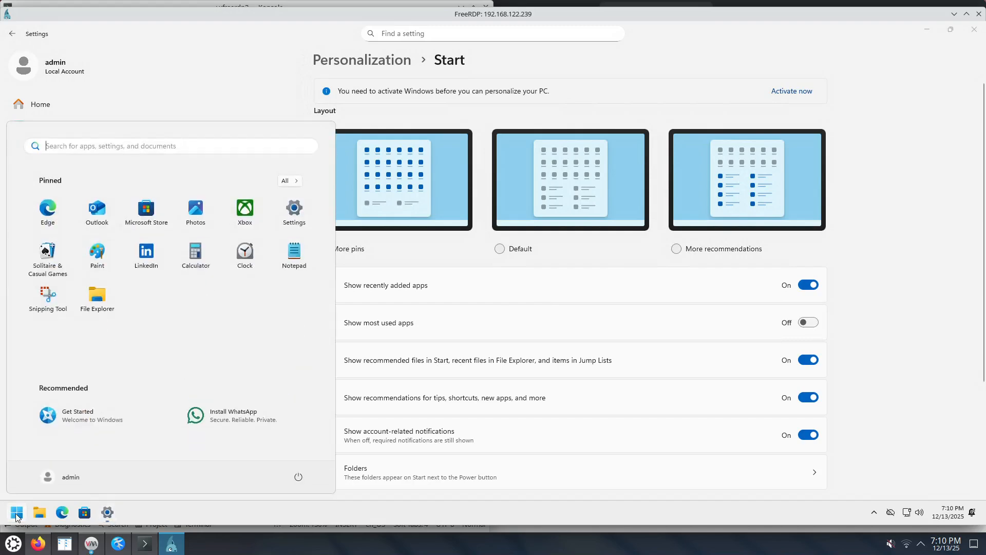
click(17, 514)
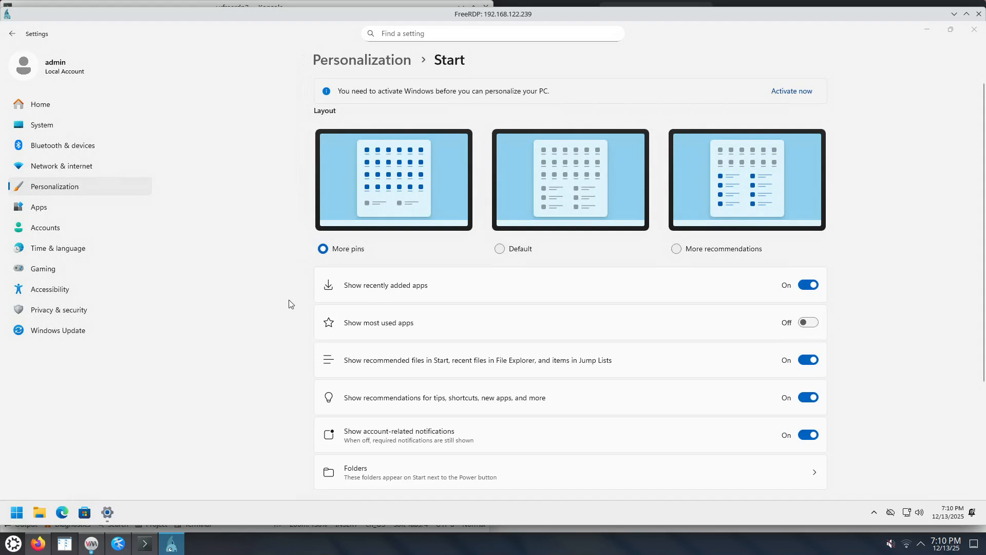
Turn off recently added apps, recommended files, and recommendations for tips, shortcuts and new apps in the Start settings.
click(809, 285)
click(810, 360)
click(810, 398)
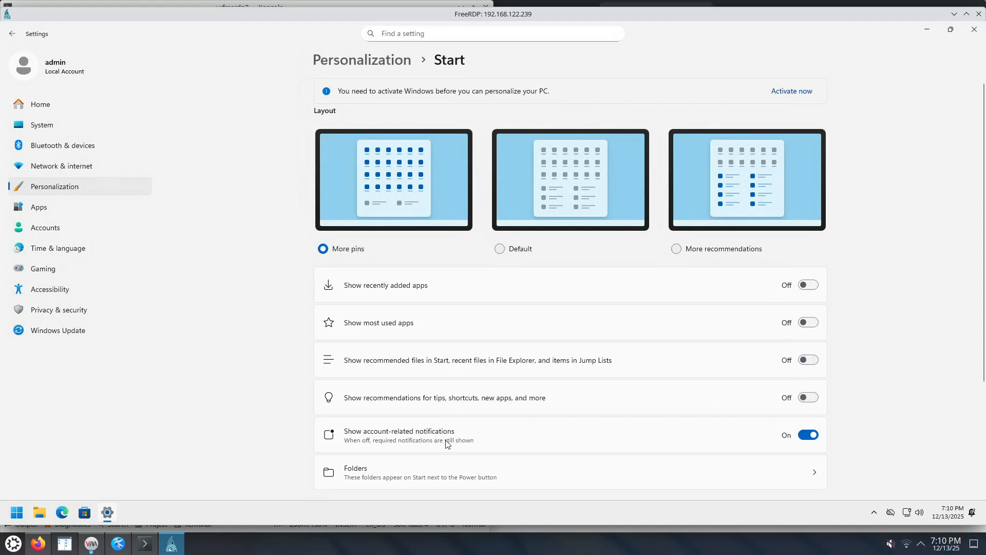
Open the Folders settings for Start to examine which folders can appear next to the Power button.
scroll(841, 445, down, 2)
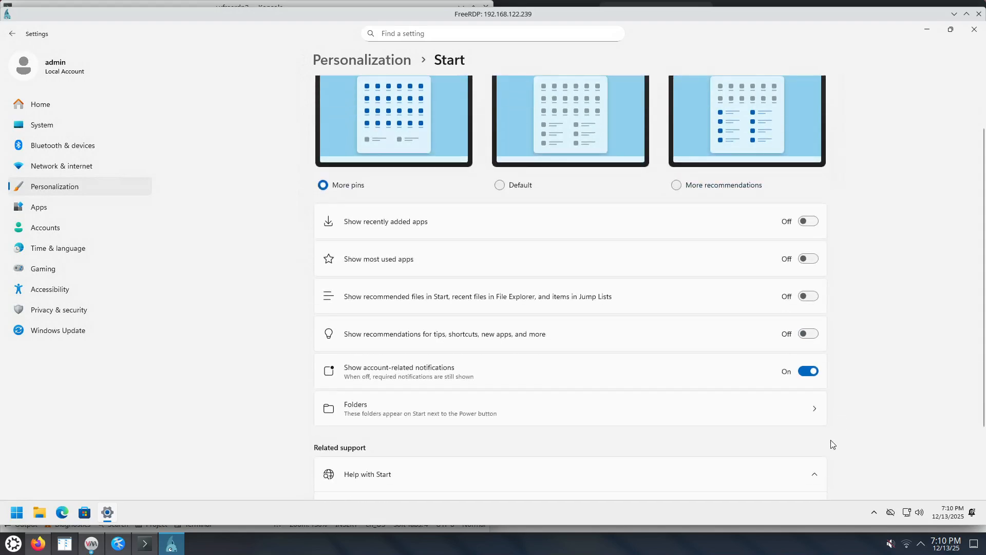
scroll(832, 444, down, 3)
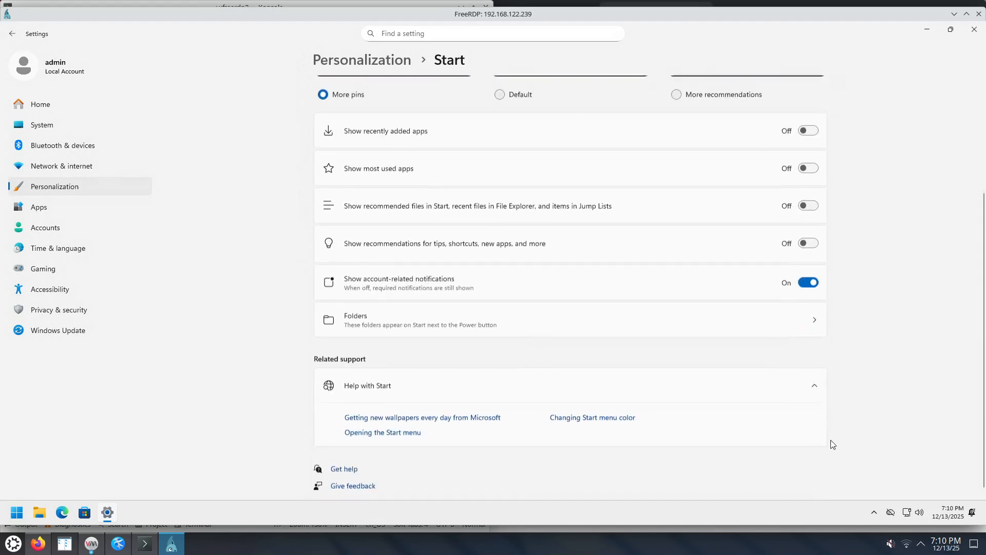
click(815, 323)
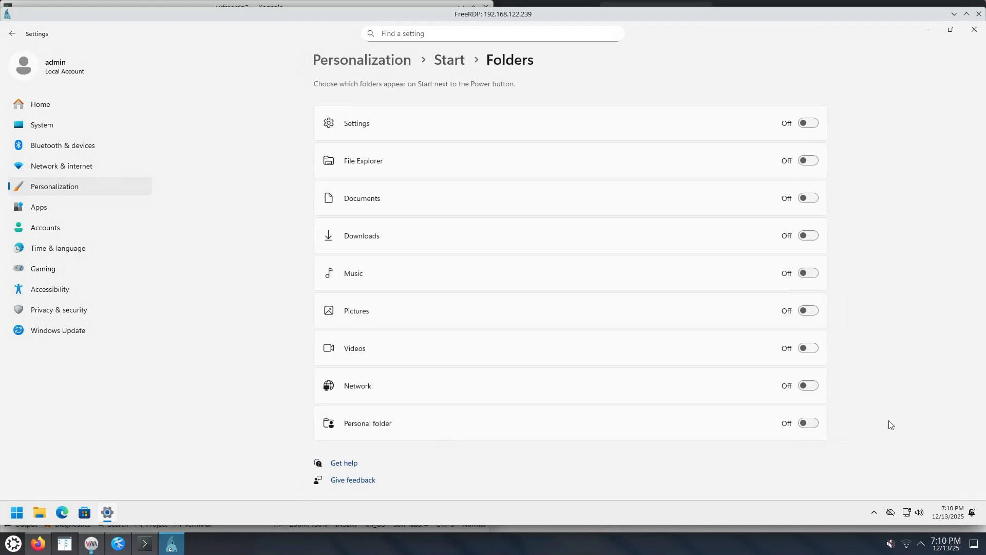
Uninstall the LinkedIn app from the Start menu's pinned apps and confirm its removal.
click(17, 512)
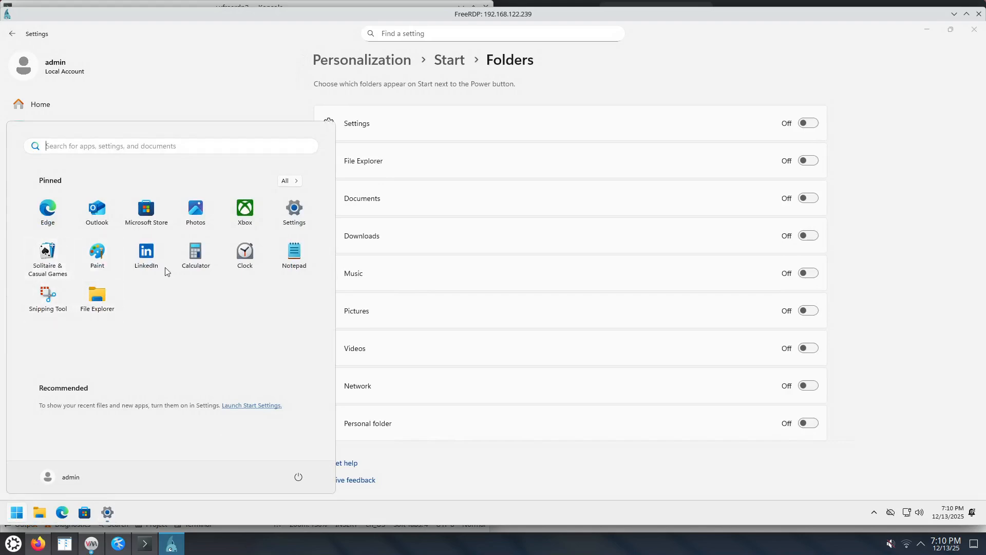
right_click(155, 258)
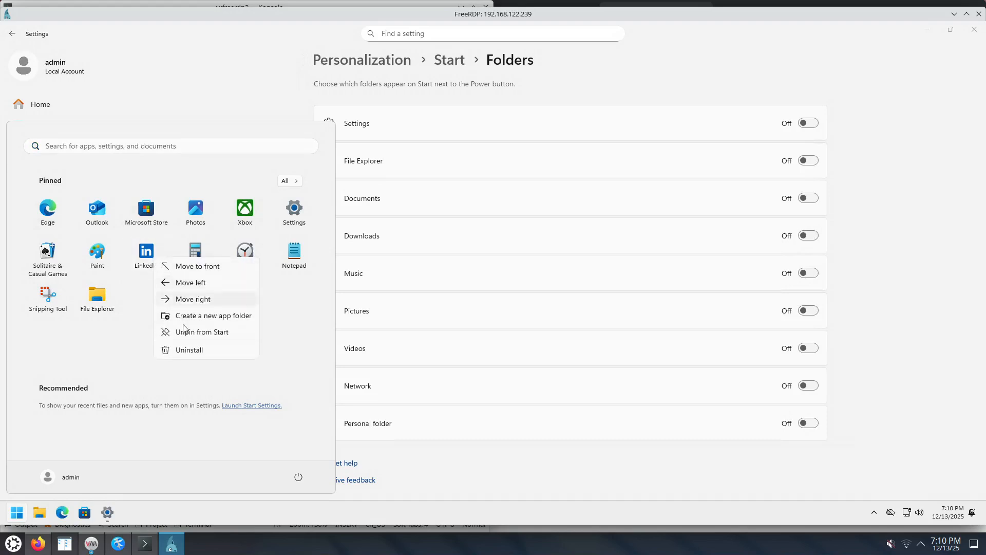
click(189, 351)
click(141, 345)
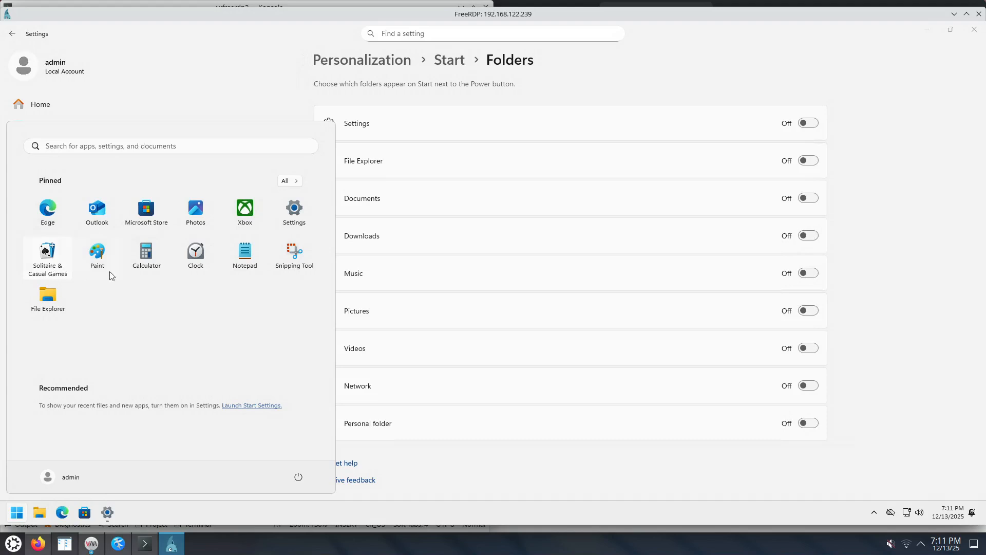
Uninstall the Xbox app from the Start menu's pinned apps and confirm its removal.
right_click(247, 216)
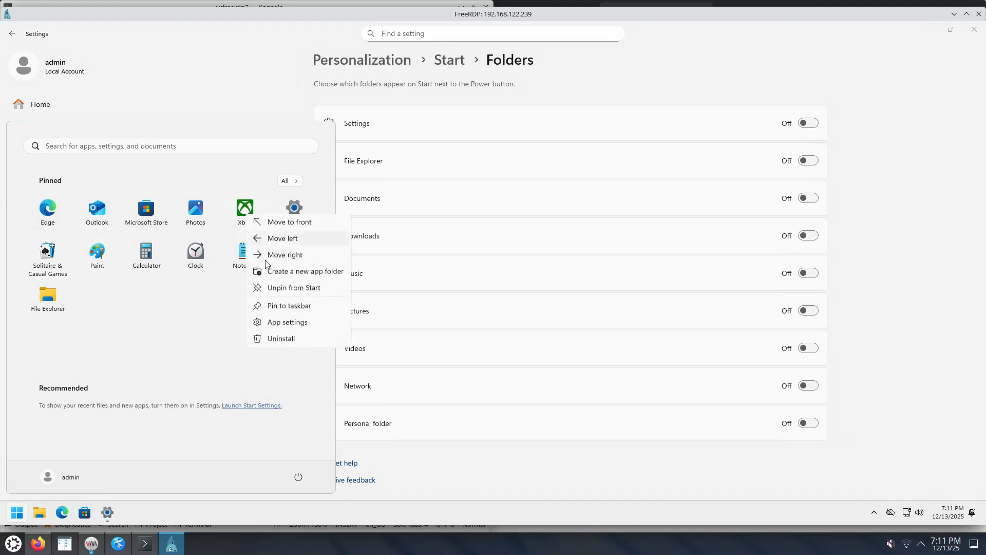
click(284, 340)
click(129, 348)
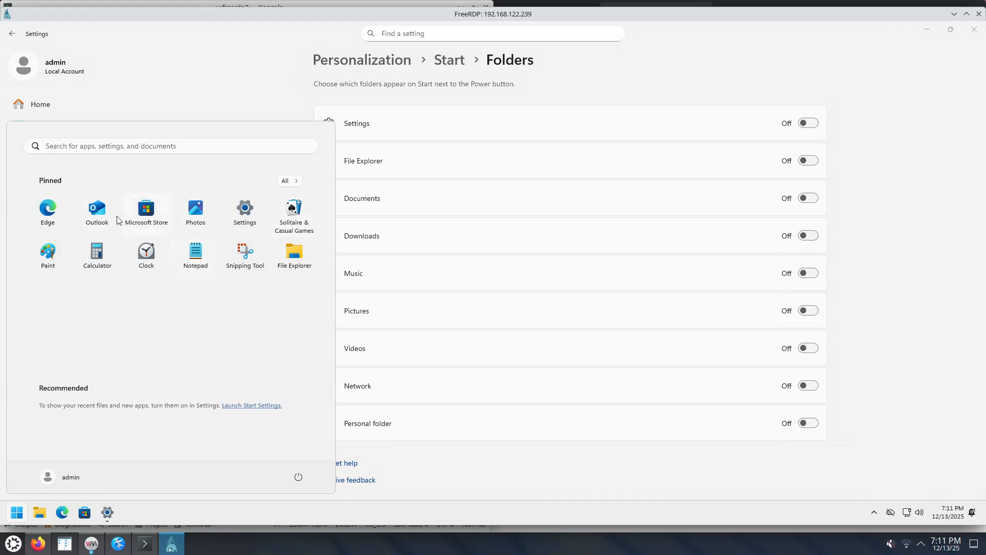
Unpin Solitaire & Casual Games, Paint, Settings, Calculator and Notepad from the Start menu.
right_click(292, 218)
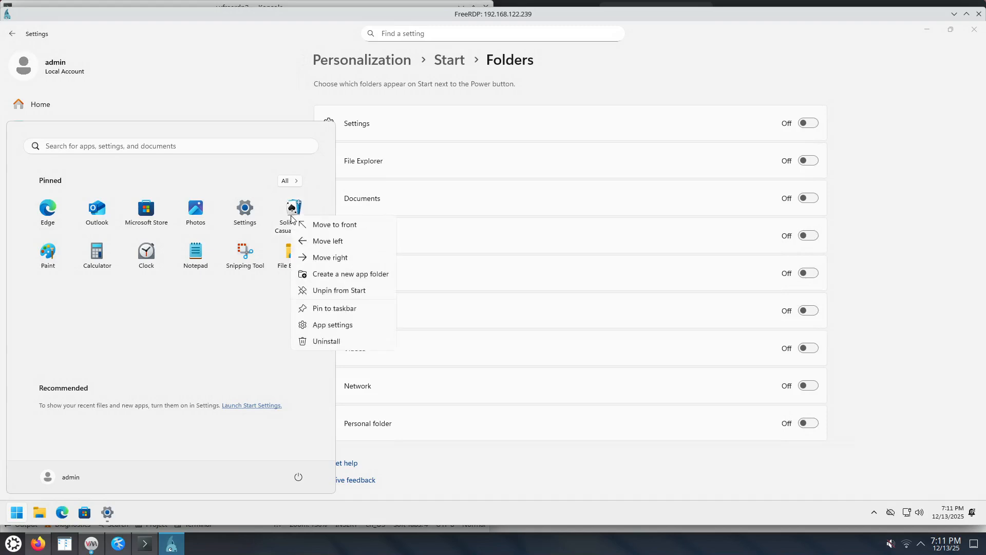
click(329, 290)
right_click(286, 217)
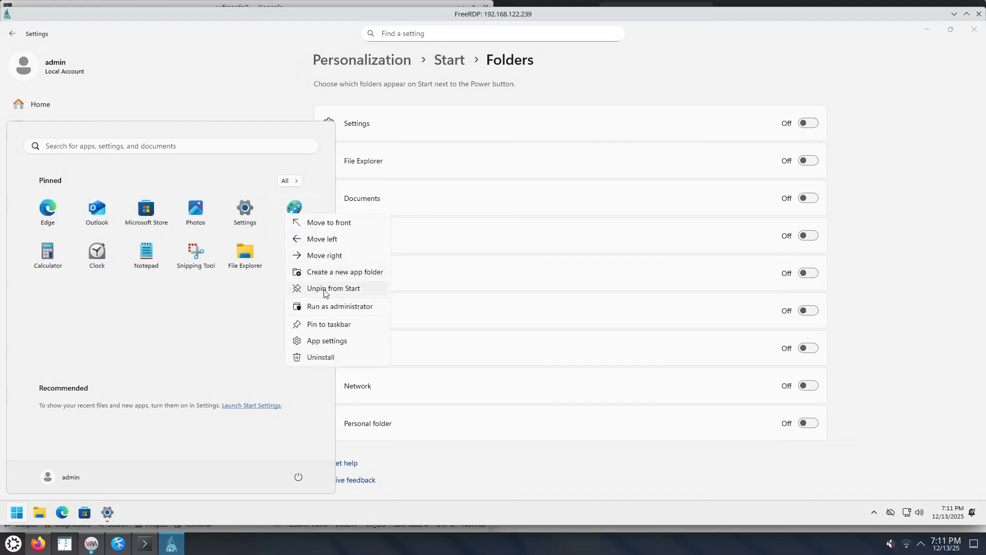
click(325, 291)
right_click(245, 213)
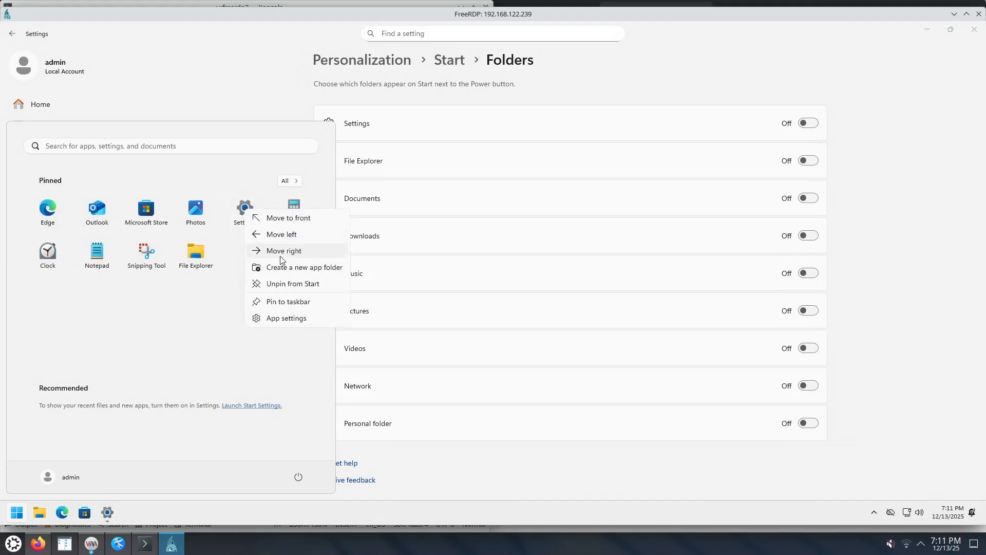
click(286, 283)
right_click(245, 215)
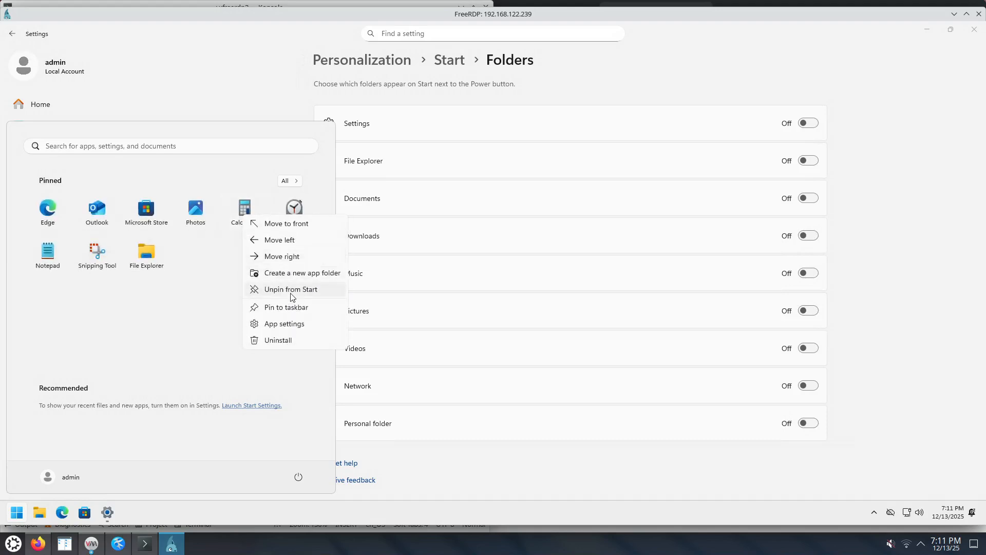
click(292, 291)
right_click(293, 210)
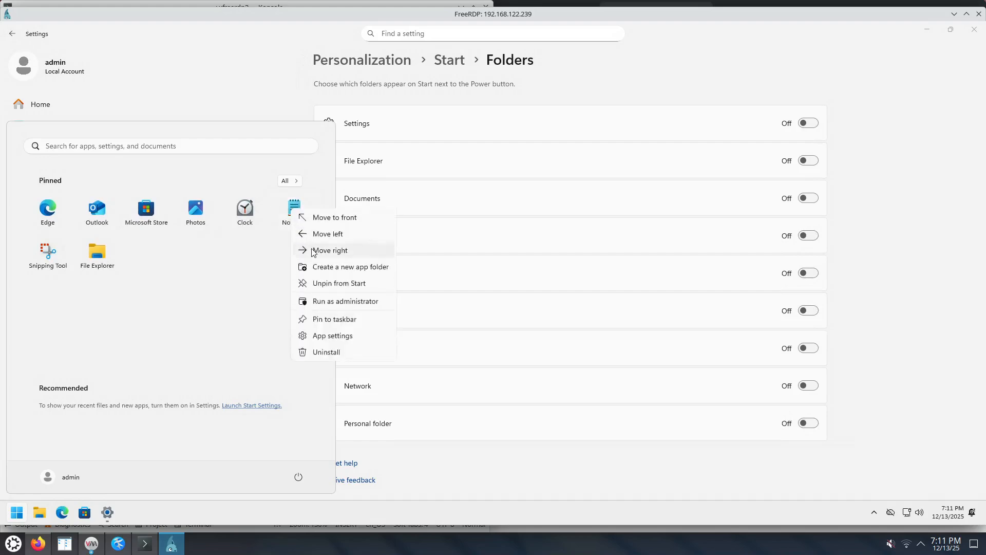
click(335, 287)
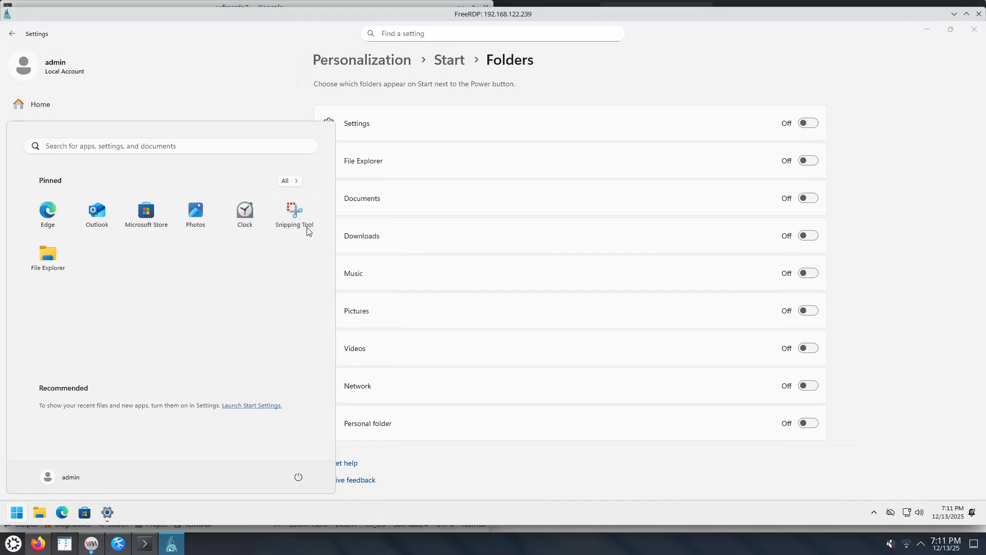
Compare the Start menu's full app list with its pinned apps view, and close the Start menu.
click(287, 181)
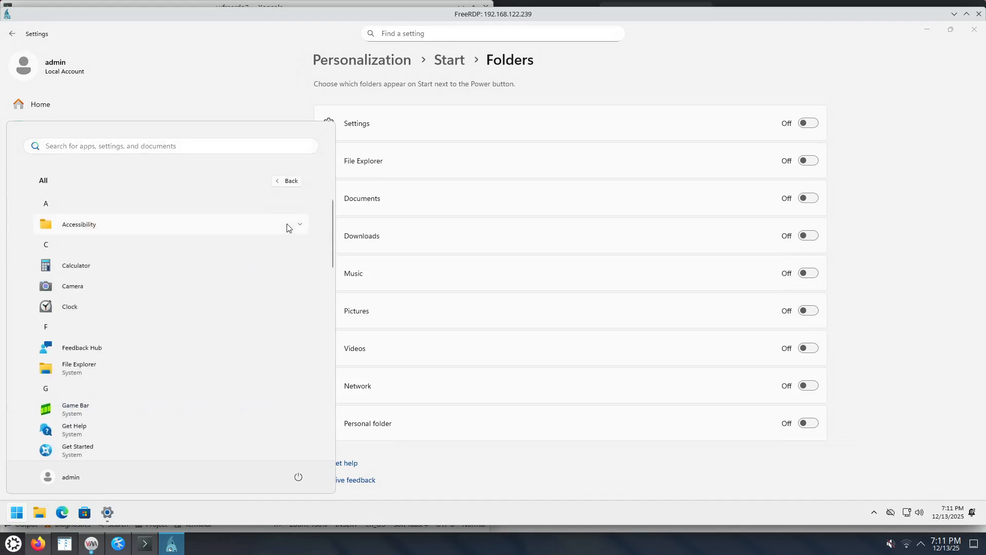
click(16, 516)
click(17, 517)
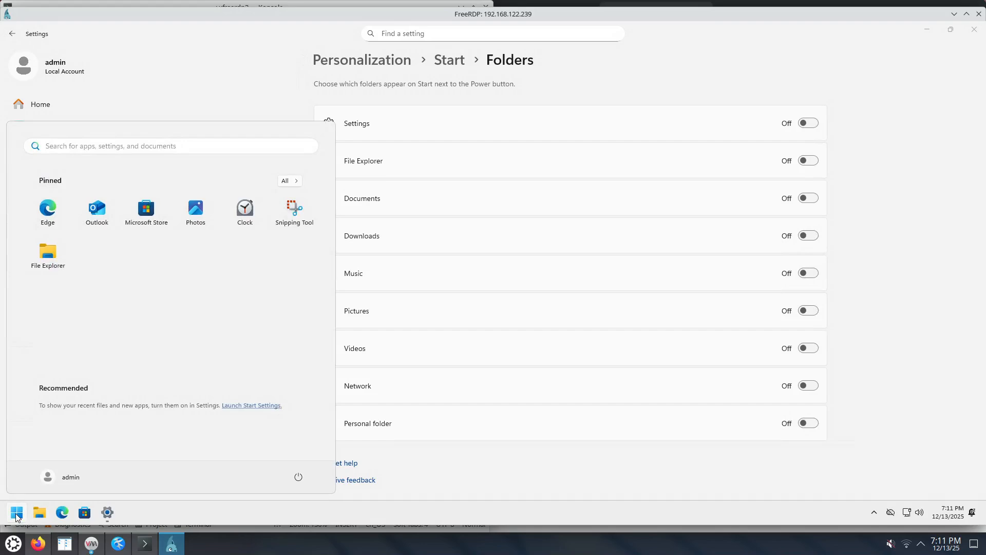
click(291, 181)
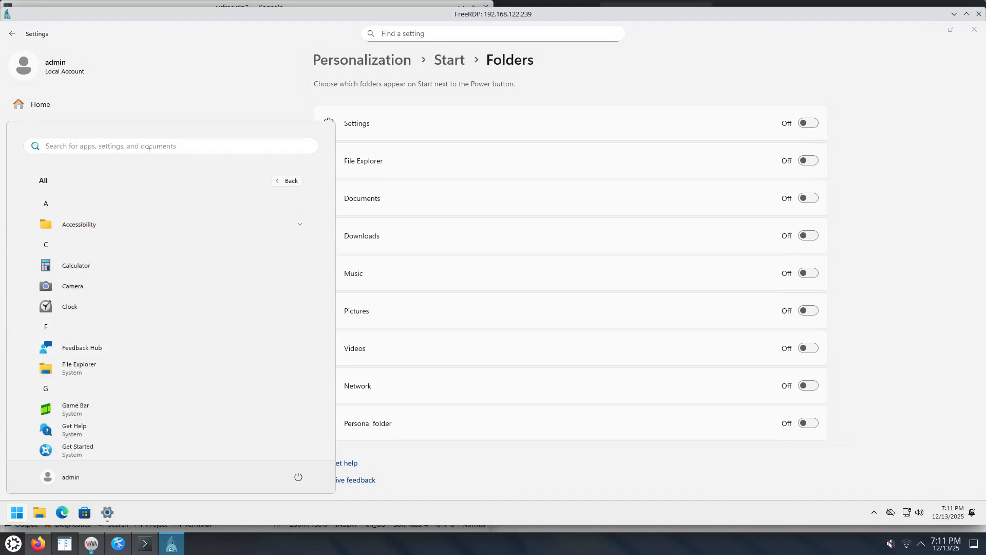
click(17, 519)
click(14, 518)
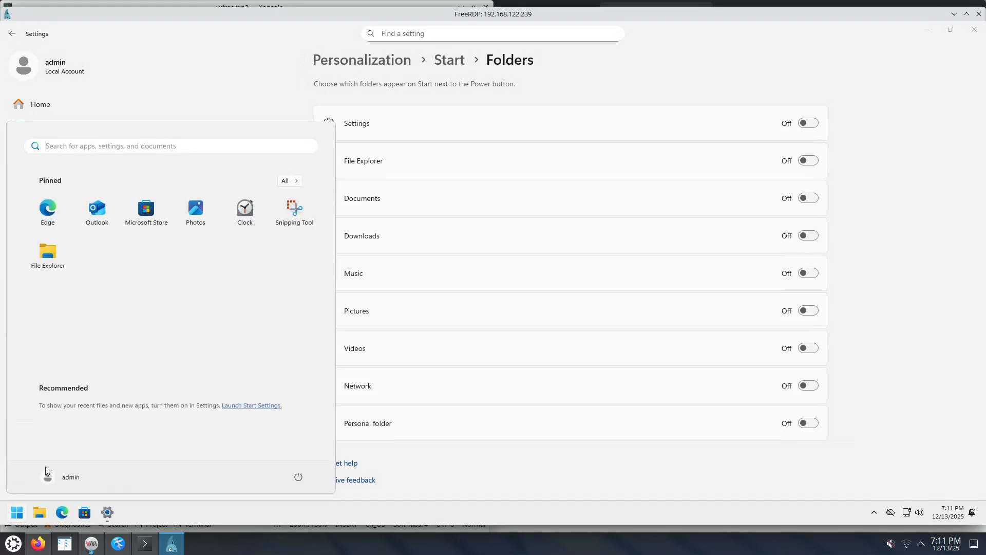
click(289, 181)
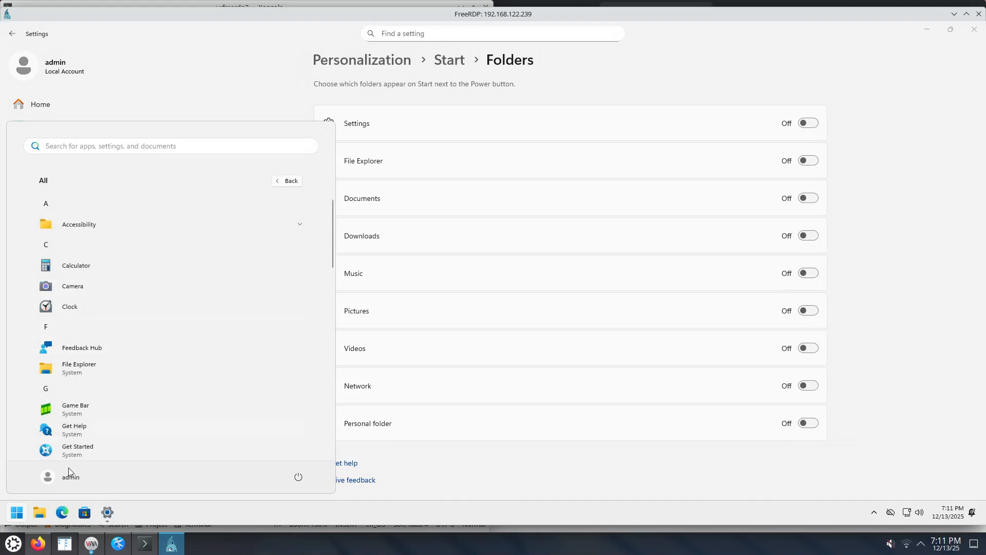
click(13, 520)
click(14, 518)
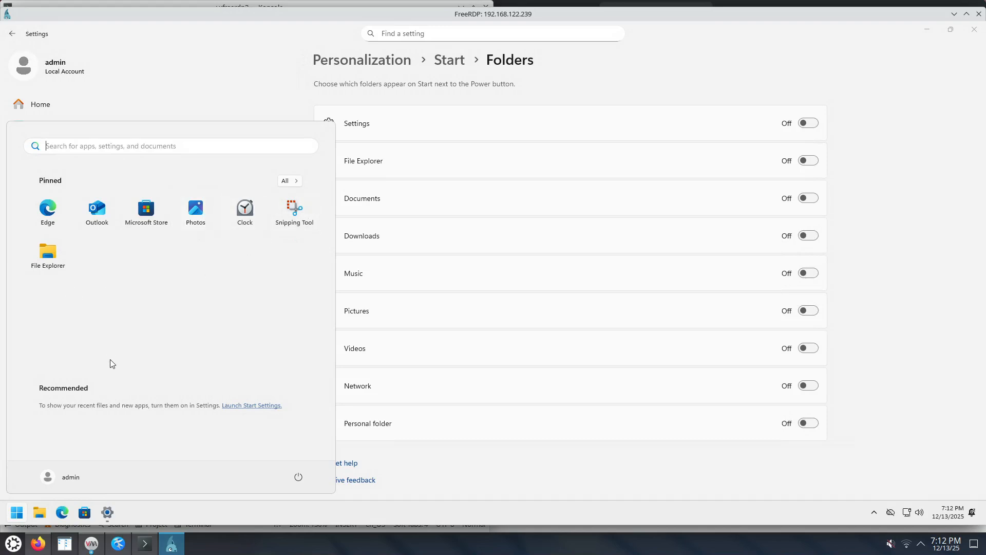
click(310, 516)
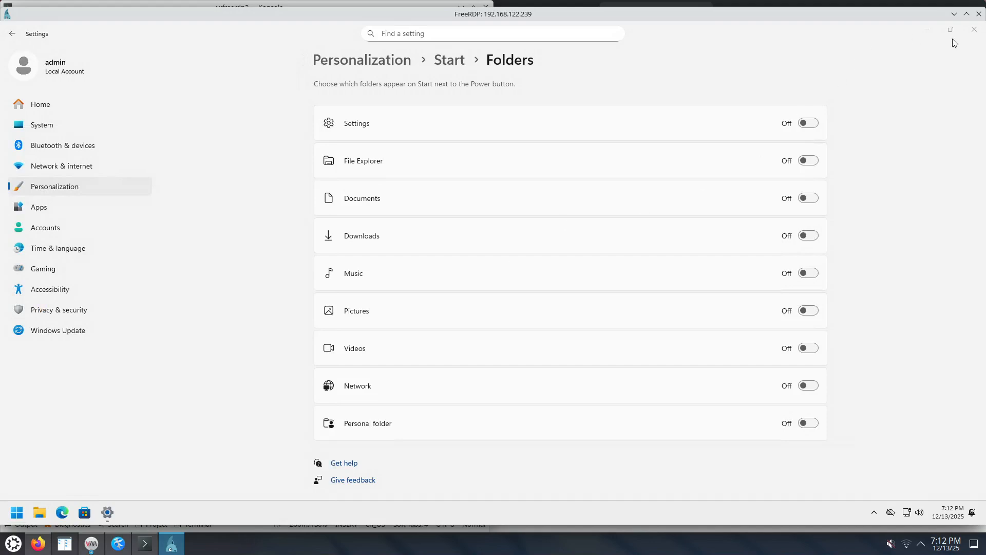
Maximize the remote session window, look up the display resolution option by searching Settings for "resol", and close Settings.
click(966, 14)
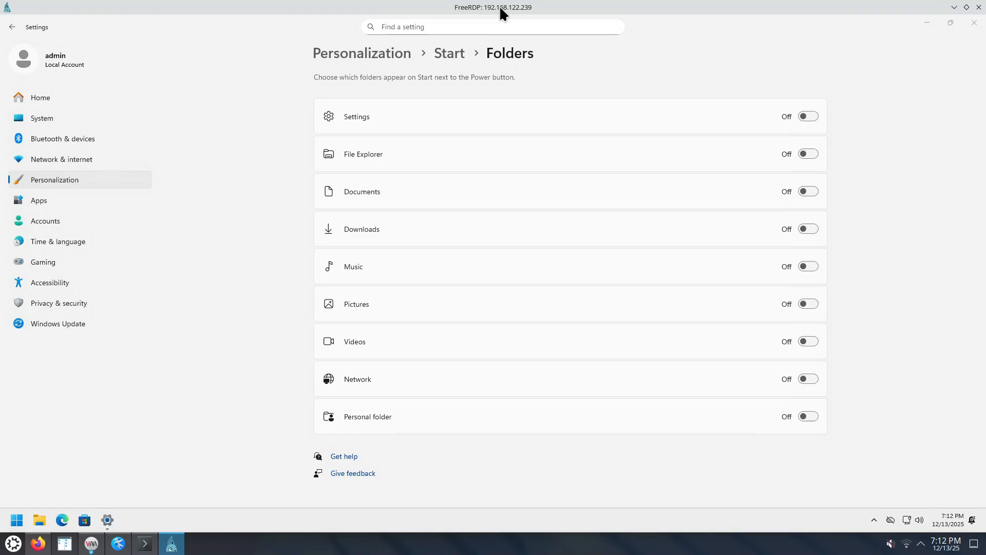
click(413, 24)
text(resol)
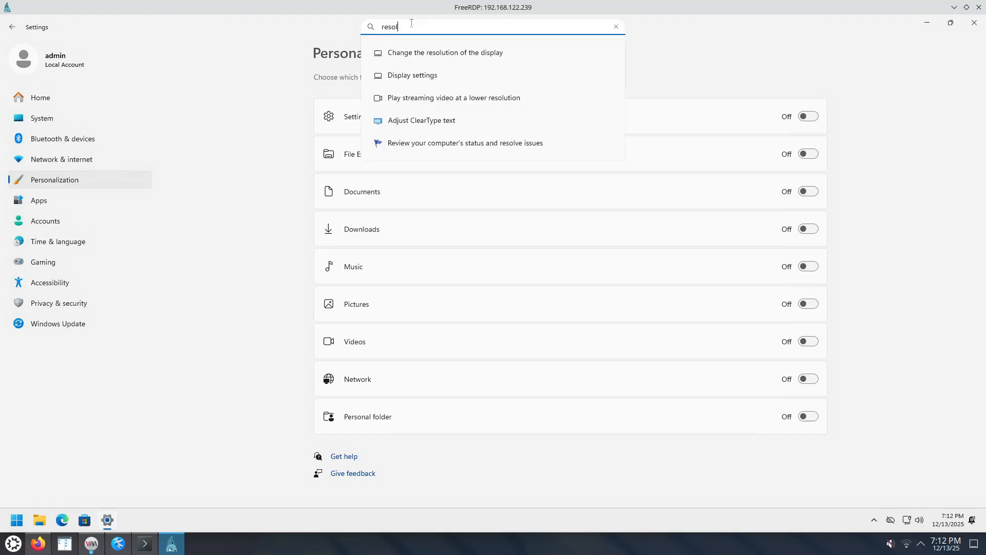
click(450, 82)
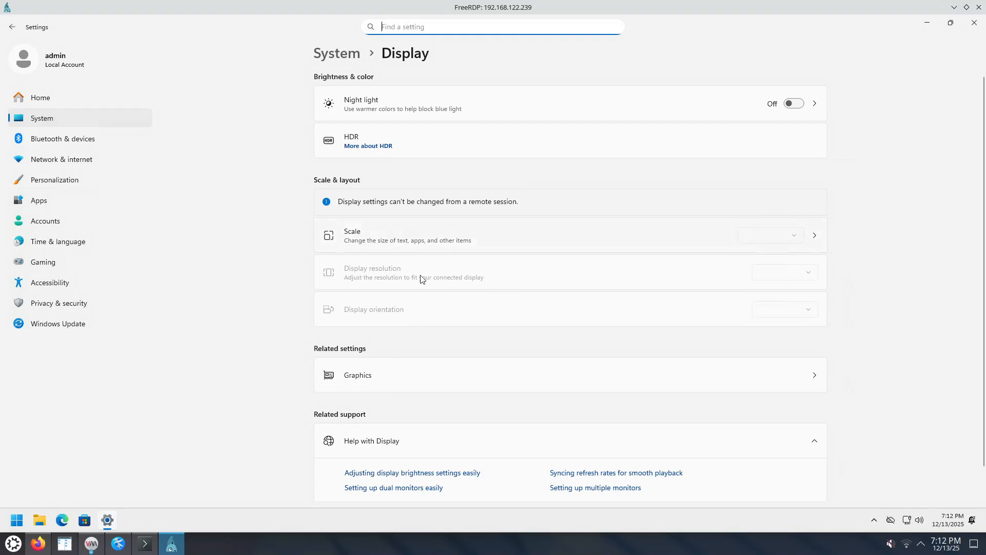
click(406, 277)
click(974, 24)
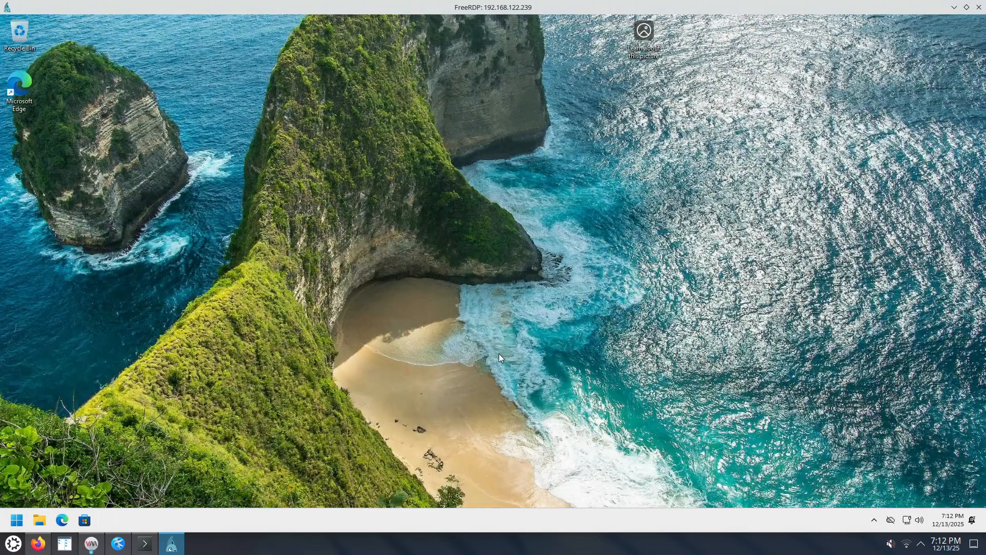
Open a new InPrivate window in Edge and search the web for "firefox".
right_click(63, 524)
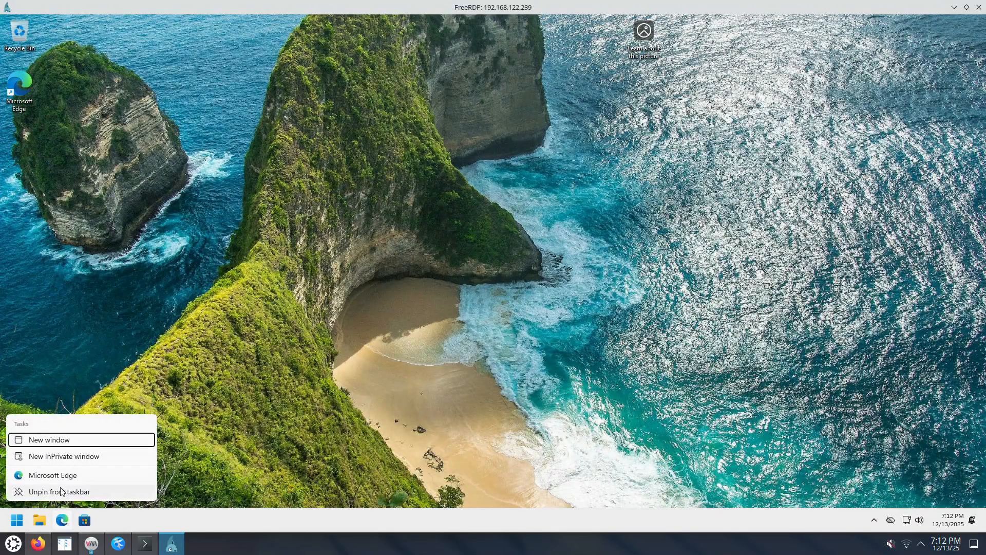
click(102, 456)
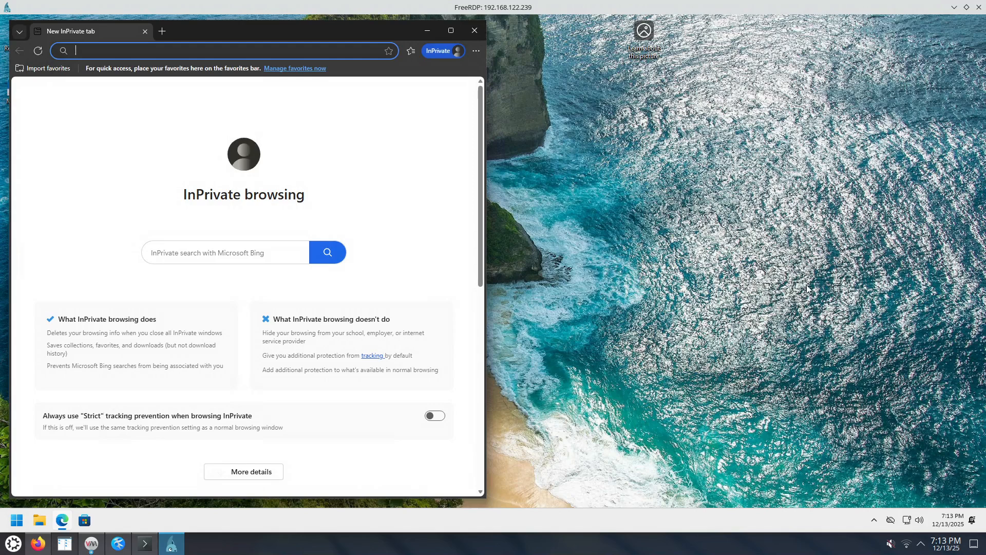
text(firefox)
key(Return)
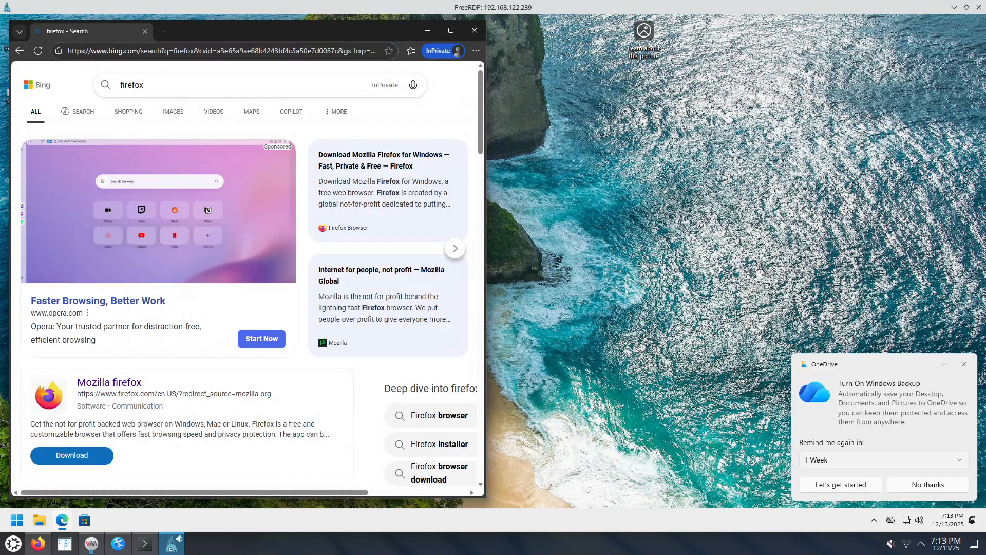
Open the official Firefox for Windows download page in a new tab, download the installer and allow it to make changes.
scroll(248, 345, down, 2)
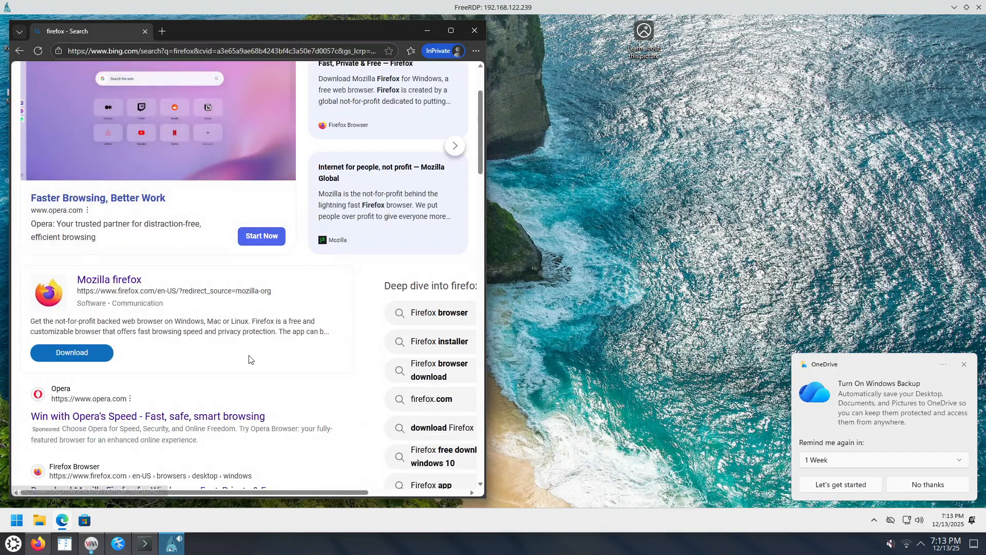
scroll(241, 388, down, 2)
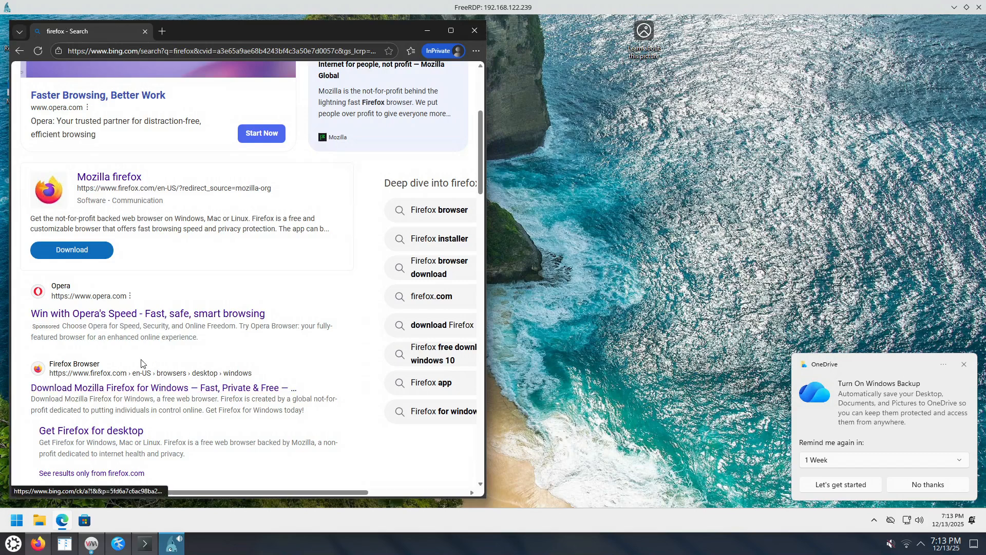
right_click(128, 388)
click(177, 252)
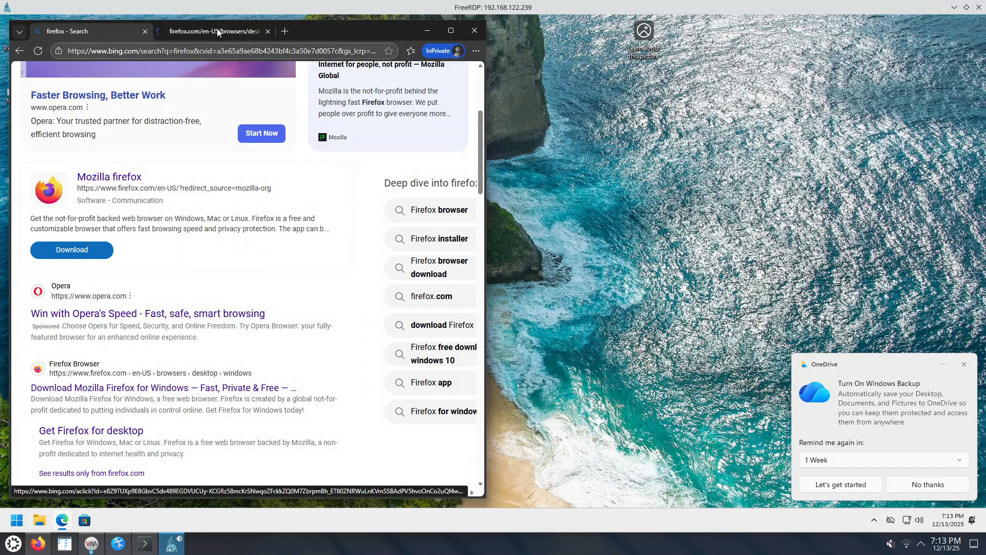
click(216, 32)
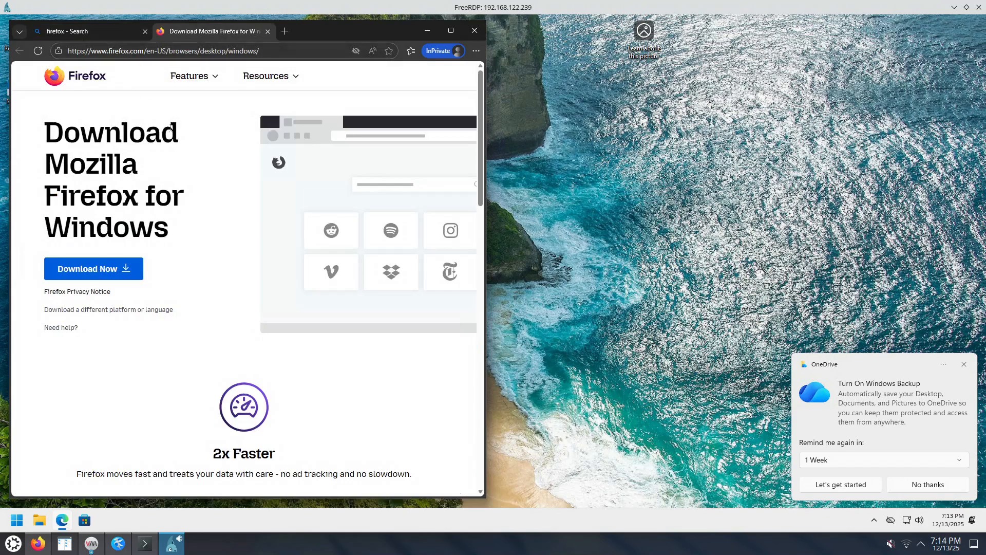
click(95, 276)
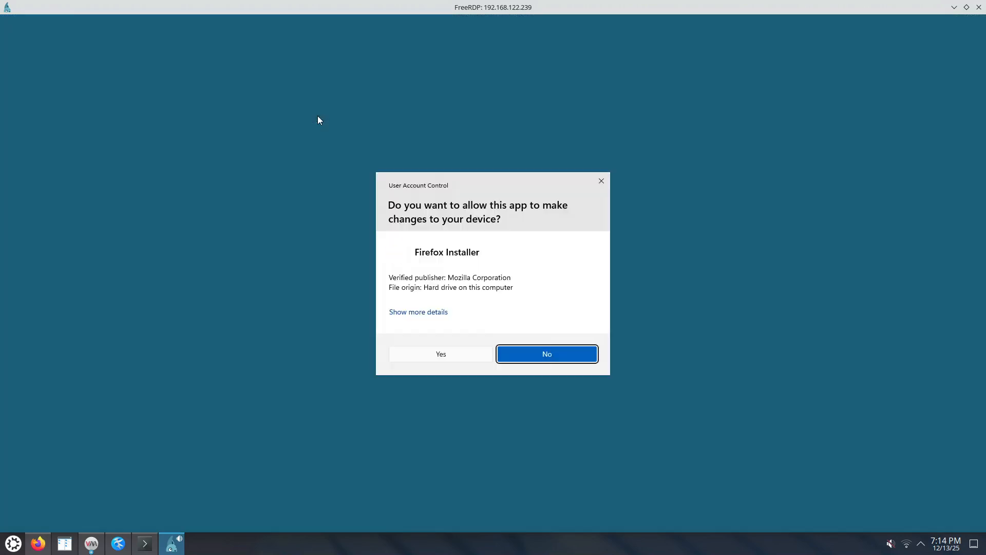
click(459, 361)
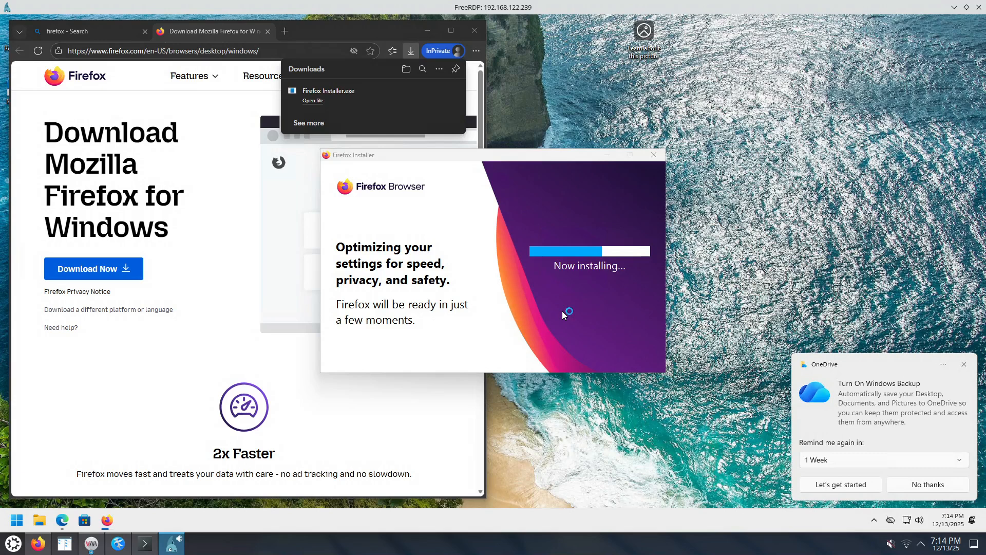
click(847, 367)
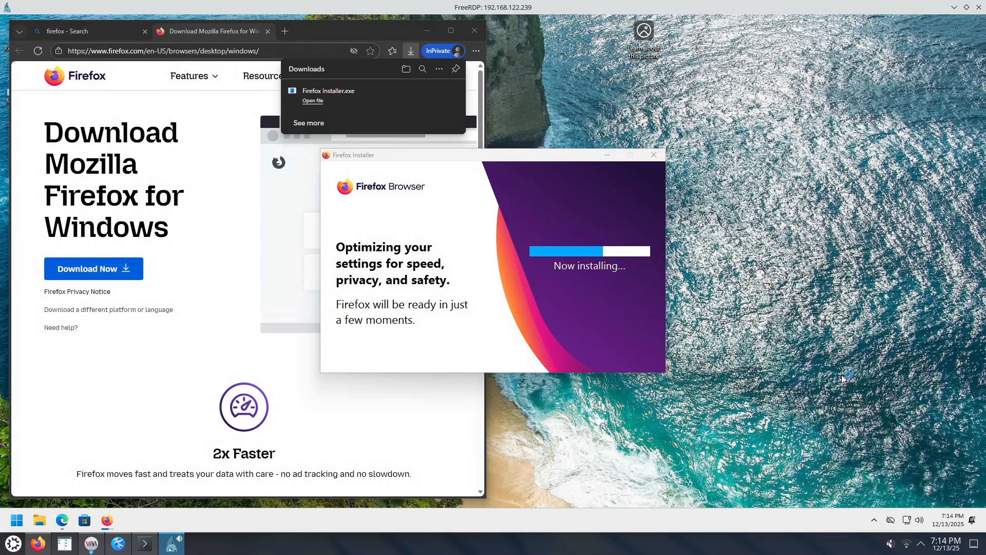
click(891, 520)
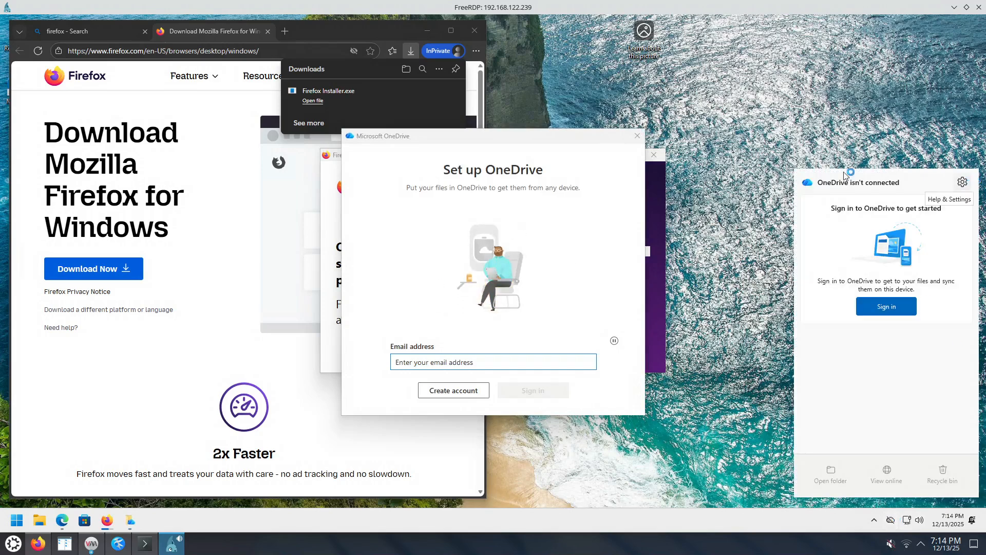
click(639, 138)
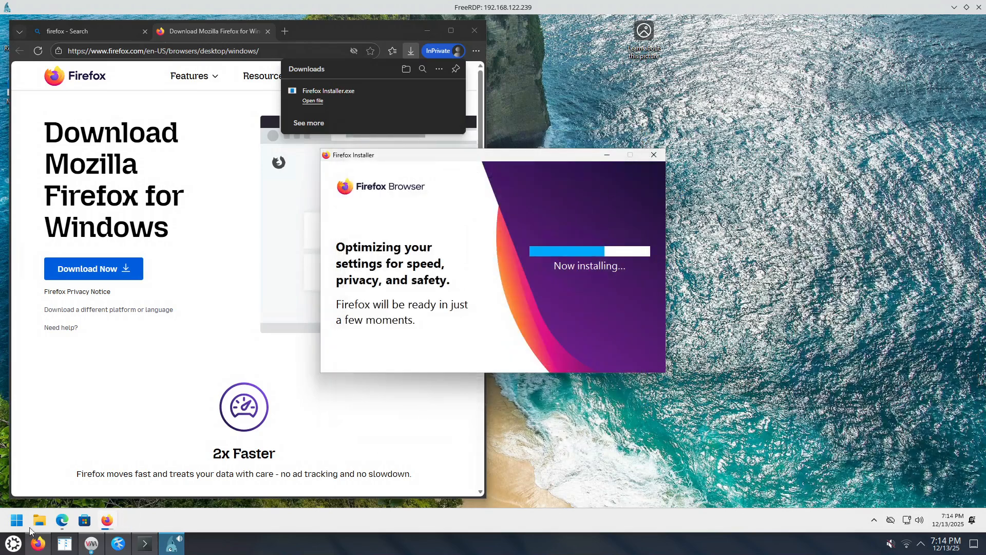
Find Microsoft OneDrive among the installed apps by searching for "one", and uninstall it with confirmation.
right_click(17, 522)
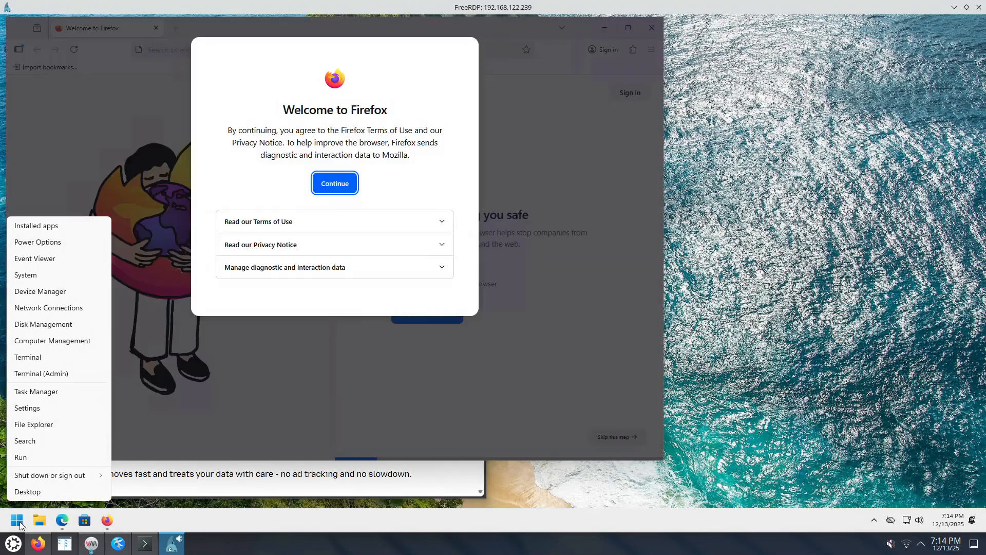
click(49, 225)
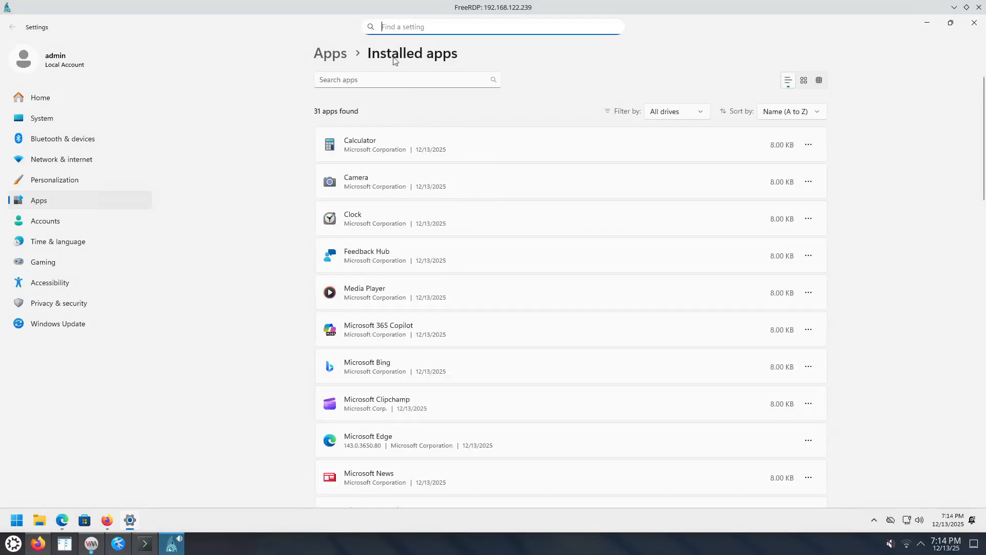
click(385, 83)
text(one)
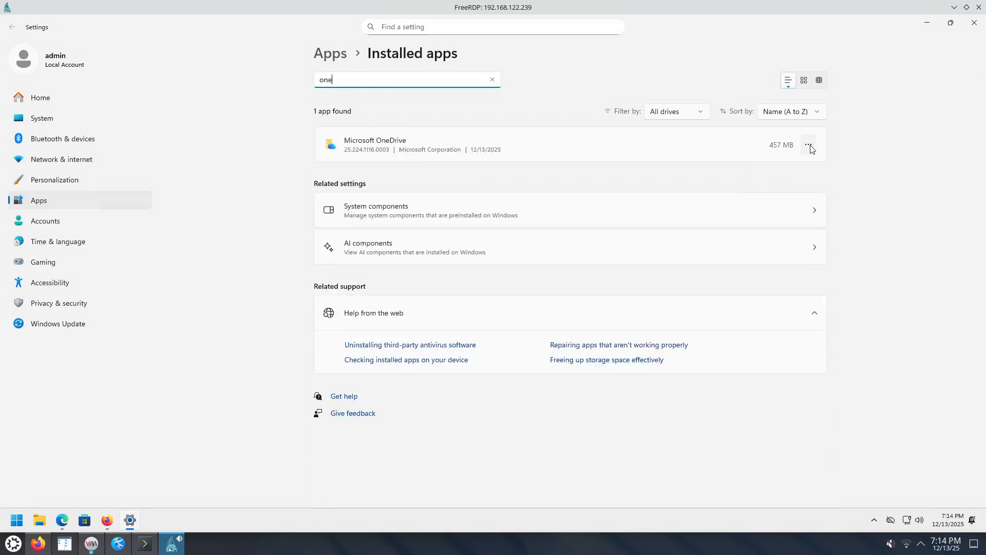
click(807, 145)
click(728, 185)
click(784, 199)
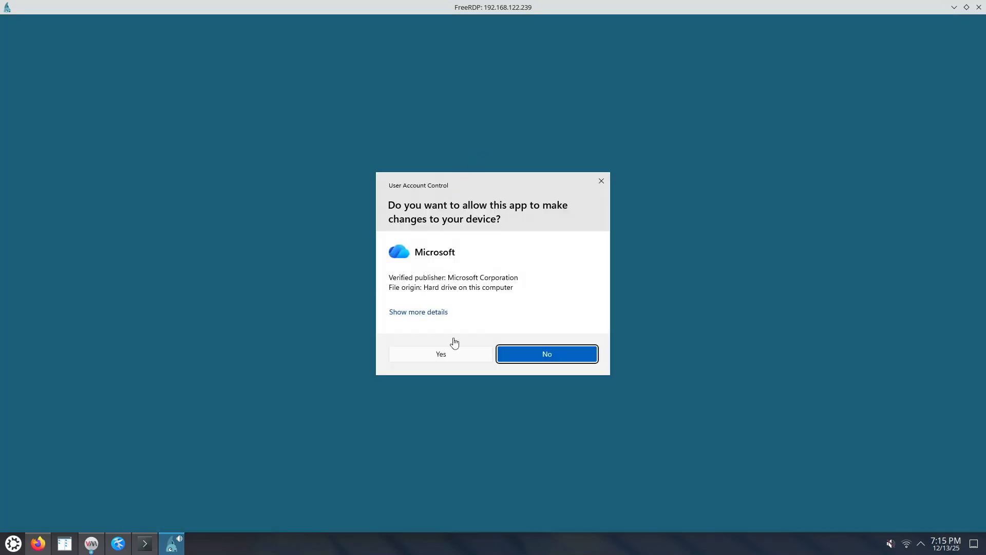
Finish uninstalling Microsoft OneDrive, and clear the installed apps search.
click(448, 353)
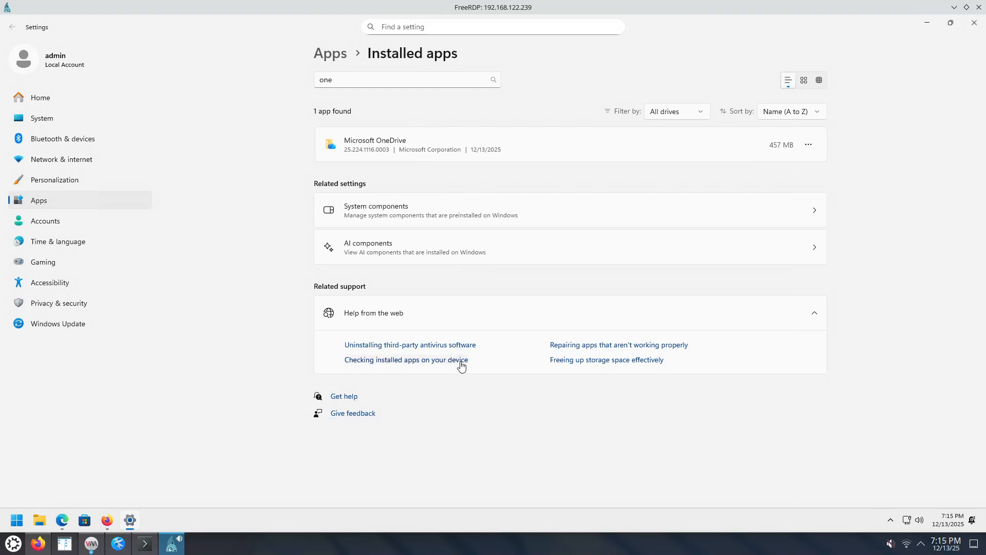
click(809, 148)
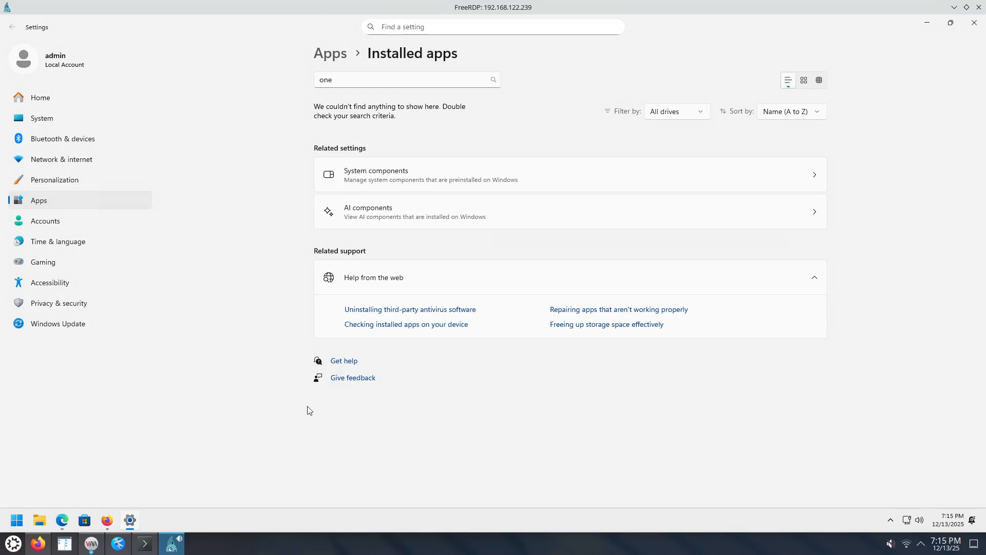
drag(349, 79, 291, 72)
key(BackSpace)
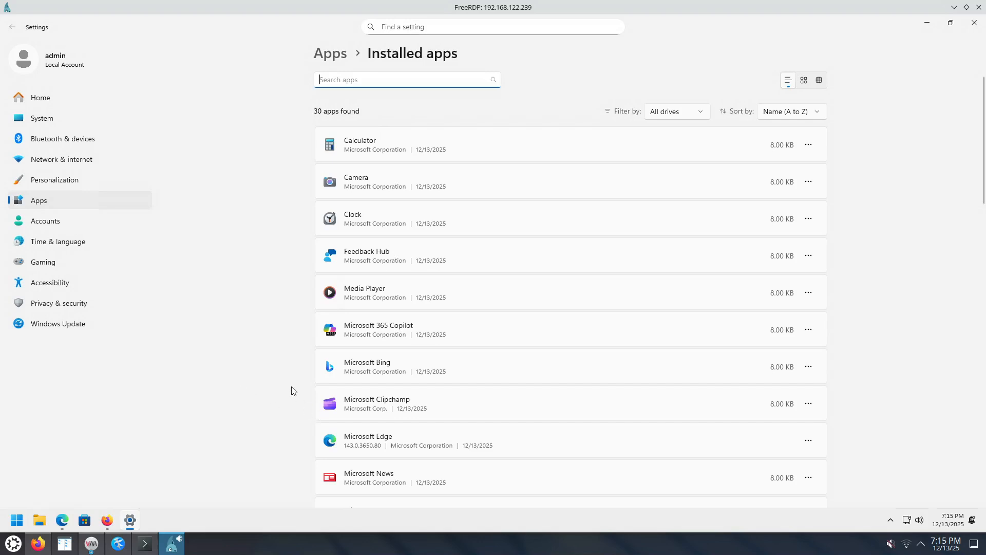
Uninstall Microsoft Clipchamp and Microsoft News from the installed apps, confirming each removal.
scroll(292, 386, down, 3)
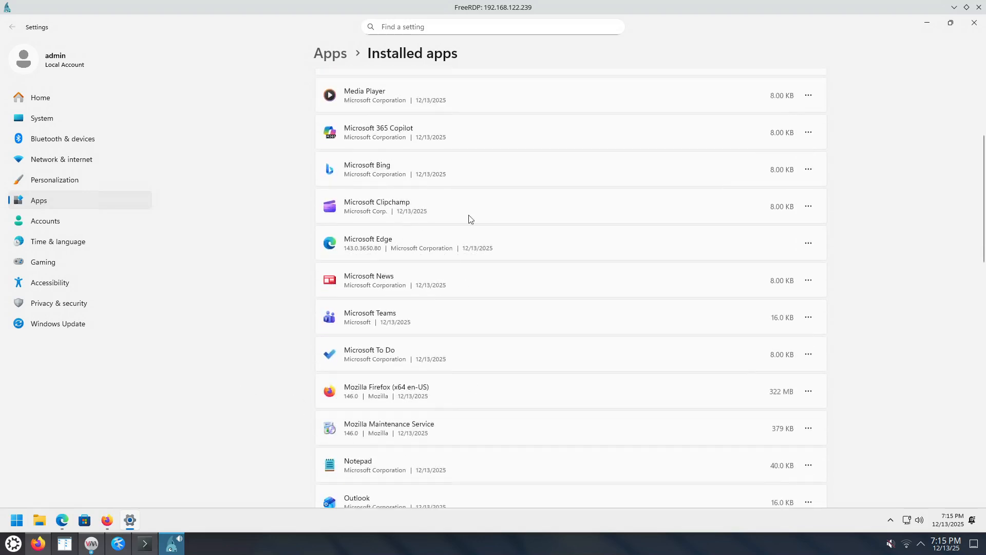
click(808, 206)
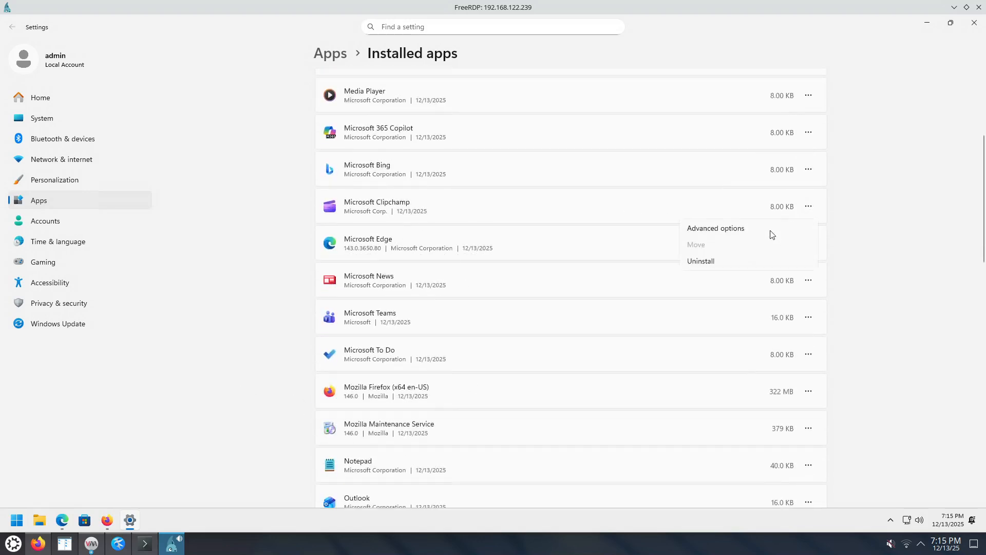
click(718, 263)
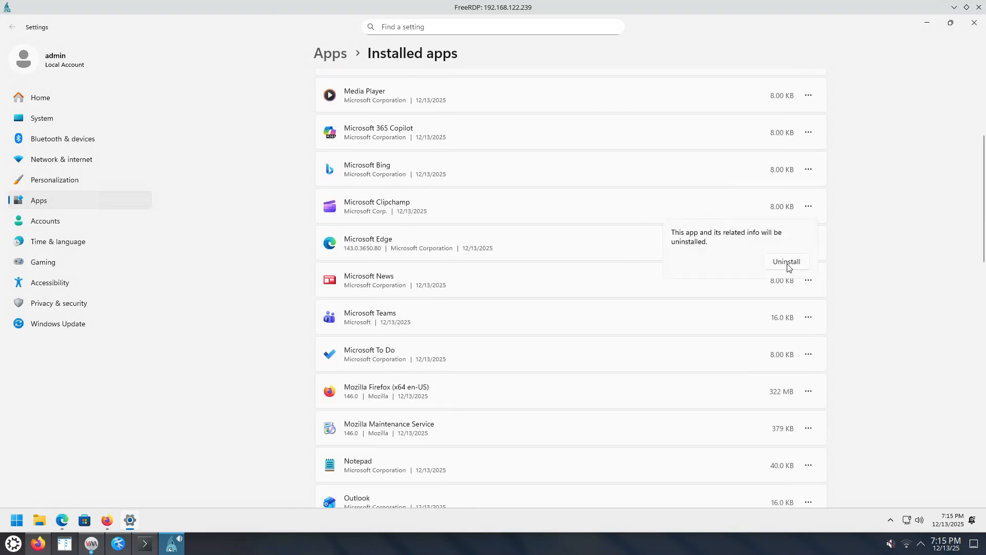
click(788, 265)
click(809, 280)
click(713, 336)
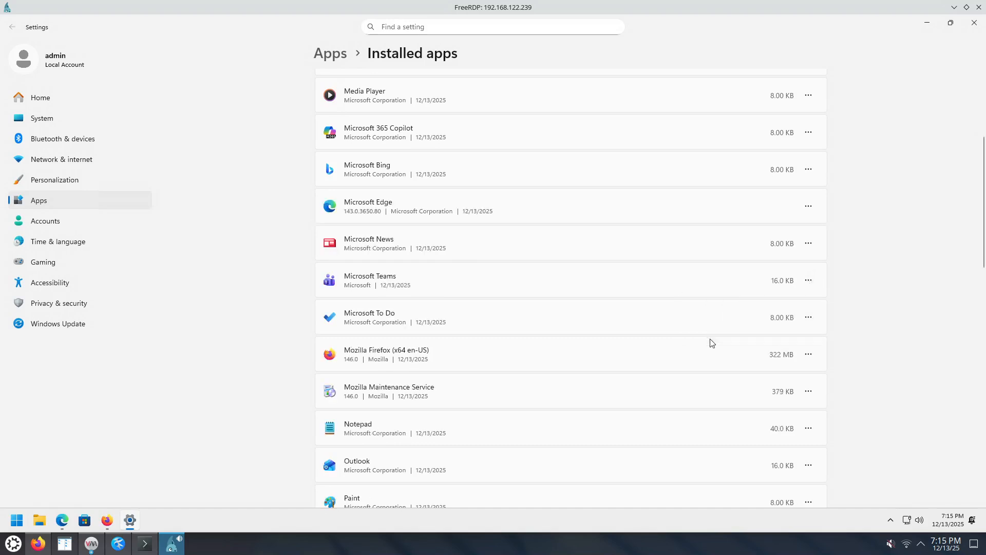
click(791, 300)
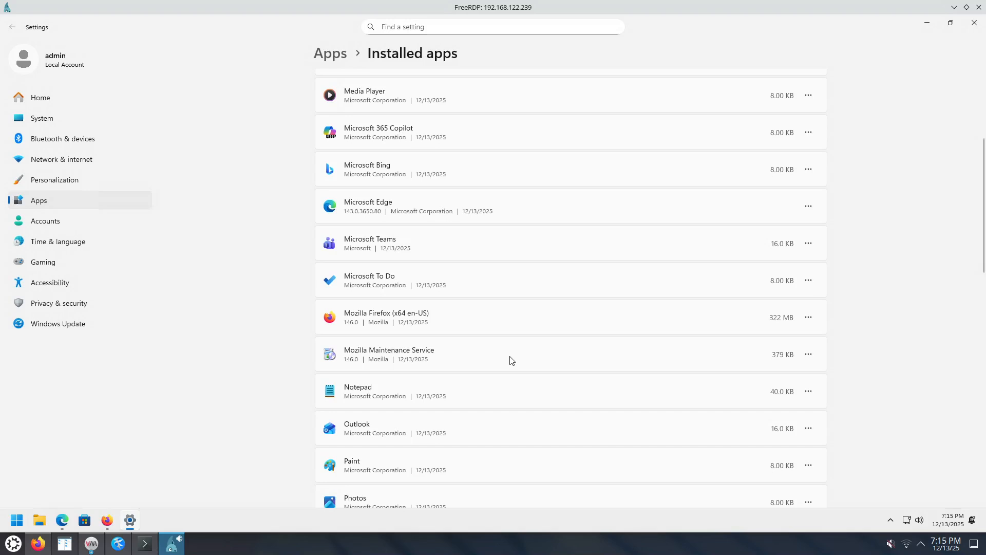
Find Quick Assist among the installed apps and uninstall it with confirmation.
scroll(510, 361, down, 2)
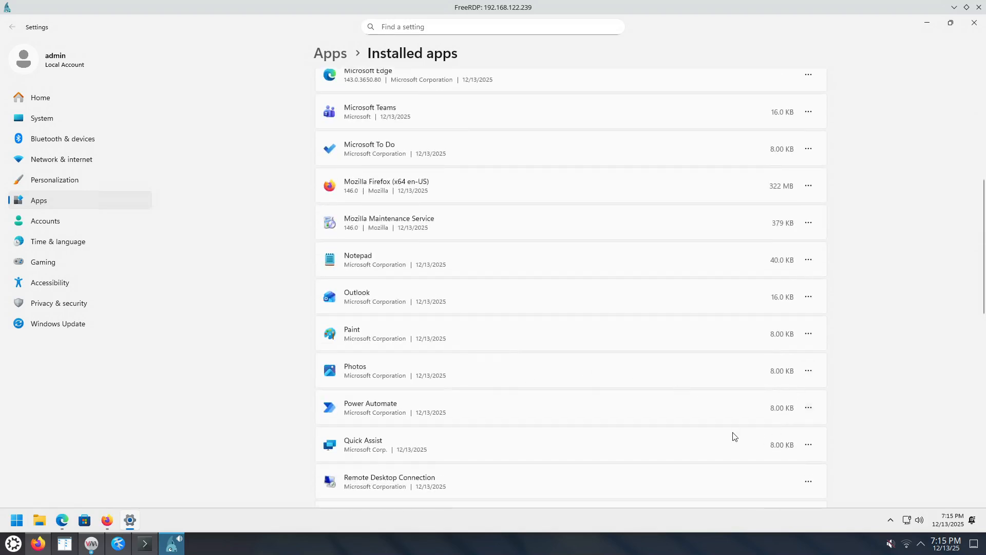
scroll(616, 465, down, 1)
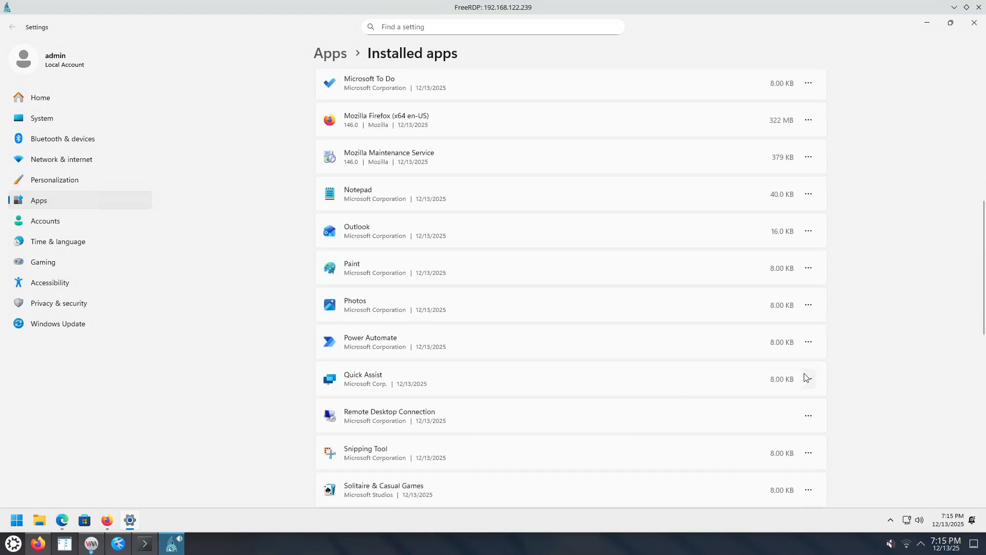
click(809, 381)
click(722, 434)
click(781, 433)
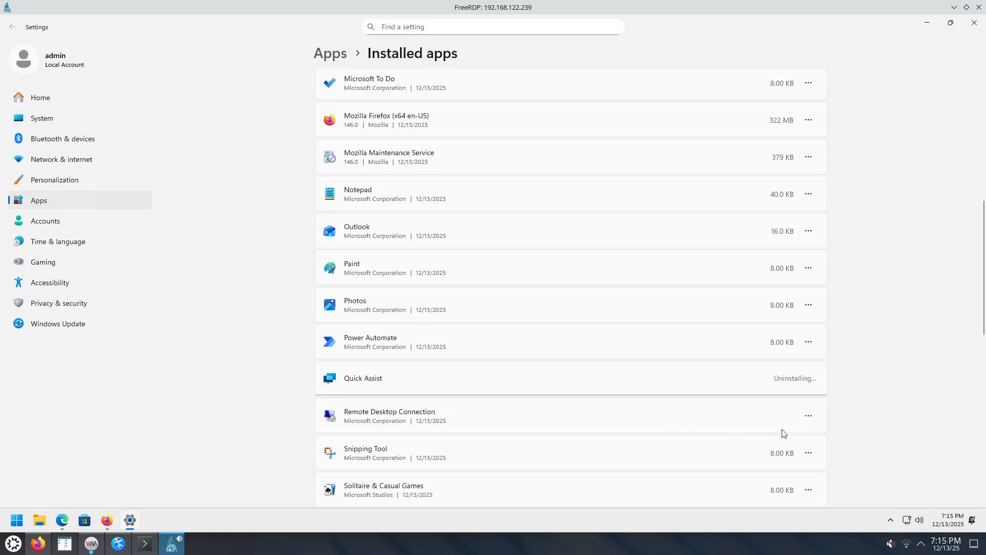
Uninstall Weather and Xbox Live from the end of the installed apps list, confirming each removal.
scroll(559, 236, down, 5)
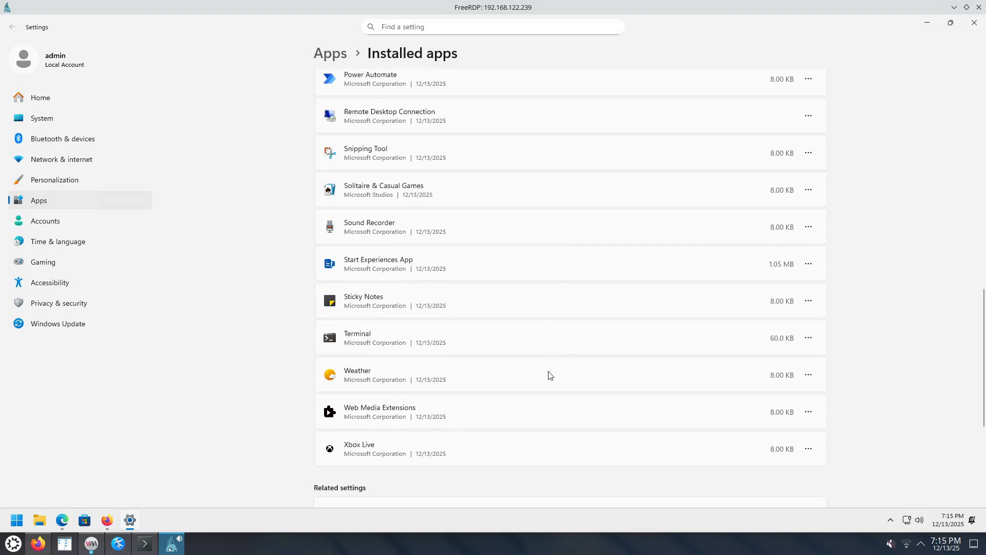
click(808, 375)
click(706, 428)
click(775, 425)
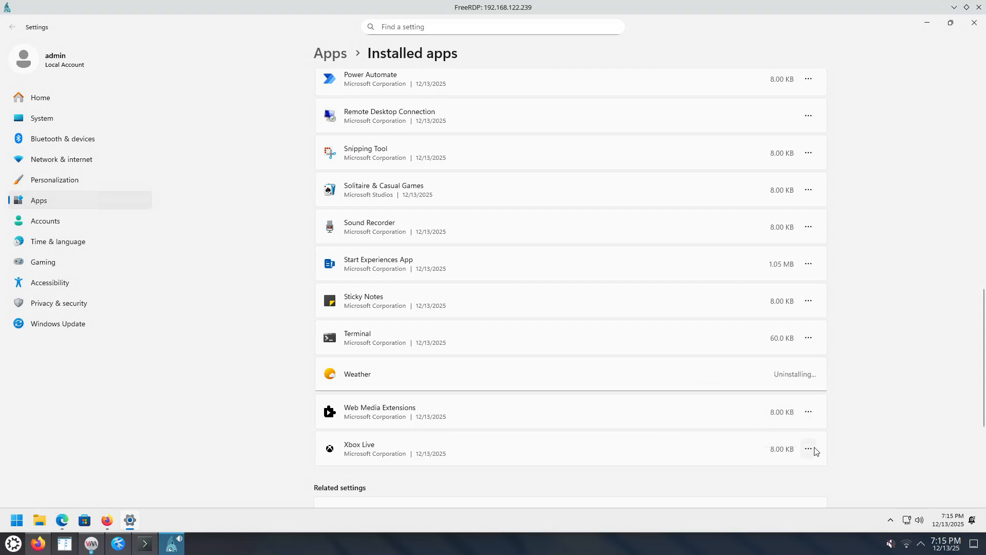
click(808, 449)
click(718, 427)
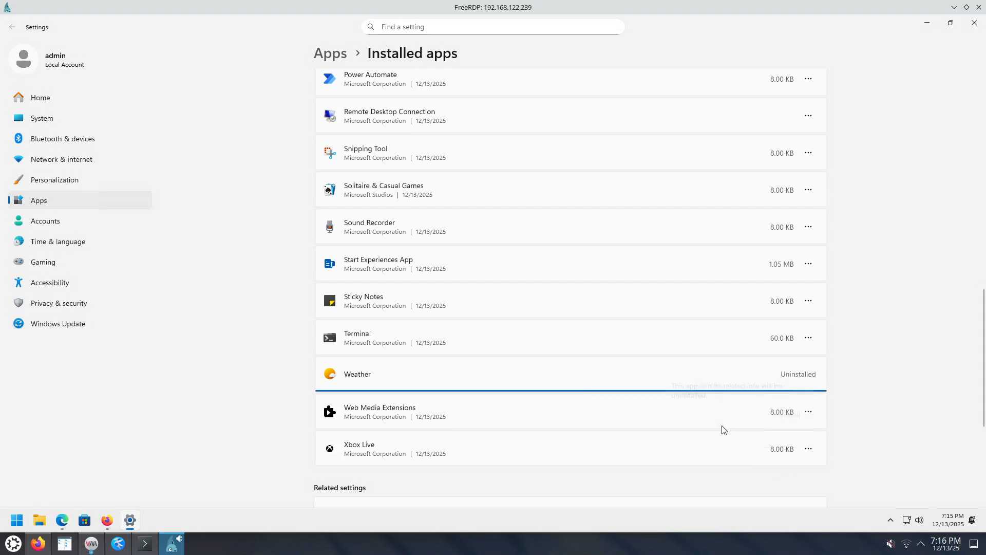
click(776, 419)
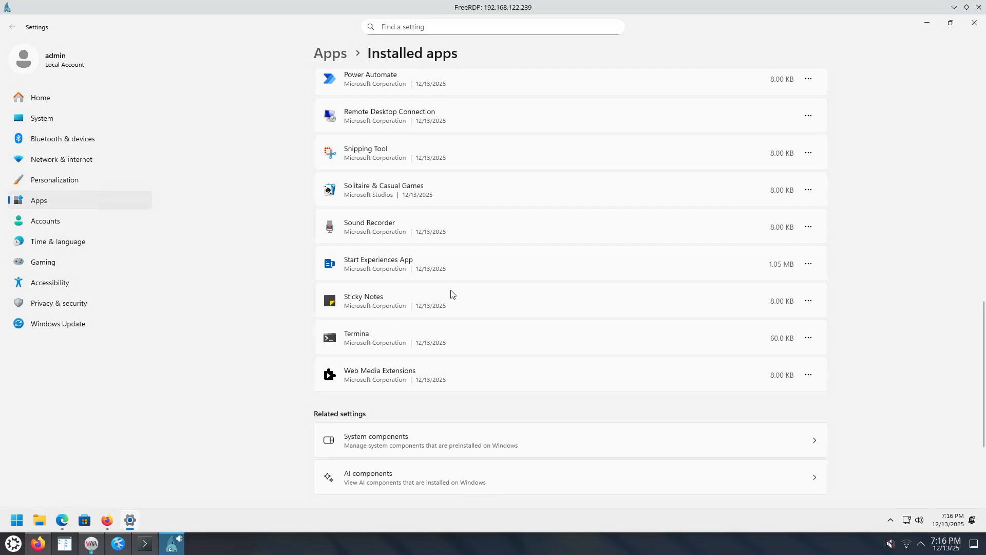
Review the remaining installed apps for further preinstalled programs that could be removed.
scroll(451, 262, up, 3)
scroll(450, 265, up, 3)
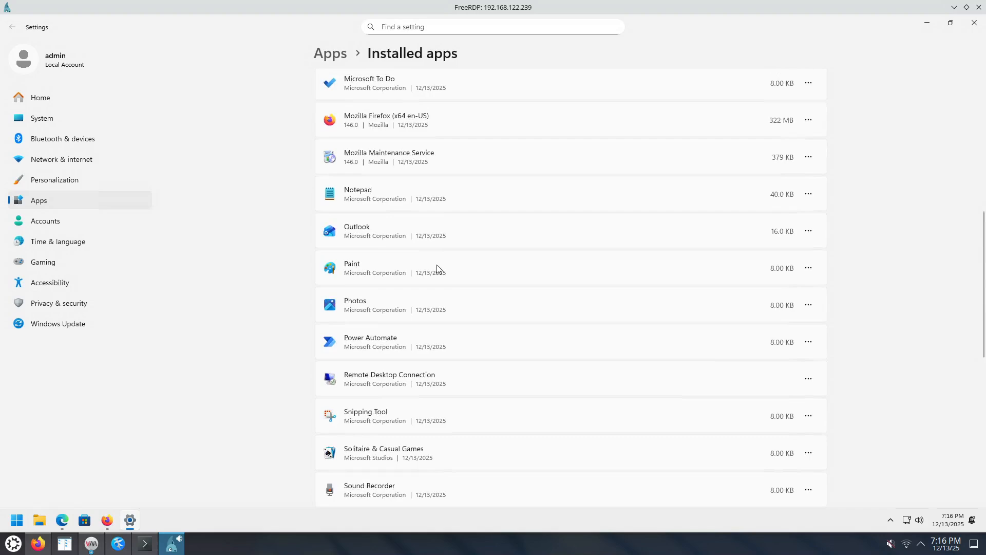
scroll(437, 268, up, 3)
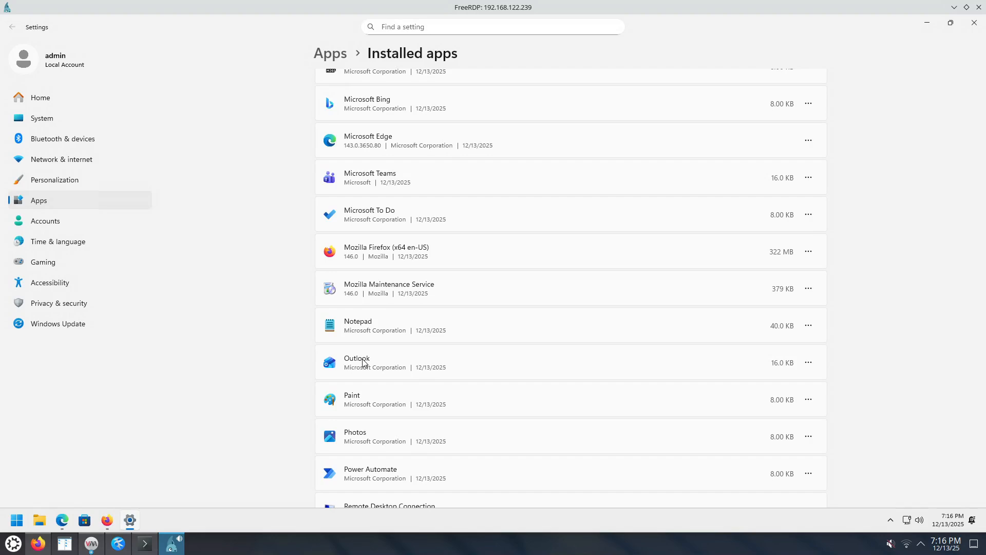
scroll(276, 334, up, 3)
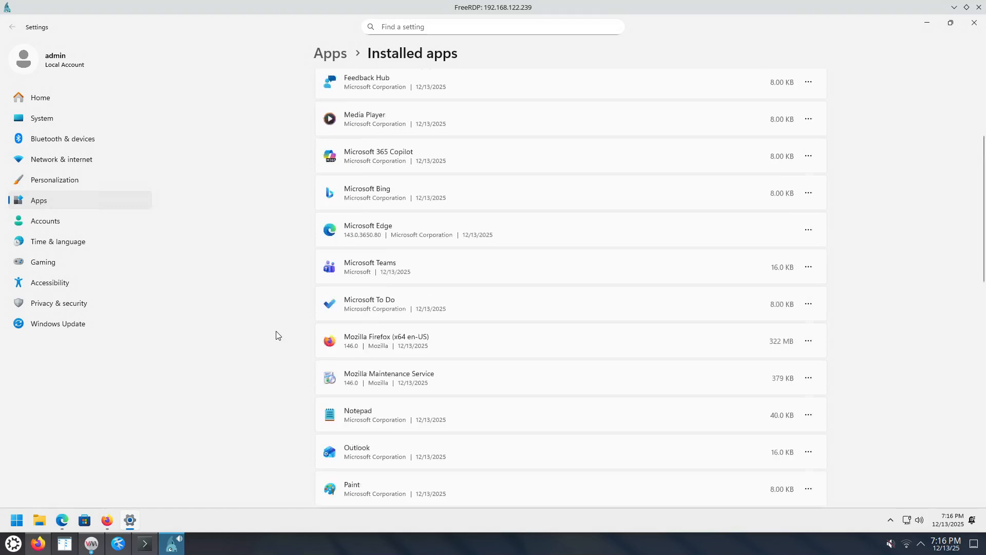
scroll(275, 331, up, 3)
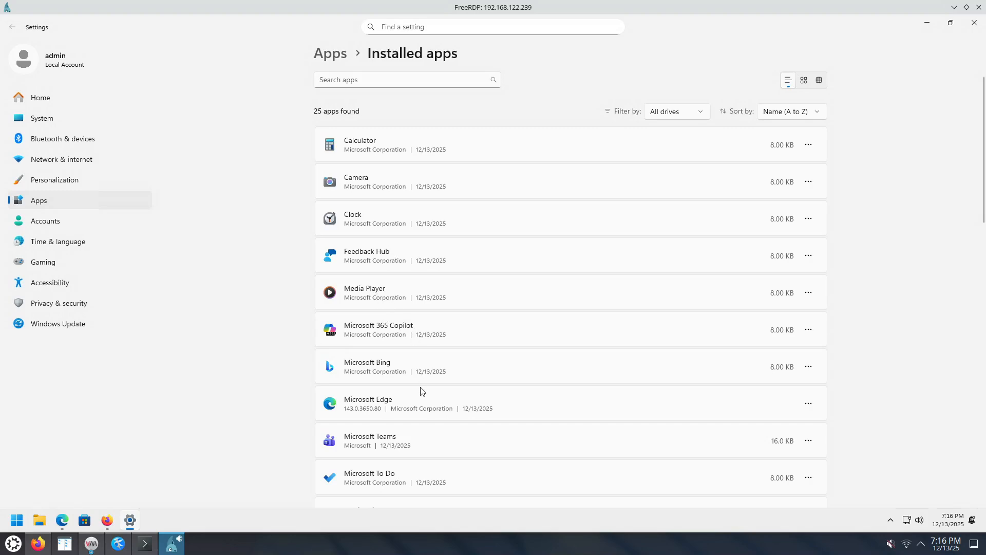
scroll(463, 432, down, 3)
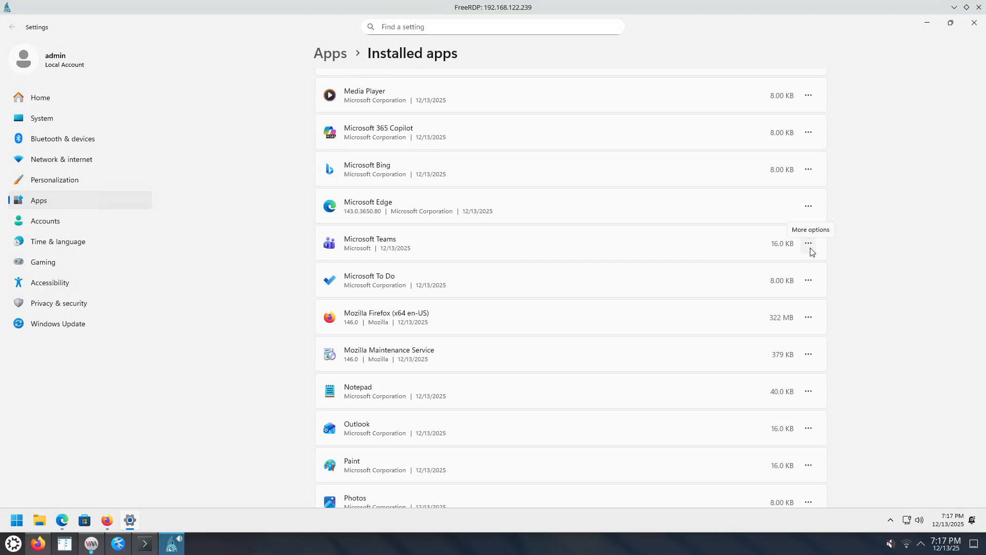
scroll(850, 289, down, 2)
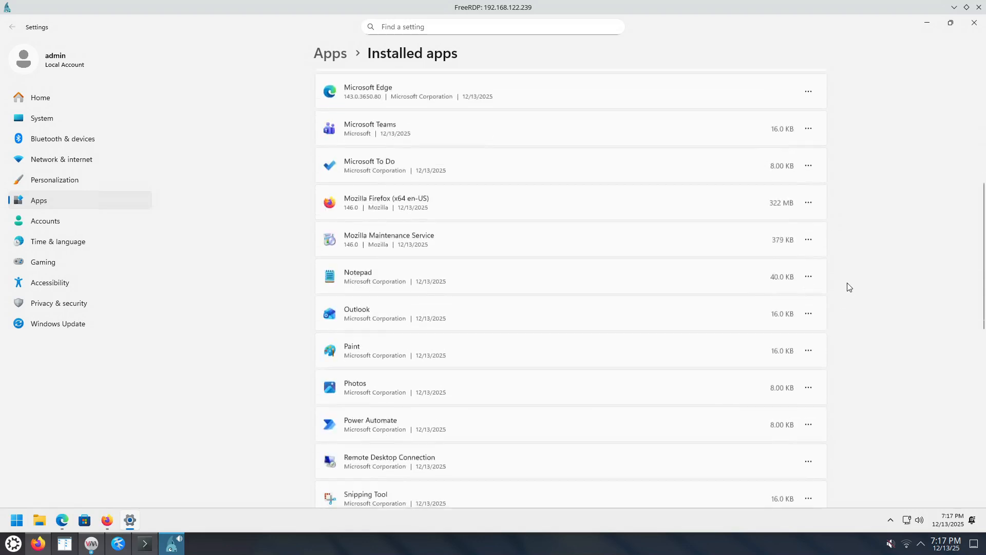
Minimize Settings, accept the Firefox welcome terms, and save the options to pin Firefox to the taskbar and set it as default browser.
click(926, 24)
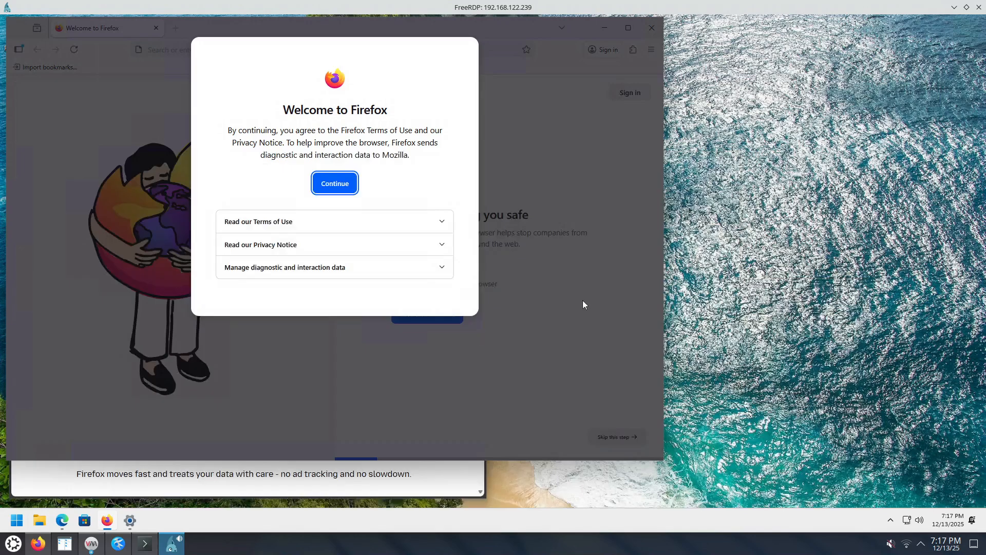
click(338, 187)
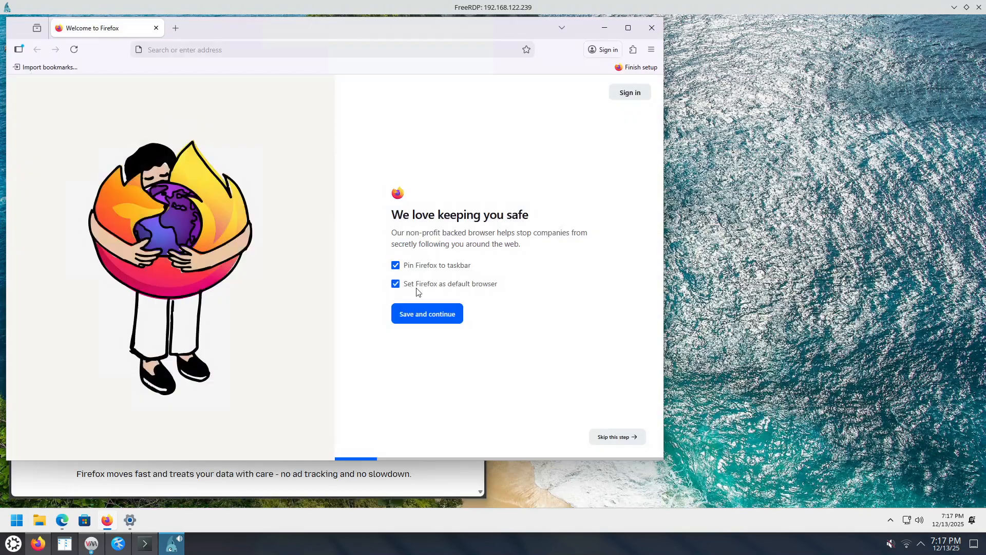
click(428, 315)
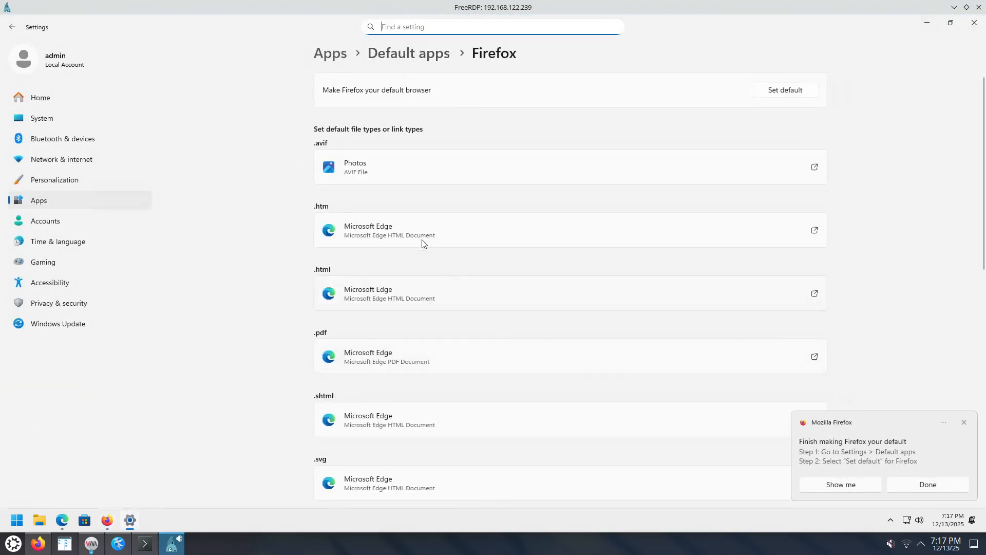
Set Firefox as the default browser, check its file and link type associations, and minimize Settings.
click(772, 92)
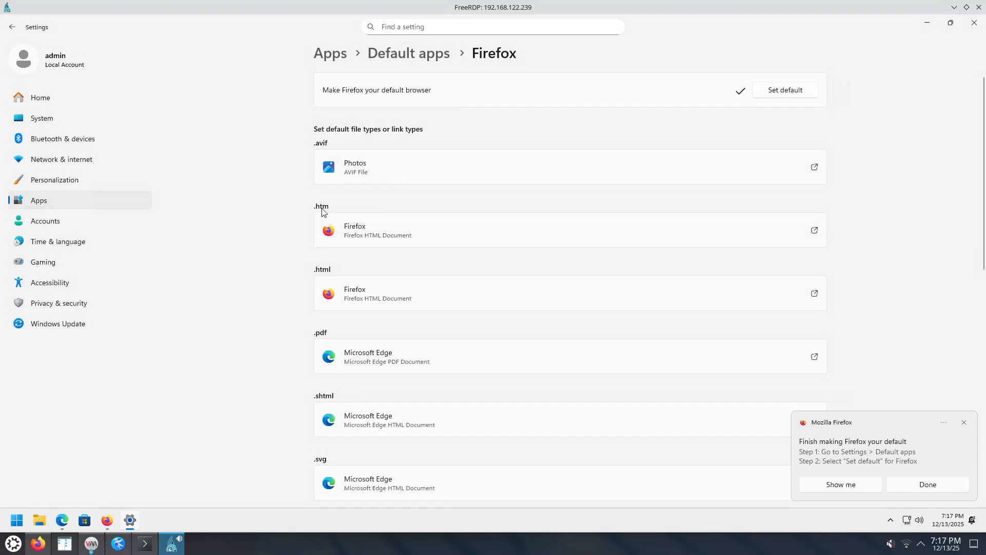
scroll(462, 311, down, 3)
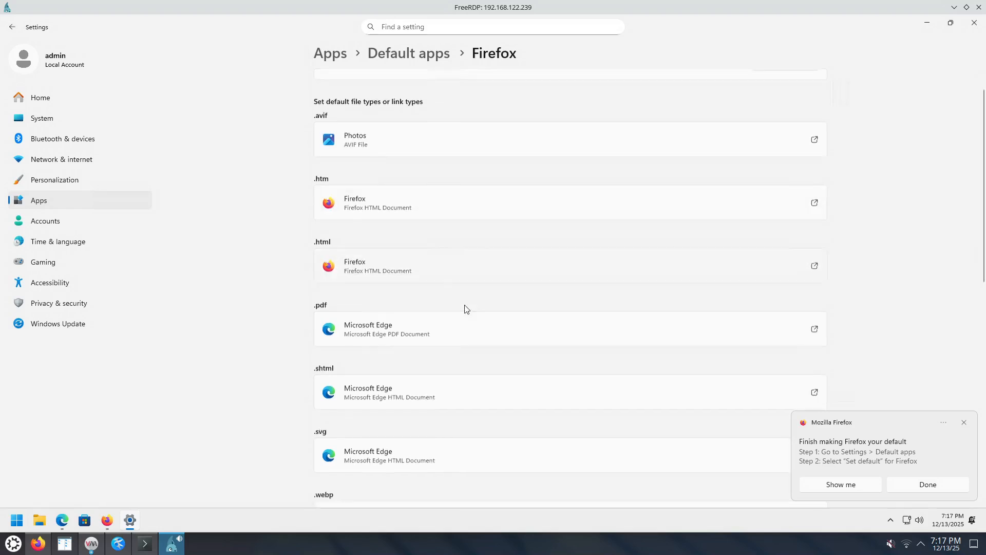
scroll(457, 314, down, 3)
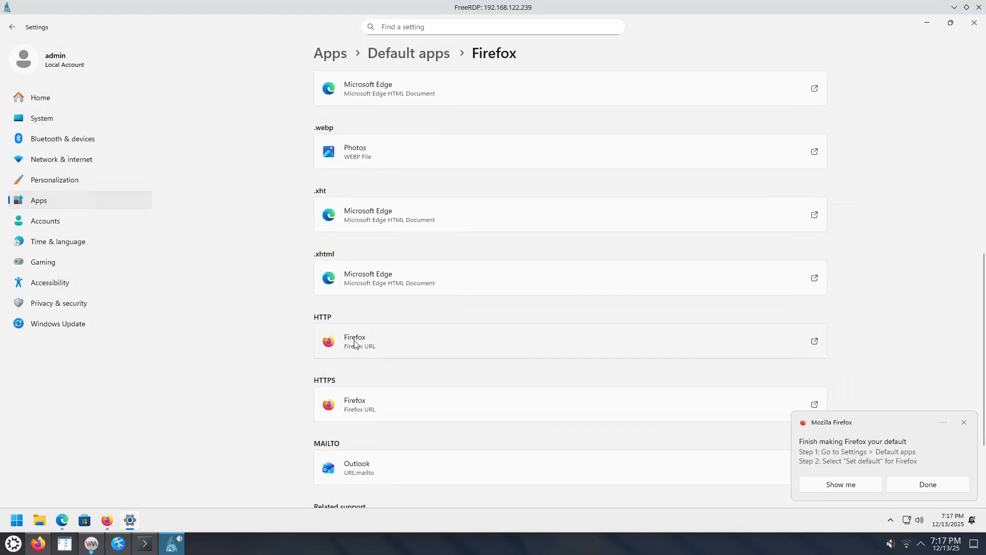
scroll(368, 387, down, 2)
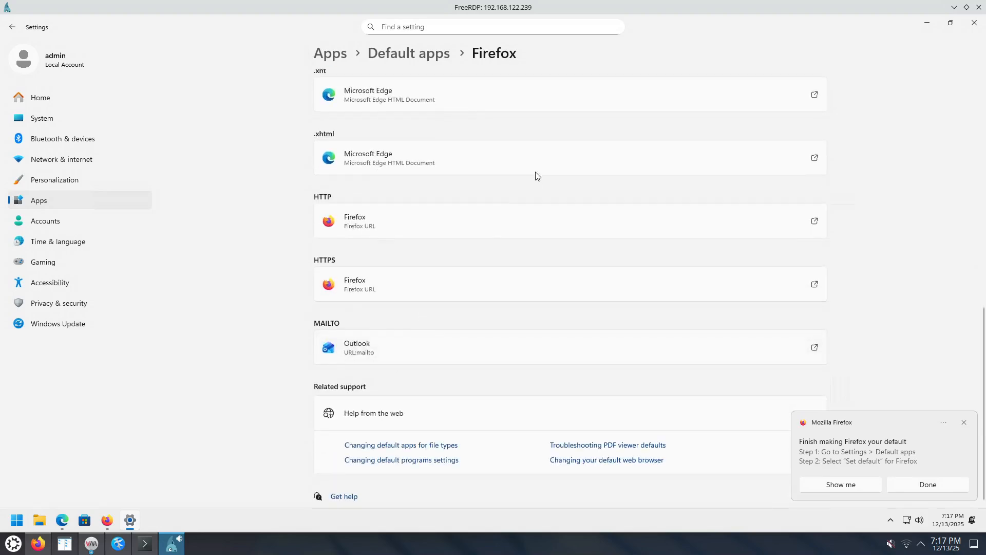
click(927, 23)
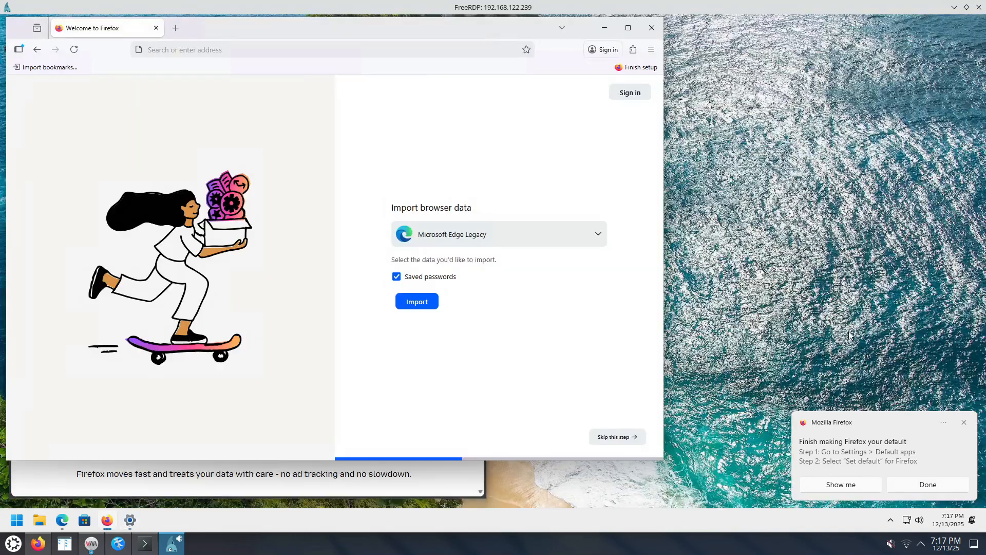
Dismiss the Firefox default-browser notification and skip the remaining setup pages, including browser data import, customization questions and extensions.
click(964, 422)
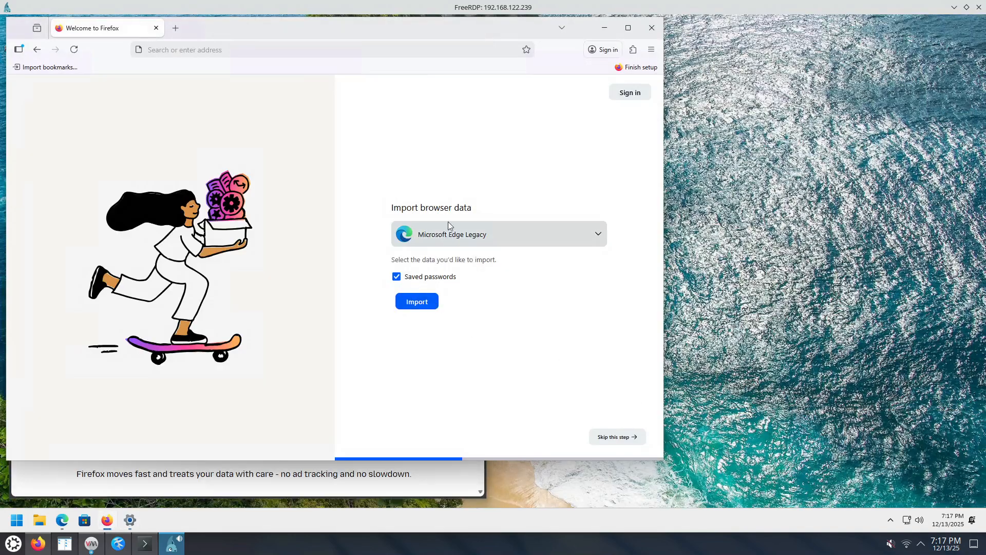
click(621, 436)
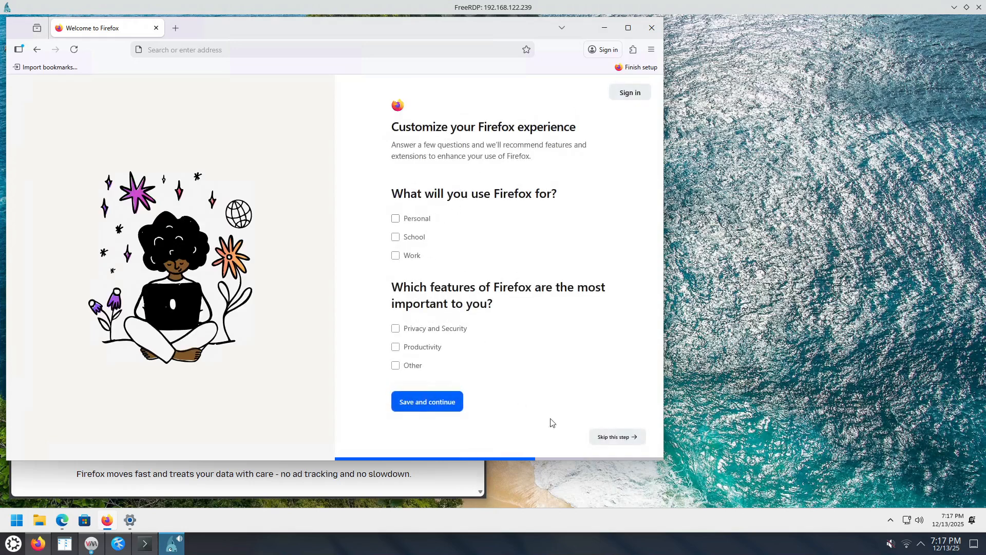
click(616, 436)
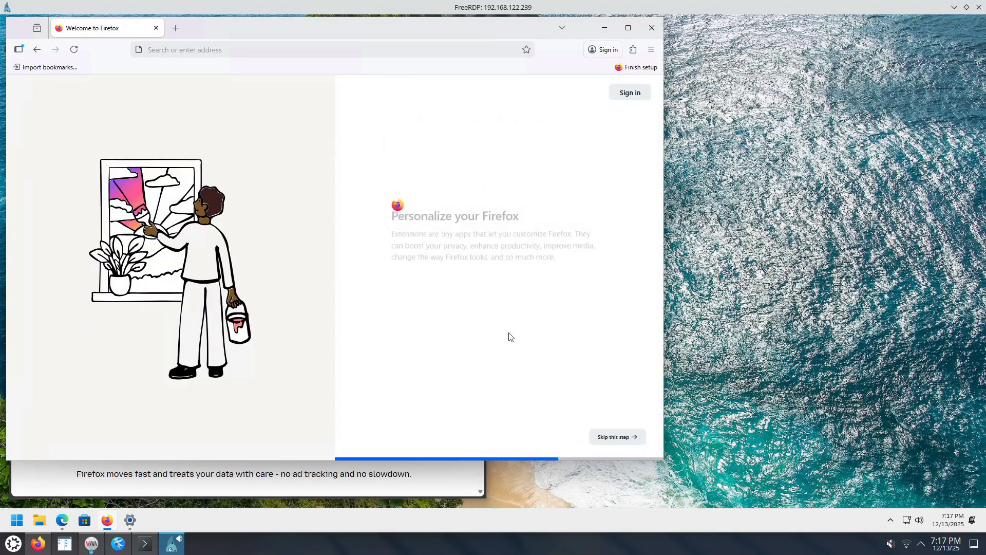
click(623, 437)
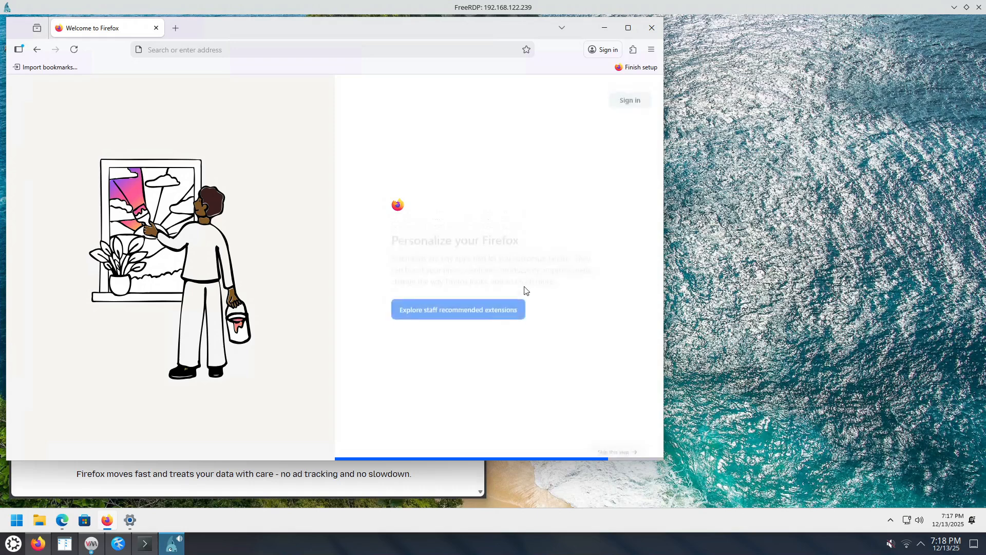
click(639, 439)
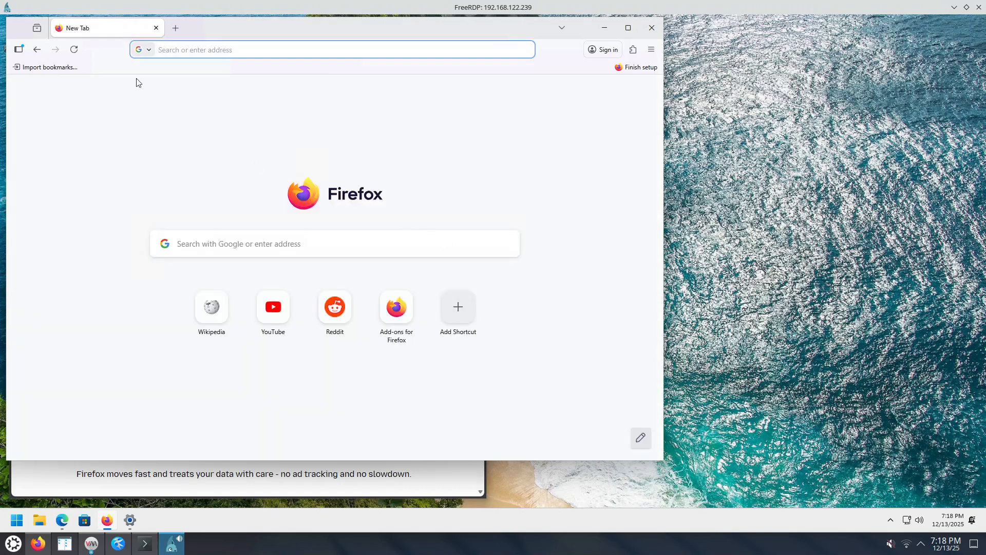
Set Firefox's bookmarks toolbar to Never Show and remove the sidebar button from the toolbar.
right_click(106, 69)
mouse_move(174, 171)
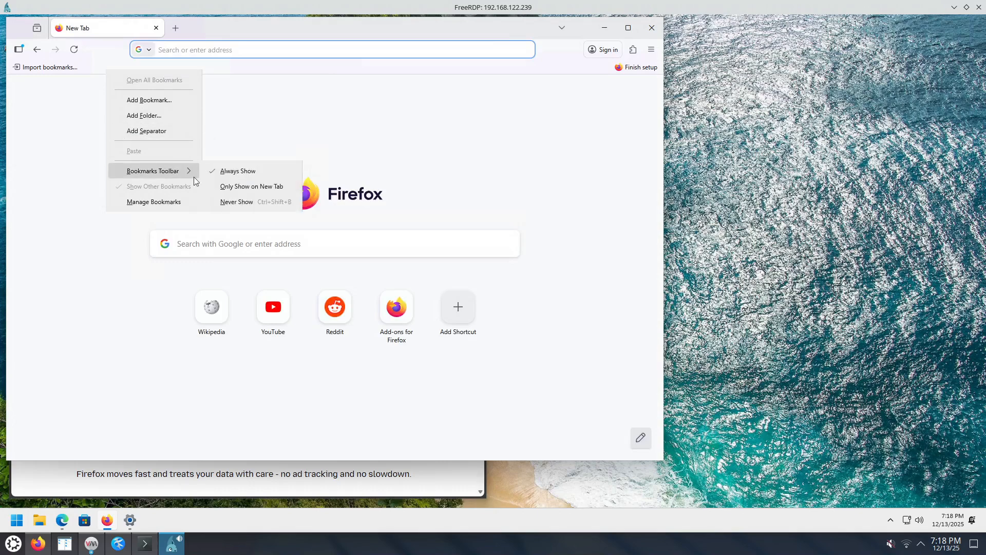
click(237, 201)
right_click(22, 49)
click(58, 114)
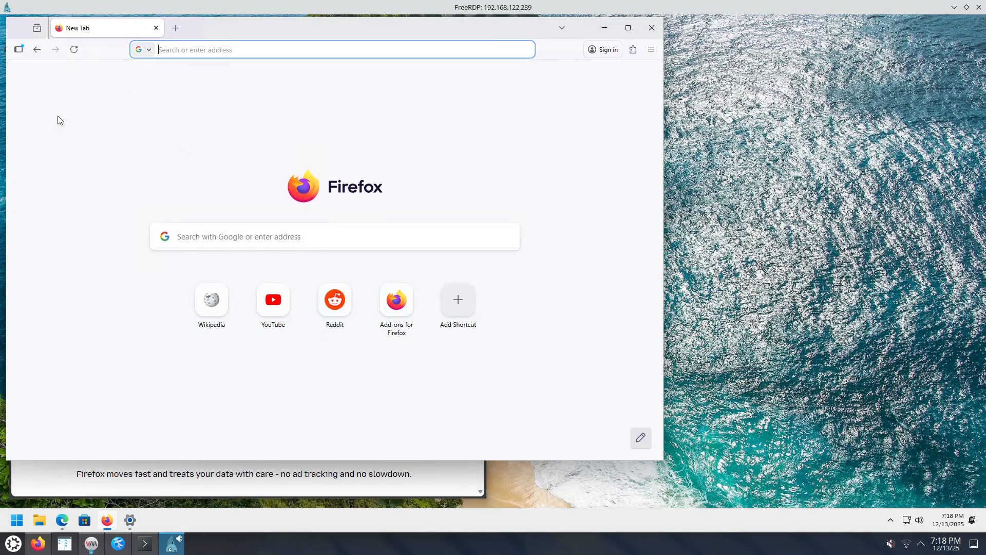
Customize the Firefox toolbar by removing the flexible spaces, Firefox View and Sign in items, and finish customizing.
right_click(99, 56)
click(110, 121)
drag(77, 53, 318, 130)
drag(526, 43, 390, 174)
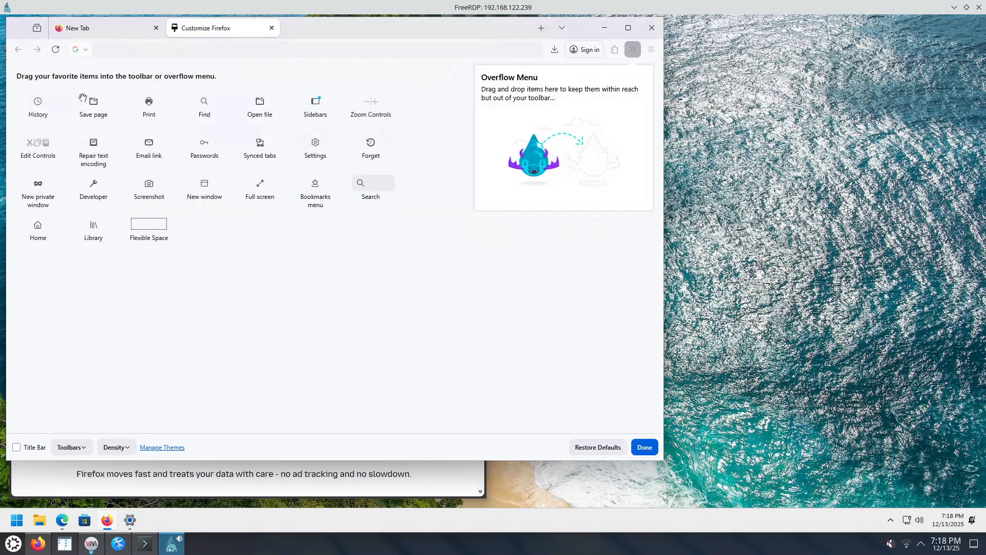
drag(29, 23, 93, 260)
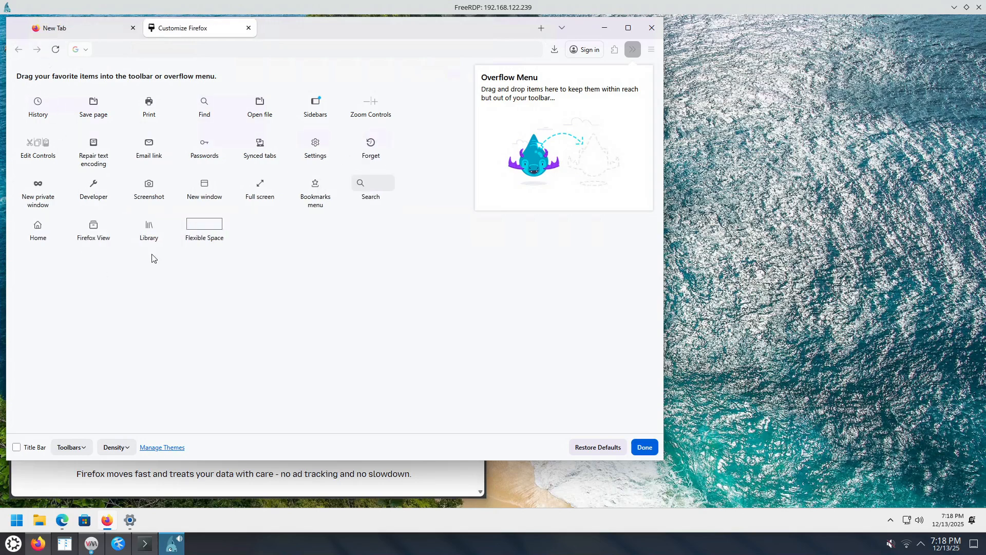
drag(584, 50, 447, 195)
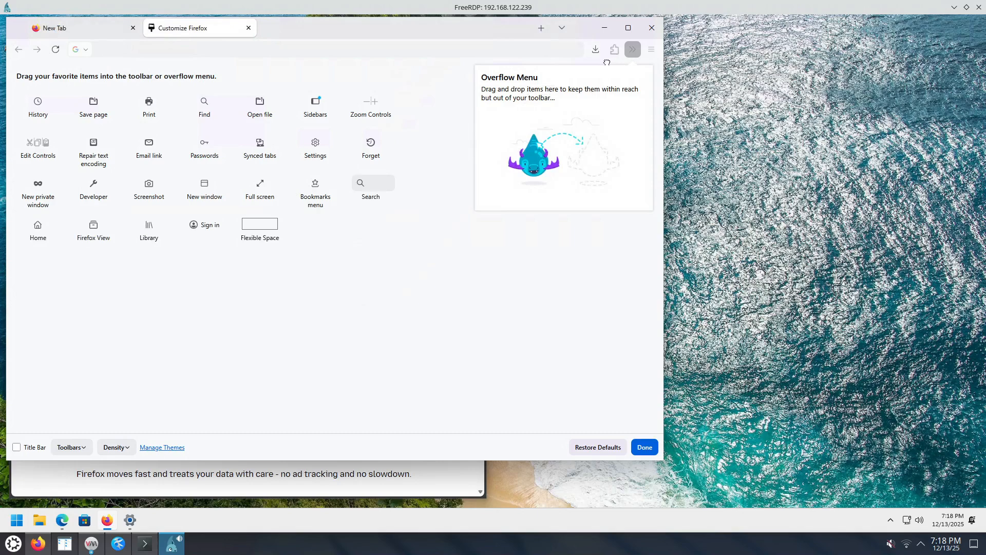
click(645, 447)
In the Firefox settings, set both the homepage and new windows and the new tabs to Blank Page.
click(651, 50)
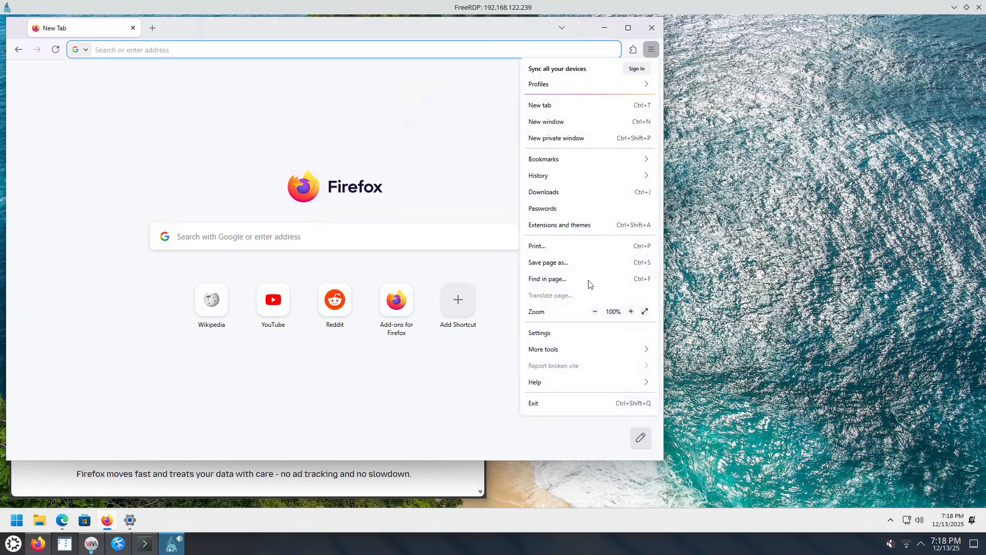
click(569, 332)
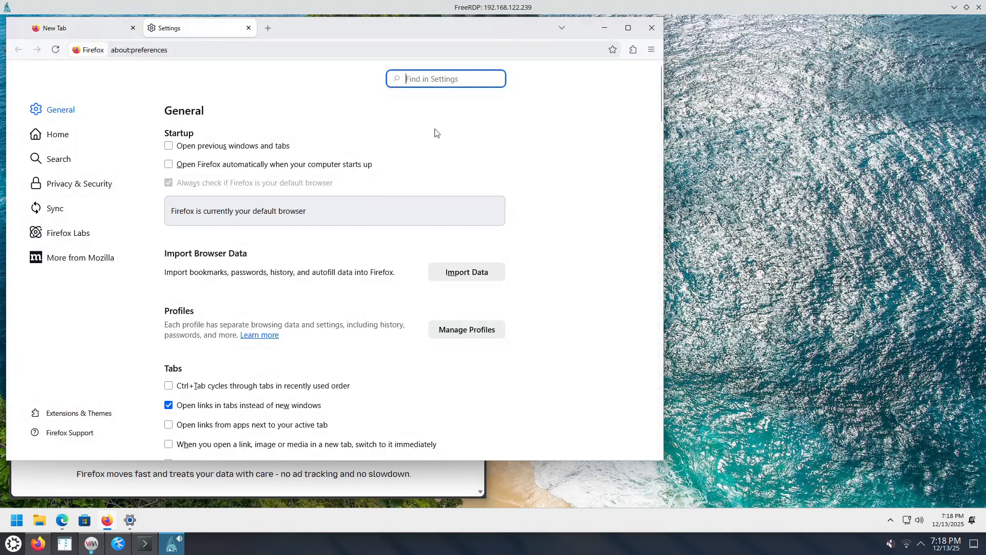
text(tabs)
scroll(429, 218, down, 5)
click(433, 368)
click(391, 431)
click(403, 395)
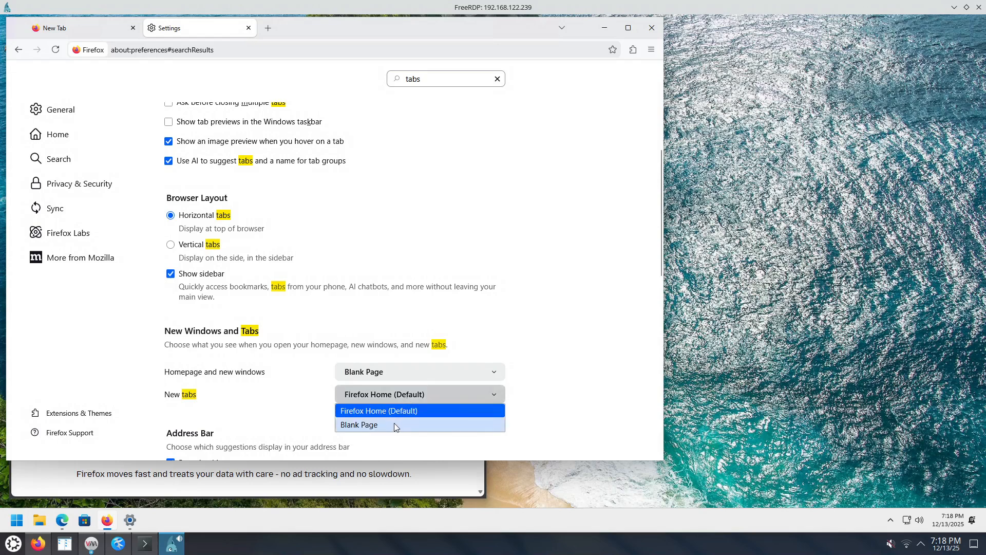
click(393, 425)
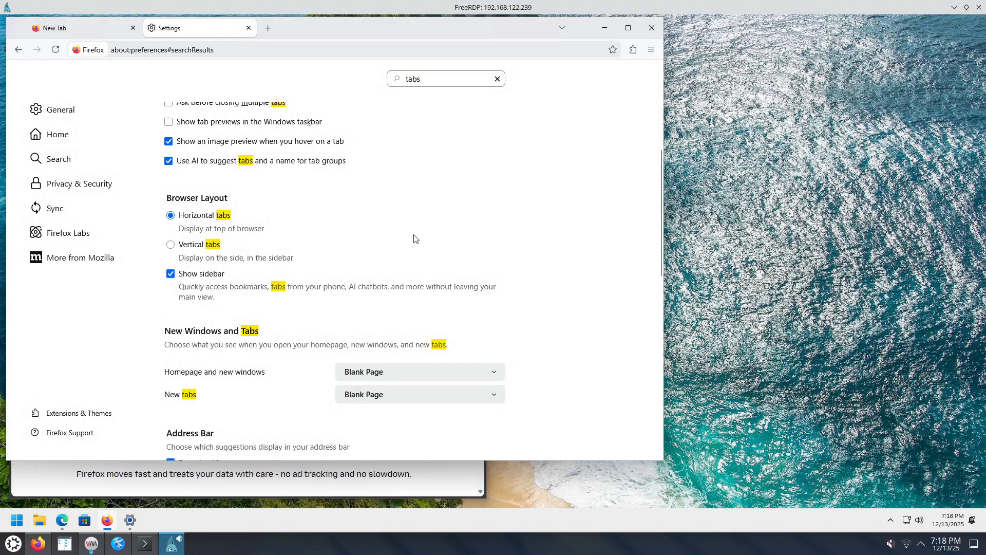
Find the download settings and enable the option to always ask where to save files.
click(497, 76)
text(down)
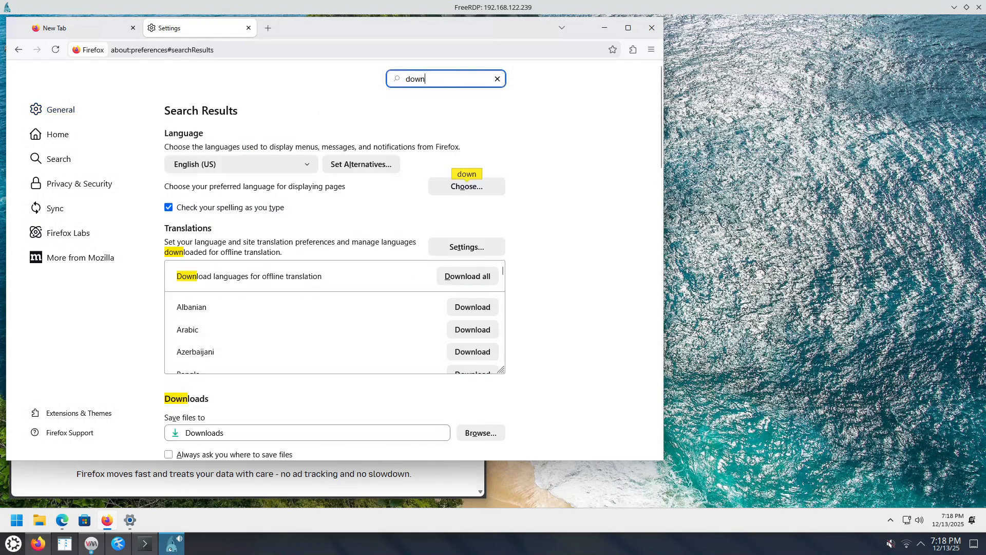
scroll(564, 307, down, 3)
click(168, 269)
Turn off Show search suggestions in the Firefox settings, and close both the Firefox and Edge windows.
click(434, 79)
drag(434, 79, 366, 82)
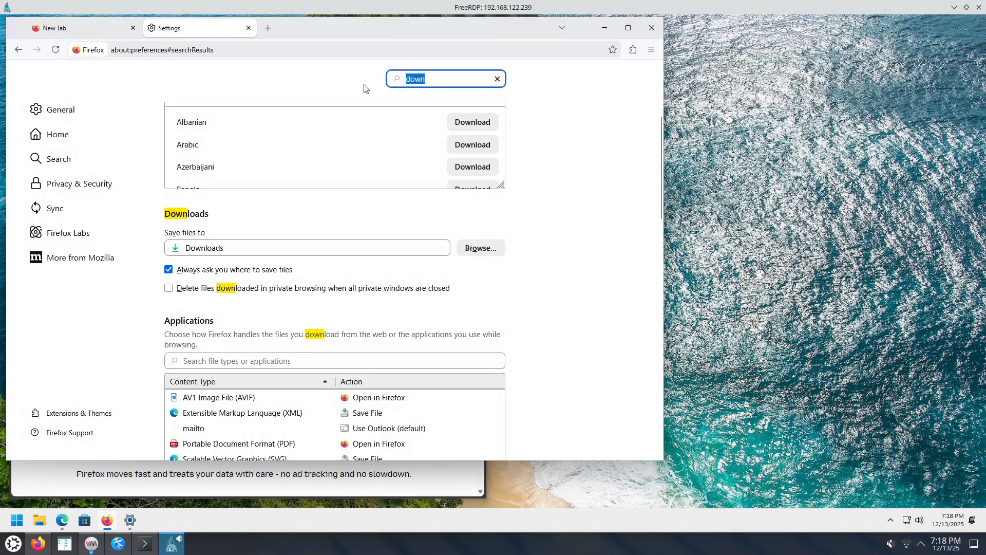
text(sugg)
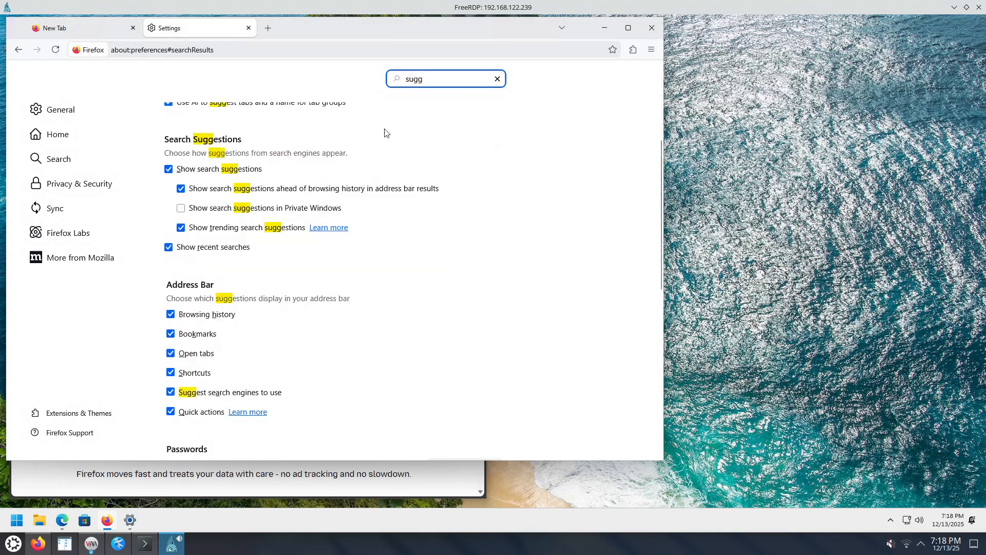
click(168, 169)
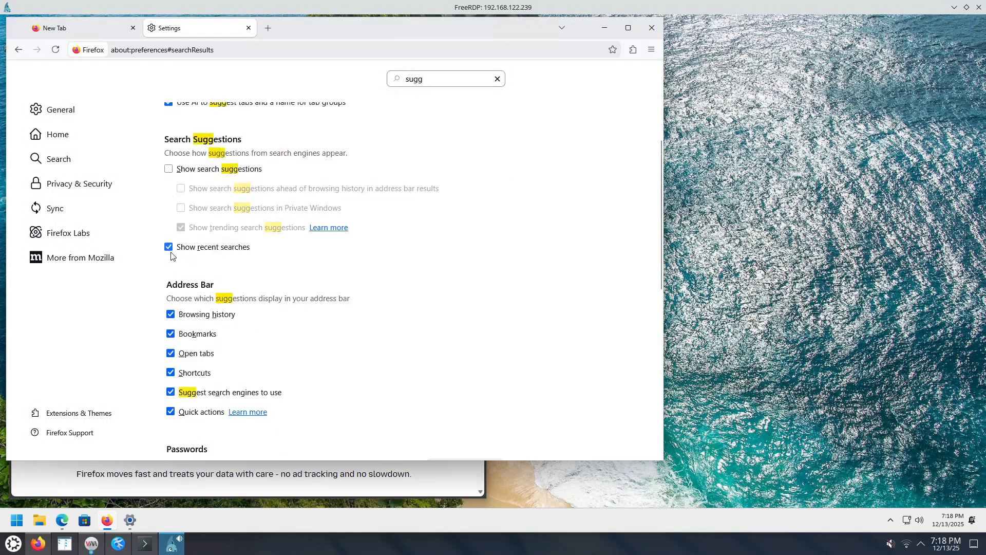
click(651, 29)
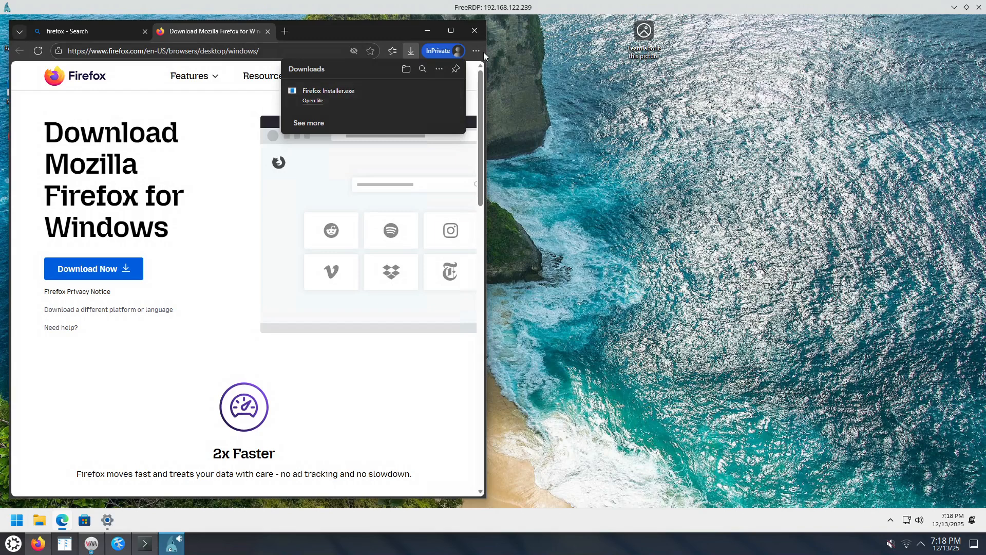
click(476, 31)
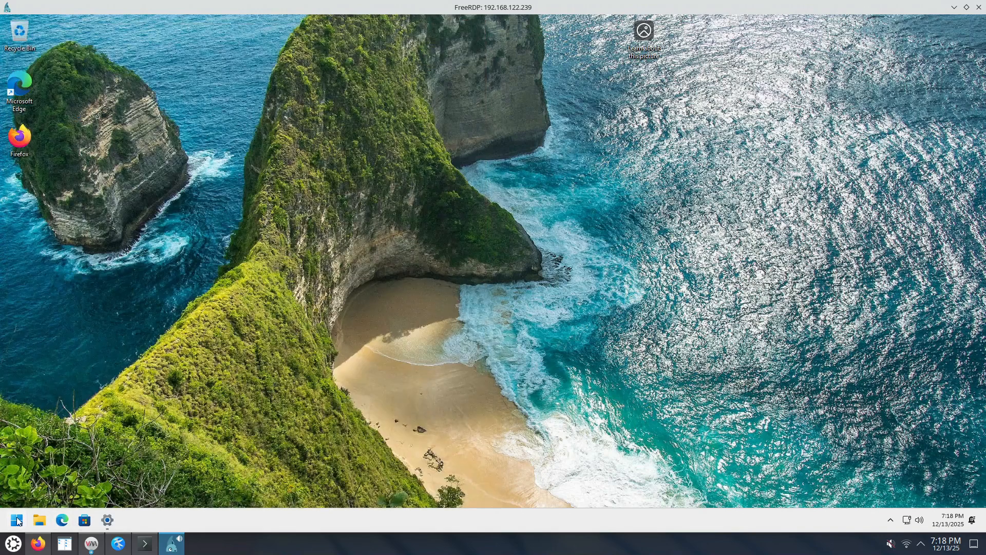
Pin Firefox to the Windows taskbar and move its icon directly beside the Start button.
click(17, 520)
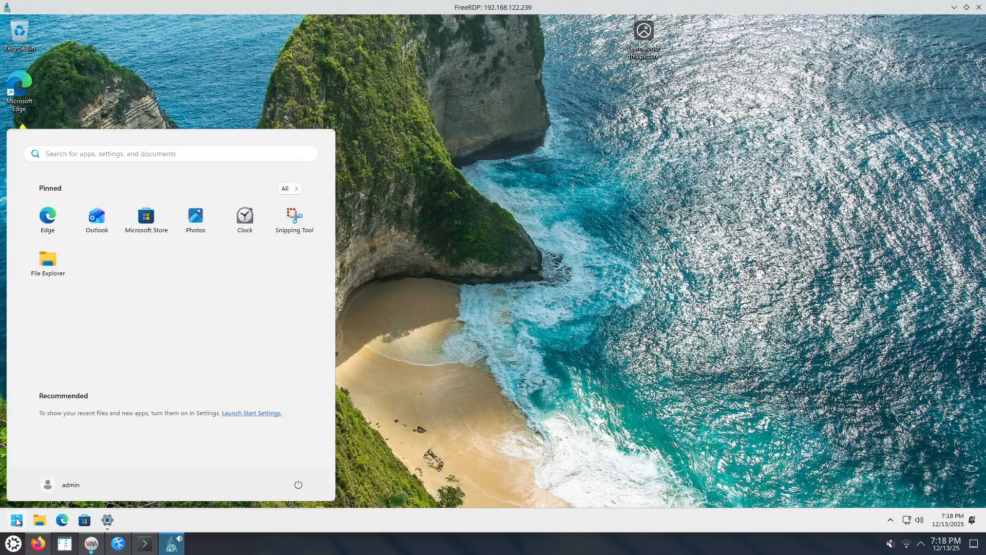
text(fire)
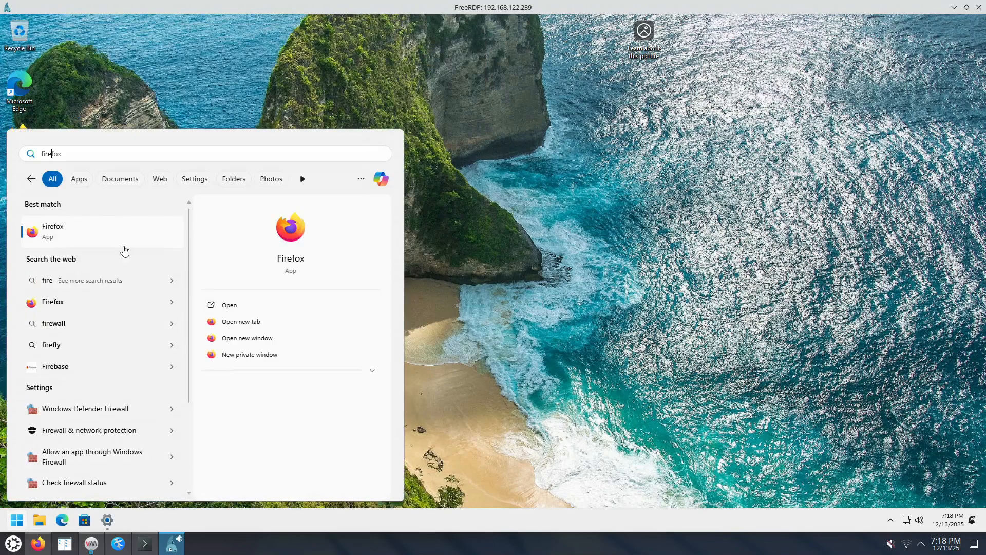
right_click(291, 235)
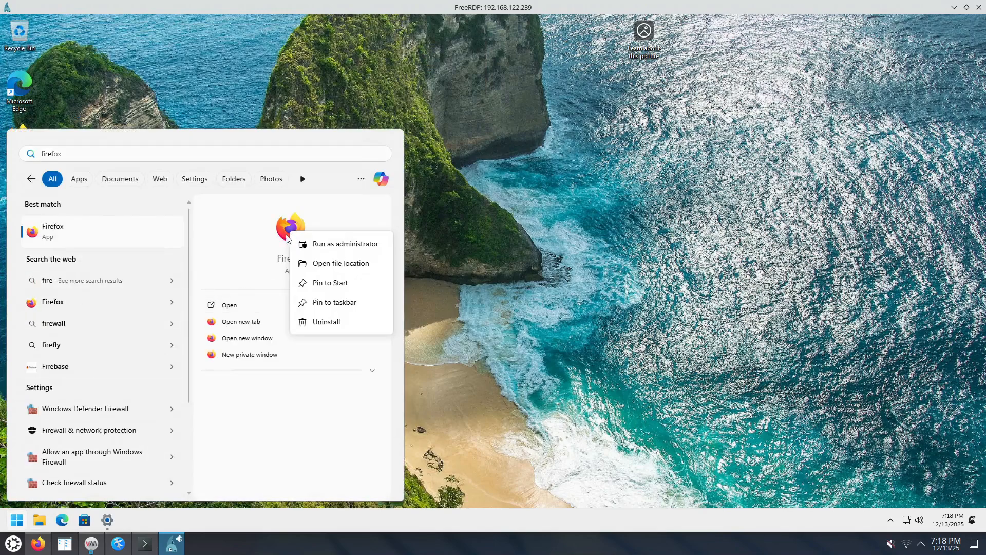
click(349, 300)
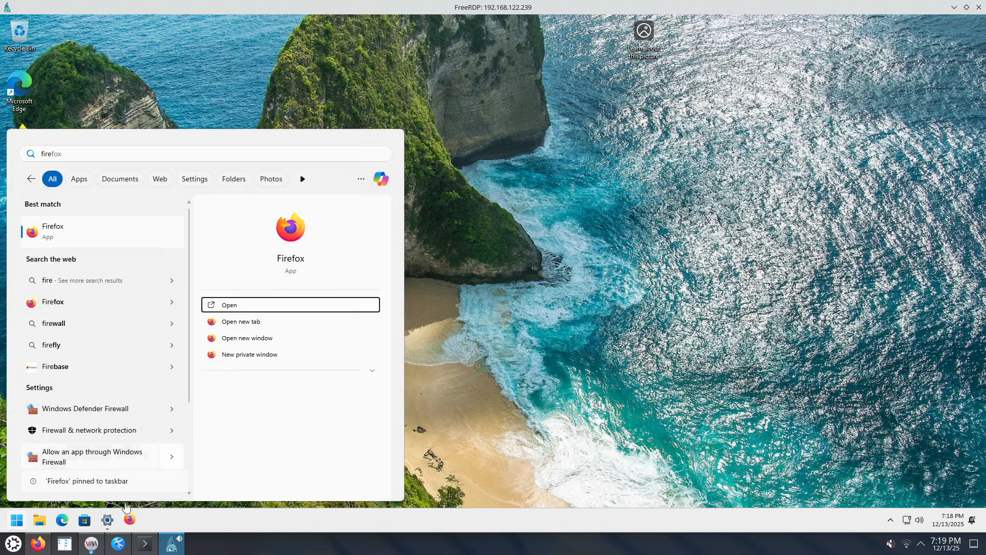
click(133, 522)
drag(135, 524, 40, 521)
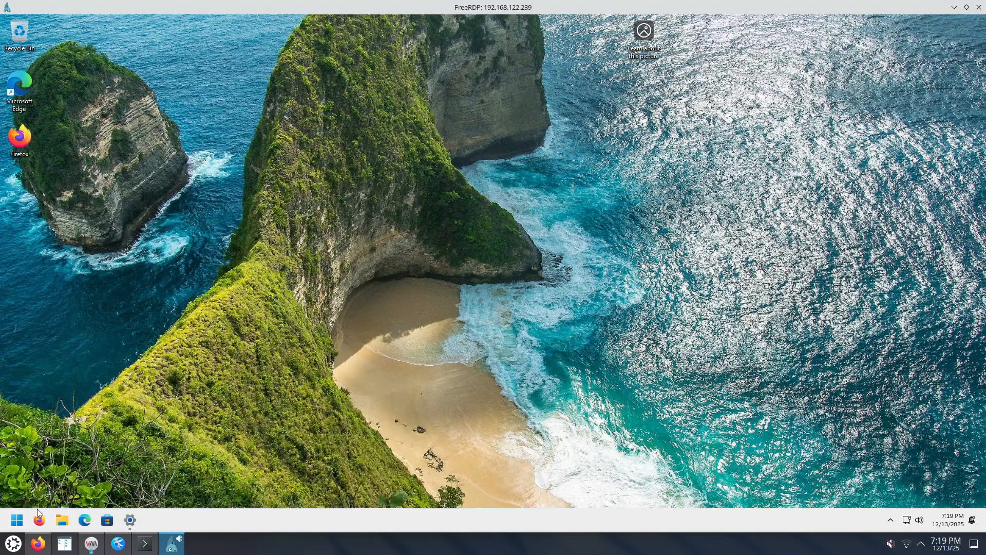
Unpin Microsoft Edge from the taskbar and open a new private Firefox window.
right_click(85, 521)
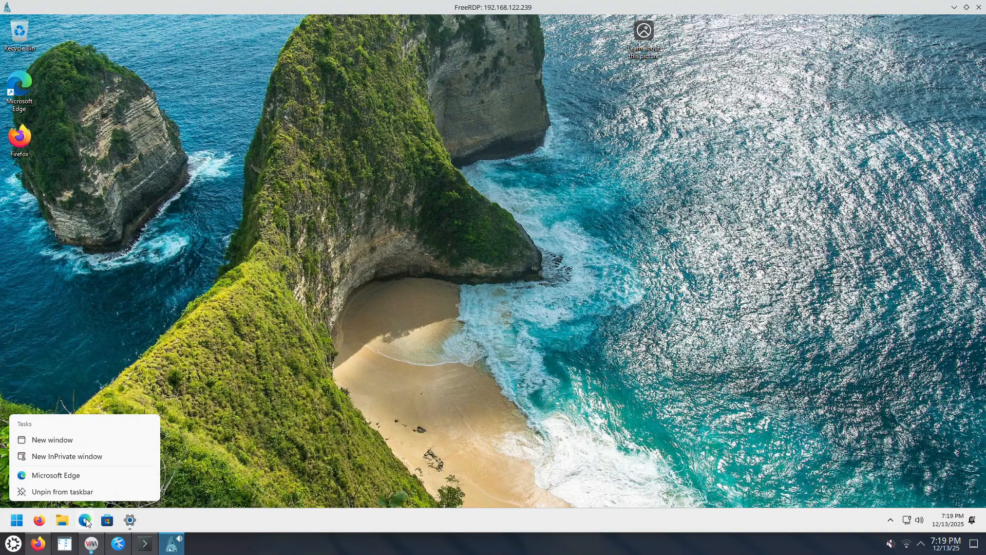
click(80, 492)
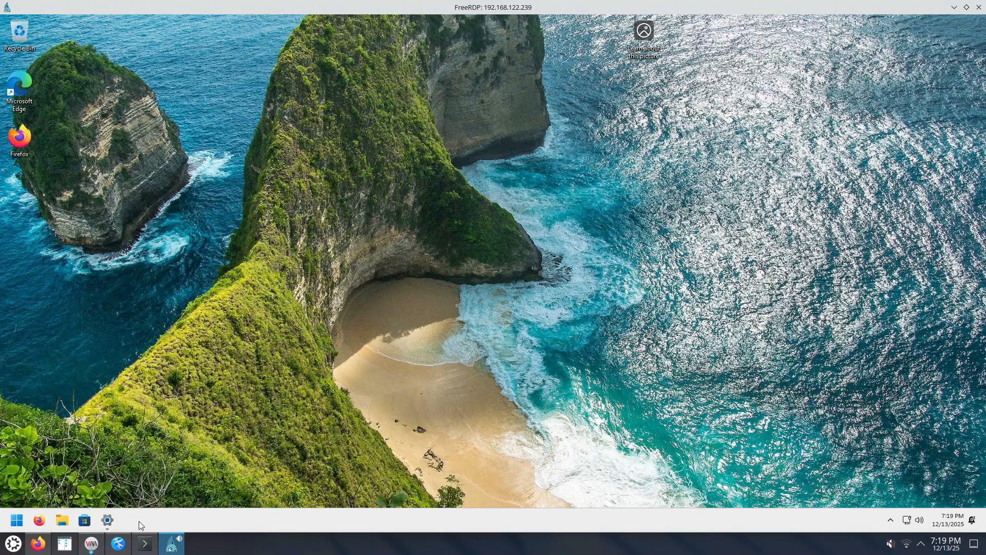
right_click(40, 521)
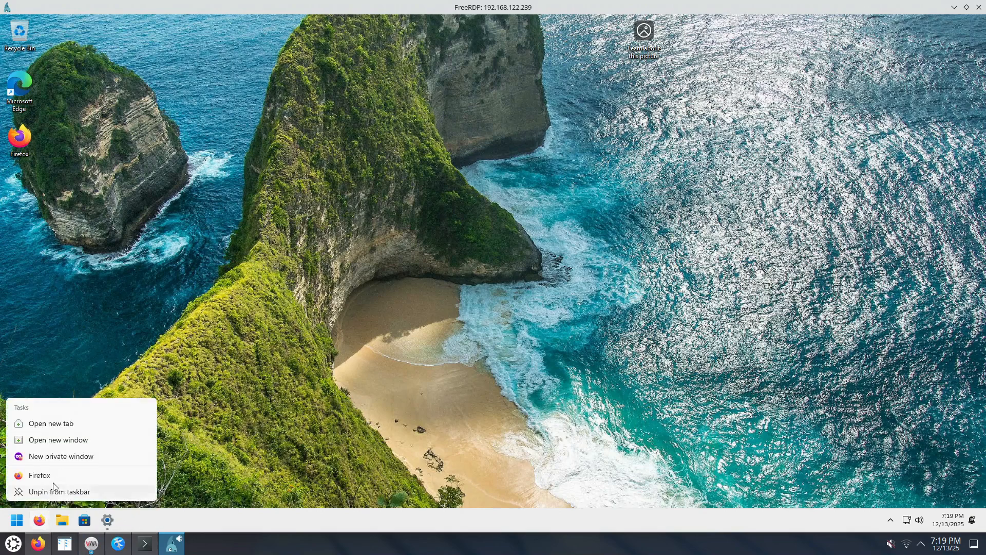
right_click(37, 520)
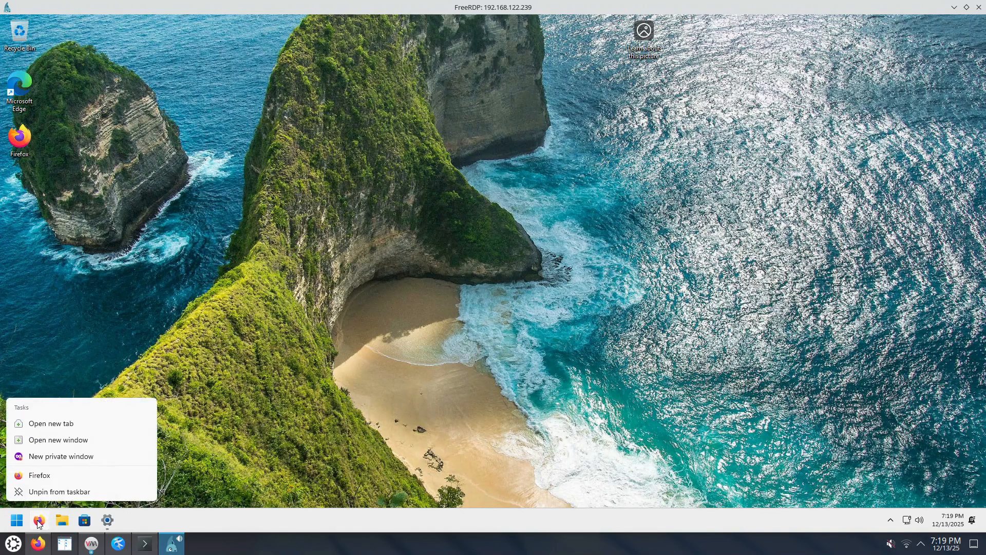
click(66, 456)
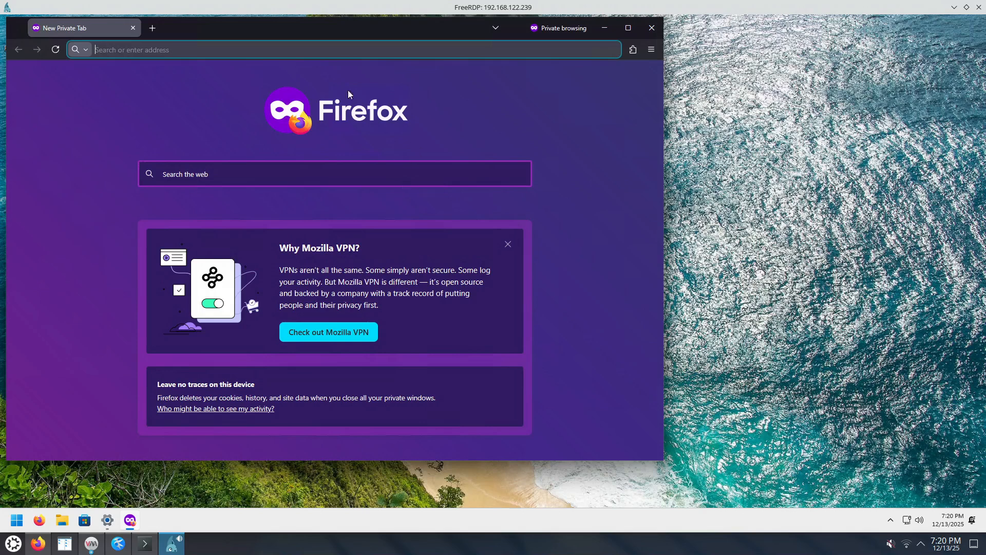
Tile the FreeRDP window on the left half of the host screen and the host Firefox window on the right half.
double_click(458, 9)
key(super+Left)
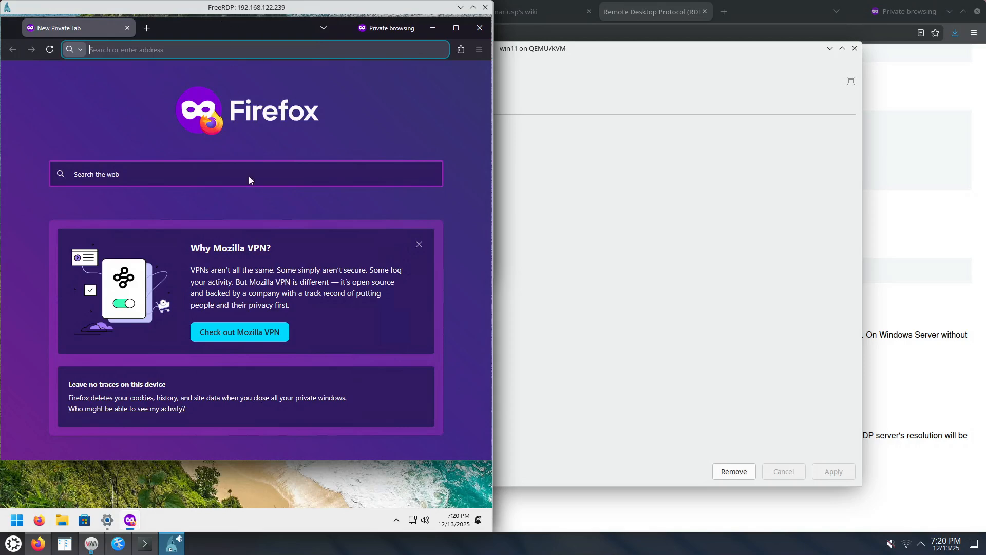
click(887, 219)
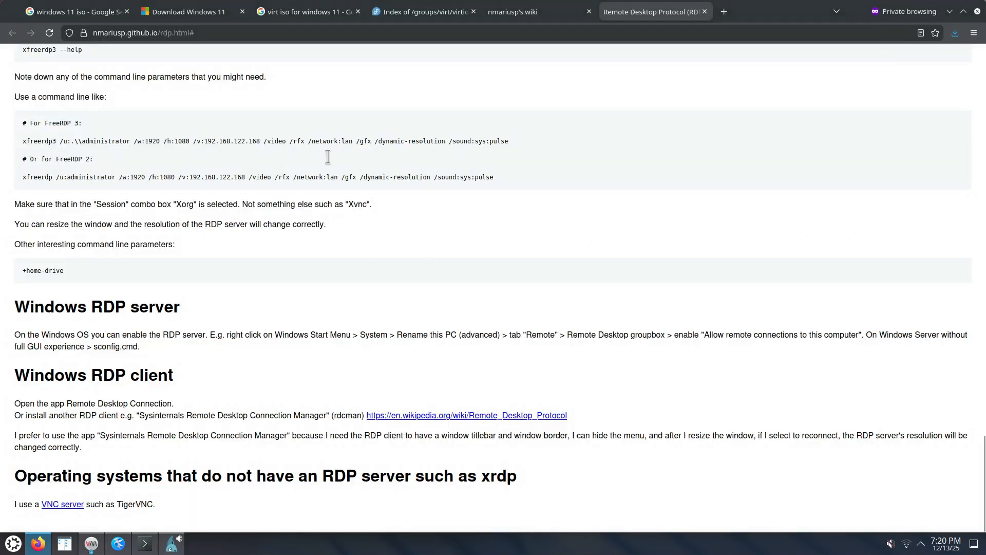
drag(772, 15, 985, 143)
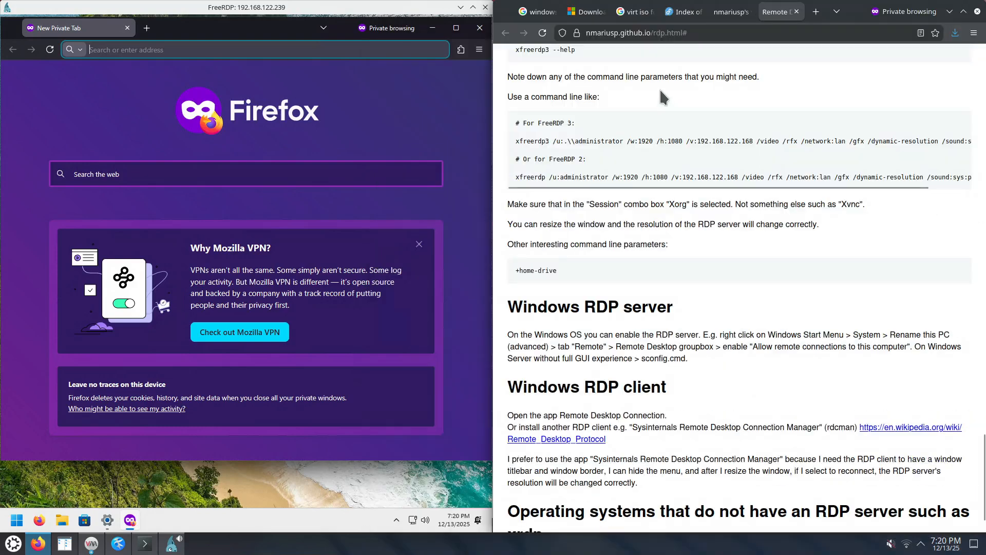
Copy "ameters that you might need." from the host's RDP wiki page and paste it into the virtual machine's Firefox address bar.
drag(653, 76, 709, 91)
right_click(687, 77)
click(701, 88)
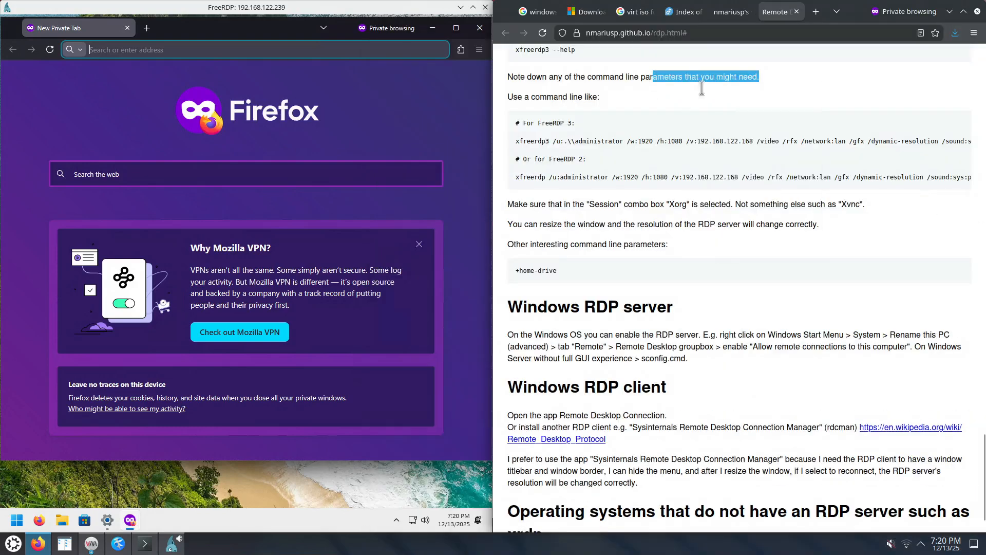
click(190, 51)
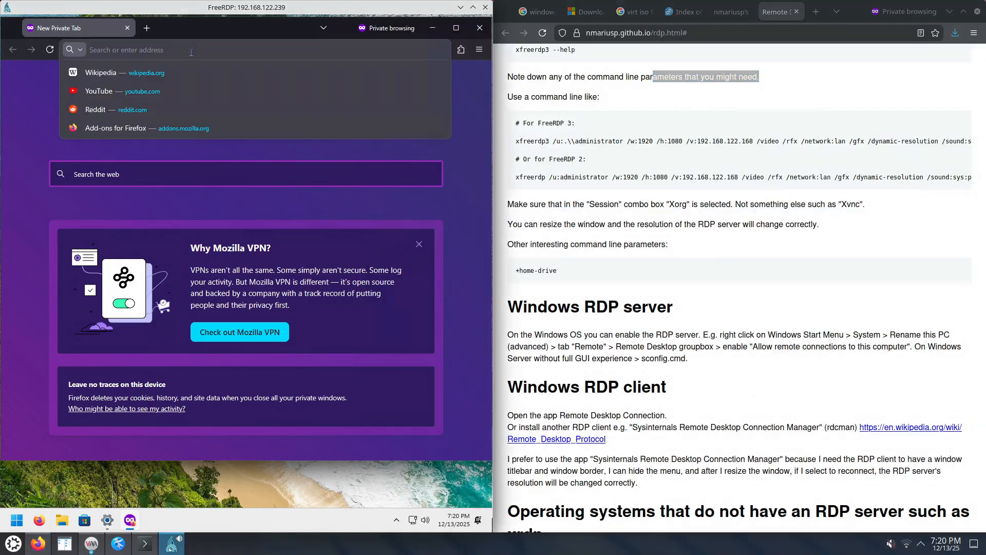
key(ctrl+v)
Copy "you might n" from the virtual machine's address bar and paste it into the host Firefox address bar.
drag(130, 56, 169, 54)
right_click(152, 53)
key(Escape)
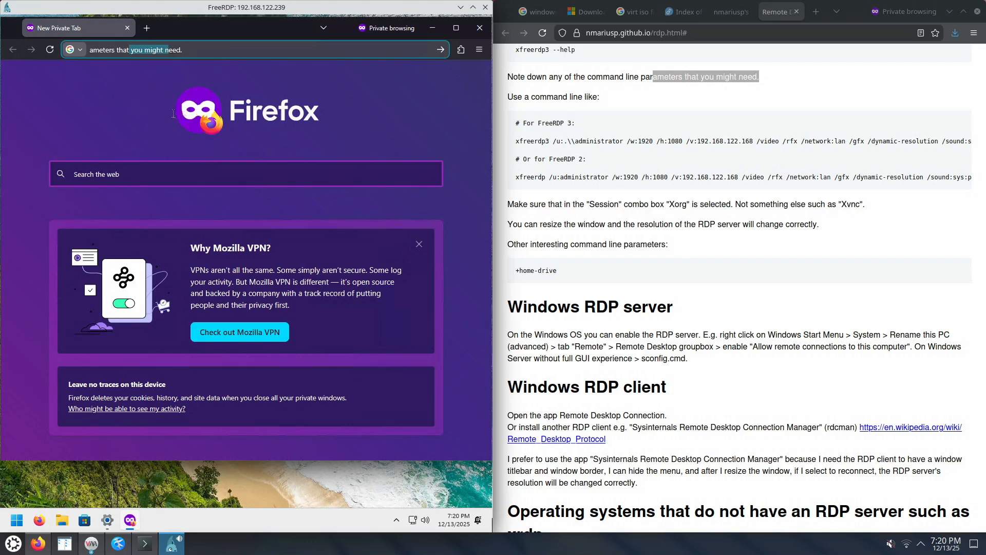
click(660, 34)
key(ctrl+v)
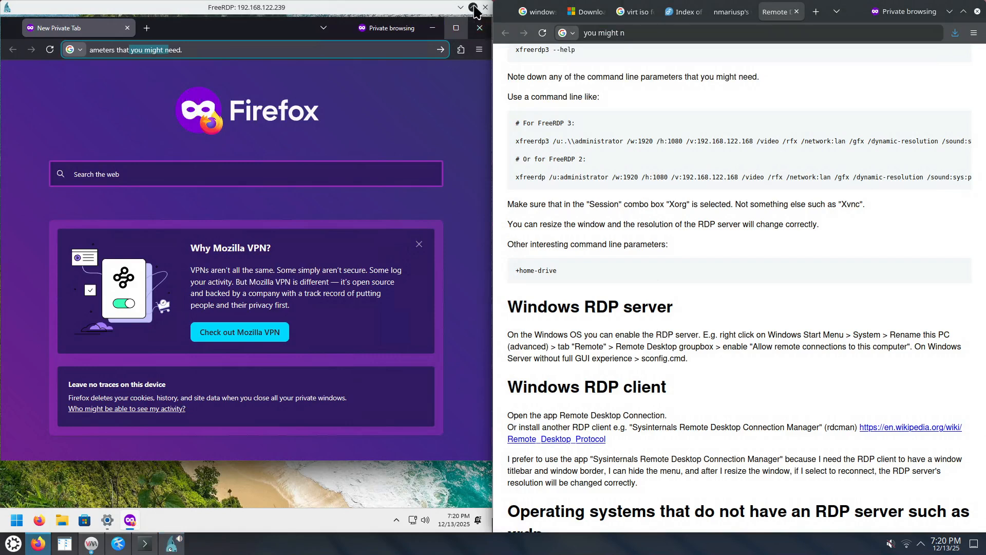
Tile the FreeRDP window to a screen quarter and back to the left half, and test the context menus of the guest's taskbar icons.
drag(259, 8, 1, 1)
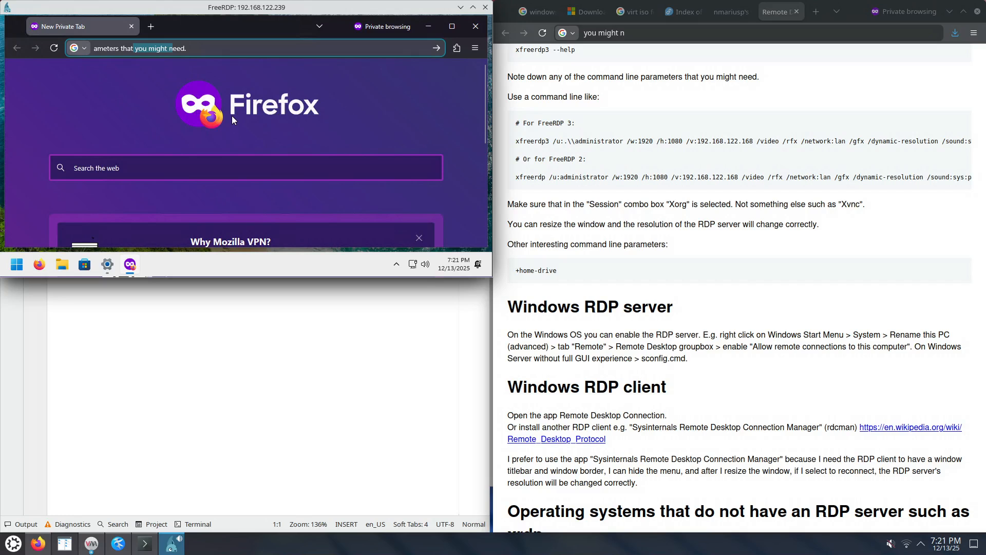
drag(283, 8, 0, 206)
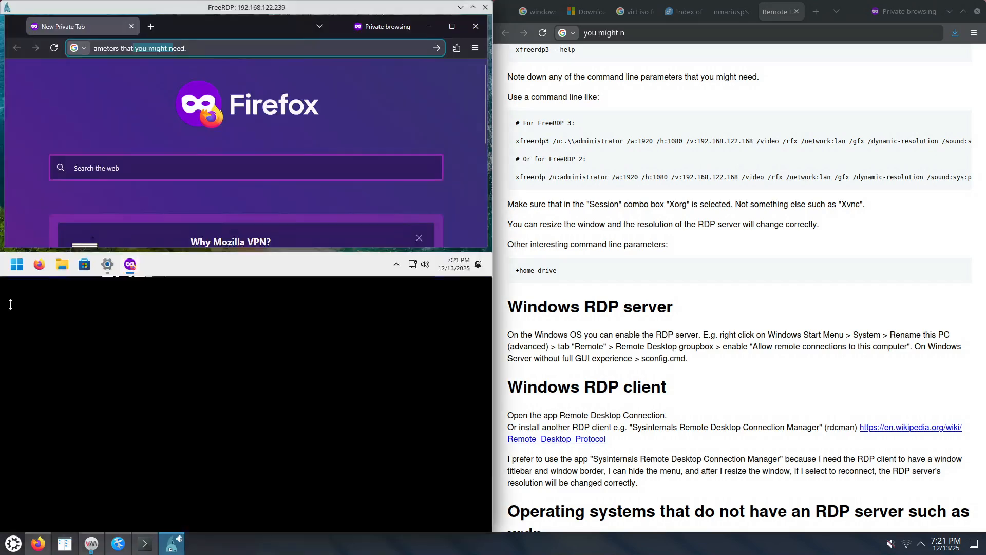
click(11, 522)
click(11, 523)
right_click(14, 523)
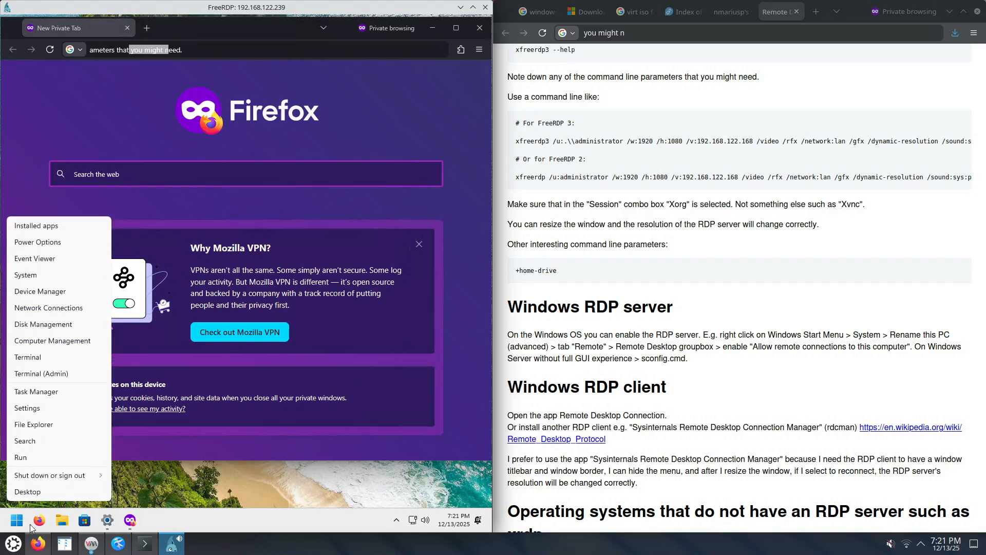
right_click(34, 523)
right_click(62, 523)
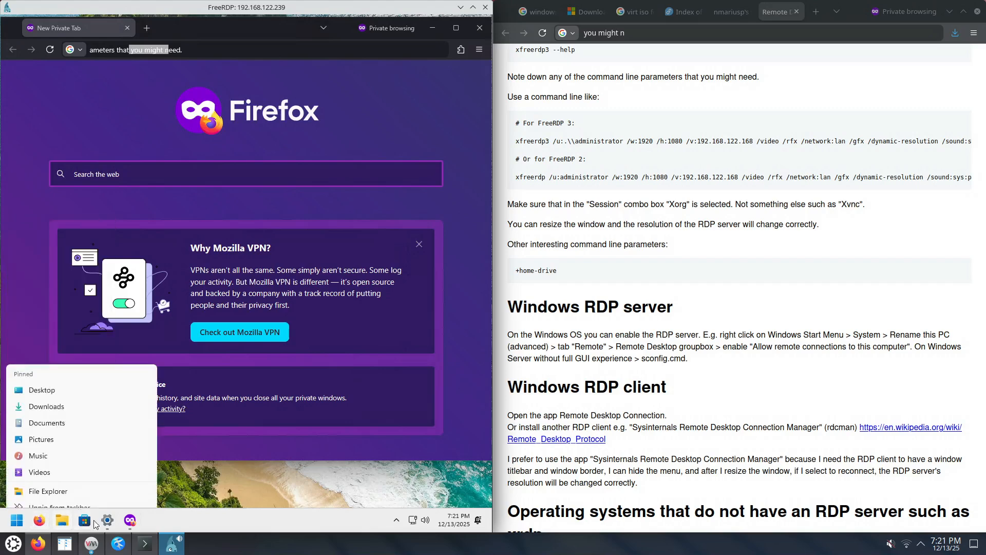
click(159, 514)
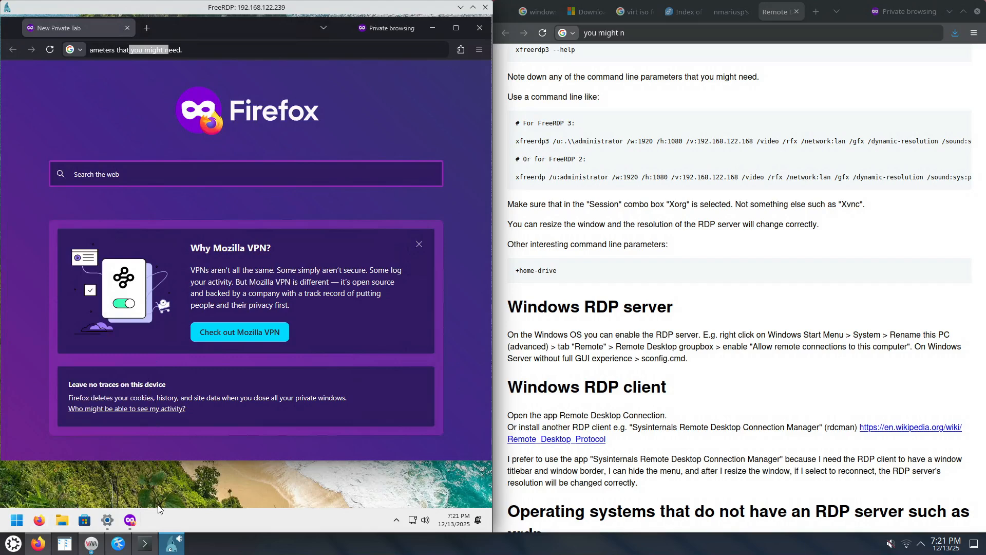